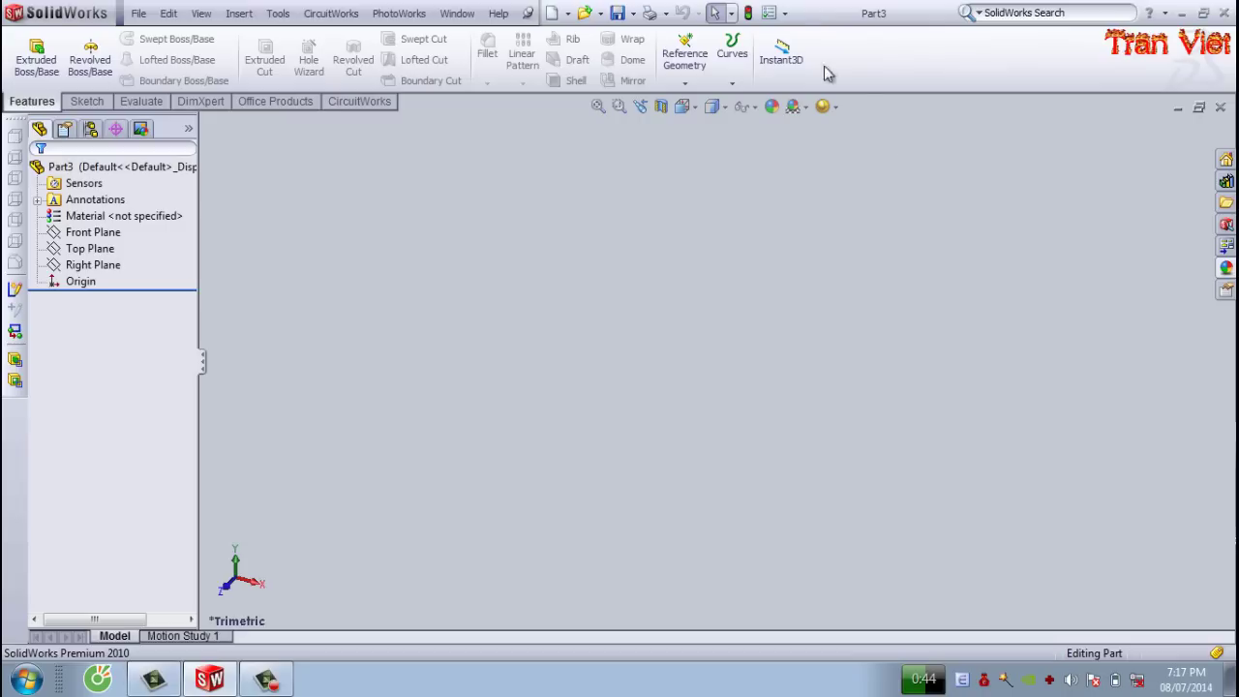
# - Open the System Options Colors page and select the Drawings, Visible Model Edges entry
pyautogui.click(783, 14)
pyautogui.click(804, 37)
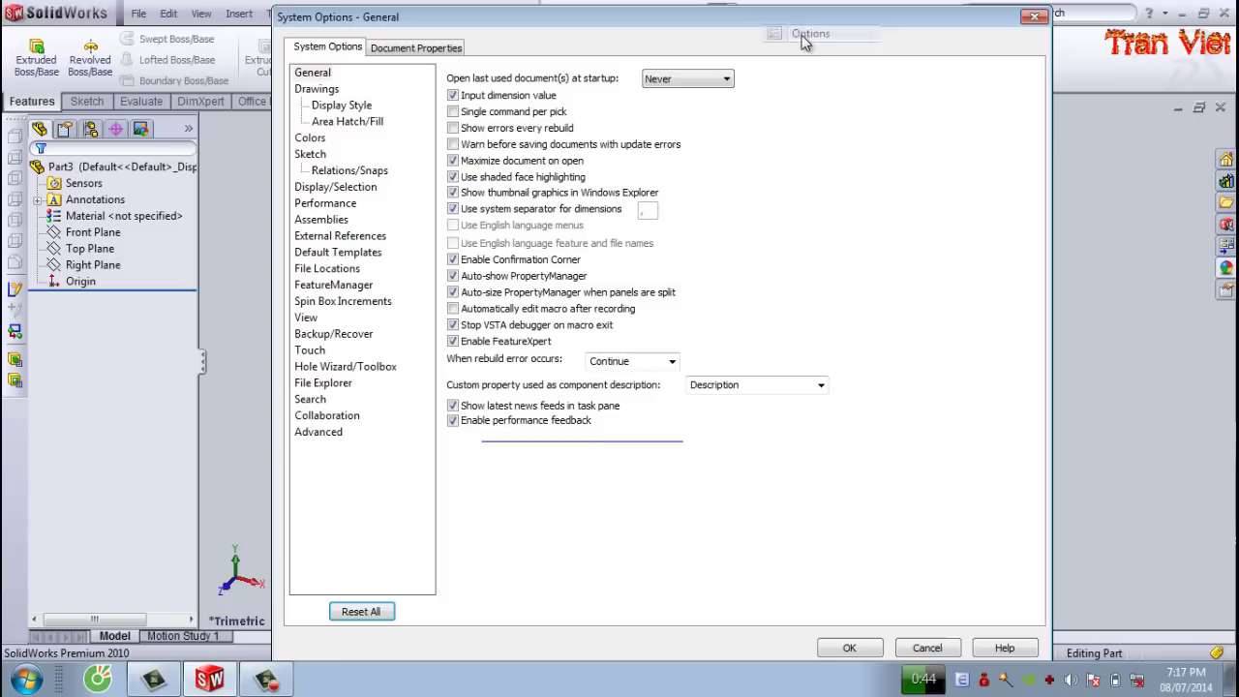
pyautogui.click(324, 141)
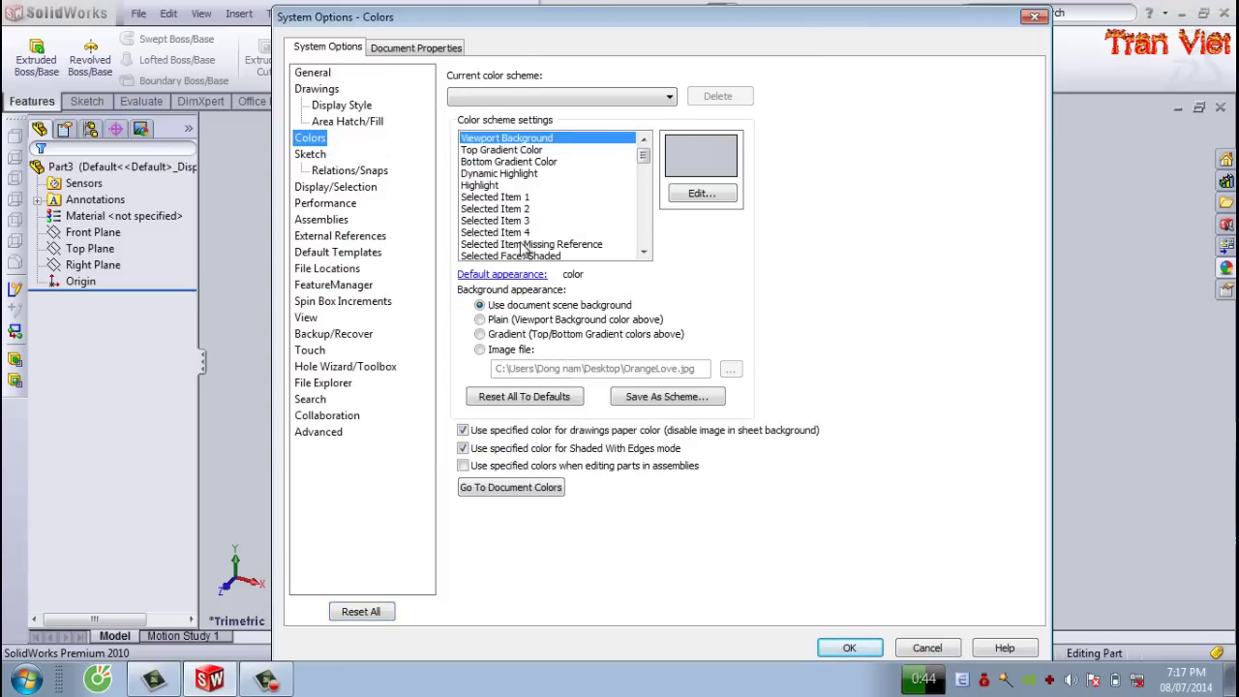
pyautogui.click(494, 174)
pyautogui.scroll(-2, 503, 197)
pyautogui.click(504, 197)
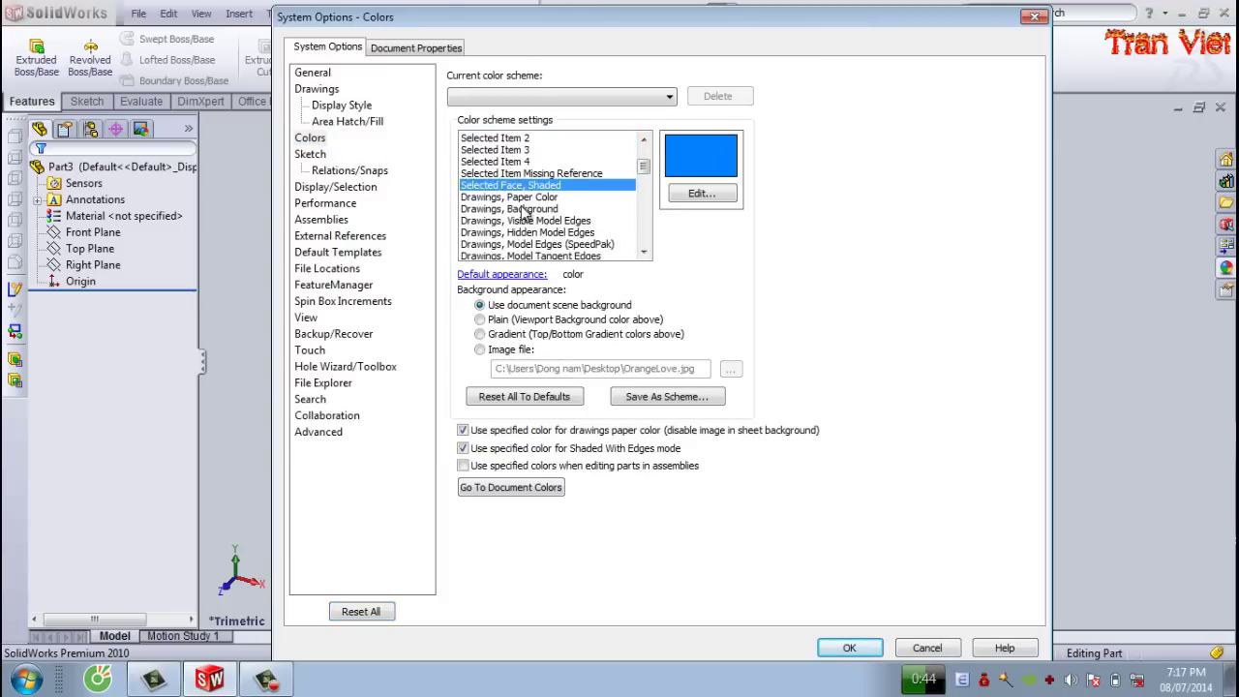
pyautogui.click(513, 207)
pyautogui.click(533, 224)
pyautogui.click(540, 244)
pyautogui.click(544, 233)
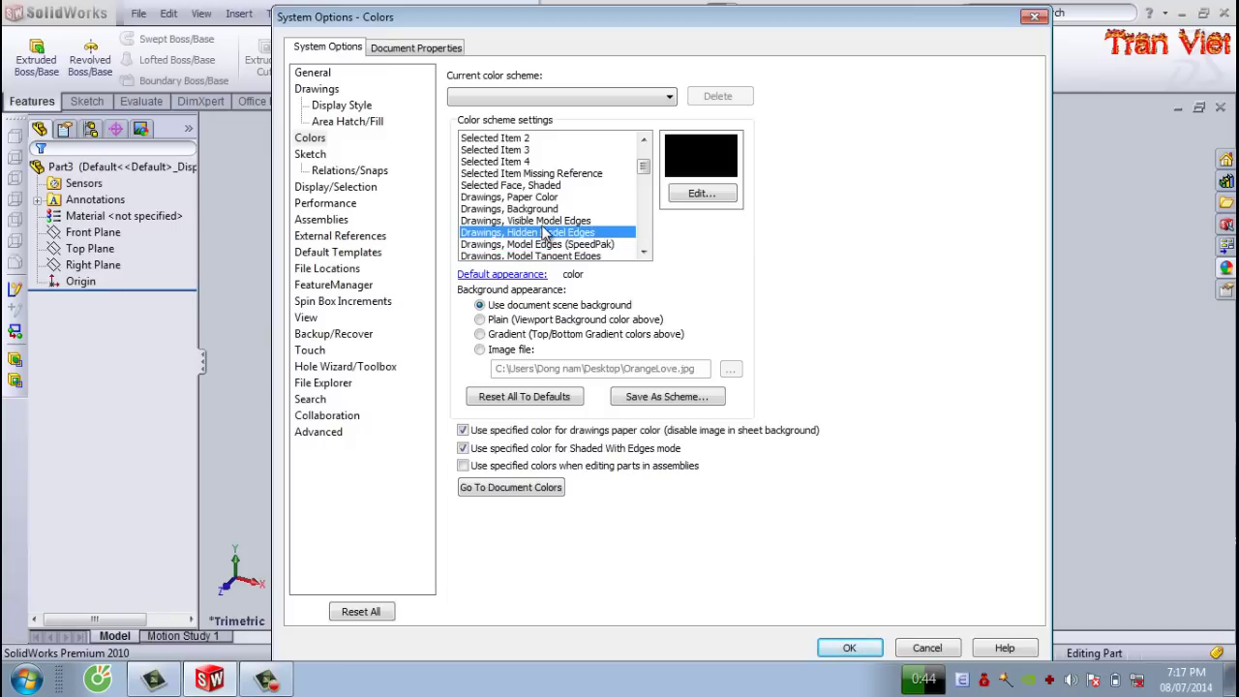
pyautogui.click(535, 221)
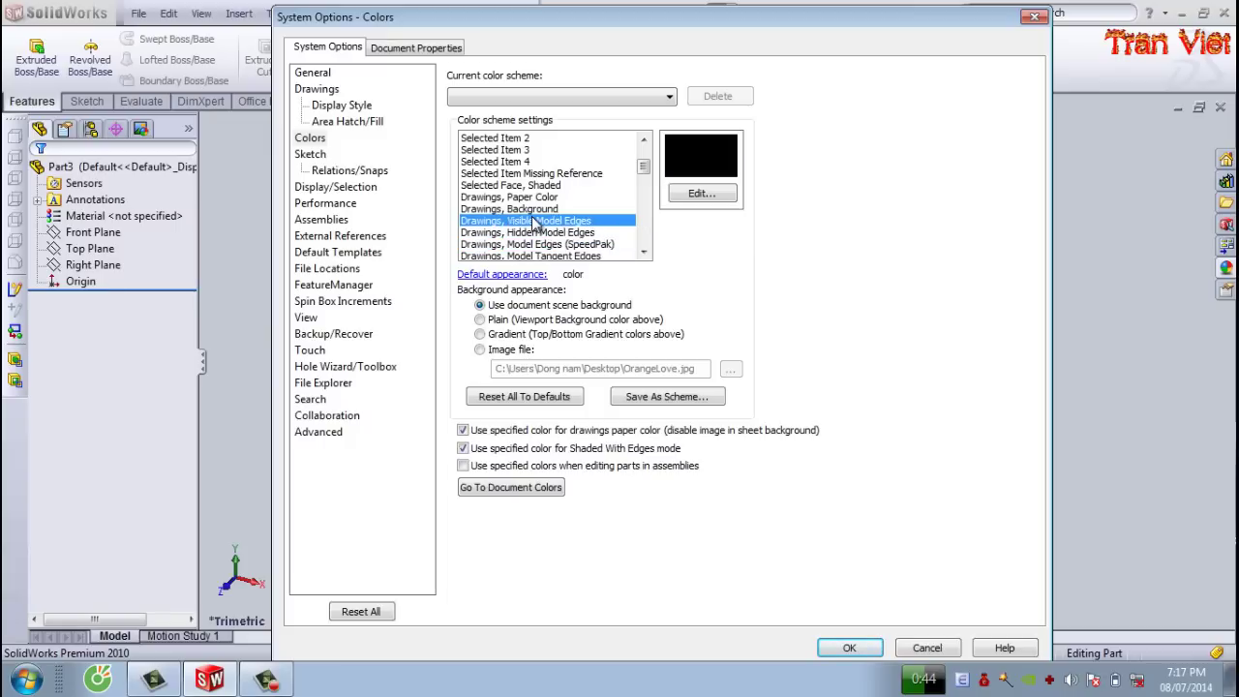
# - Set the background appearance to the image file OrangeLove.jpg and apply it
pyautogui.click(480, 350)
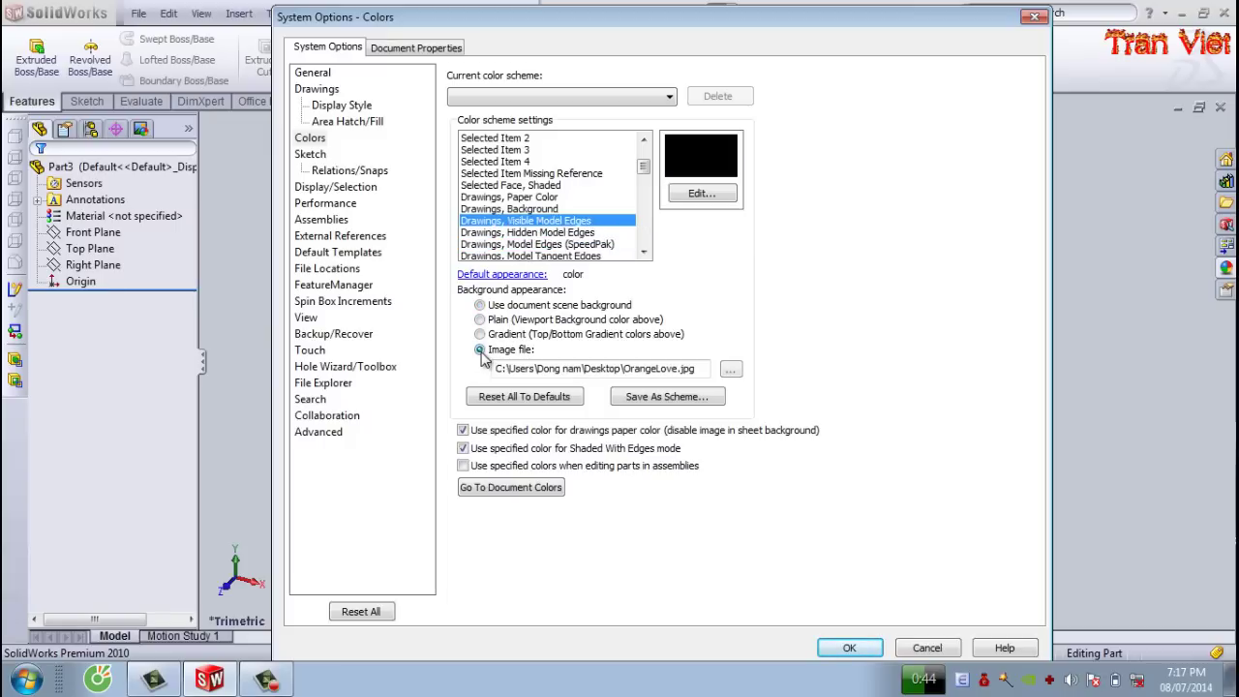
pyautogui.click(731, 370)
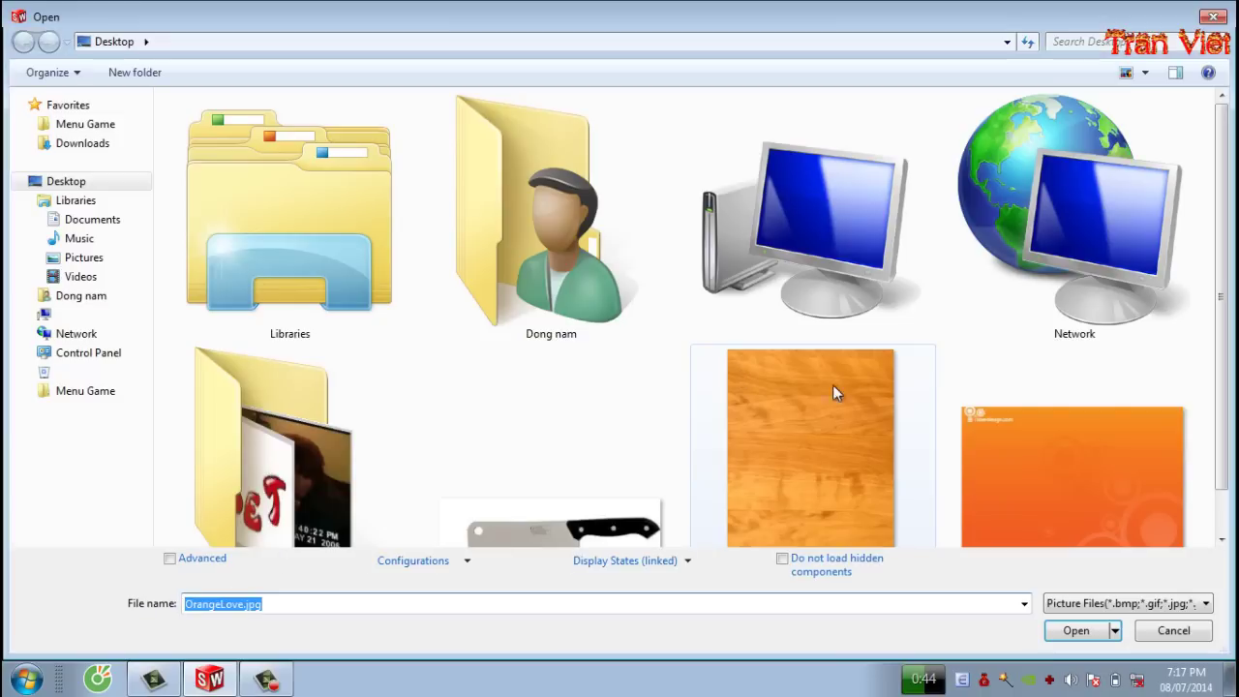
pyautogui.doubleClick(1085, 432)
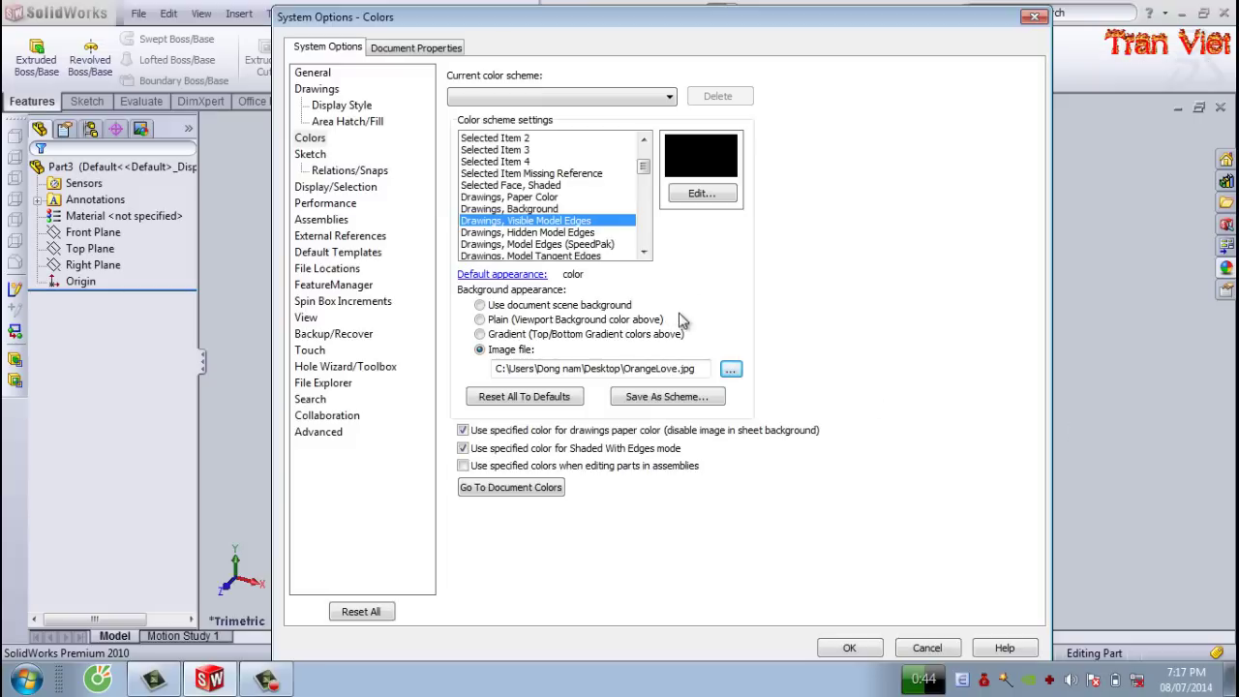
pyautogui.click(842, 647)
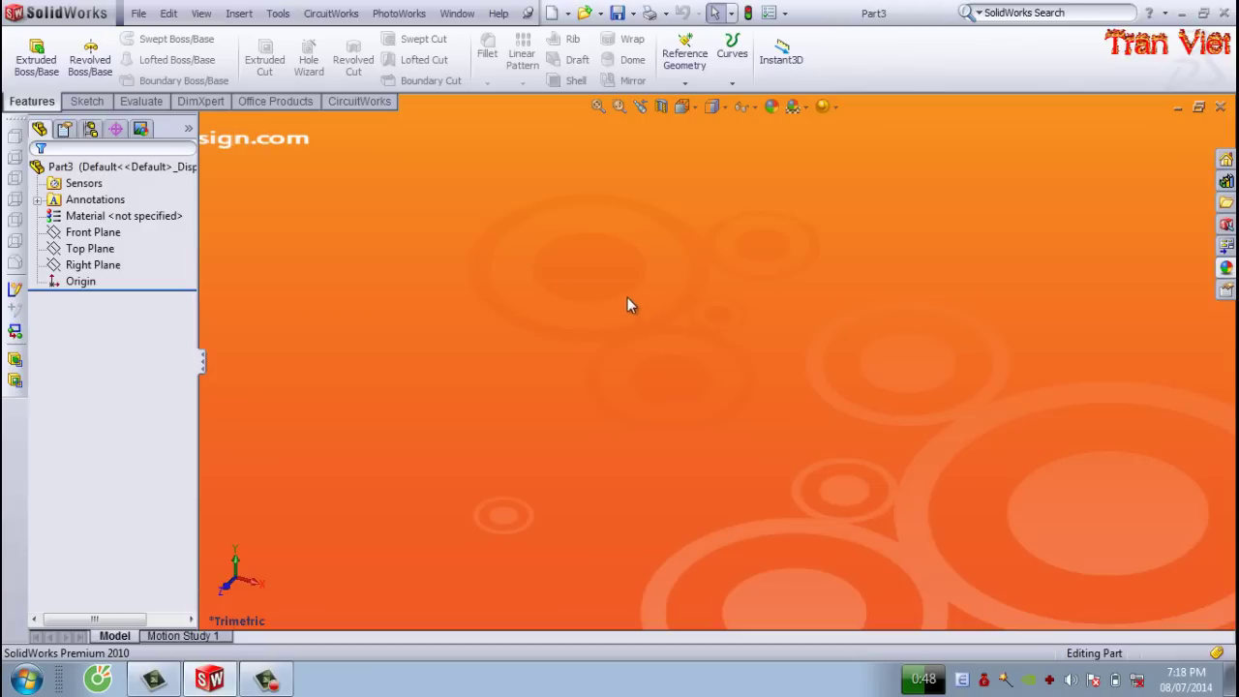
# - In System Options > Colors, switch the background to Use document scene background
pyautogui.click(784, 13)
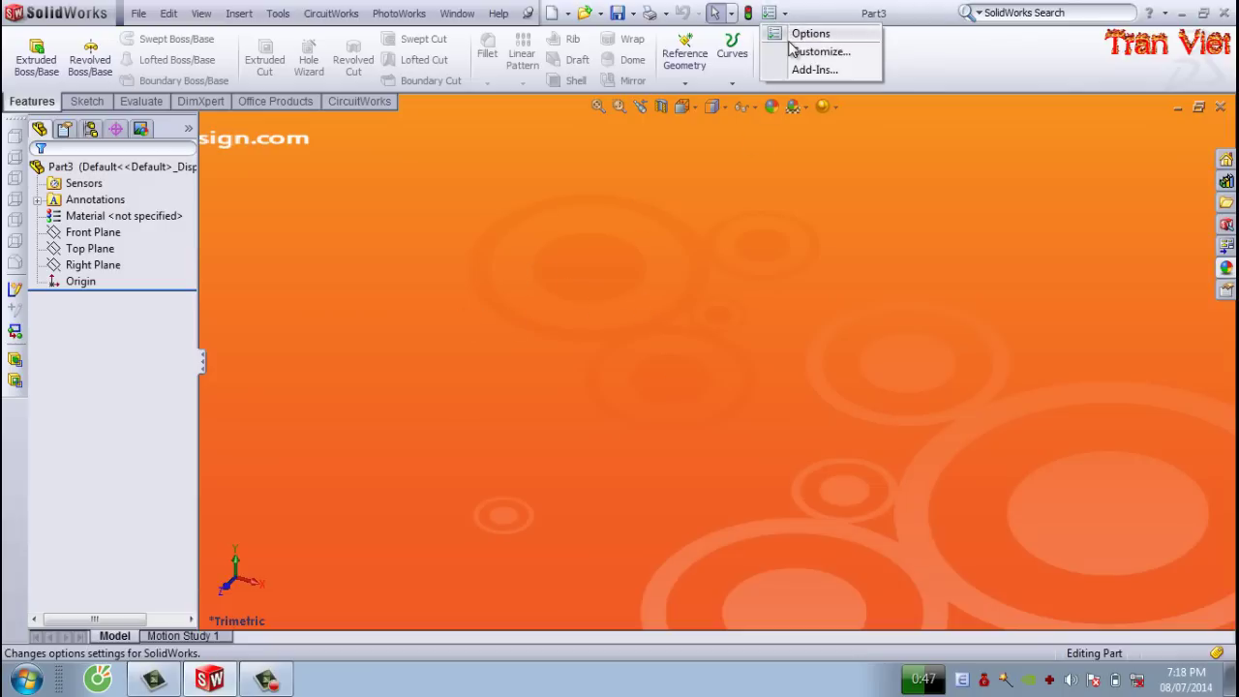
pyautogui.click(808, 33)
pyautogui.click(309, 139)
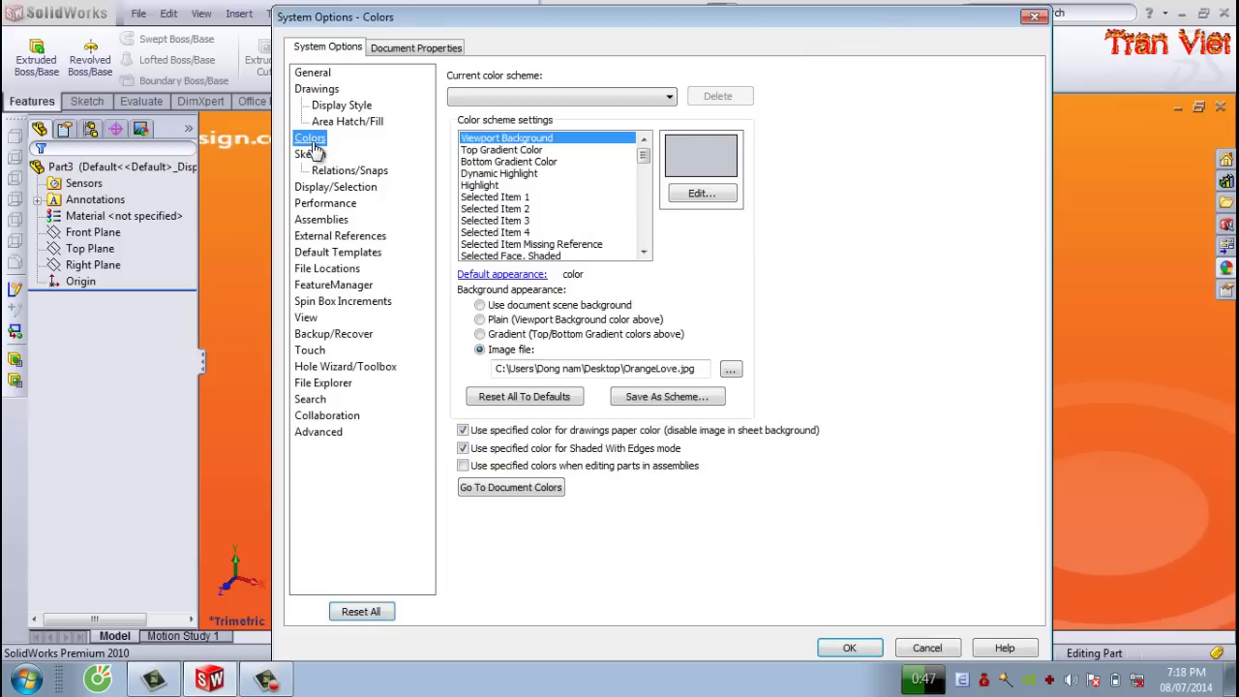
pyautogui.click(481, 305)
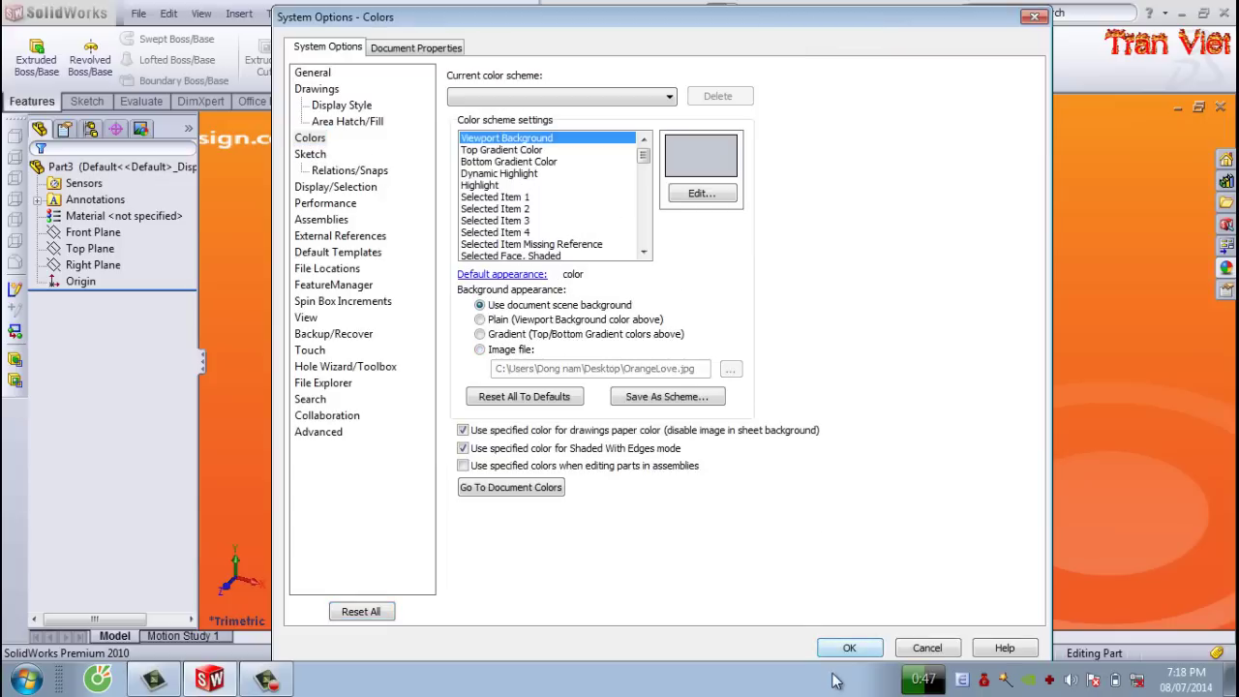
pyautogui.click(849, 649)
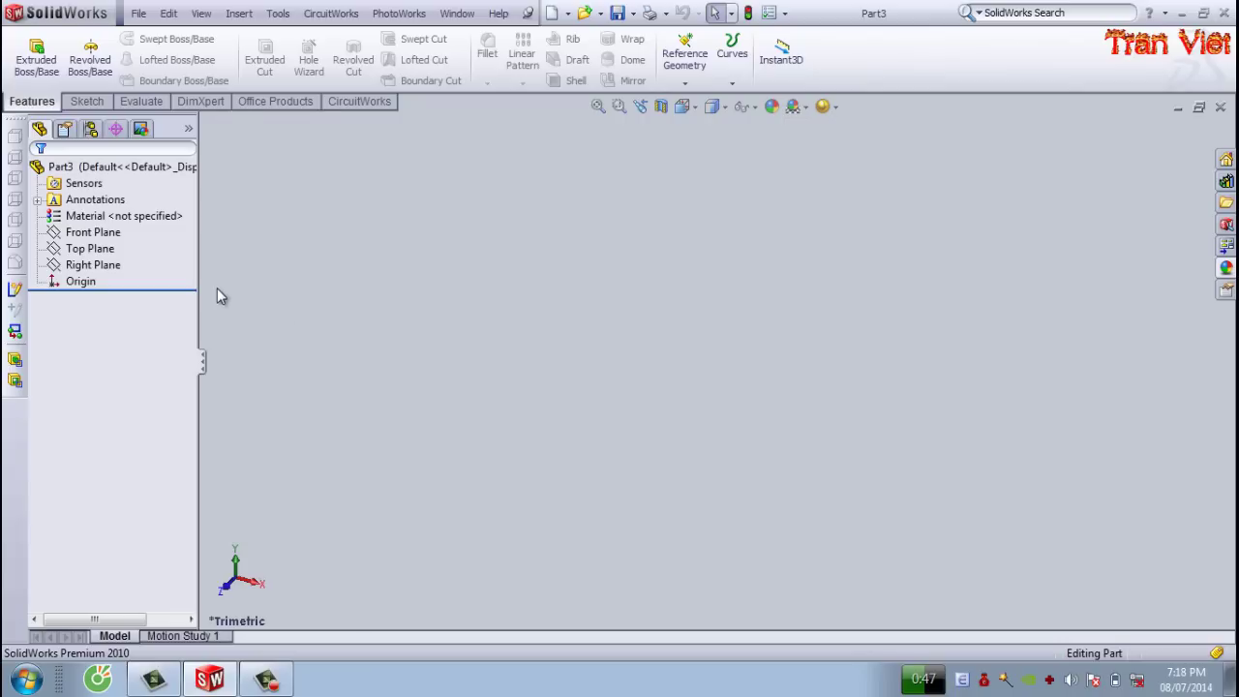
# - Start a new sketch on the Front Plane
pyautogui.click(102, 233)
pyautogui.rightClick(102, 236)
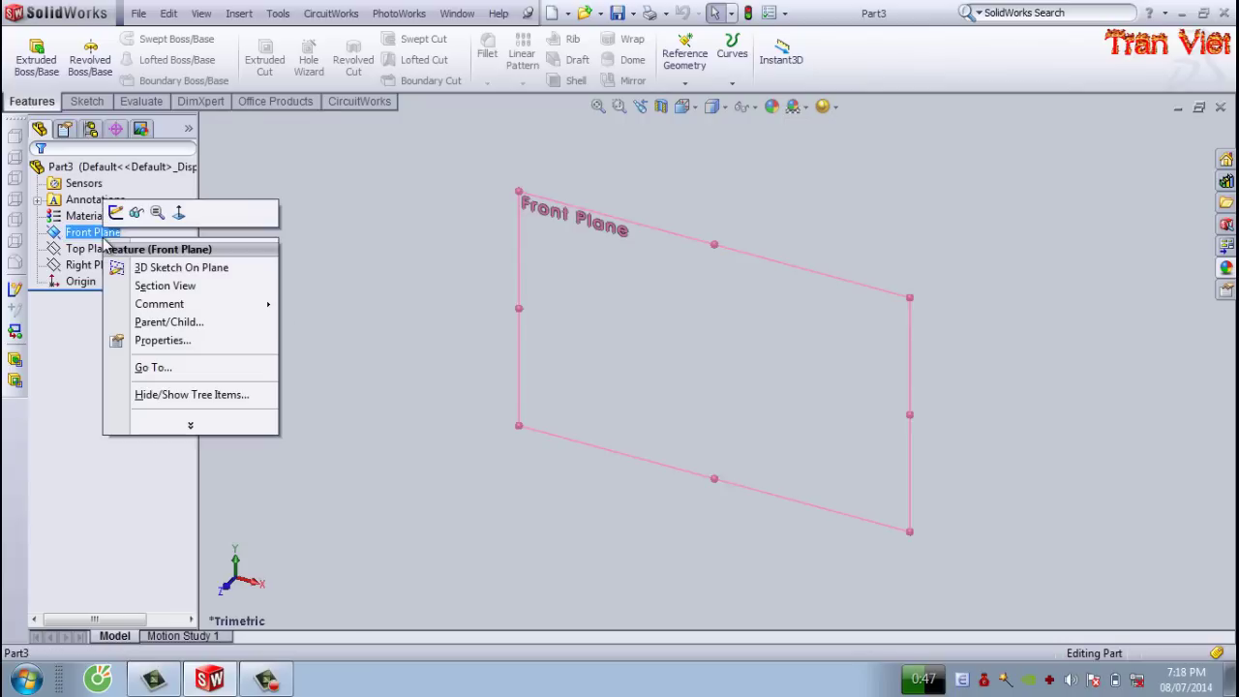
pyautogui.click(116, 213)
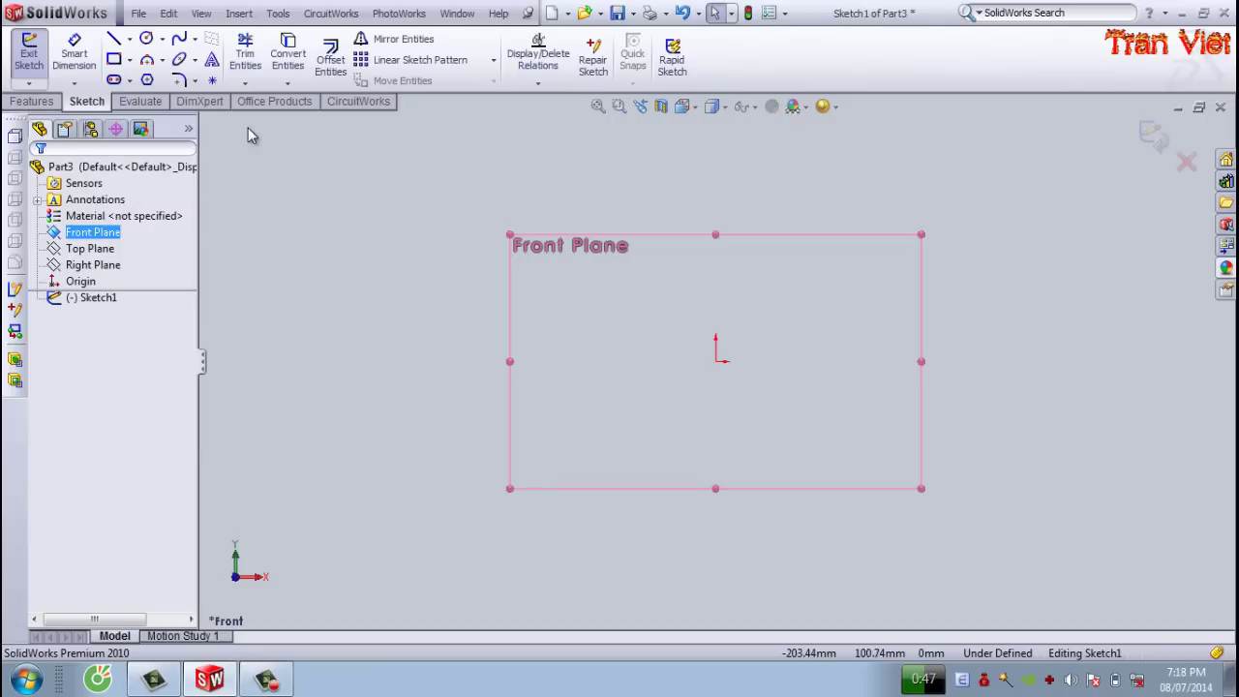
# - Insert the knife photo 1.jpg into the sketch as a sketch picture
pyautogui.click(280, 14)
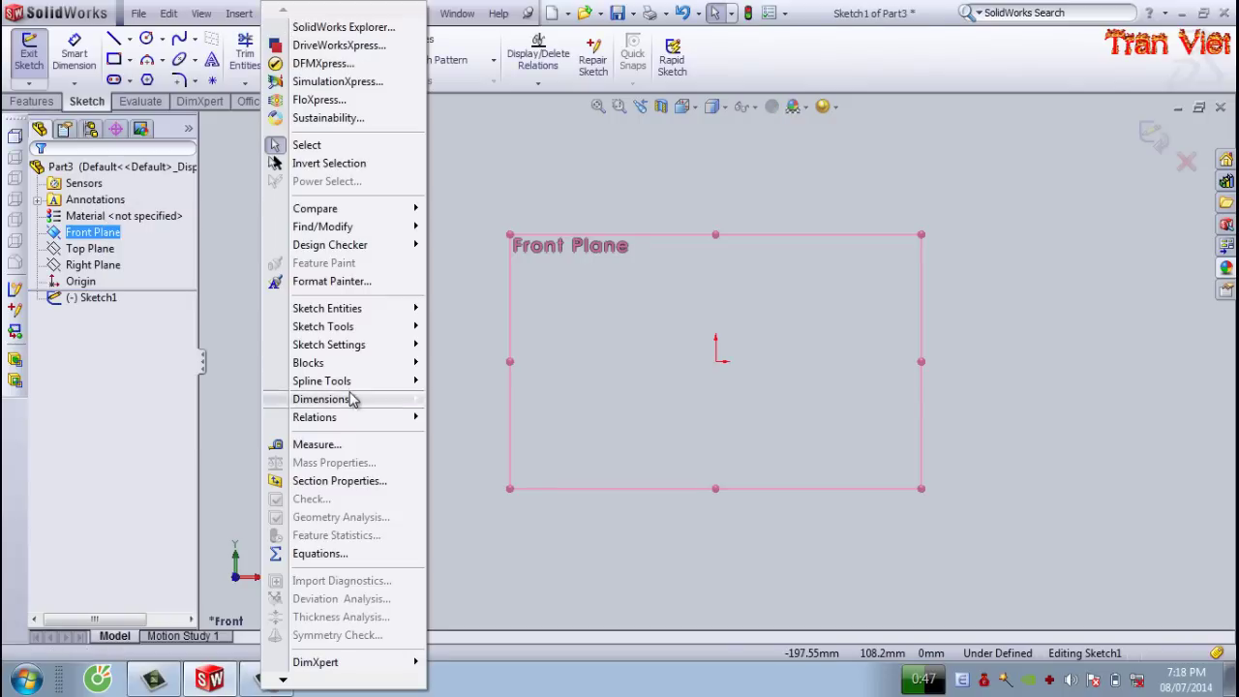
pyautogui.moveTo(323, 327)
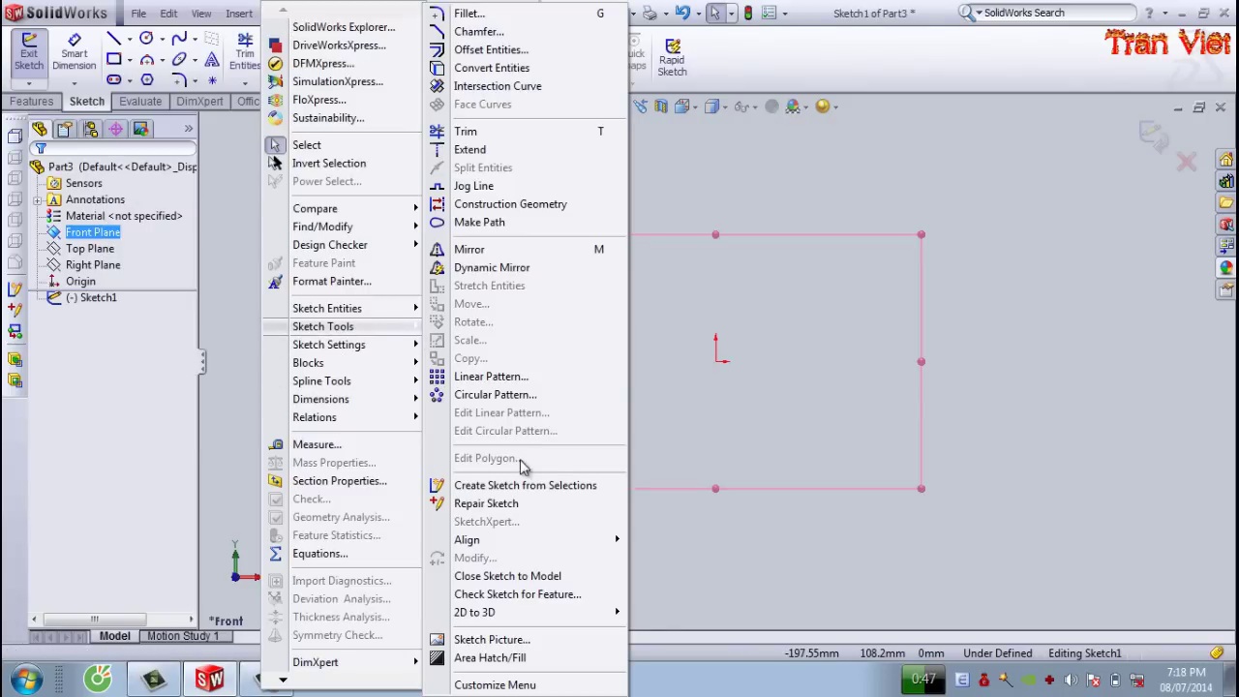
pyautogui.click(476, 643)
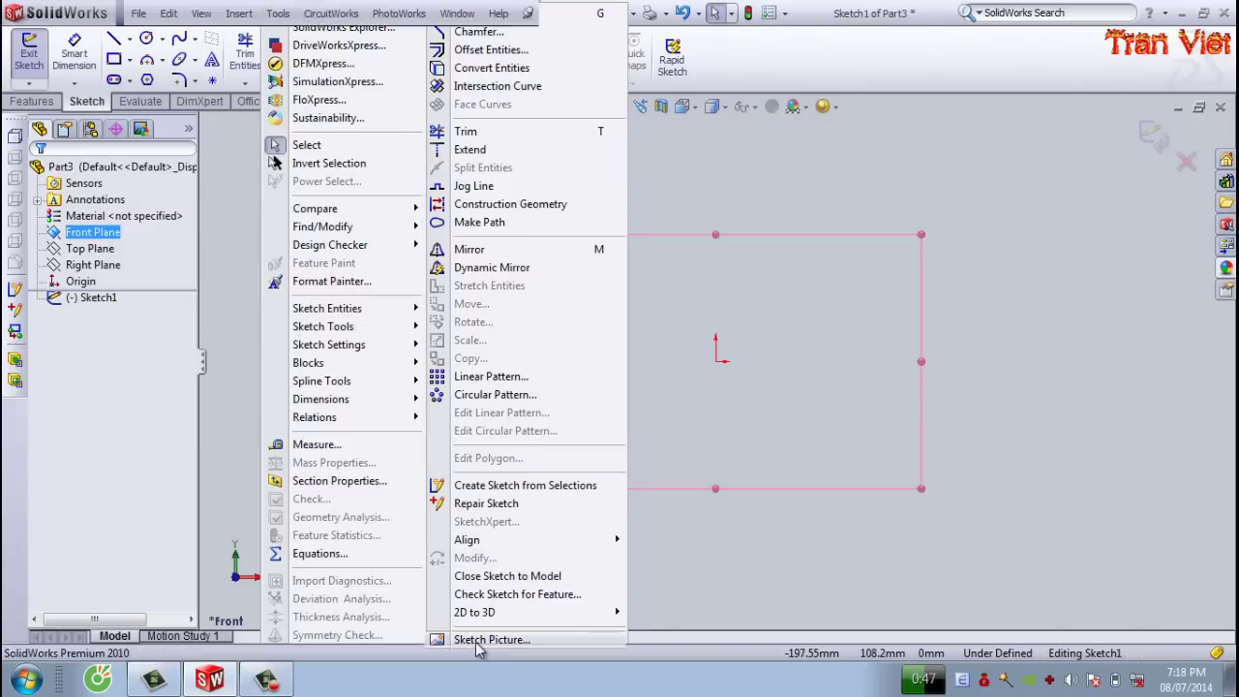
pyautogui.click(626, 510)
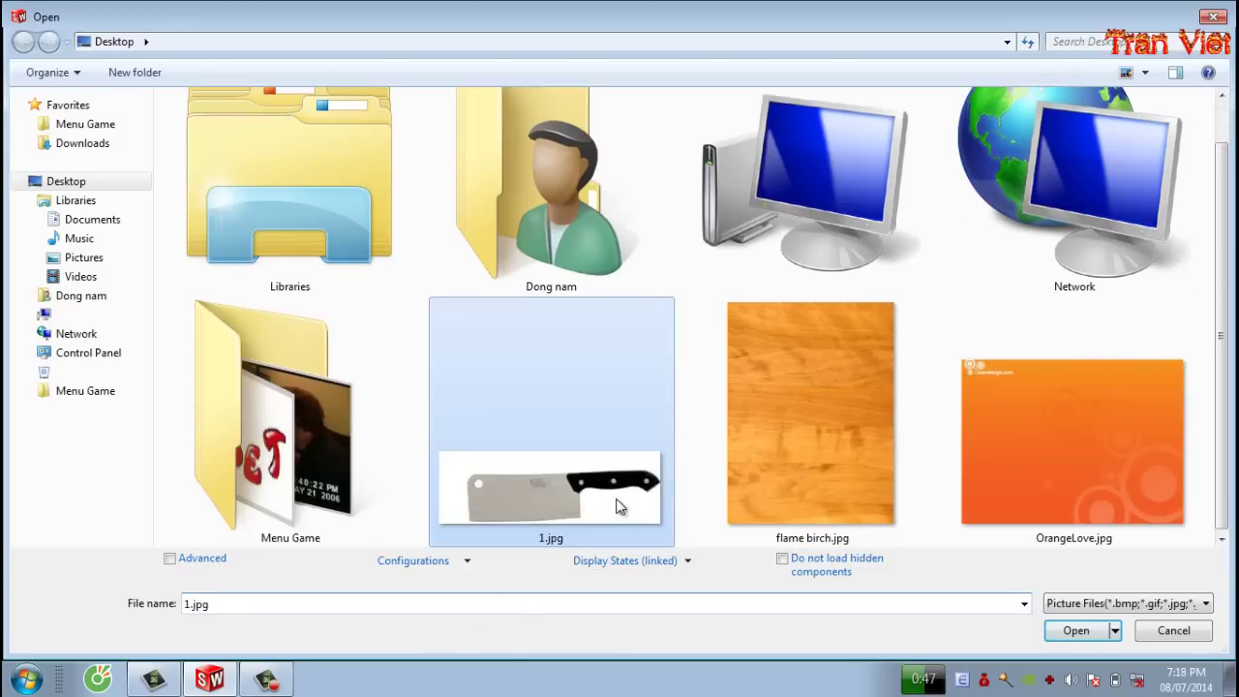
pyautogui.doubleClick(595, 437)
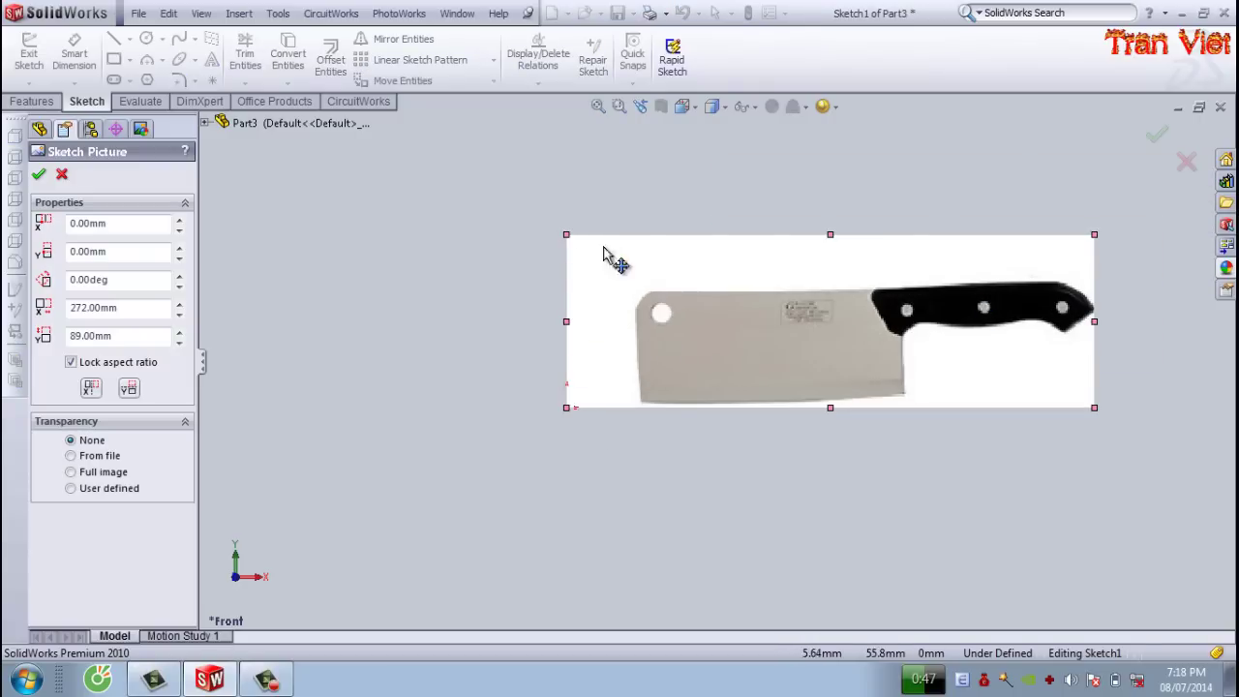
# - Accept the picture, exit the sketch, and make the knife picture partly transparent
pyautogui.click(1157, 135)
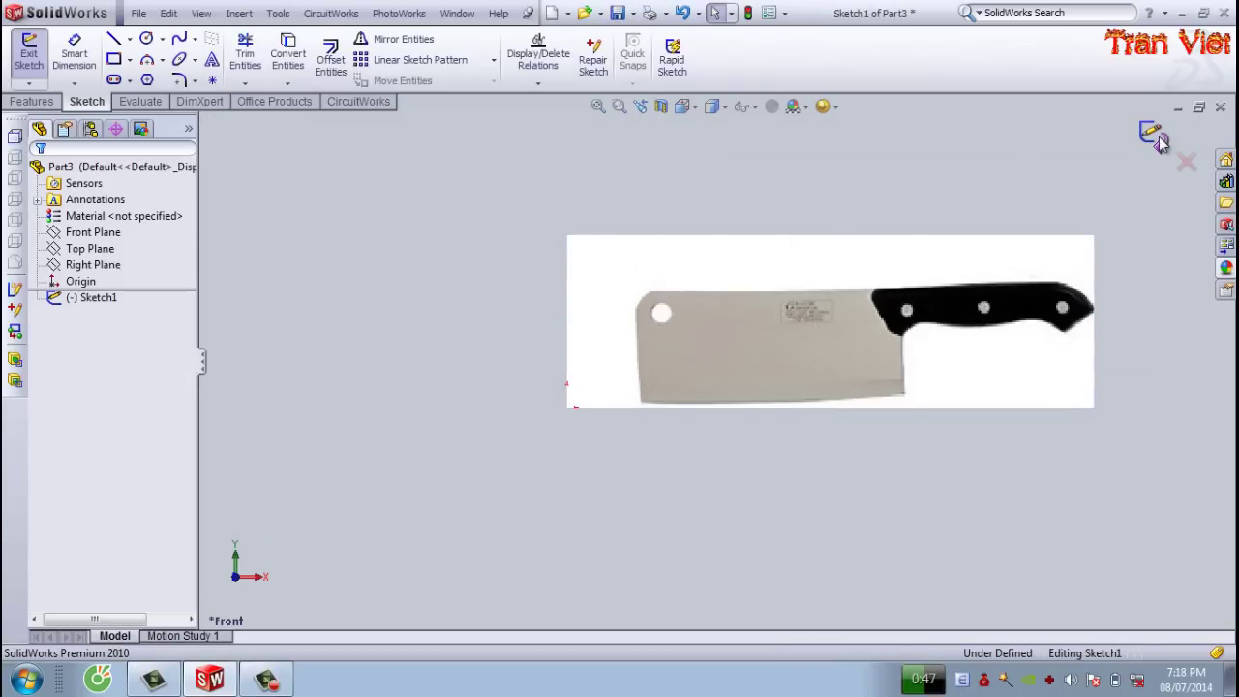
pyautogui.click(1158, 137)
pyautogui.click(877, 320)
pyautogui.scroll(-2, 875, 321)
pyautogui.rightClick(852, 322)
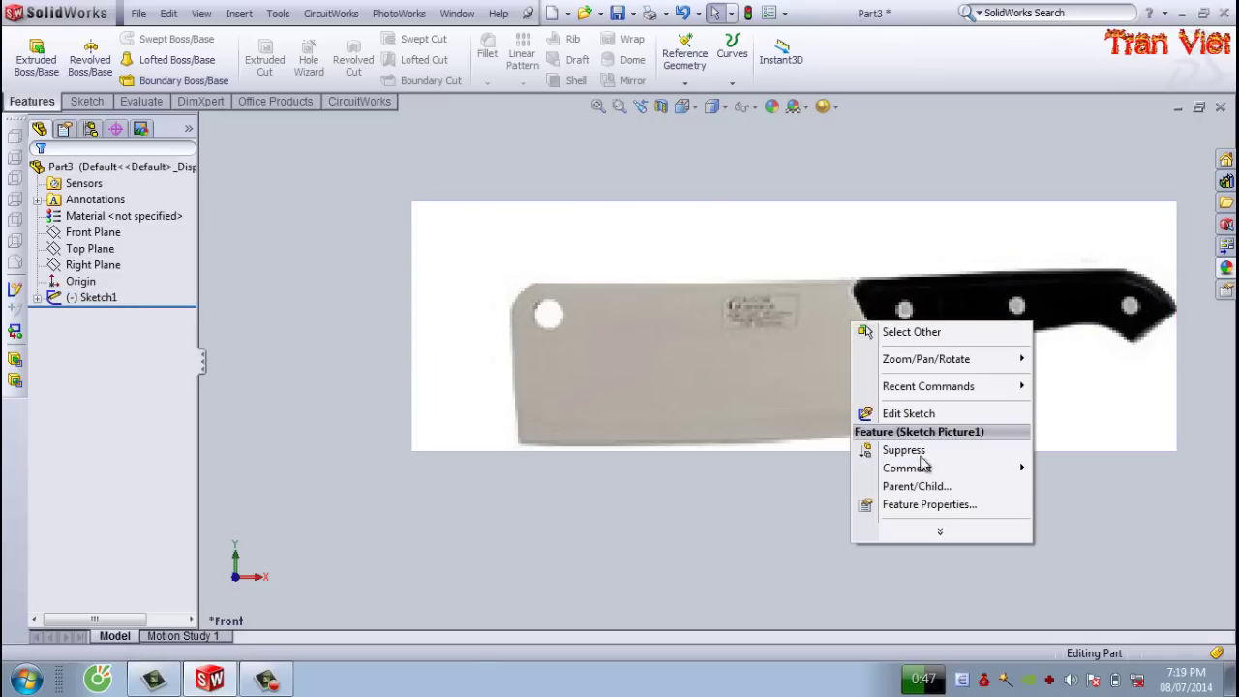
pyautogui.click(920, 505)
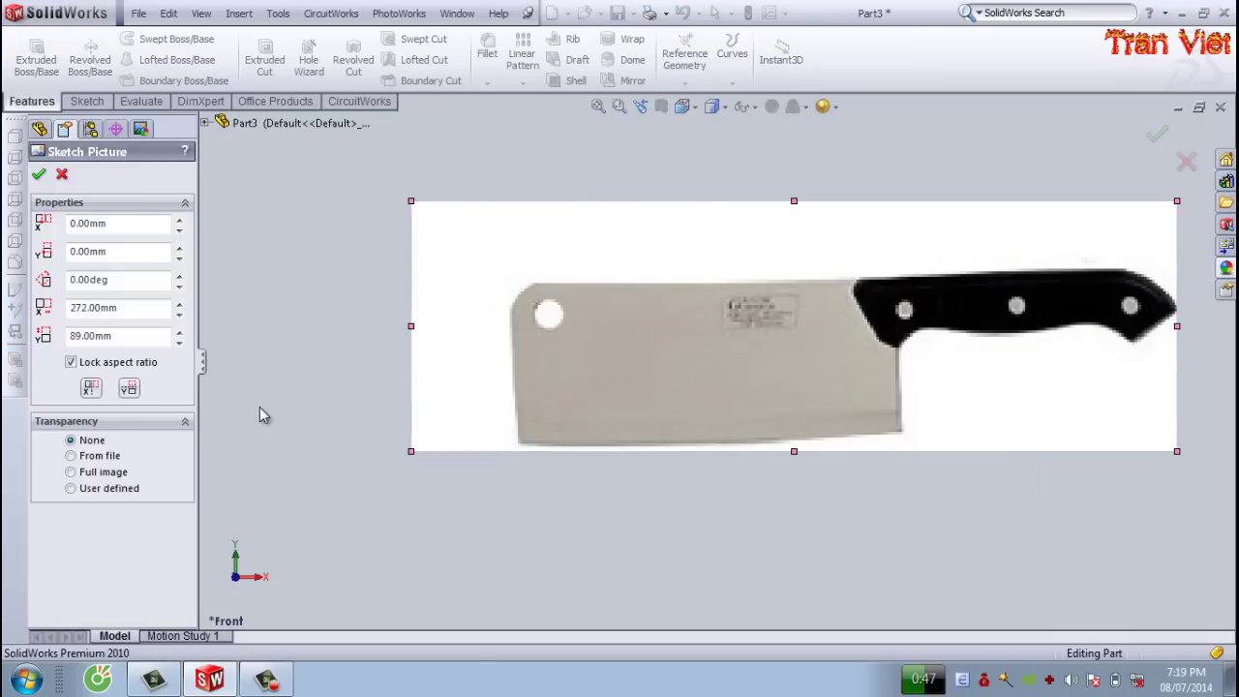
pyautogui.click(71, 472)
pyautogui.moveTo(83, 533)
pyautogui.mouseDown()
pyautogui.moveTo(134, 532)
pyautogui.moveTo(75, 532)
pyautogui.mouseUp()
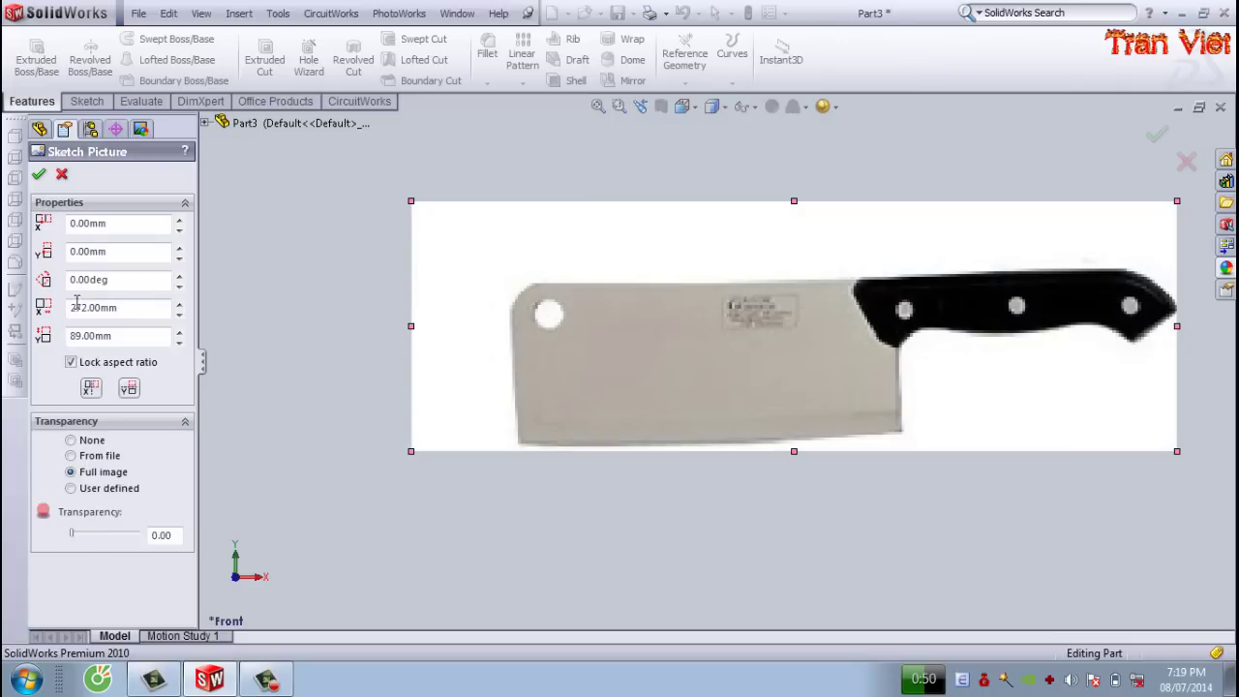
pyautogui.click(38, 174)
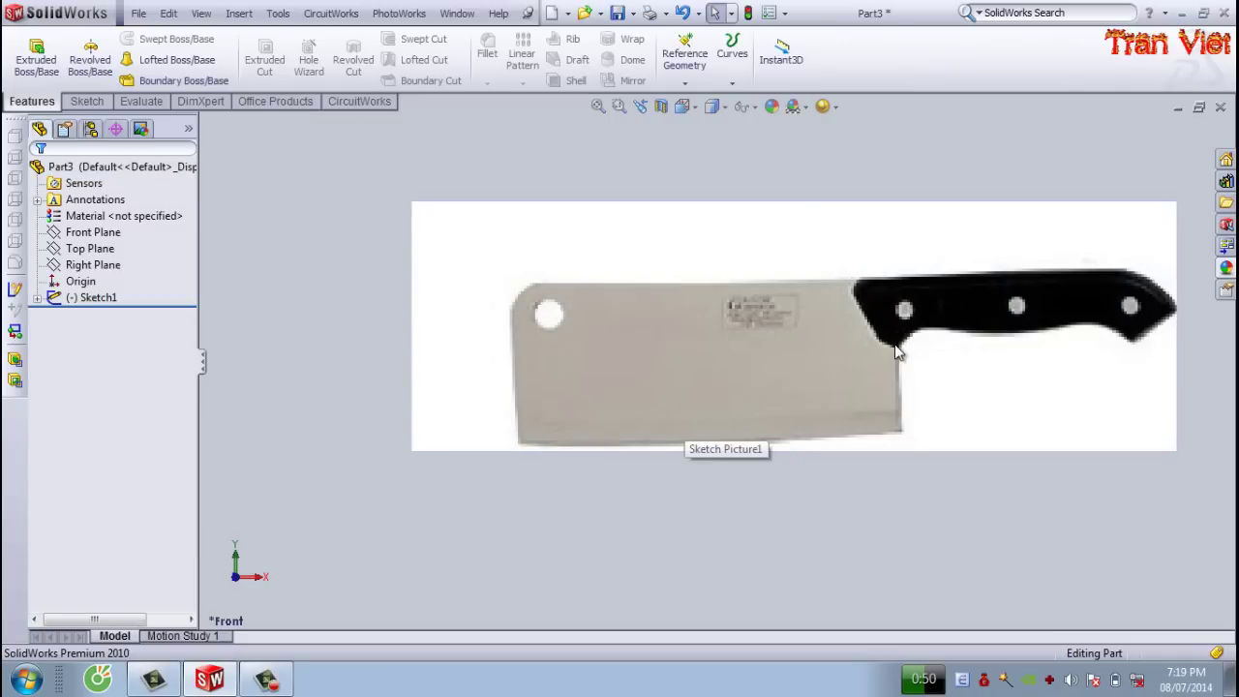
# - Orient the view Normal To the Front Plane and zoom in on the knife photo
pyautogui.moveTo(893, 351); pyautogui.dragTo(585, 369, button='middle')
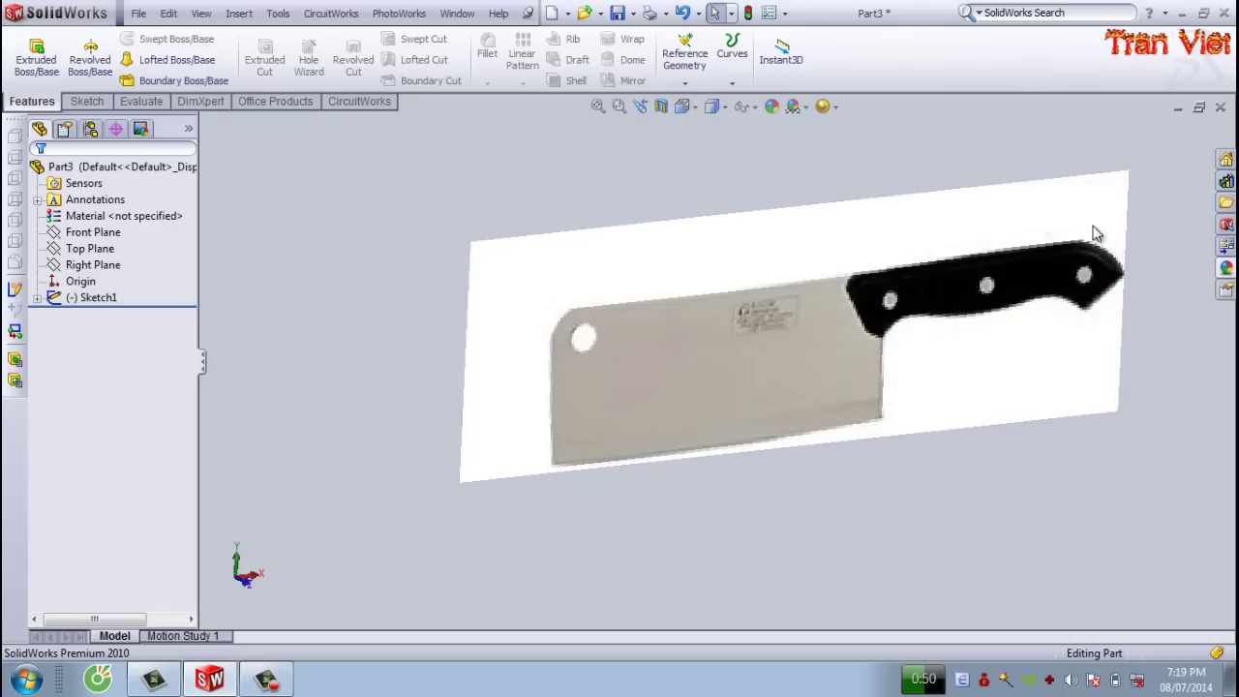
pyautogui.click(97, 232)
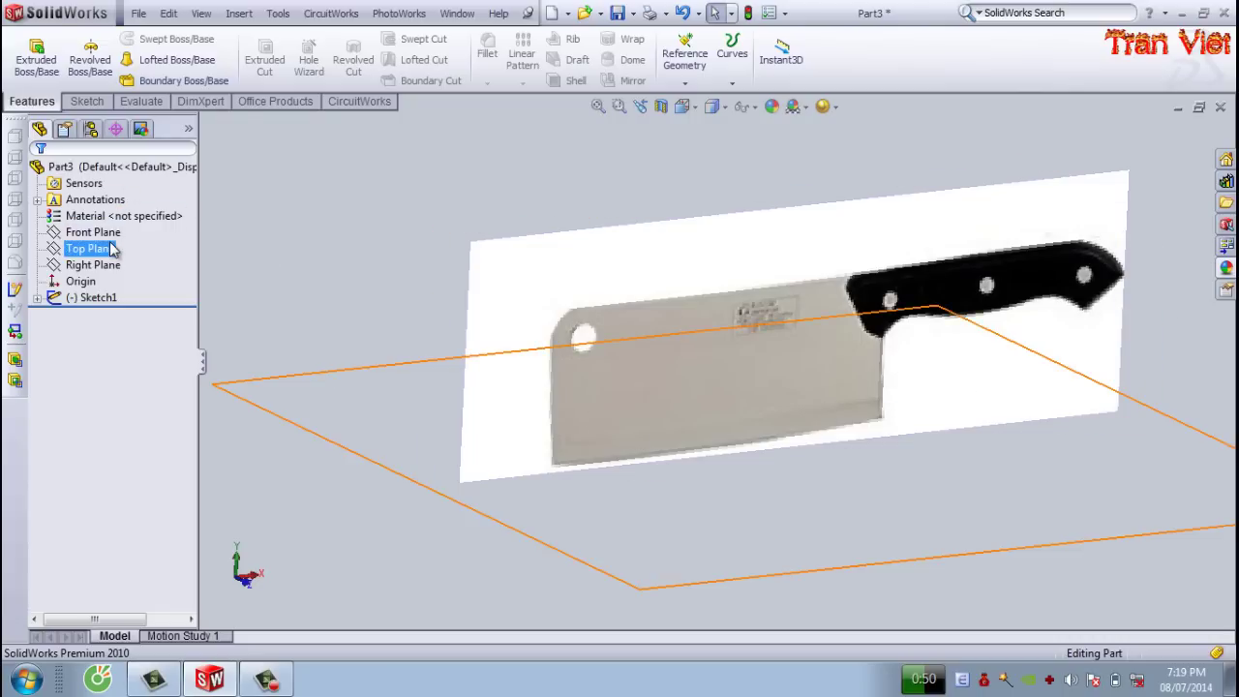
pyautogui.rightClick(106, 247)
pyautogui.click(136, 207)
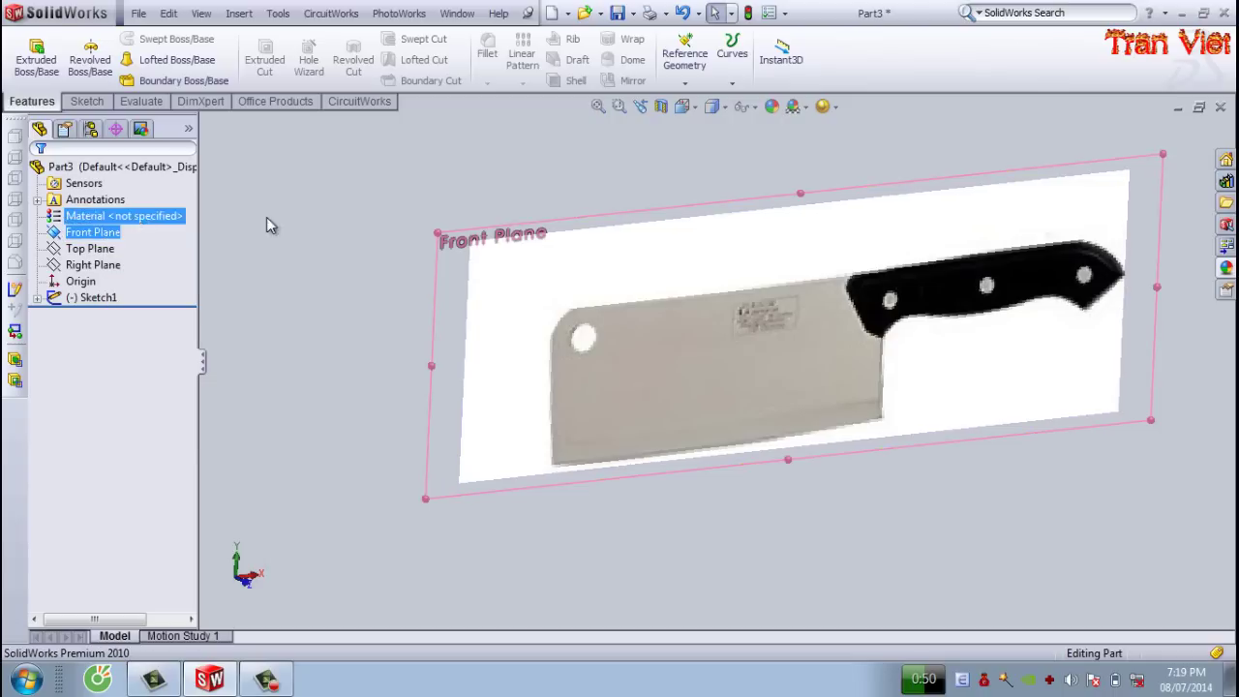
pyautogui.click(447, 250)
pyautogui.click(592, 192)
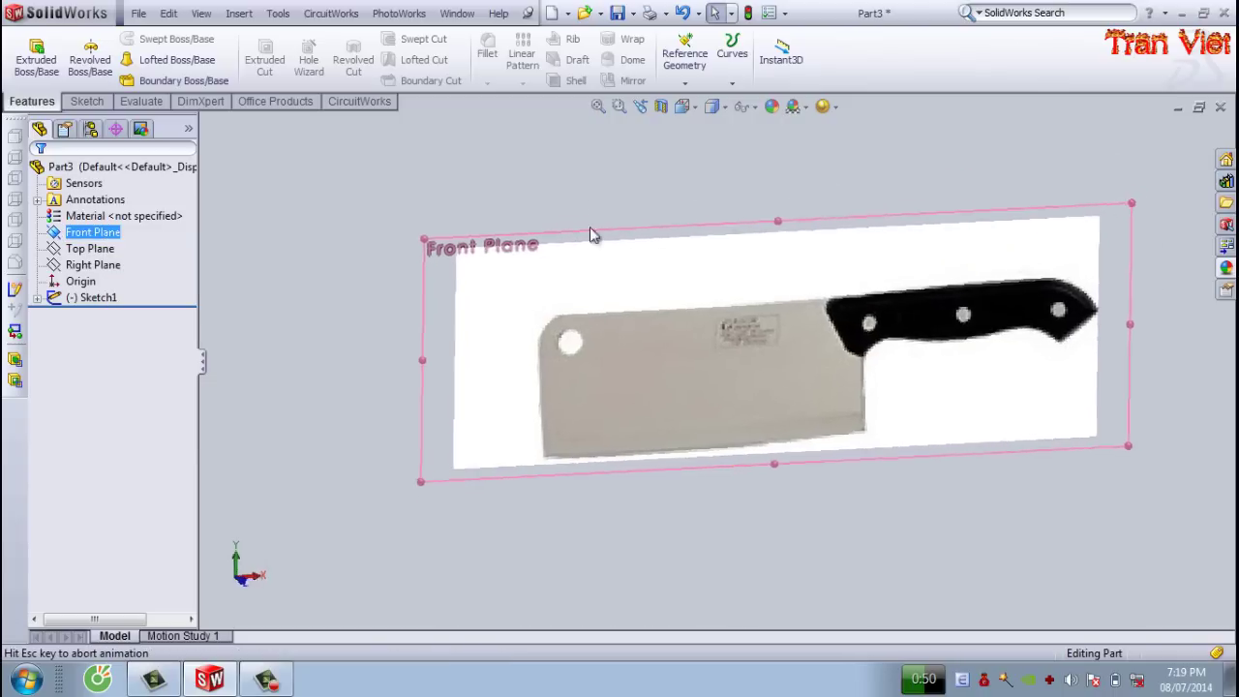
pyautogui.scroll(-2, 799, 368)
pyautogui.scroll(-2, 799, 368)
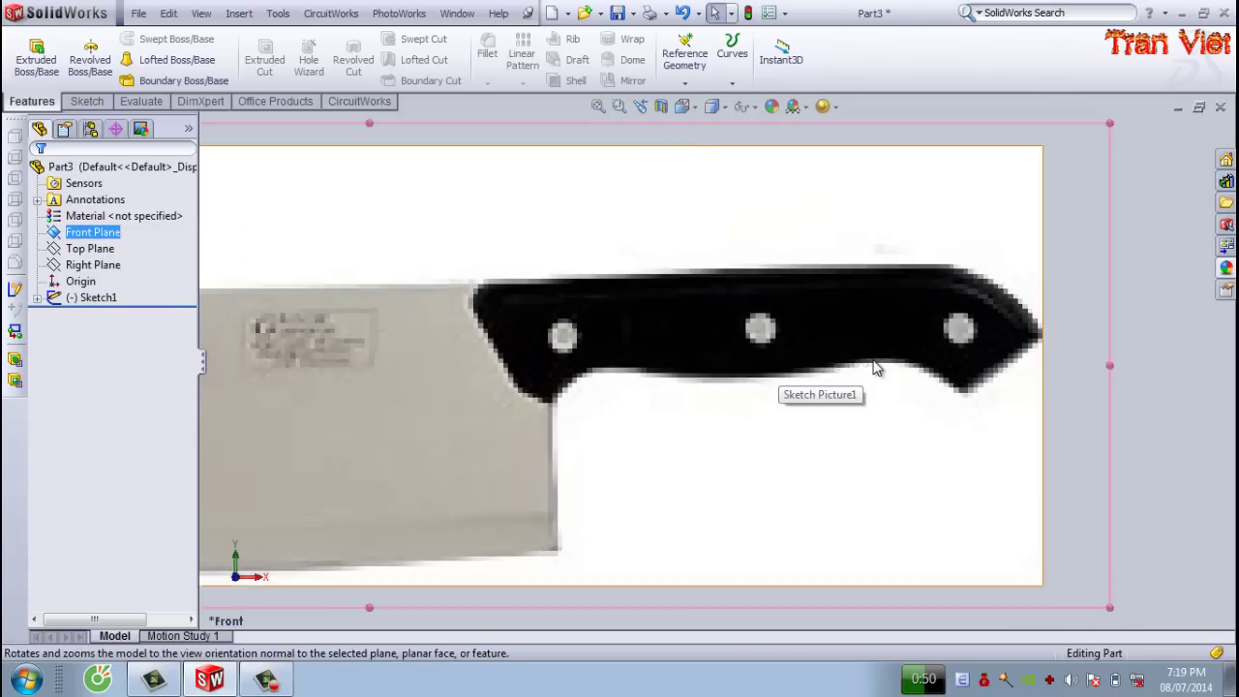
pyautogui.scroll(-3, 799, 368)
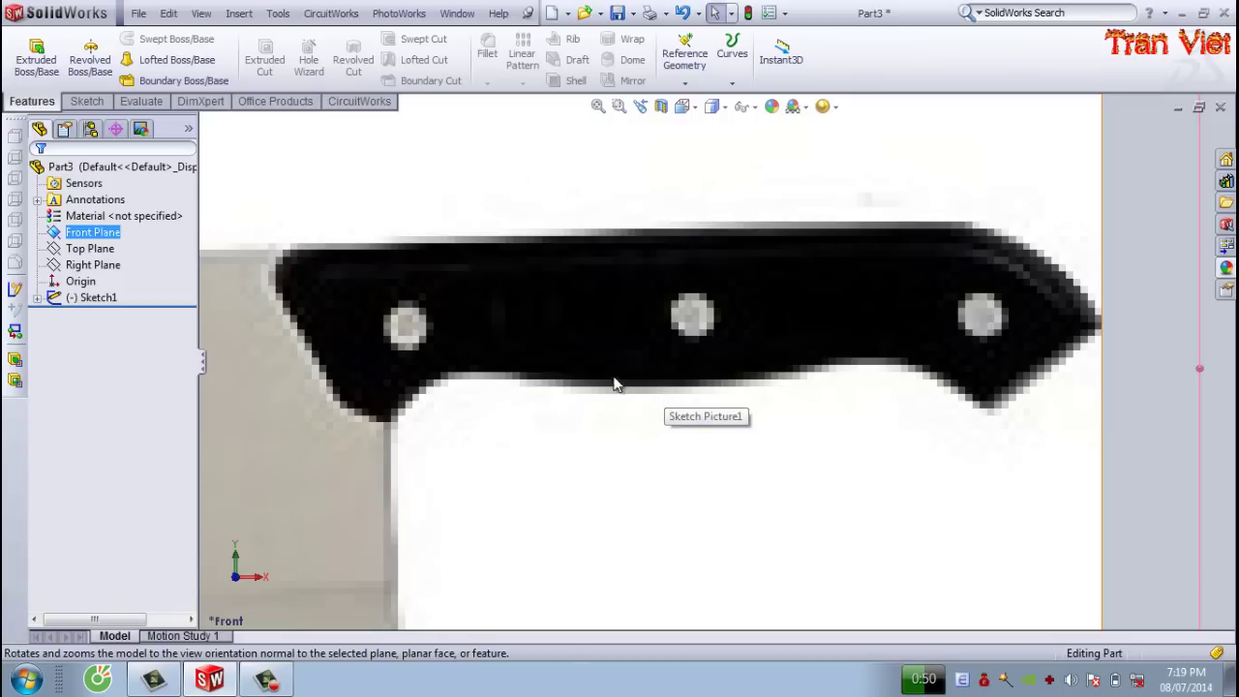
# - Start a sketch and draw a straight line along the handle's top edge
pyautogui.press('s')
pyautogui.press('l')
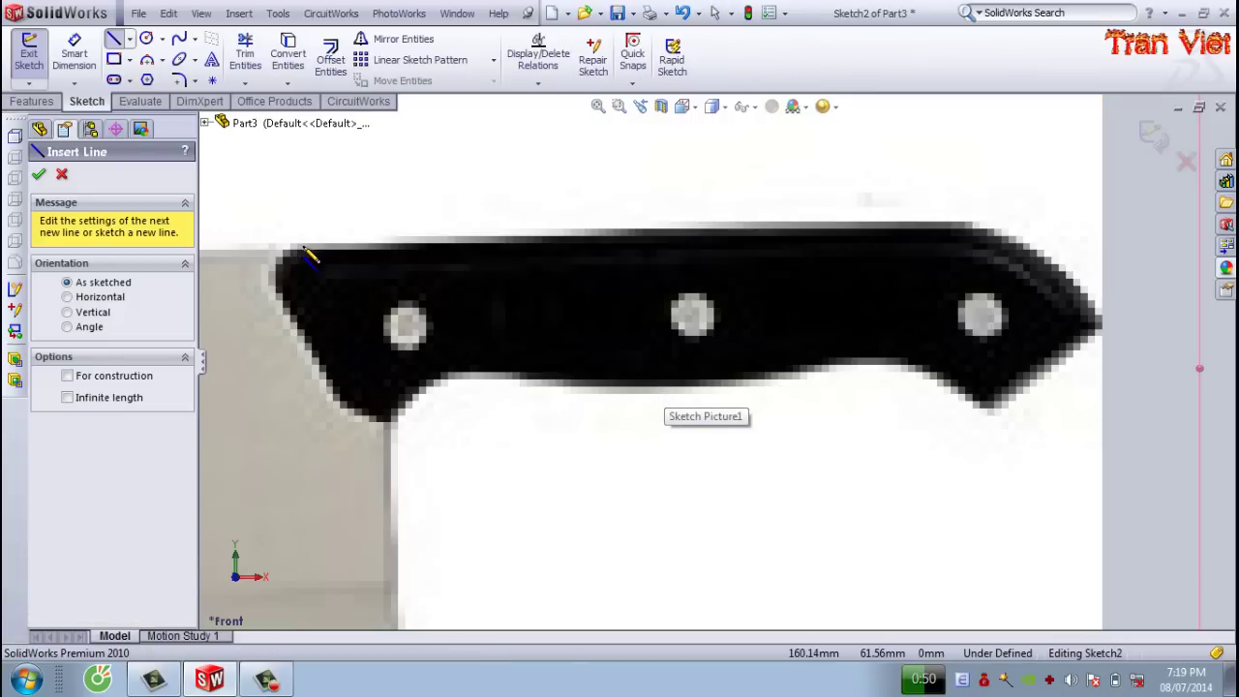
pyautogui.click(310, 246)
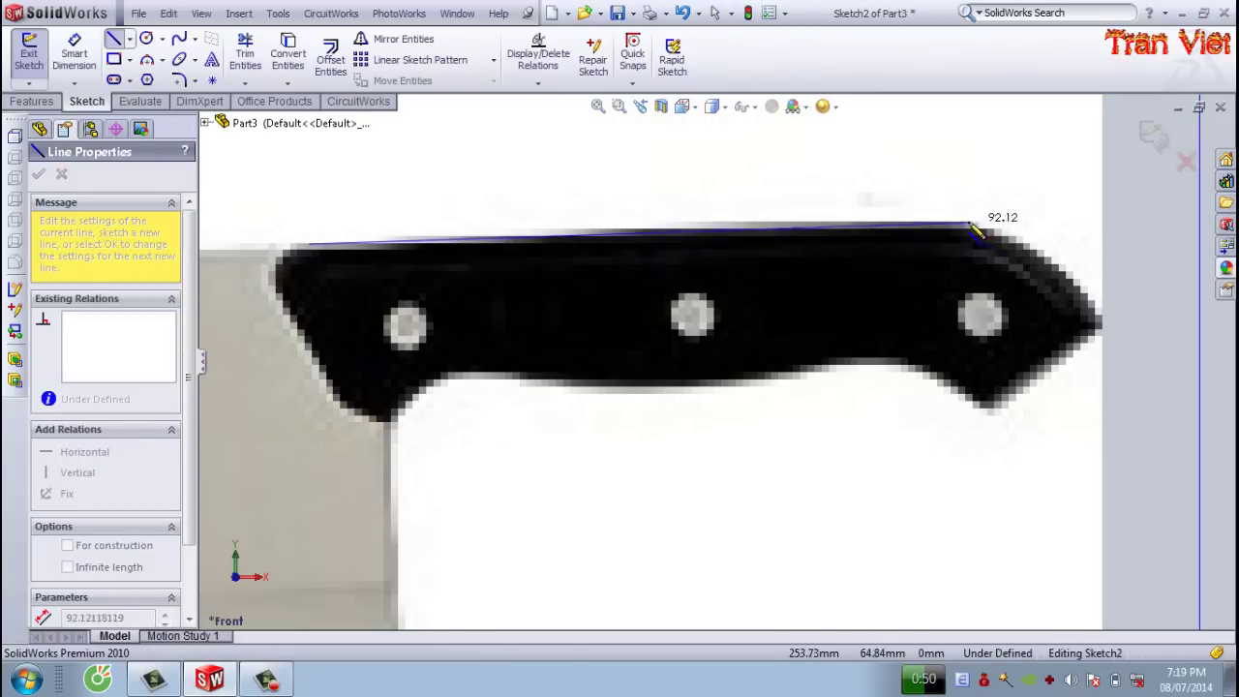
pyautogui.click(965, 220)
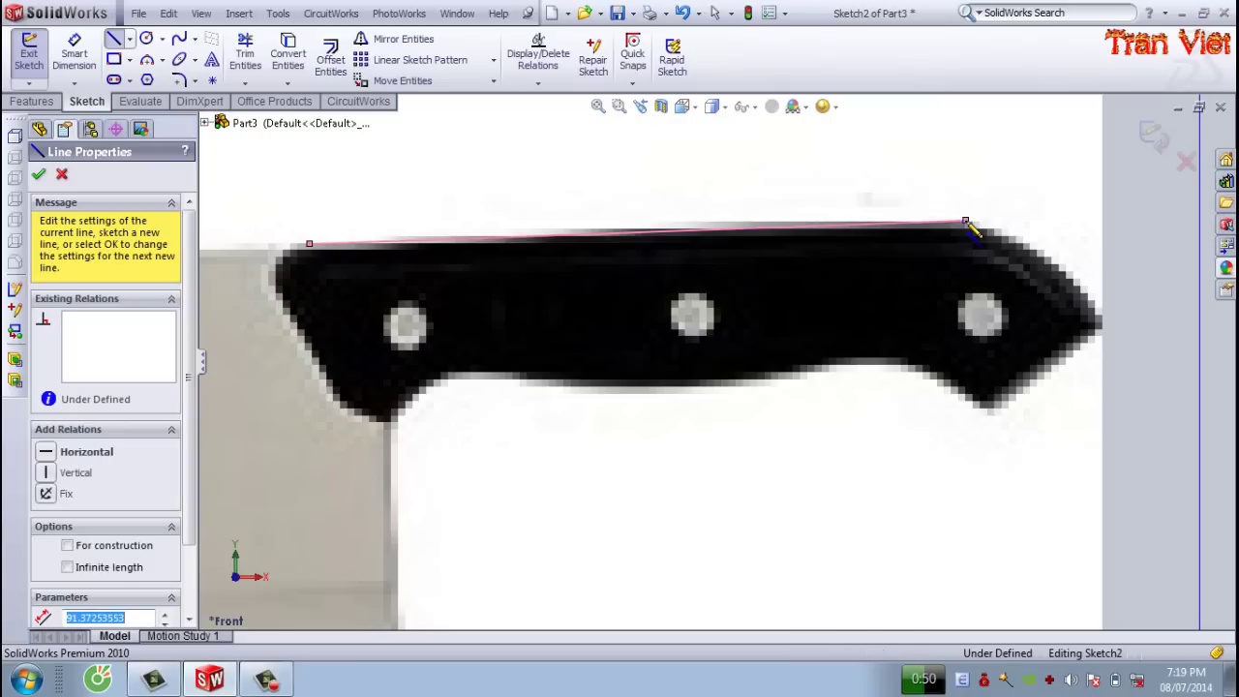
pyautogui.press('Escape')
# - Draw a spline around the handle's rounded right end to its tip
pyautogui.press('s')
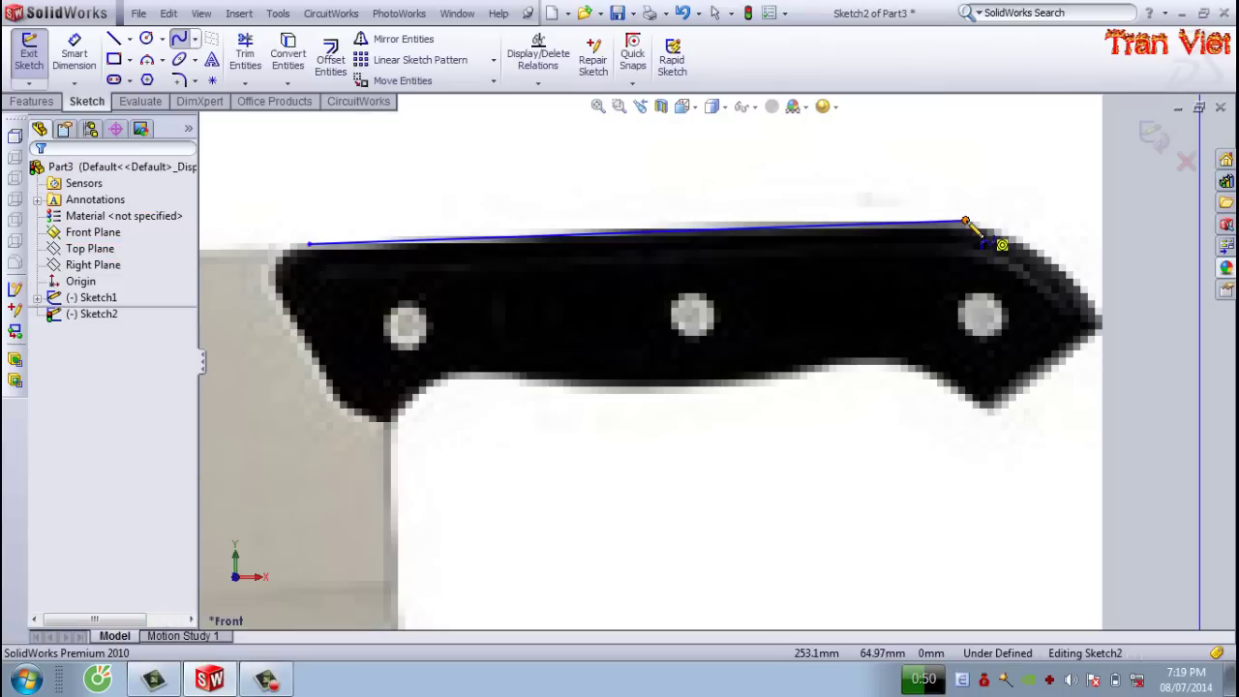
pyautogui.click(965, 221)
pyautogui.click(1034, 245)
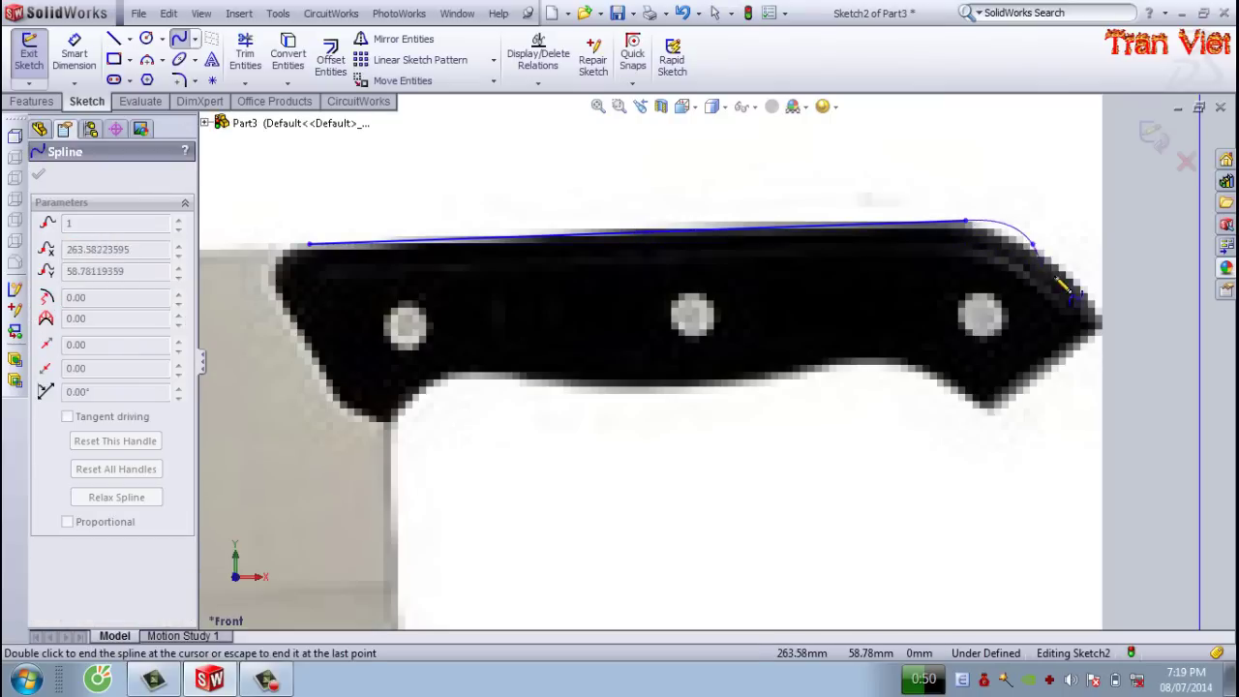
pyautogui.doubleClick(1113, 325)
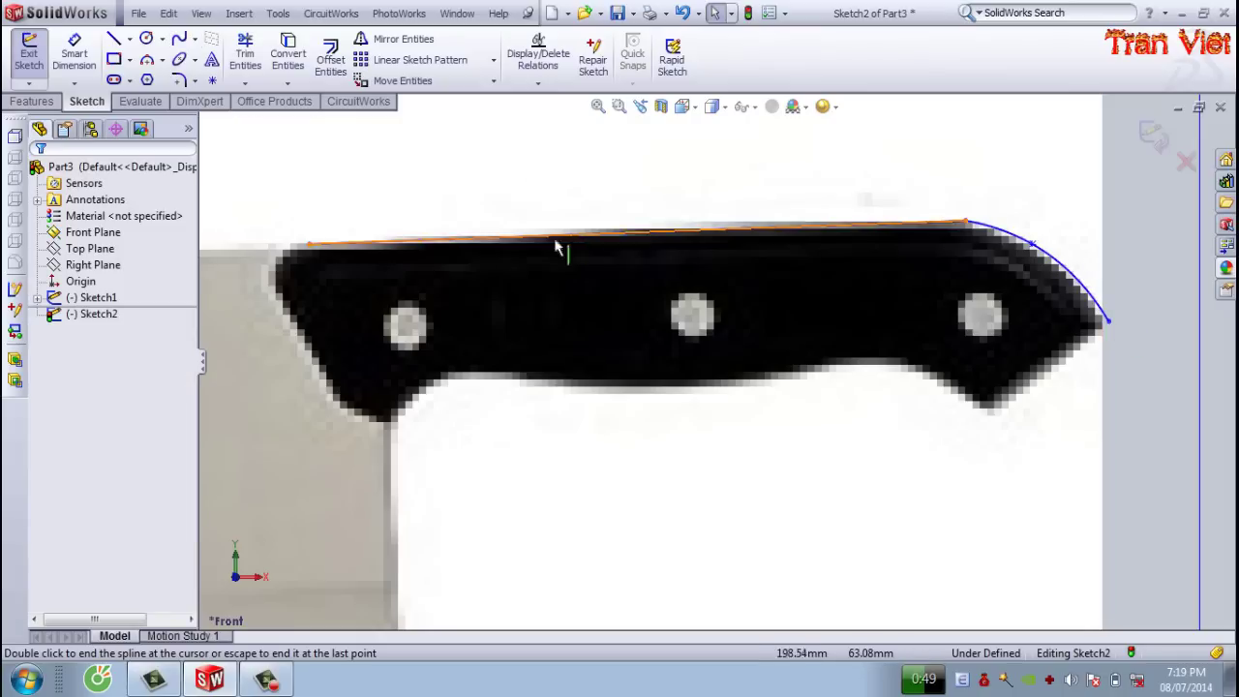
# - Trace the handle's left end and lower edge with a multi-point spline to the bottom-right corner
pyautogui.click(285, 251)
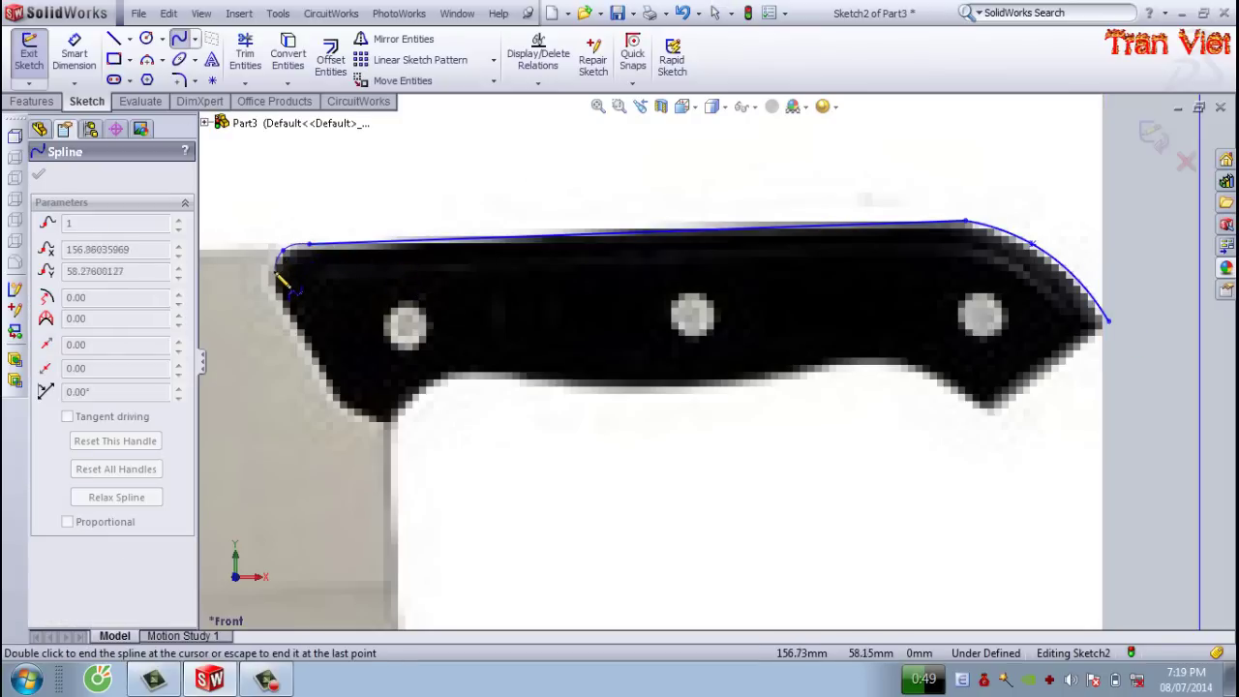
pyautogui.click(271, 280)
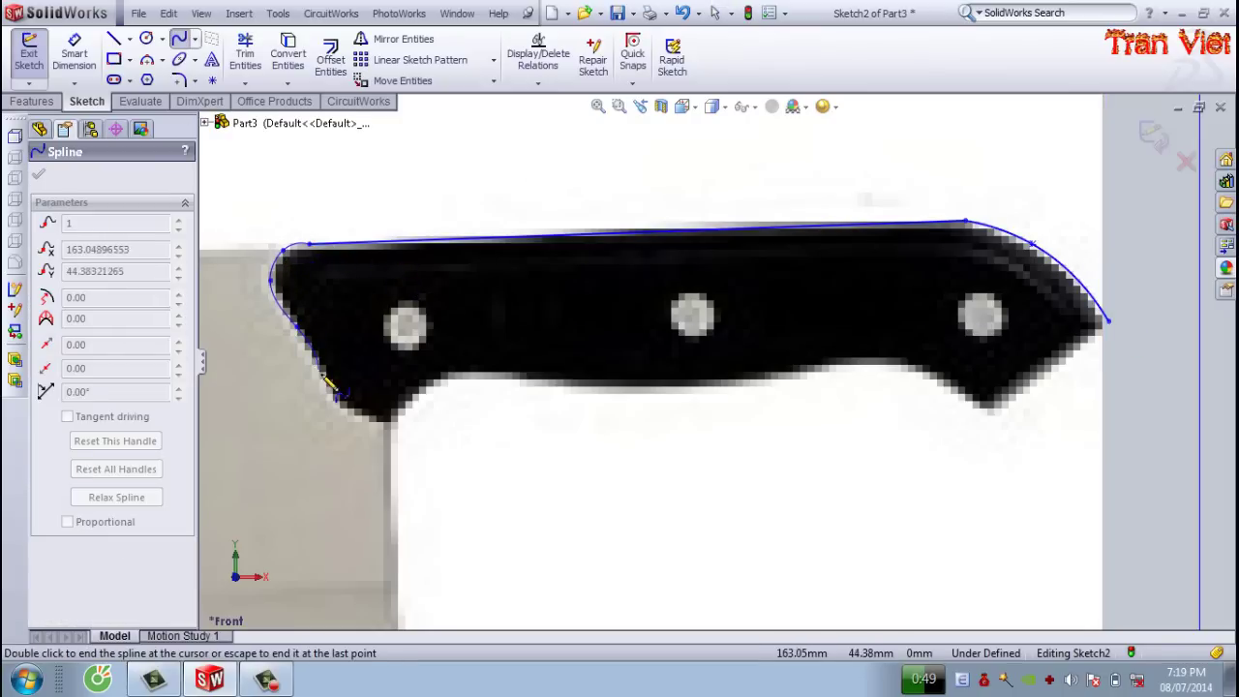
pyautogui.click(329, 388)
pyautogui.click(380, 421)
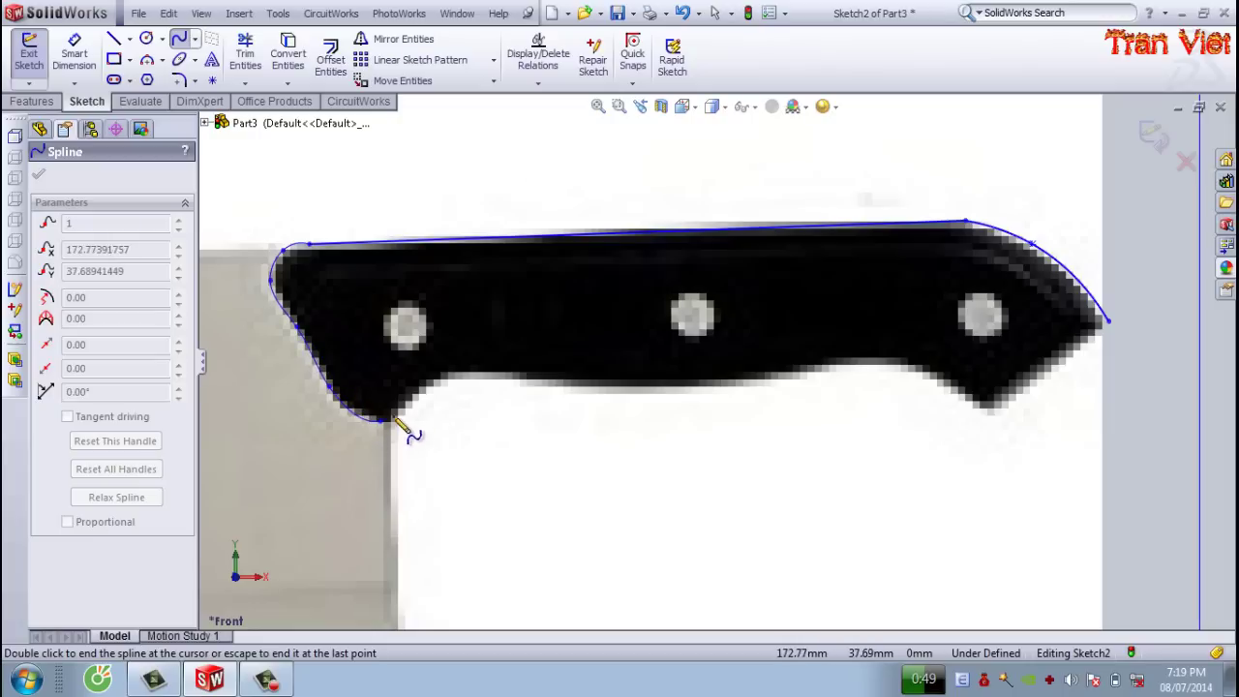
pyautogui.click(426, 389)
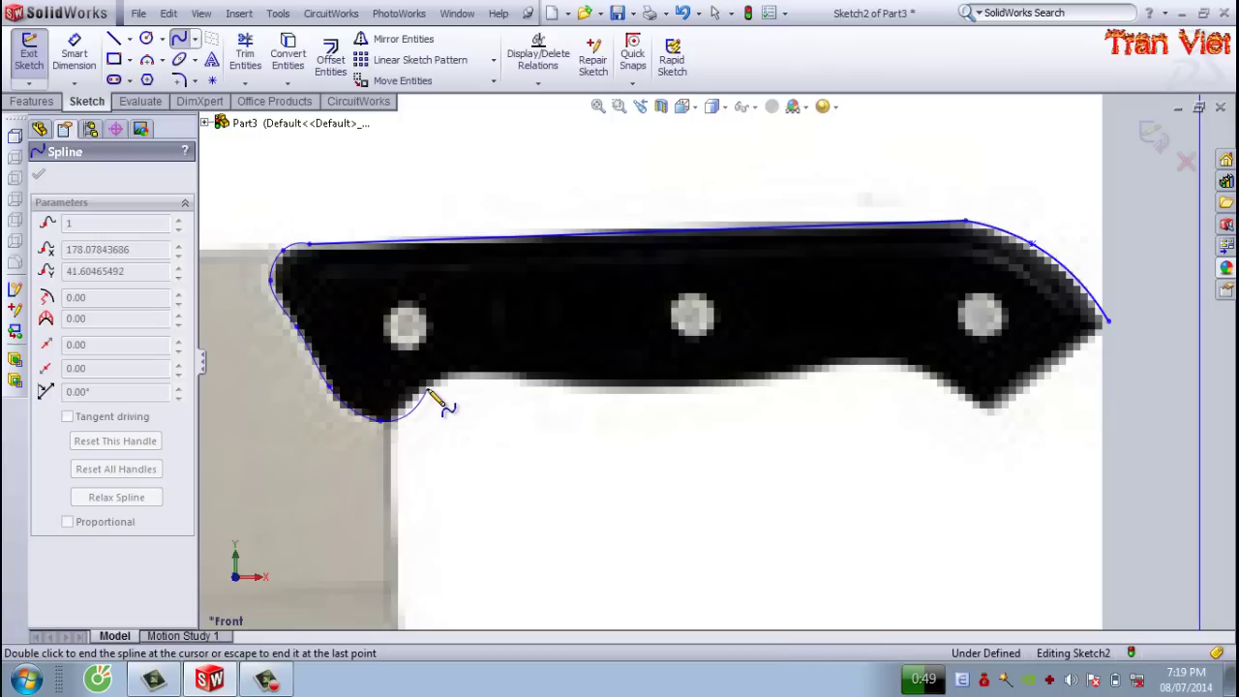
pyautogui.click(523, 377)
pyautogui.click(650, 388)
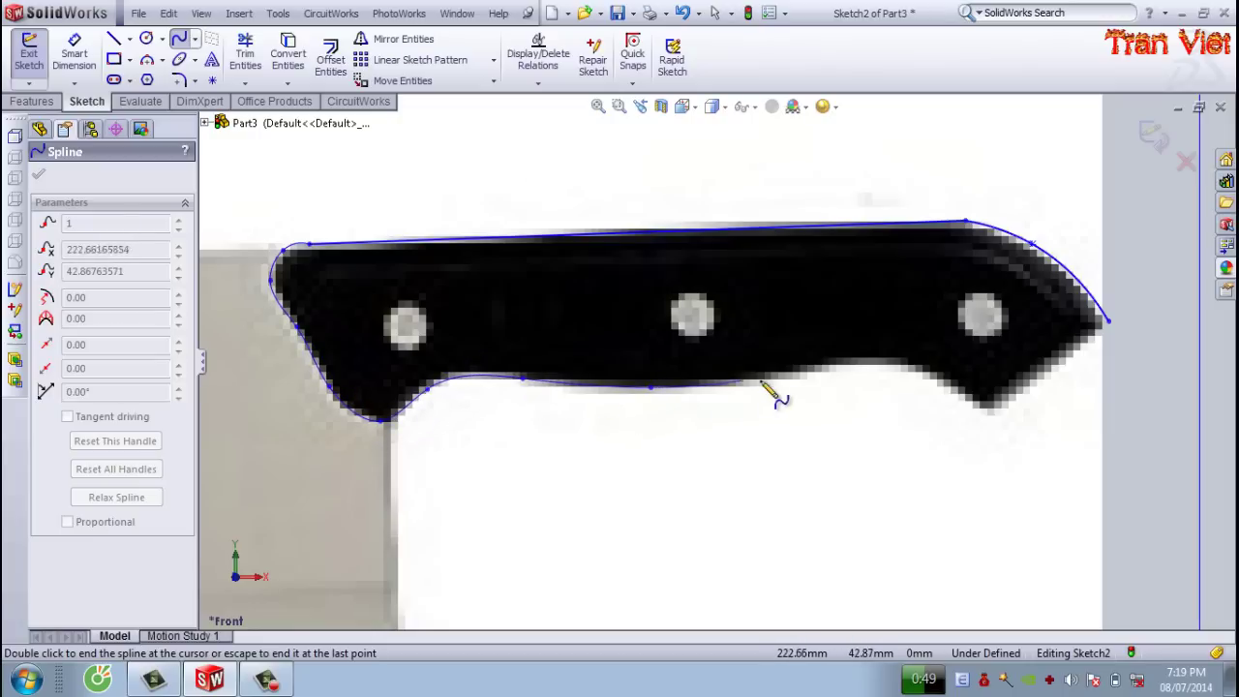
pyautogui.click(808, 368)
pyautogui.click(893, 356)
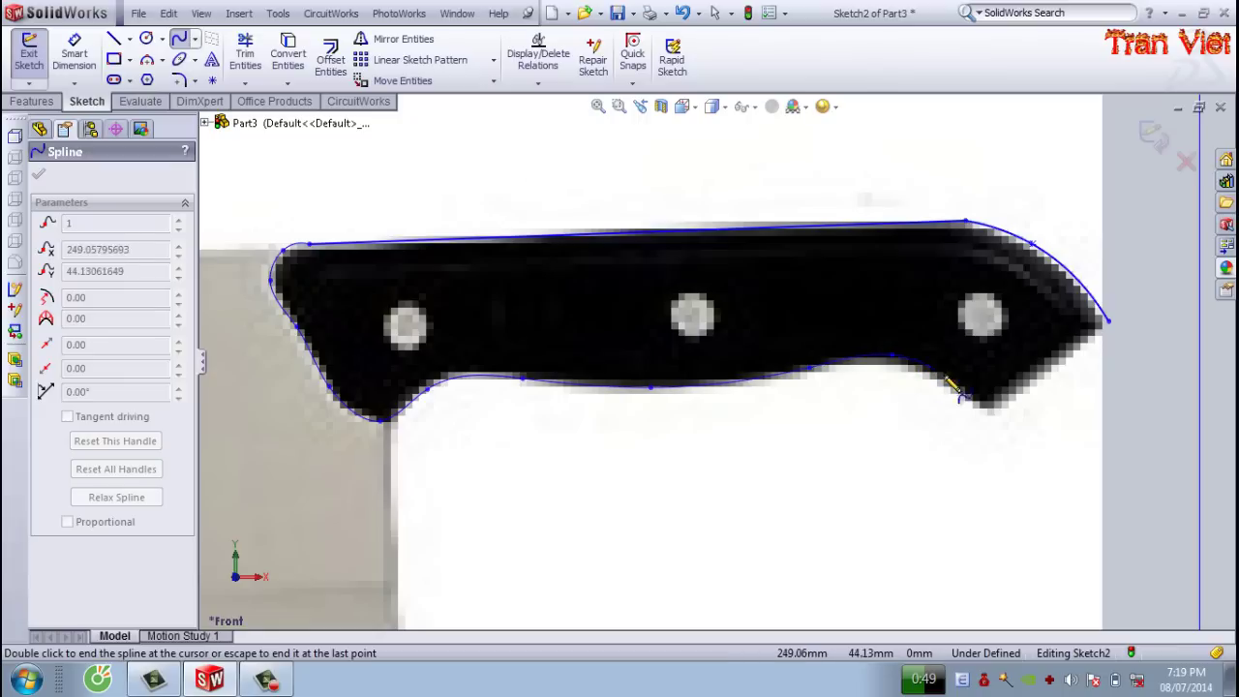
pyautogui.click(988, 411)
pyautogui.doubleClick(988, 412)
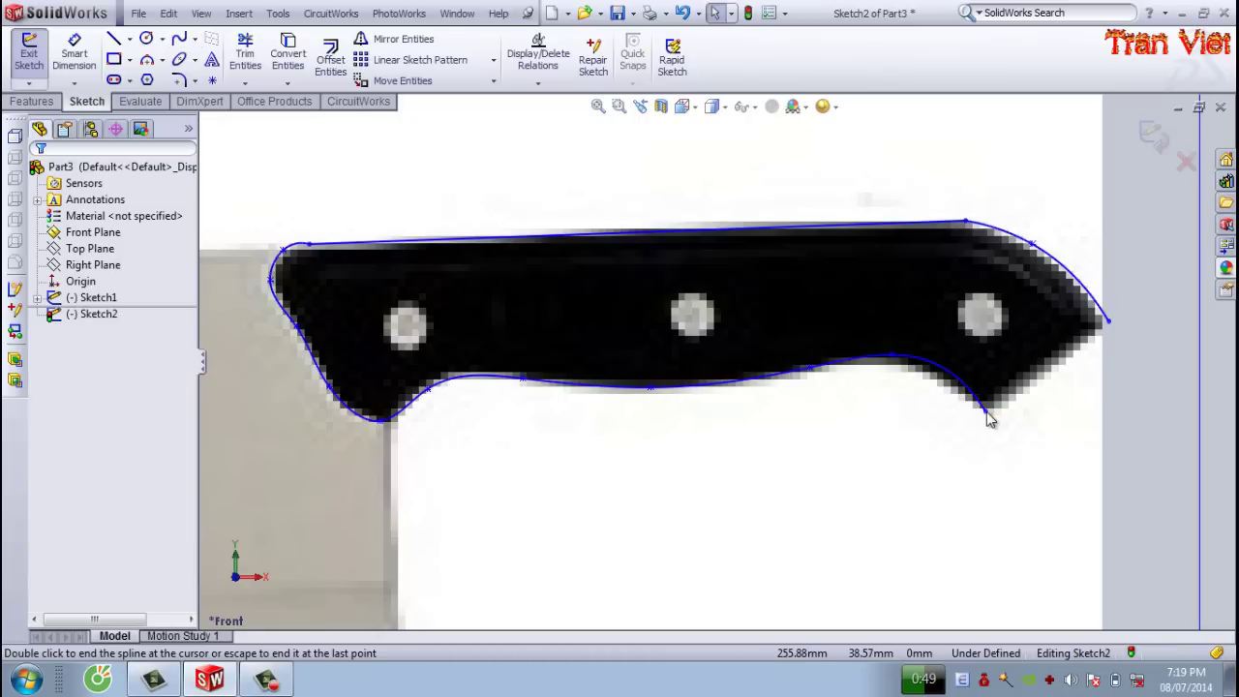
# - Close the outline with a line to the right tip and snap the endpoints into place
pyautogui.press('l')
pyautogui.click(988, 412)
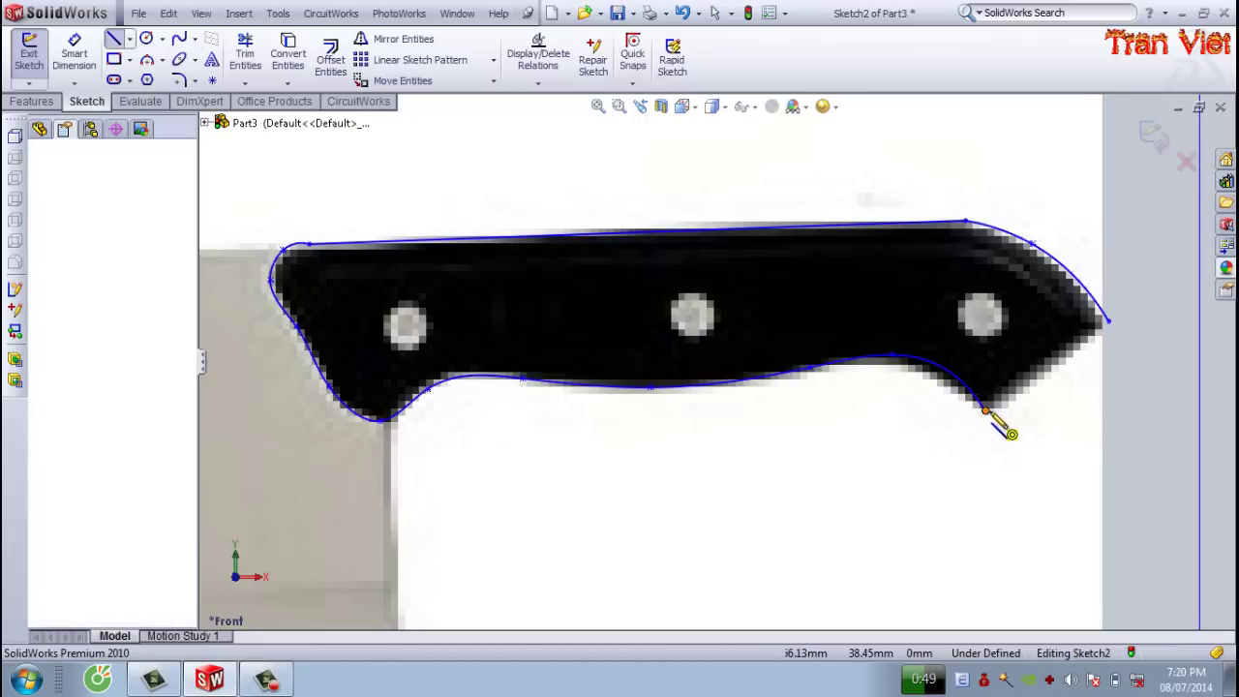
pyautogui.click(1109, 324)
pyautogui.press('Escape')
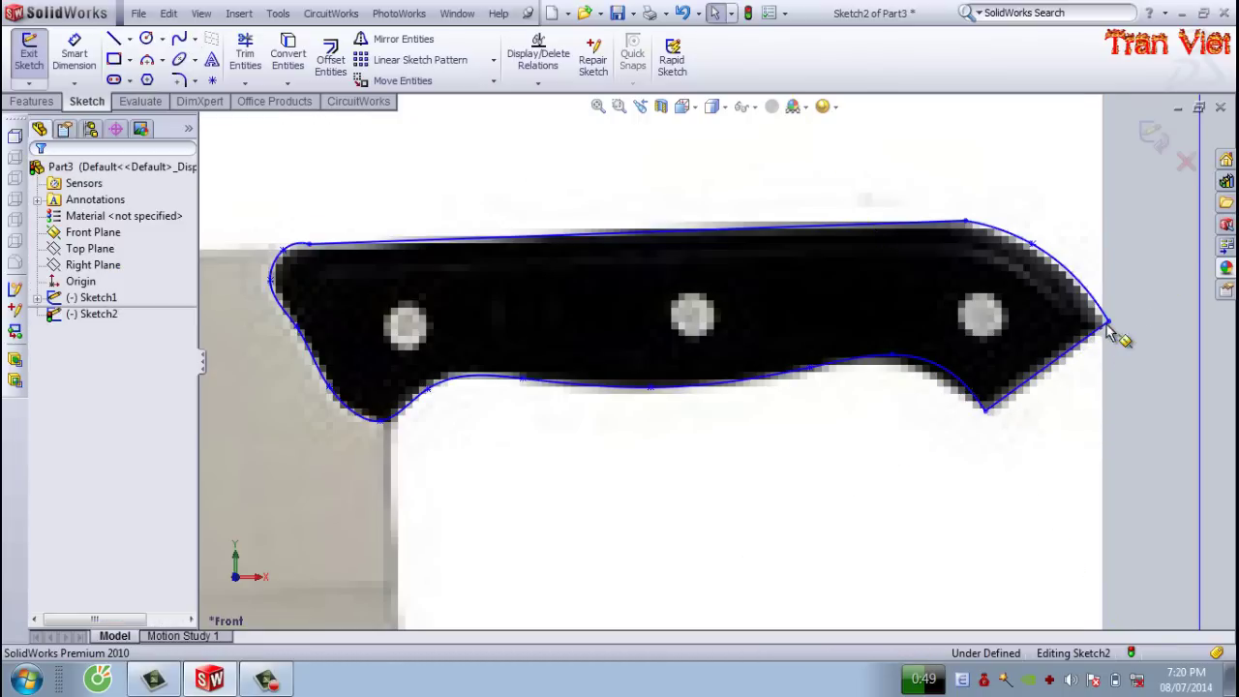
pyautogui.scroll(-3, 1046, 328)
pyautogui.moveTo(1039, 329); pyautogui.dragTo(1024, 329)
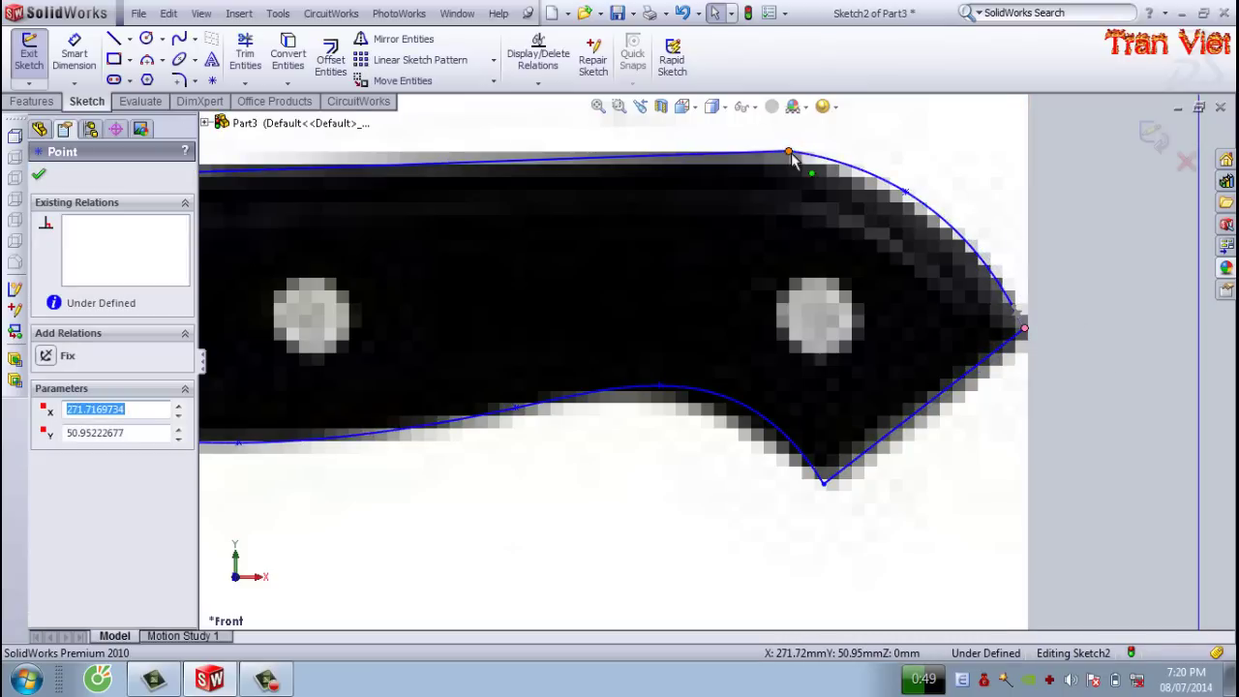
pyautogui.moveTo(790, 153); pyautogui.dragTo(788, 158)
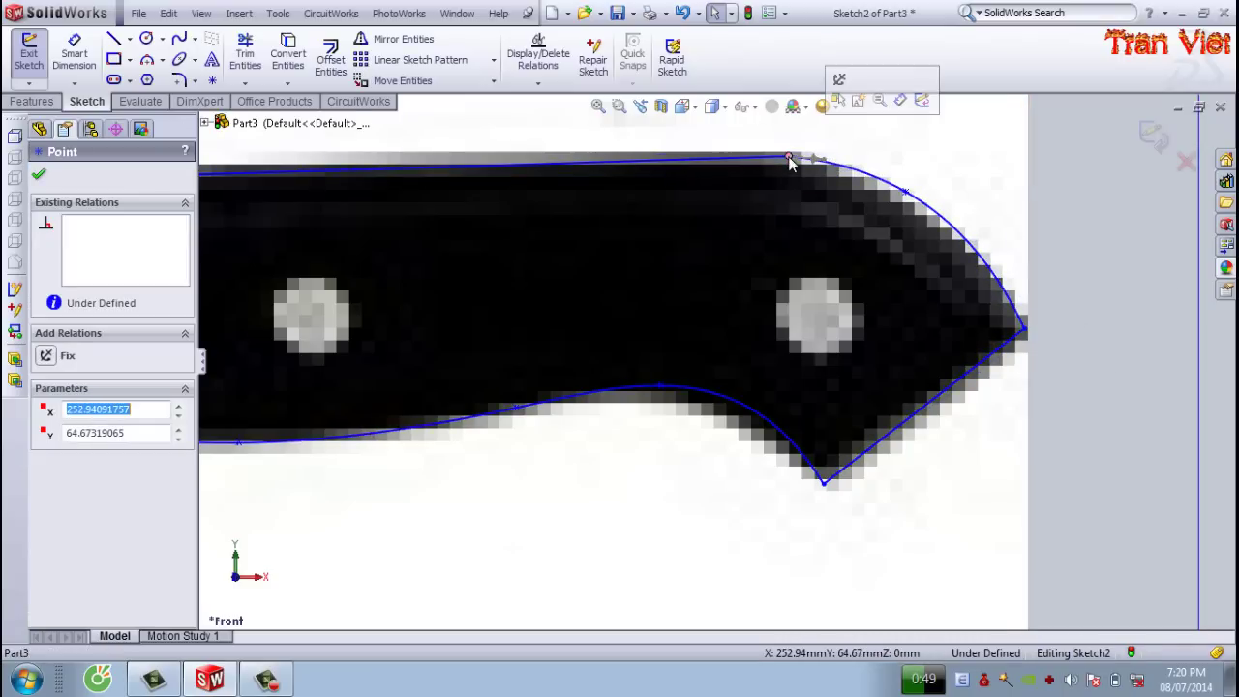
pyautogui.press('Escape')
pyautogui.scroll(-3, 707, 358)
pyautogui.scroll(2, 403, 387)
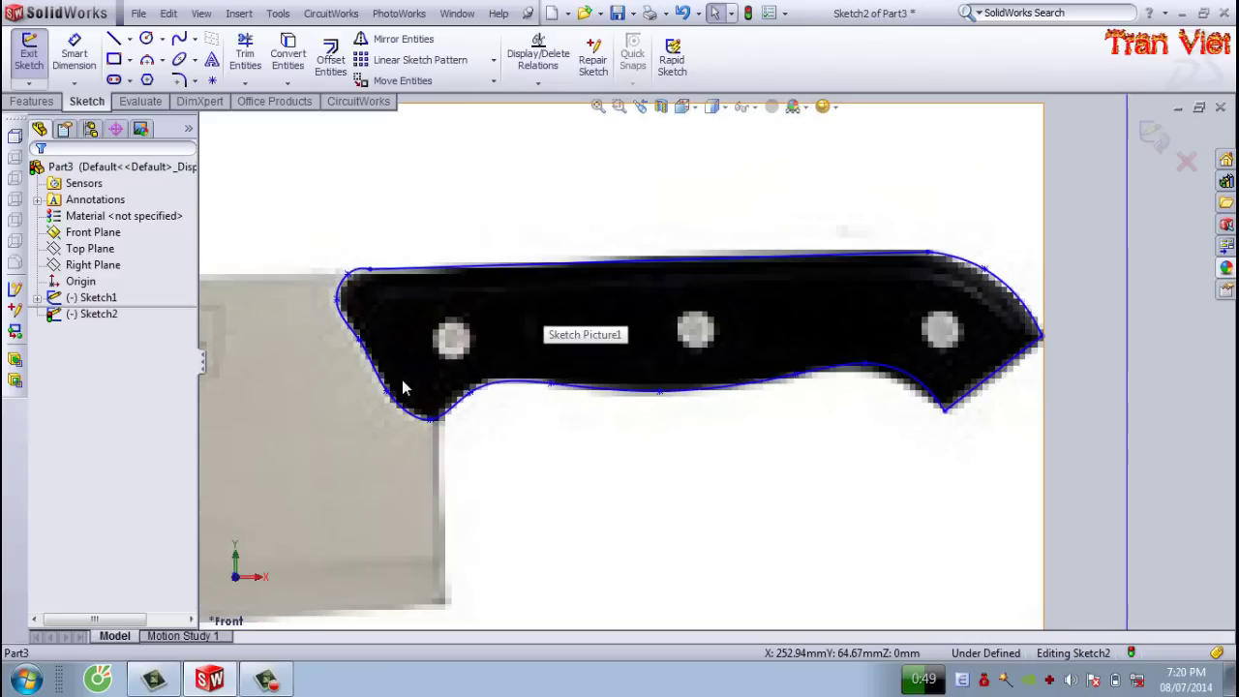
# - Draw three circles over the handle's left, middle and right rivets
pyautogui.click(145, 38)
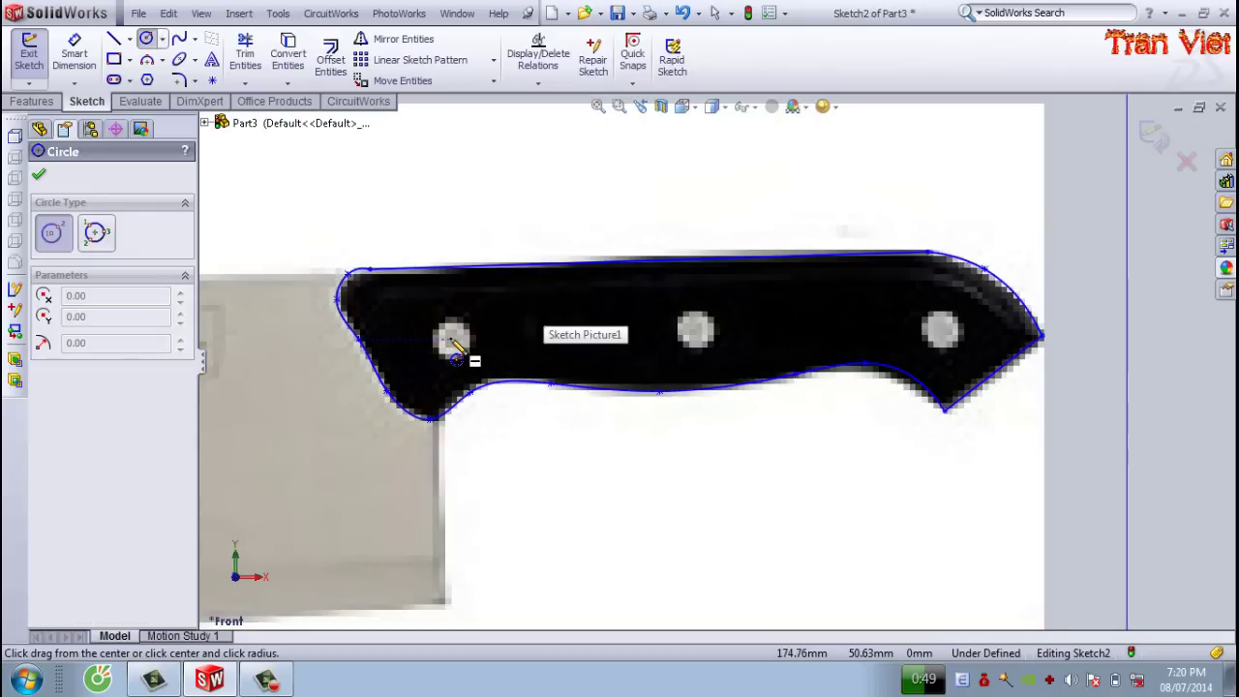
pyautogui.click(452, 339)
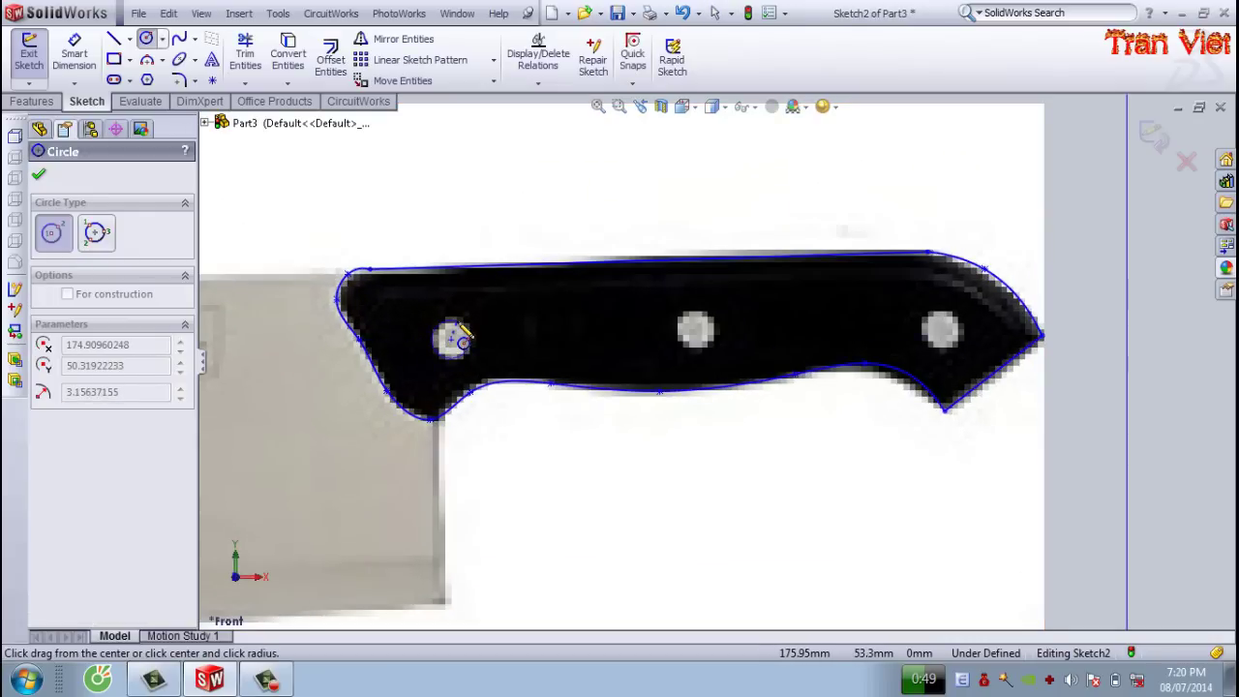
pyautogui.click(465, 341)
pyautogui.click(697, 329)
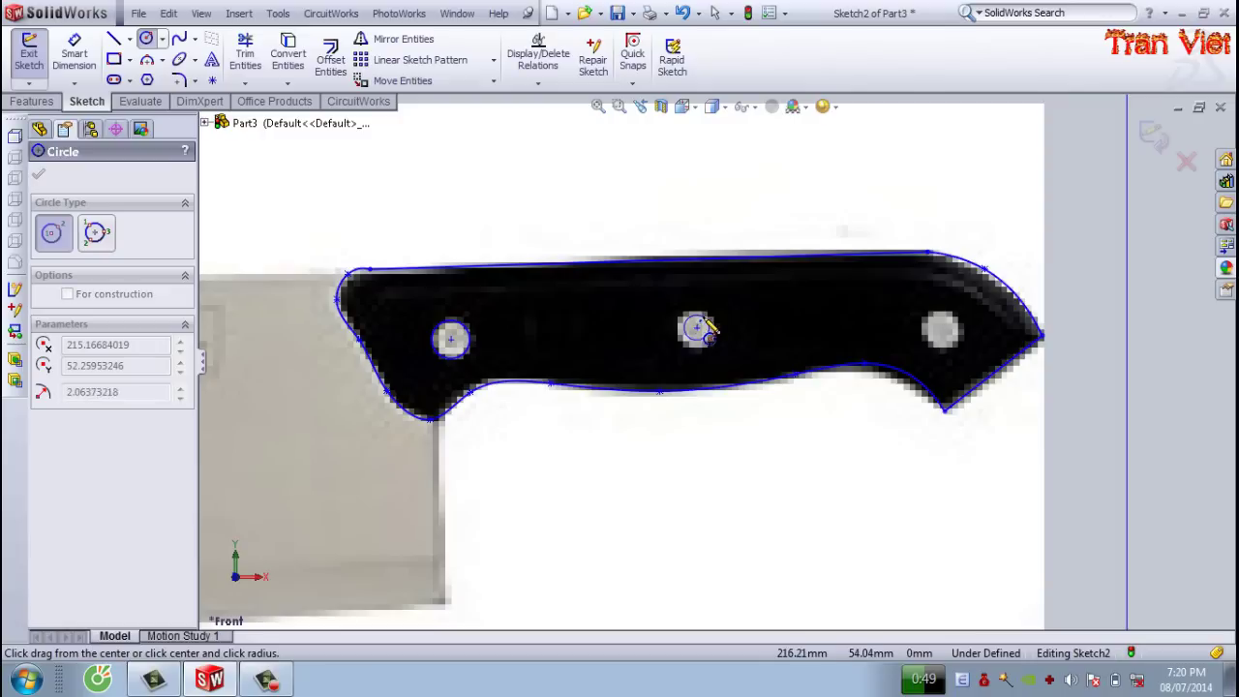
pyautogui.click(714, 330)
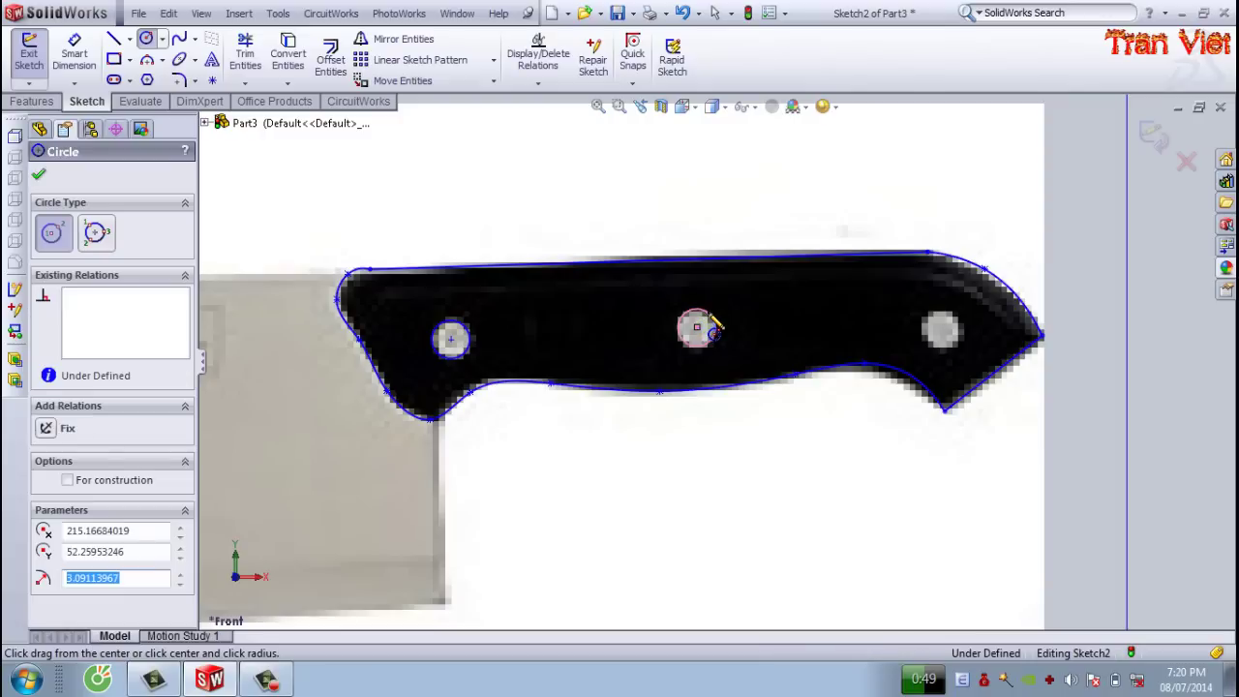
pyautogui.click(944, 328)
pyautogui.click(959, 327)
pyautogui.press('Escape')
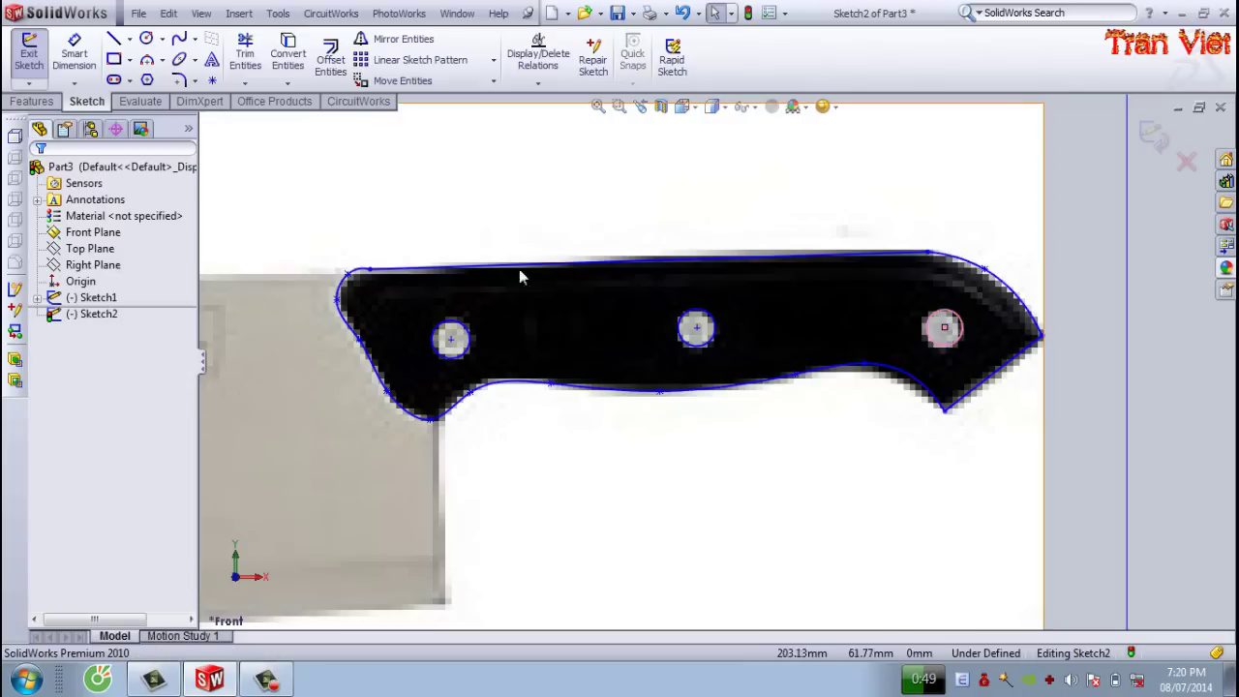
pyautogui.scroll(-3, 358, 363)
pyautogui.scroll(-3, 358, 363)
# - Extend the top edge's left endpoint and join it to the corner curve
pyautogui.moveTo(364, 343); pyautogui.dragTo(346, 341)
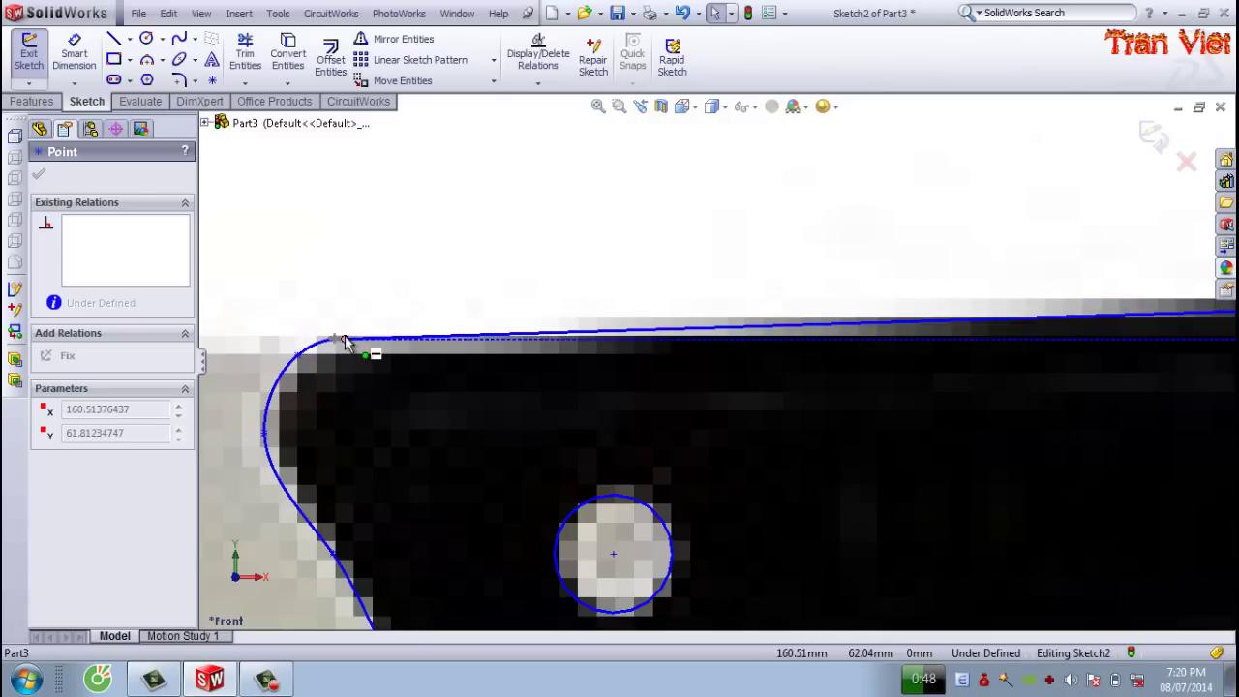
pyautogui.scroll(2, 421, 386)
pyautogui.click(484, 464)
pyautogui.scroll(-2, 484, 464)
pyautogui.scroll(-3, 549, 356)
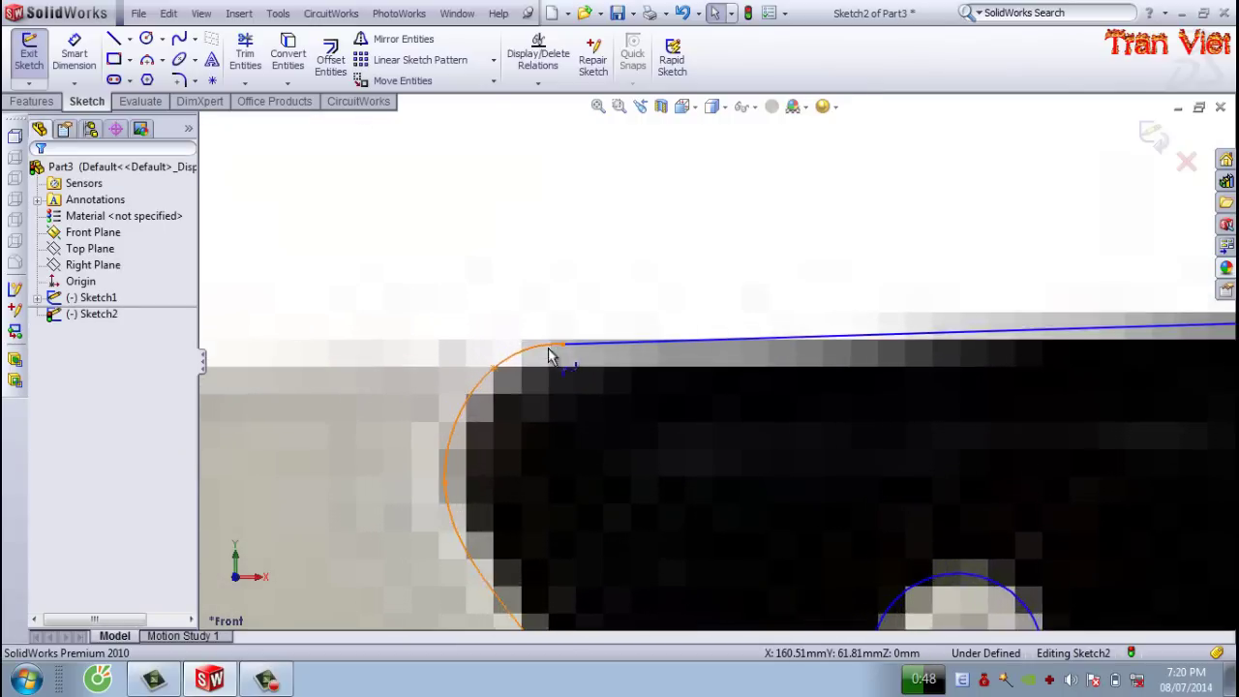
pyautogui.scroll(-1, 549, 355)
pyautogui.click(587, 329)
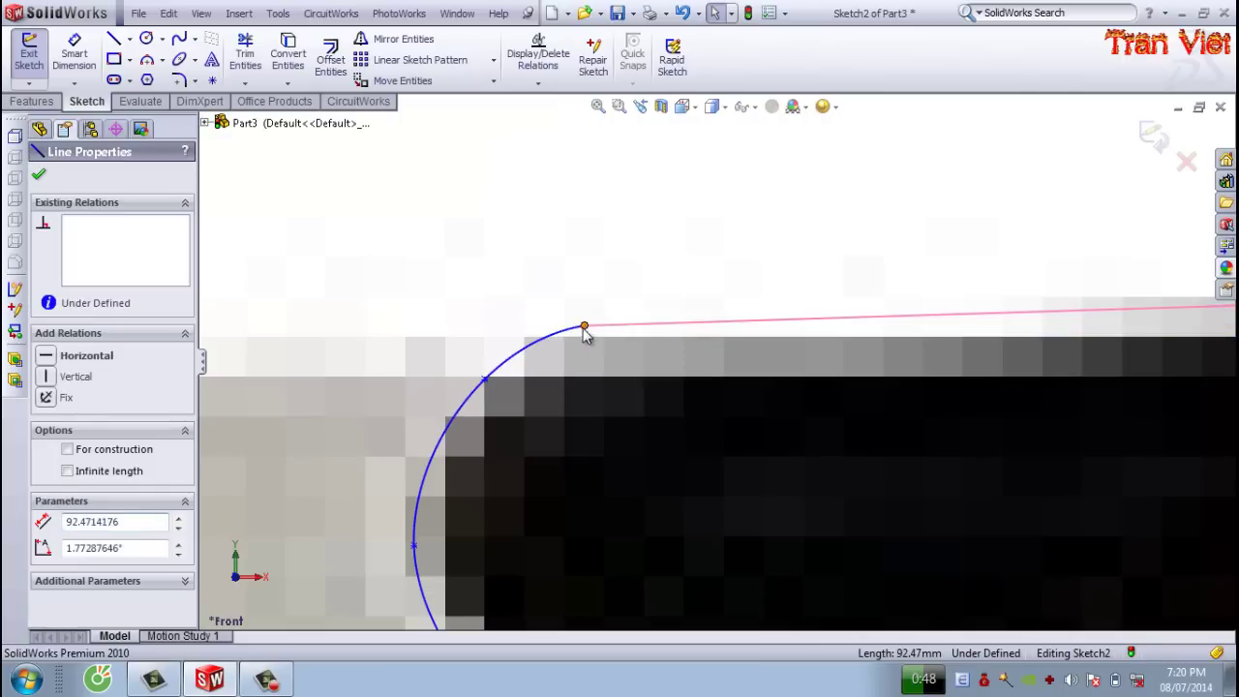
pyautogui.moveTo(583, 327); pyautogui.dragTo(552, 349)
pyautogui.click(584, 346)
pyautogui.click(639, 396)
pyautogui.scroll(2, 714, 512)
pyautogui.scroll(2, 839, 492)
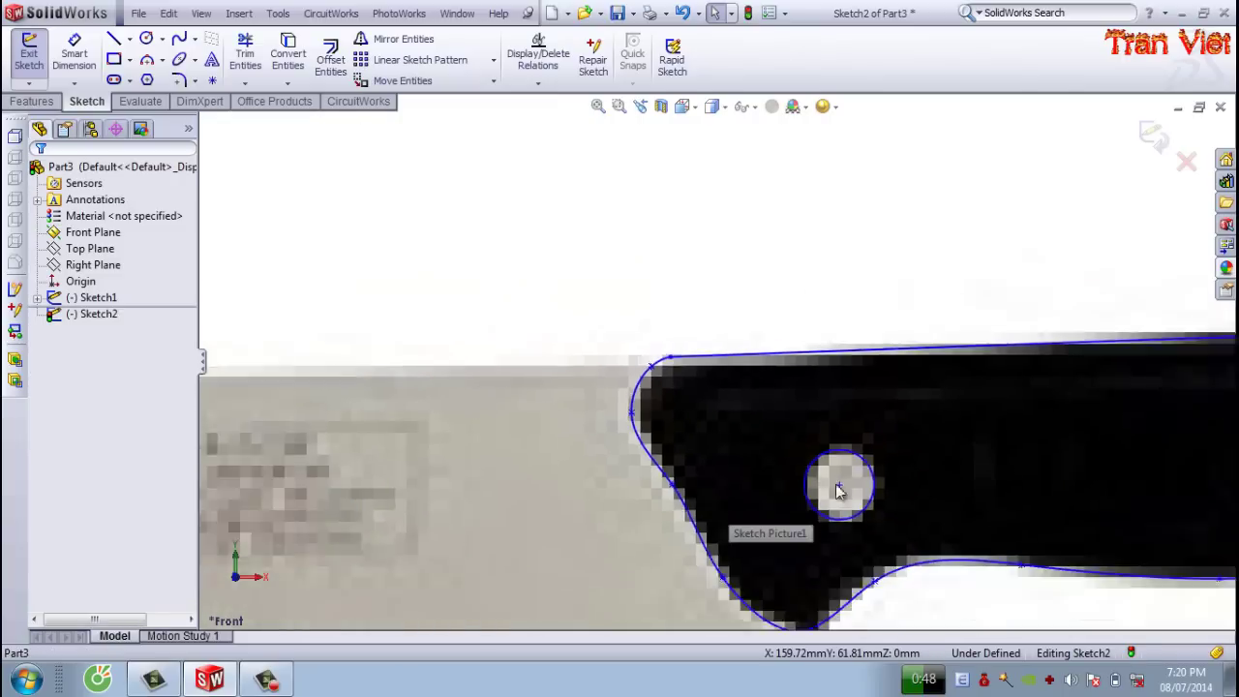
pyautogui.scroll(-2, 839, 490)
# - Set the rivet circles to radius 3 and confirm the circle edits
pyautogui.click(830, 435)
pyautogui.write('3')
pyautogui.scroll(3, 1021, 414)
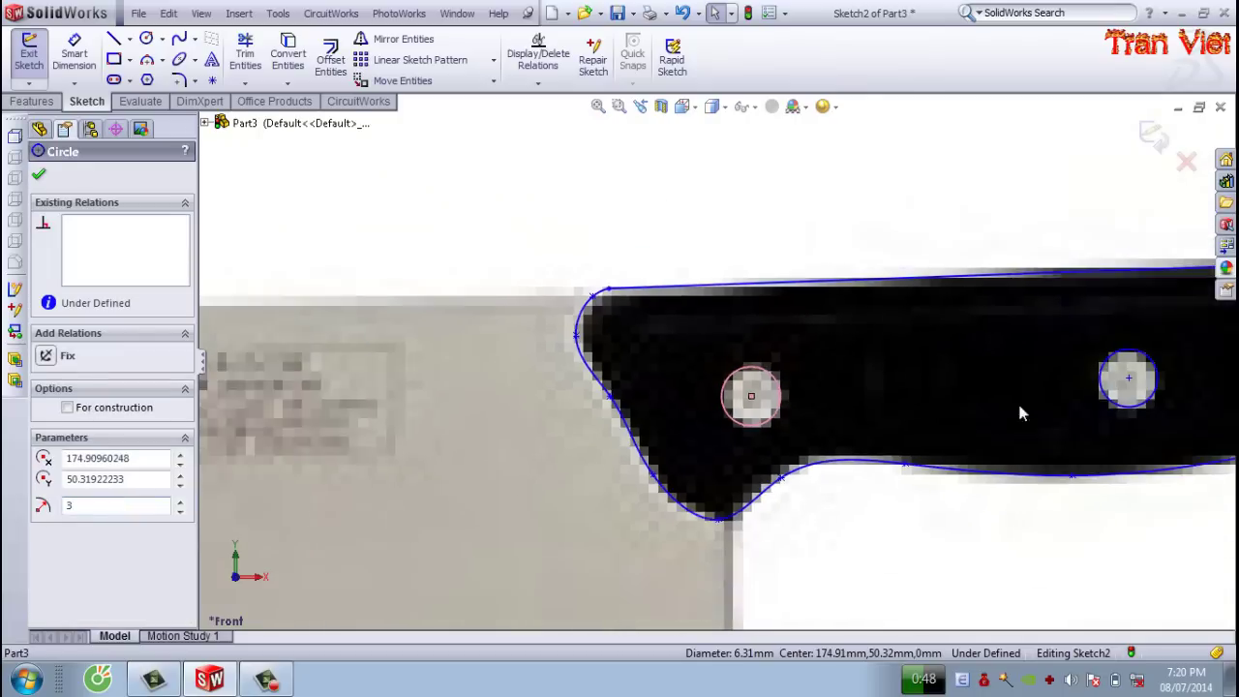
pyautogui.scroll(-2, 1079, 419)
pyautogui.write('3')
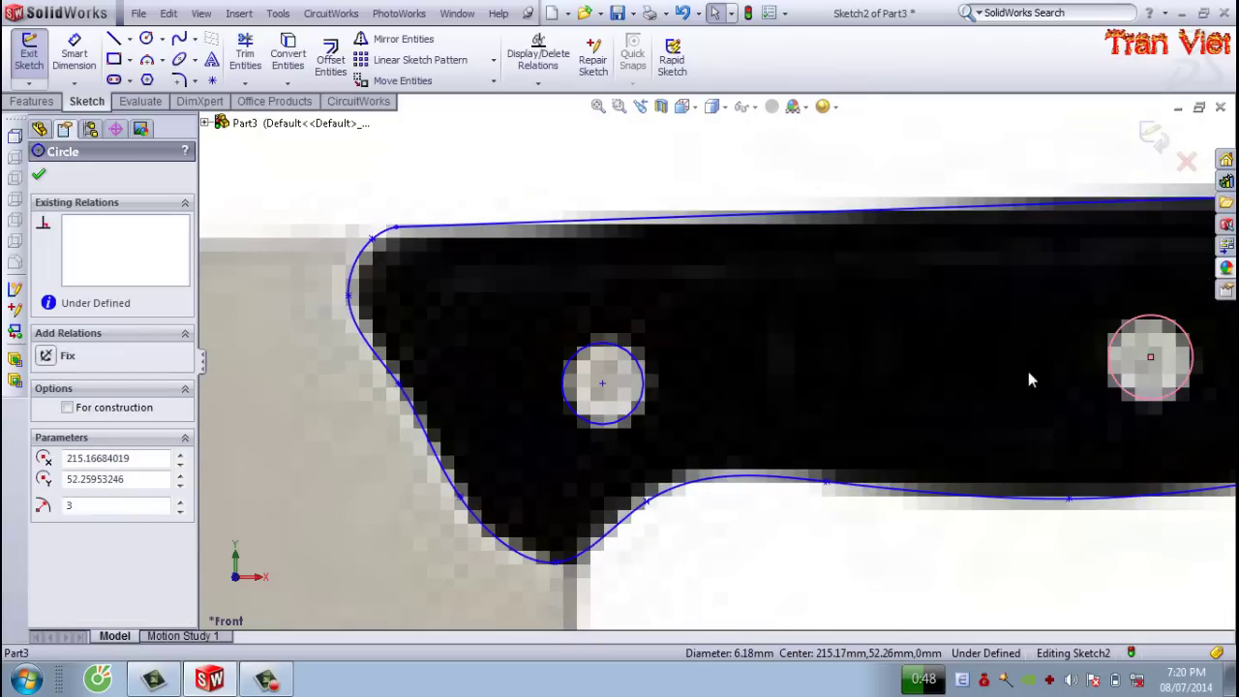
pyautogui.scroll(-1, 1082, 340)
pyautogui.scroll(3, 1072, 340)
pyautogui.scroll(-1, 1067, 341)
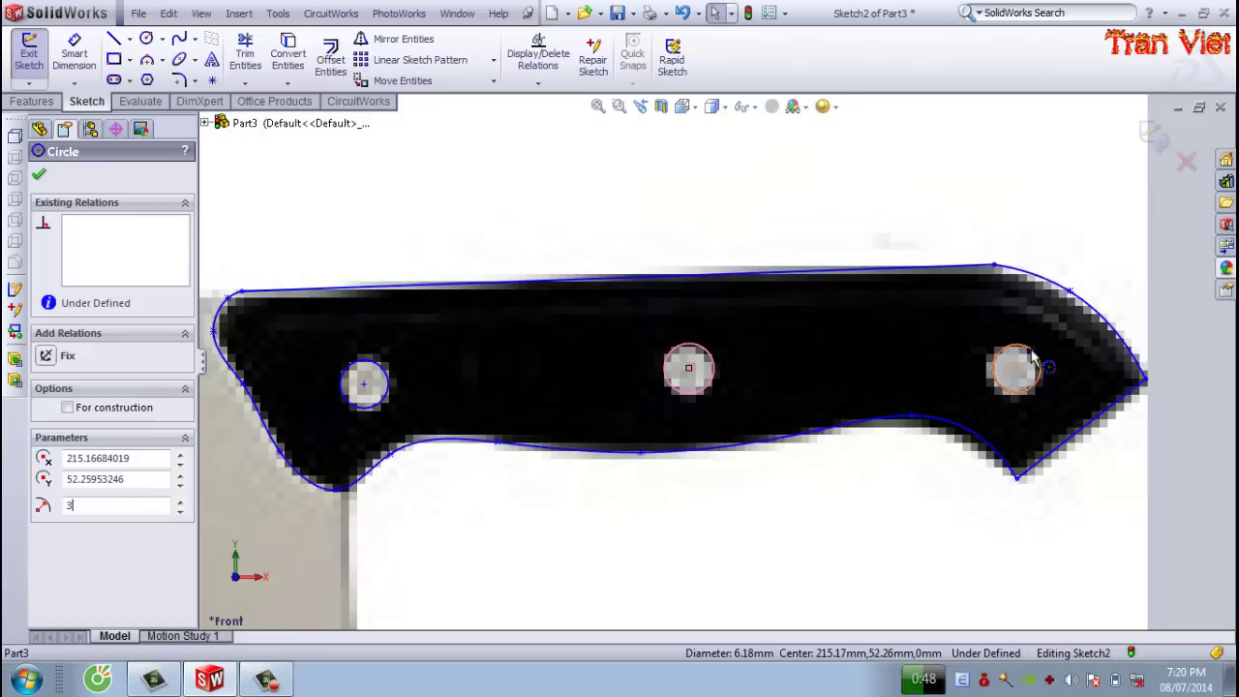
pyautogui.click(1031, 355)
pyautogui.click(973, 223)
pyautogui.scroll(-2, 1036, 242)
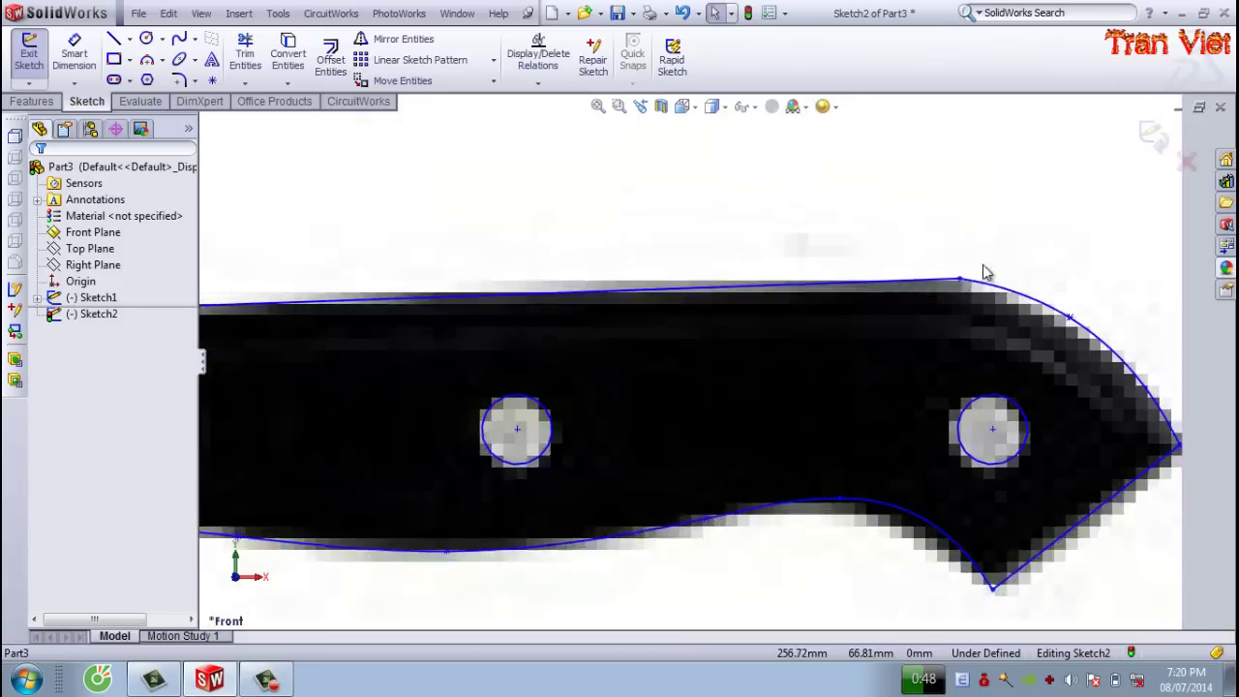
pyautogui.scroll(-2, 1036, 242)
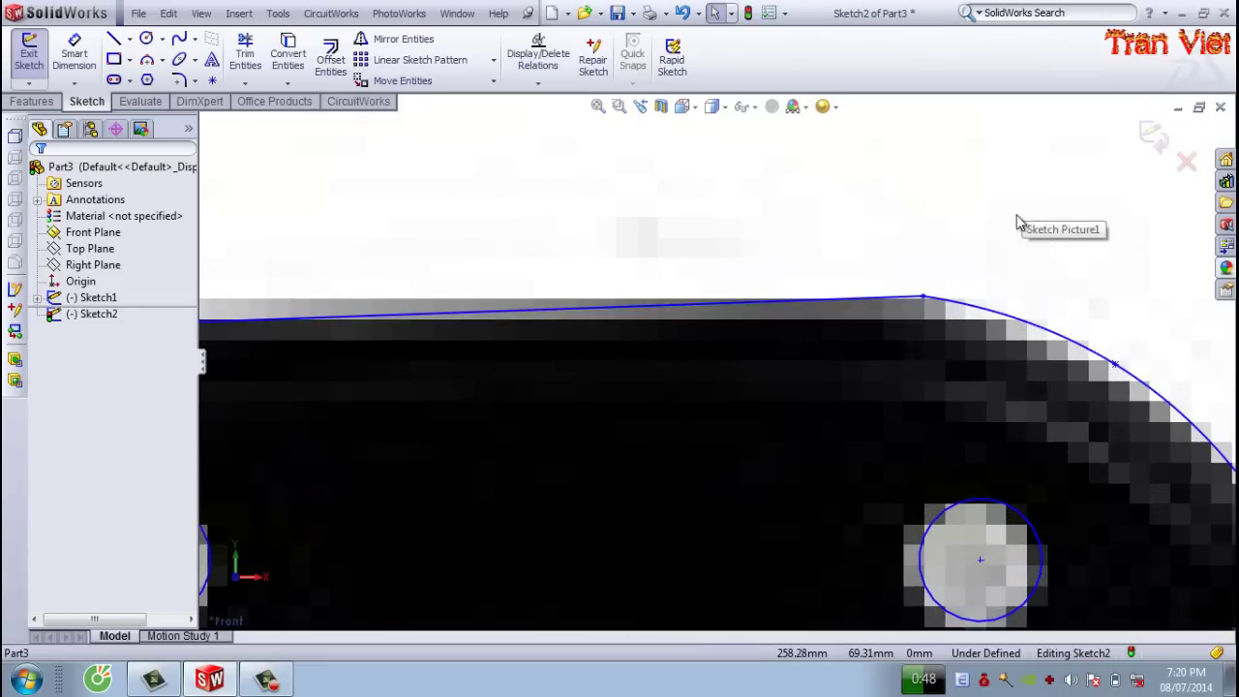
pyautogui.scroll(3, 717, 335)
pyautogui.scroll(1, 584, 412)
# - Extrude the handle sketch 10 mm with a Mid Plane end condition
pyautogui.press('e')
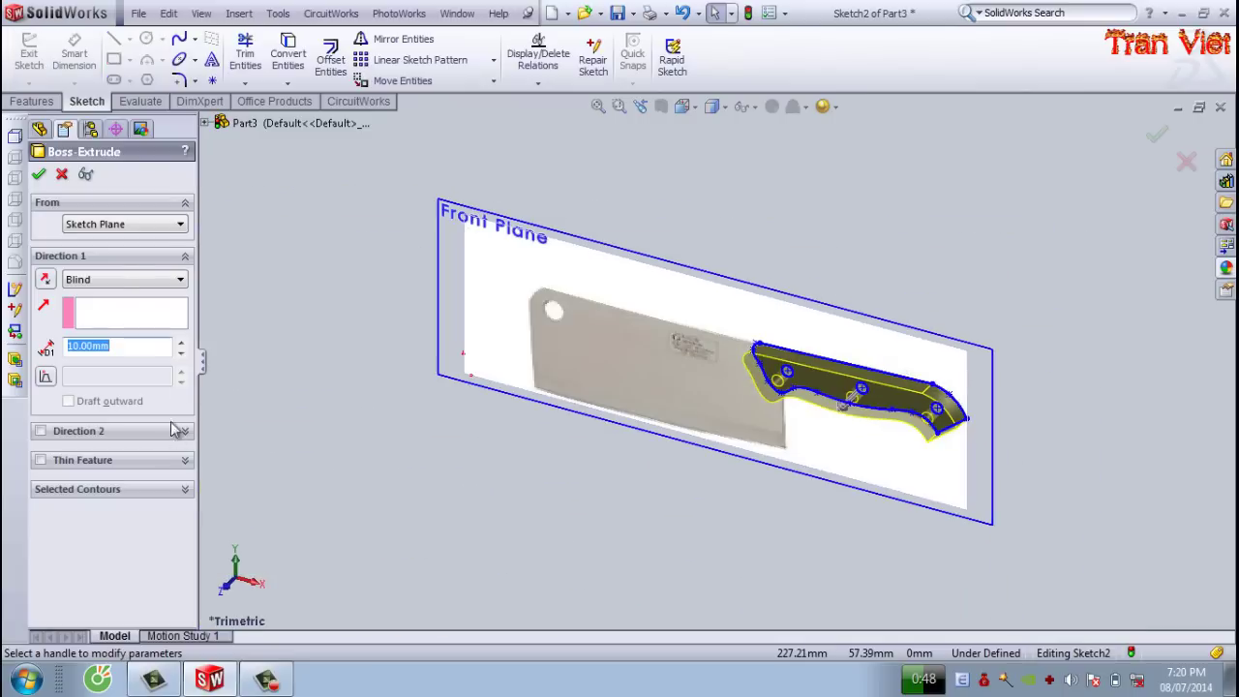
pyautogui.click(124, 279)
pyautogui.click(92, 351)
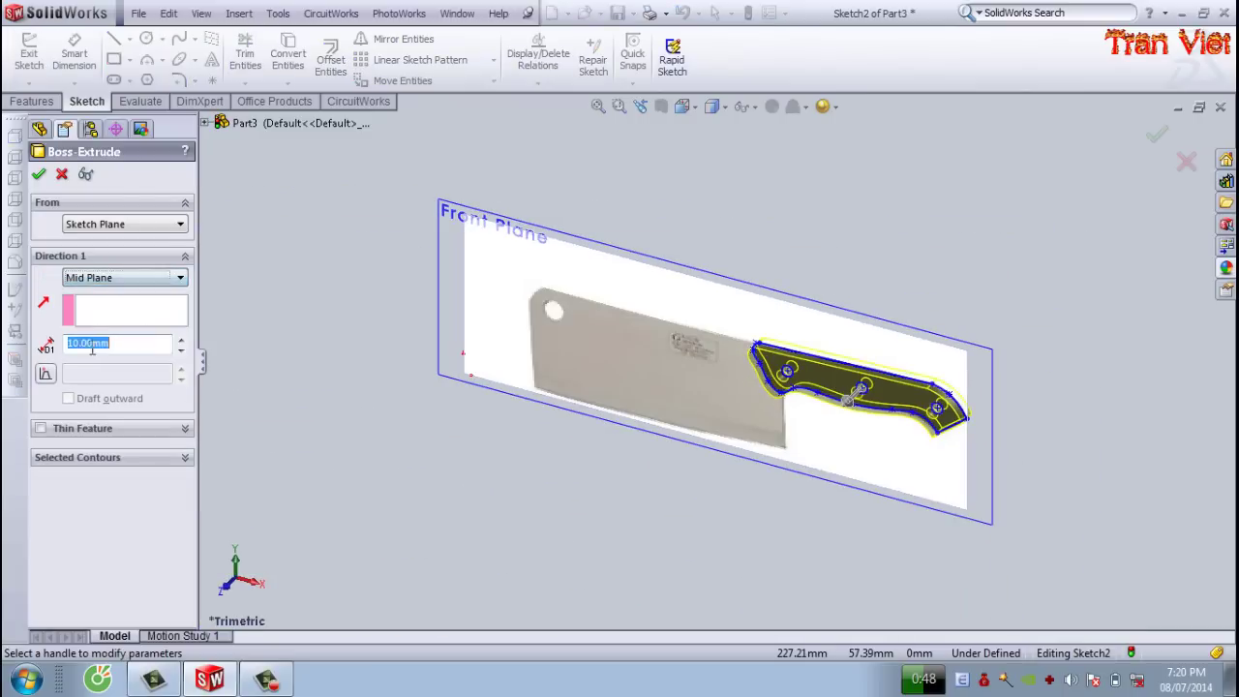
pyautogui.click(40, 174)
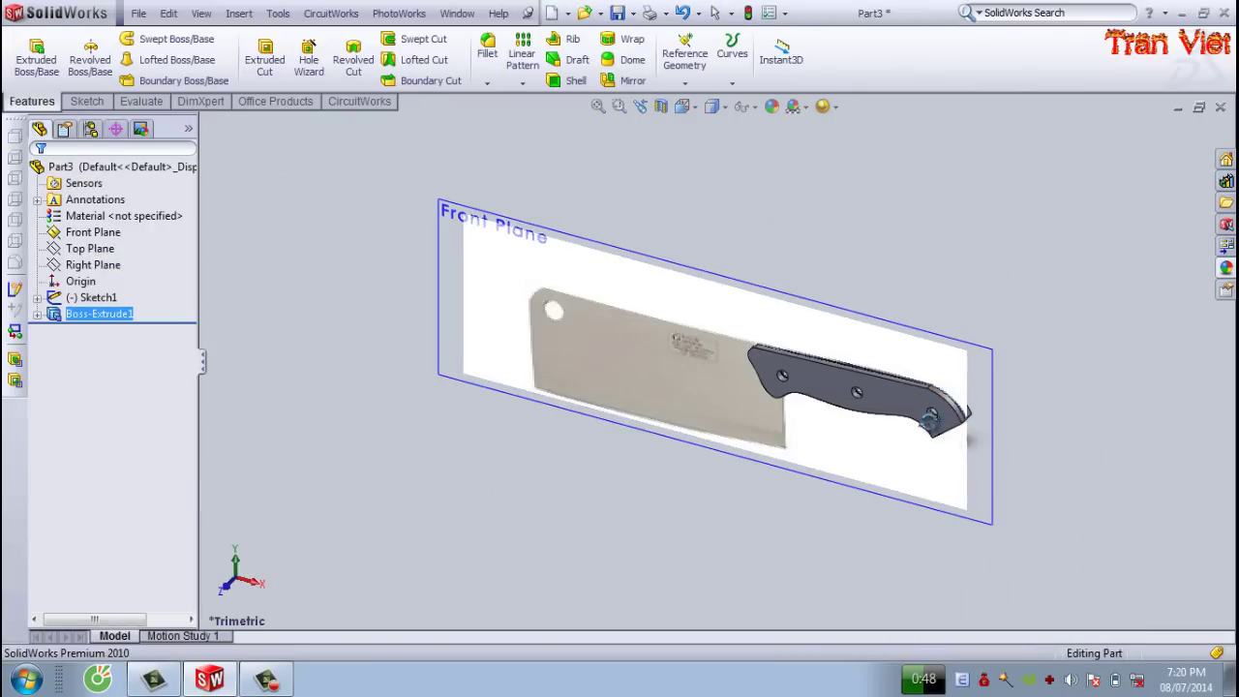
# - Select the Front Plane and view it Normal To
pyautogui.moveTo(968, 401)
pyautogui.mouseDown(button='middle')
pyautogui.moveTo(910, 353)
pyautogui.moveTo(1012, 350)
pyautogui.mouseUp(button='middle')
pyautogui.click(1015, 346)
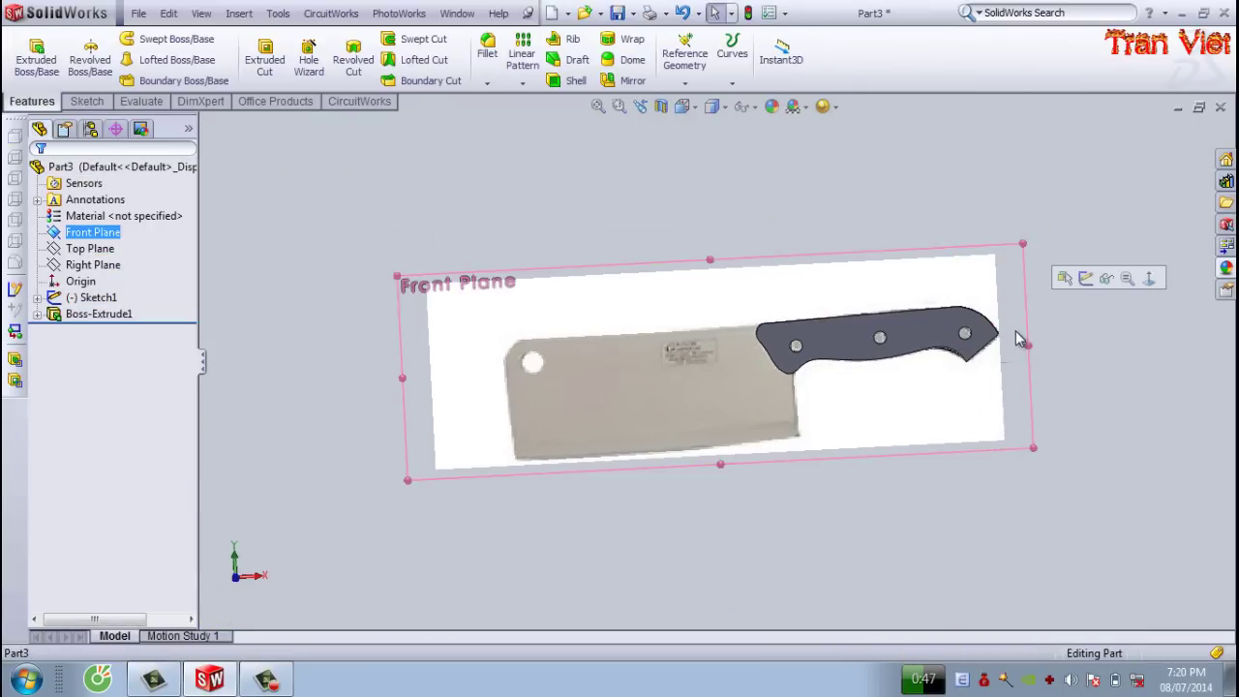
pyautogui.click(1150, 279)
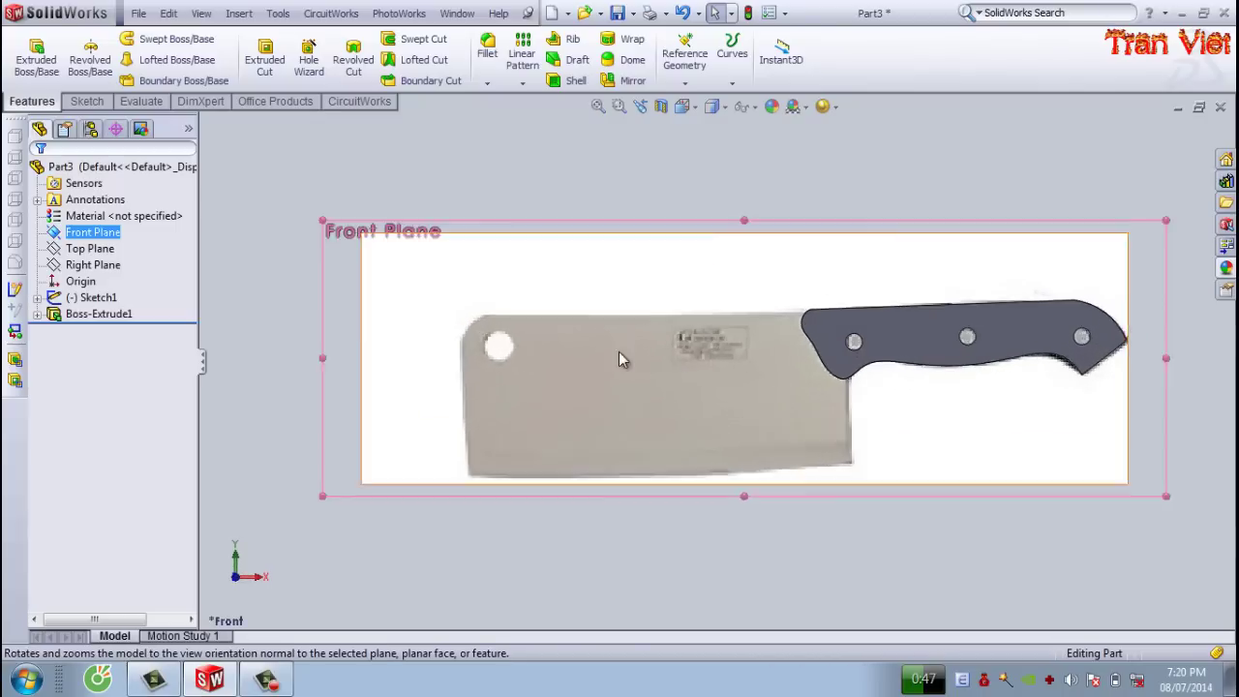
pyautogui.scroll(-4, 582, 349)
# - Trace the blade's top edge with a spline from top-left to where it meets the handle
pyautogui.press('s')
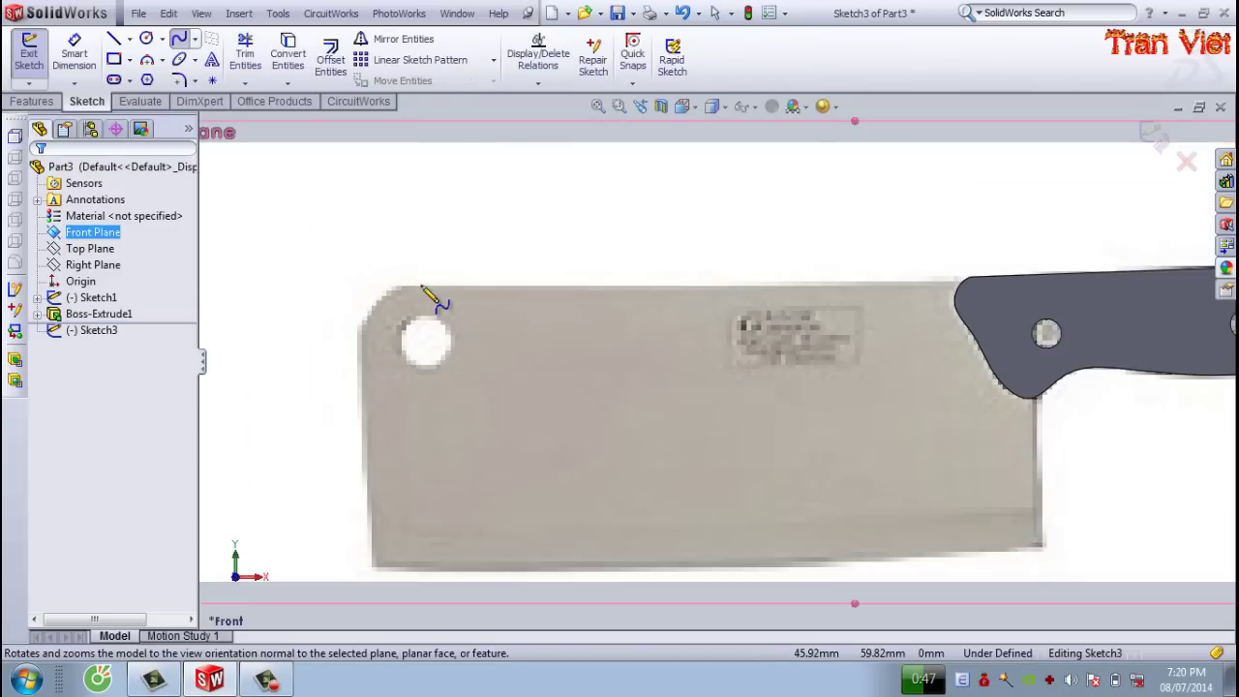
pyautogui.click(423, 290)
pyautogui.click(643, 289)
pyautogui.scroll(-2, 1012, 292)
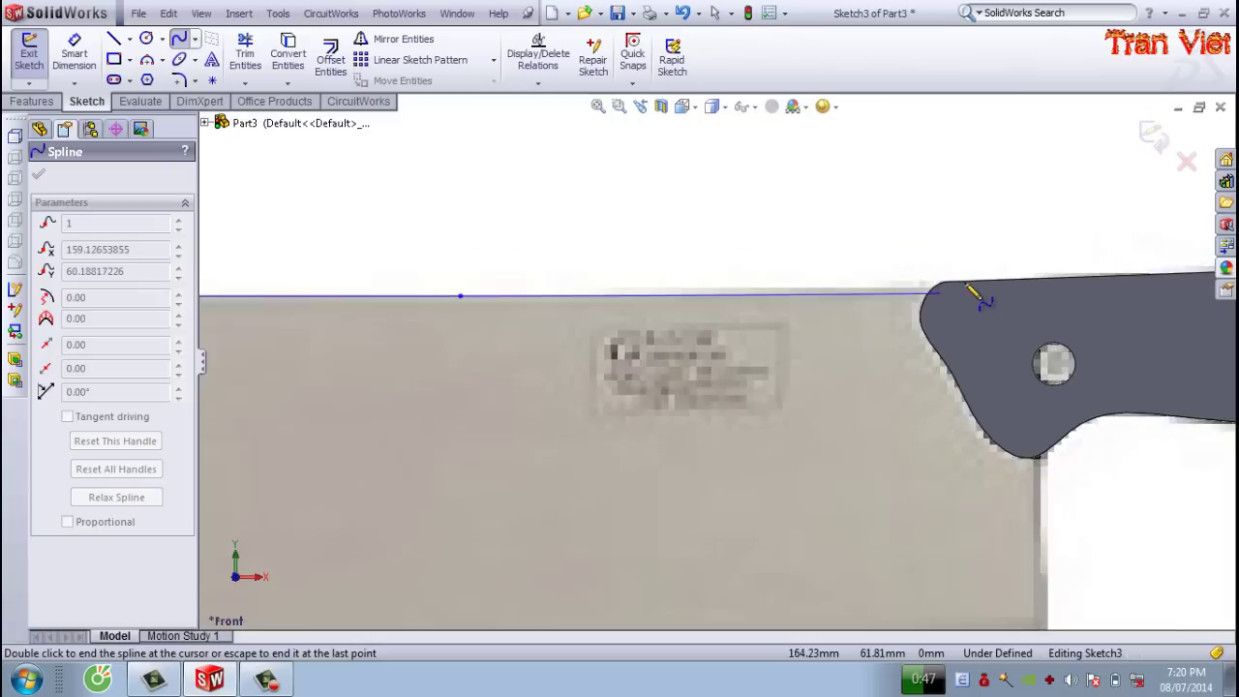
pyautogui.scroll(-2, 973, 293)
pyautogui.doubleClick(895, 297)
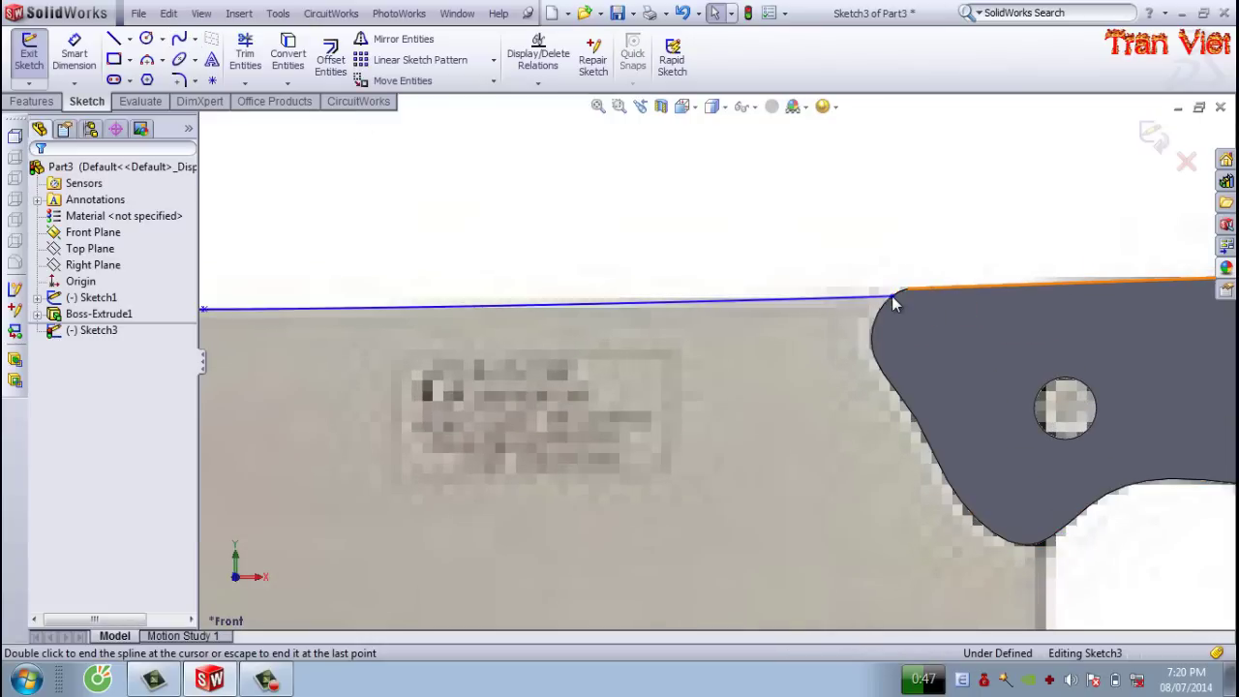
pyautogui.scroll(2, 524, 409)
pyautogui.scroll(2, 348, 387)
pyautogui.scroll(-1, 373, 382)
# - Trace the blade's left edge and bottom edge with splines
pyautogui.press('Return')
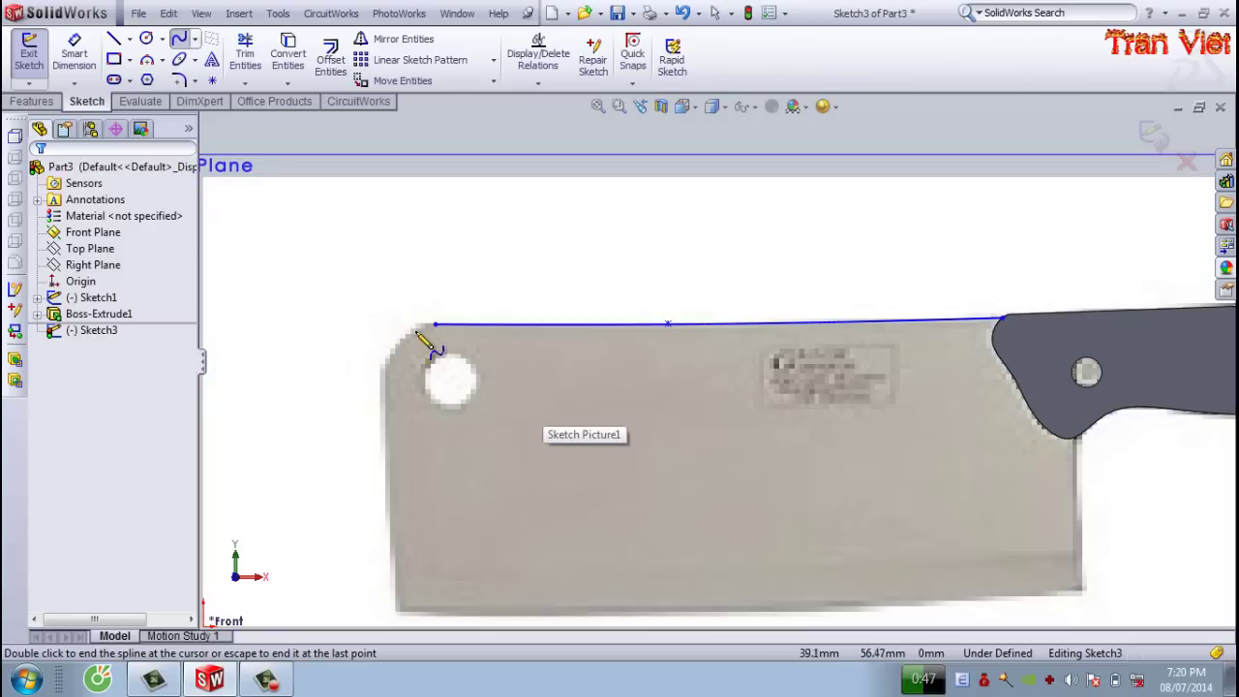
pyautogui.click(383, 367)
pyautogui.doubleClick(399, 612)
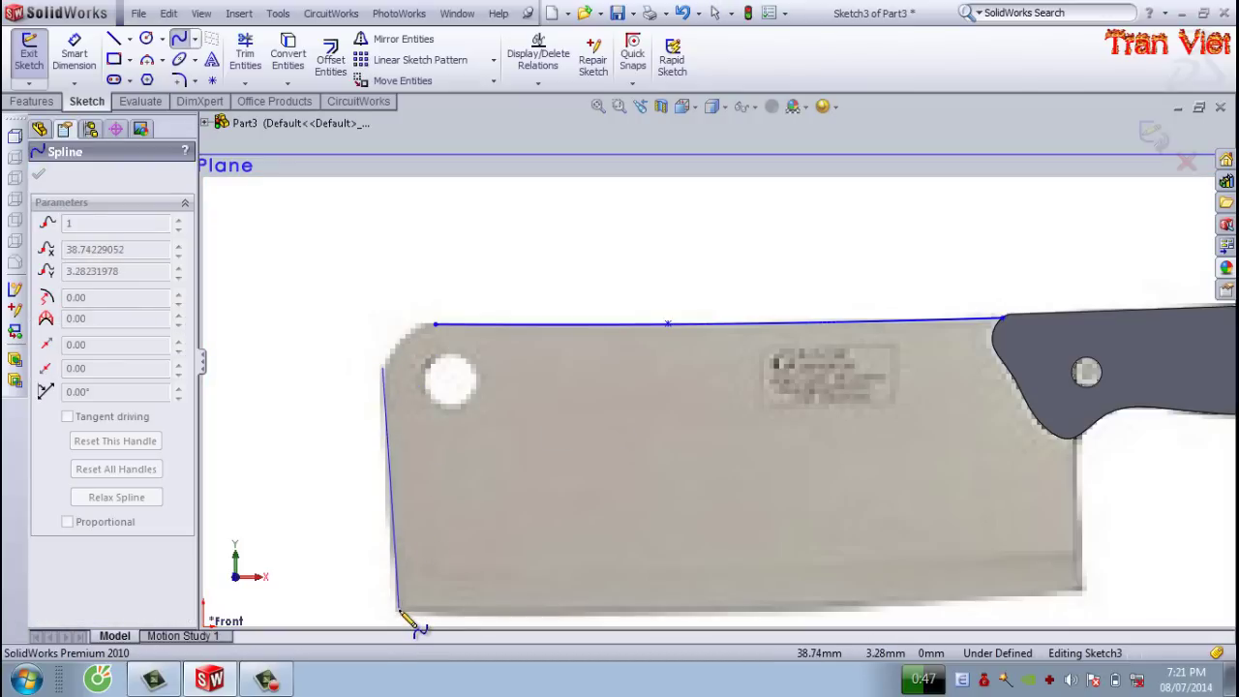
pyautogui.press('Escape')
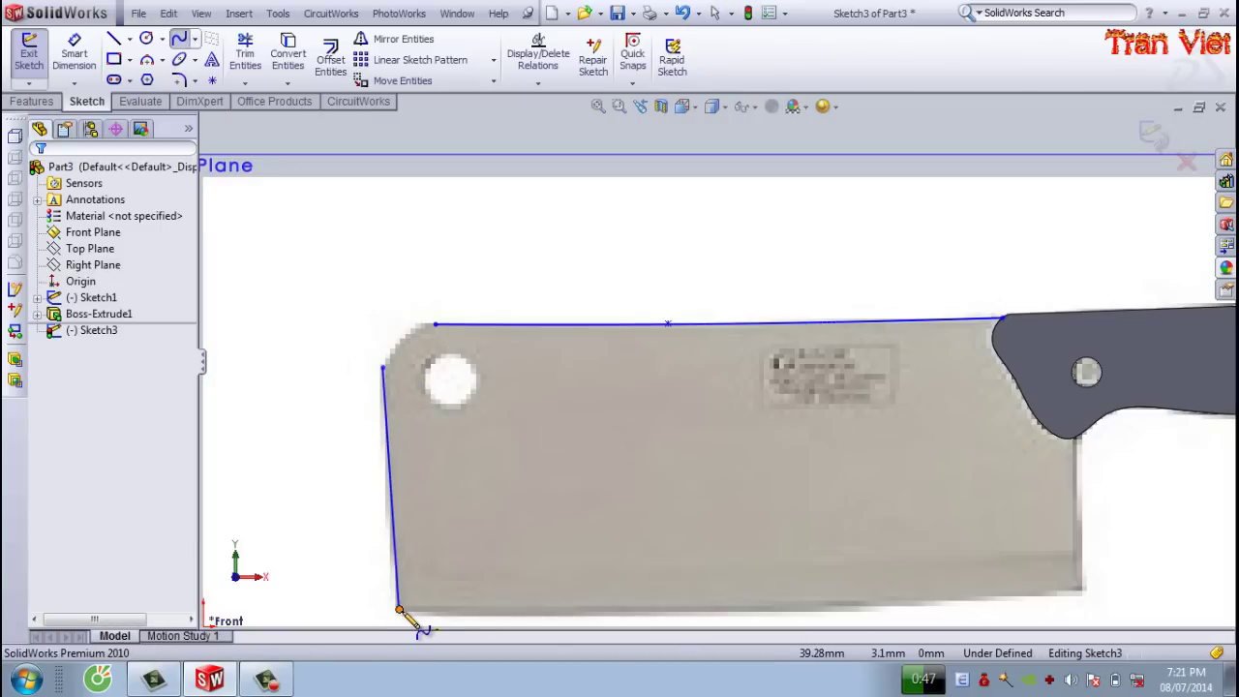
pyautogui.click(399, 611)
pyautogui.click(715, 613)
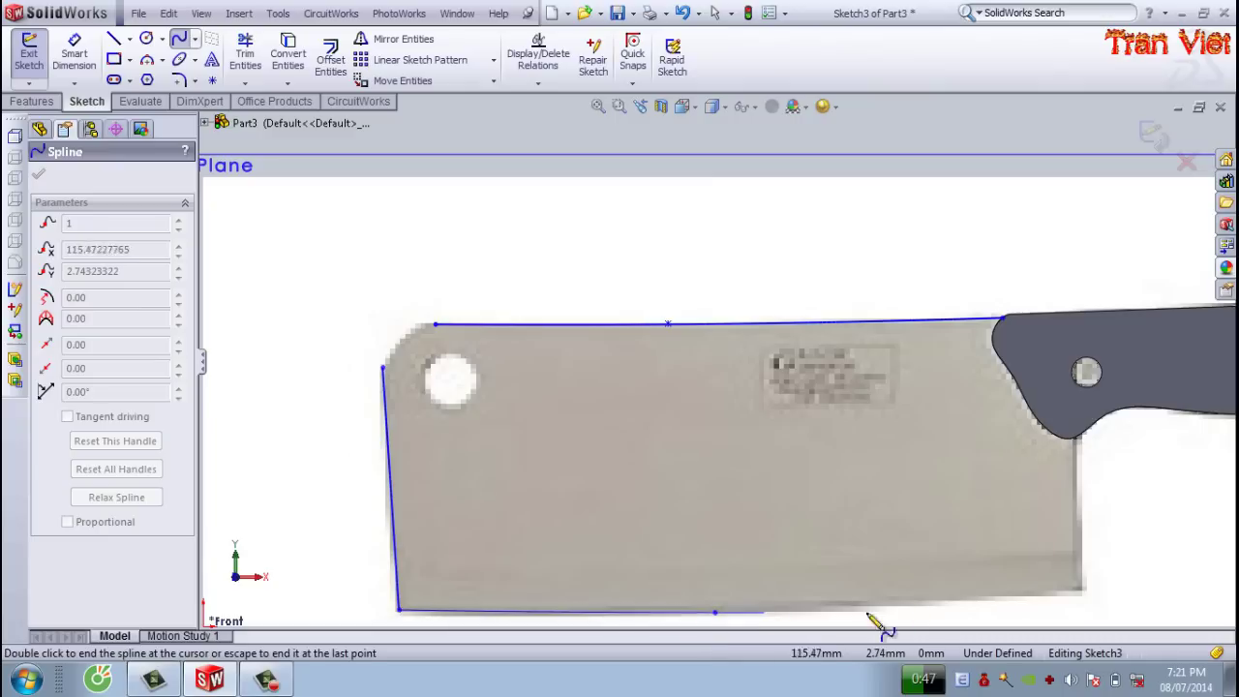
pyautogui.doubleClick(1089, 591)
# - Draw a straight right edge from the handle's lower corner to the blade's bottom-right corner, nudging that corner slightly left
pyautogui.press('l')
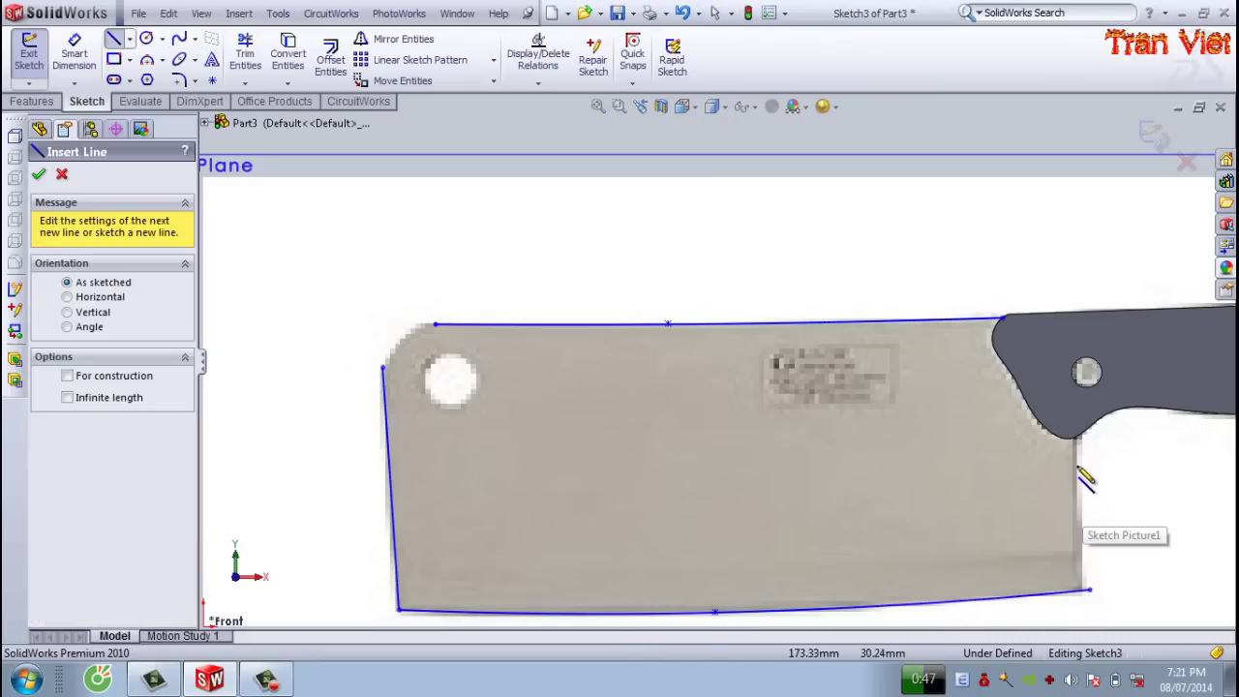
pyautogui.click(1081, 429)
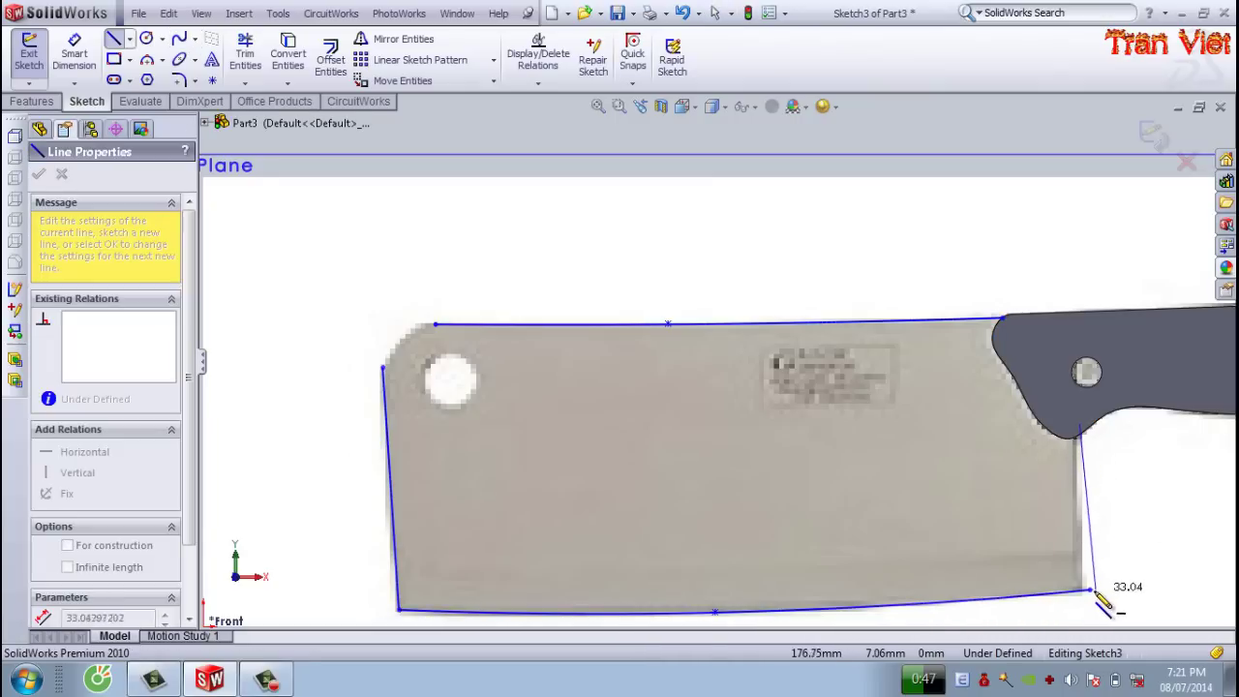
pyautogui.click(1090, 591)
pyautogui.press('Escape')
pyautogui.scroll(-3, 1095, 591)
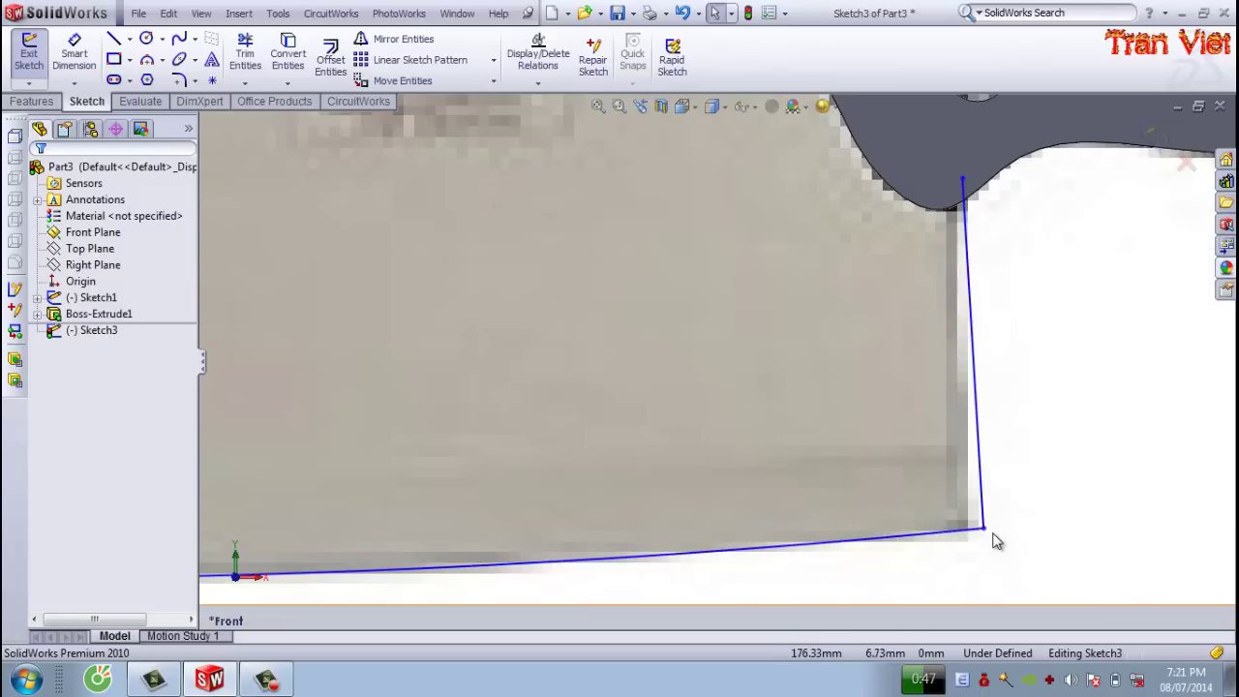
pyautogui.moveTo(983, 533); pyautogui.dragTo(978, 535)
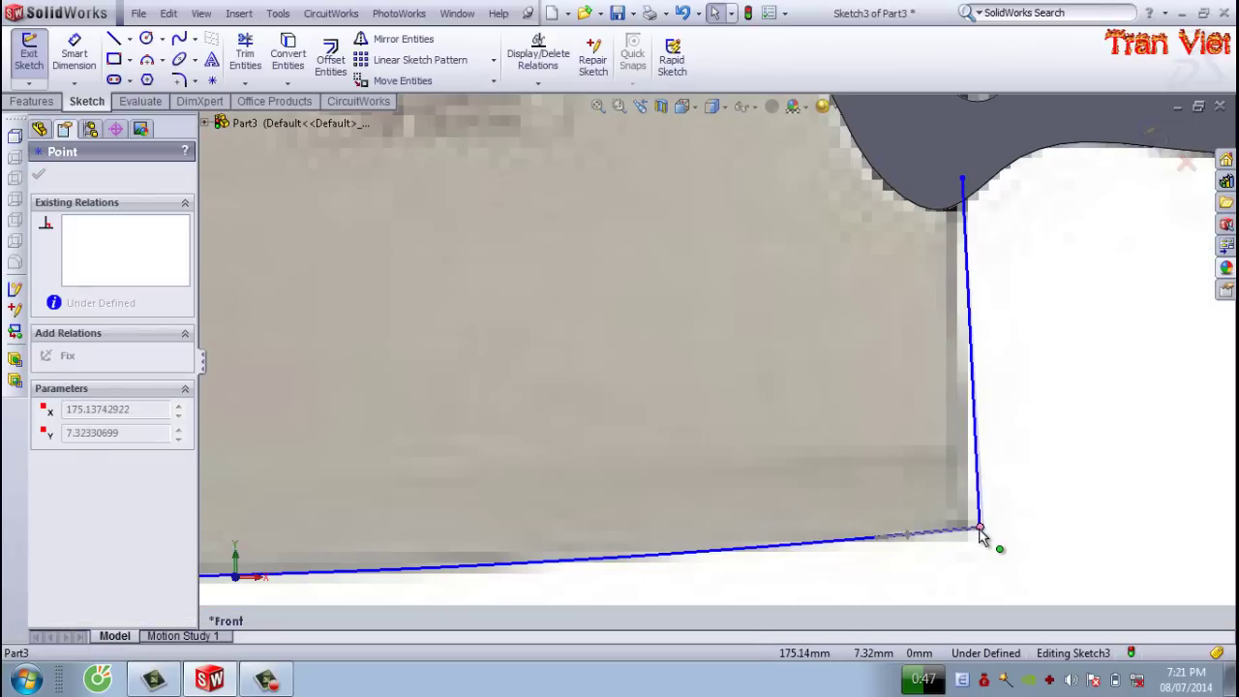
pyautogui.press('Escape')
pyautogui.scroll(3, 635, 417)
pyautogui.scroll(3, 528, 364)
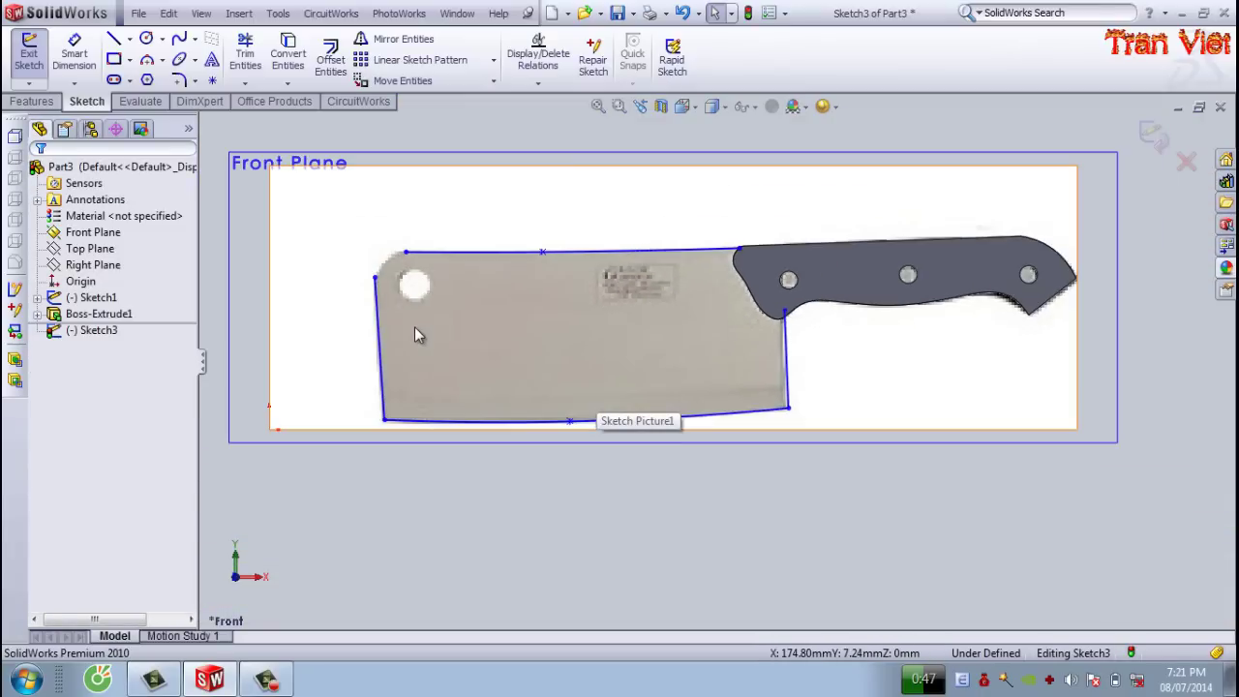
pyautogui.scroll(-3, 434, 285)
pyautogui.scroll(-2, 434, 285)
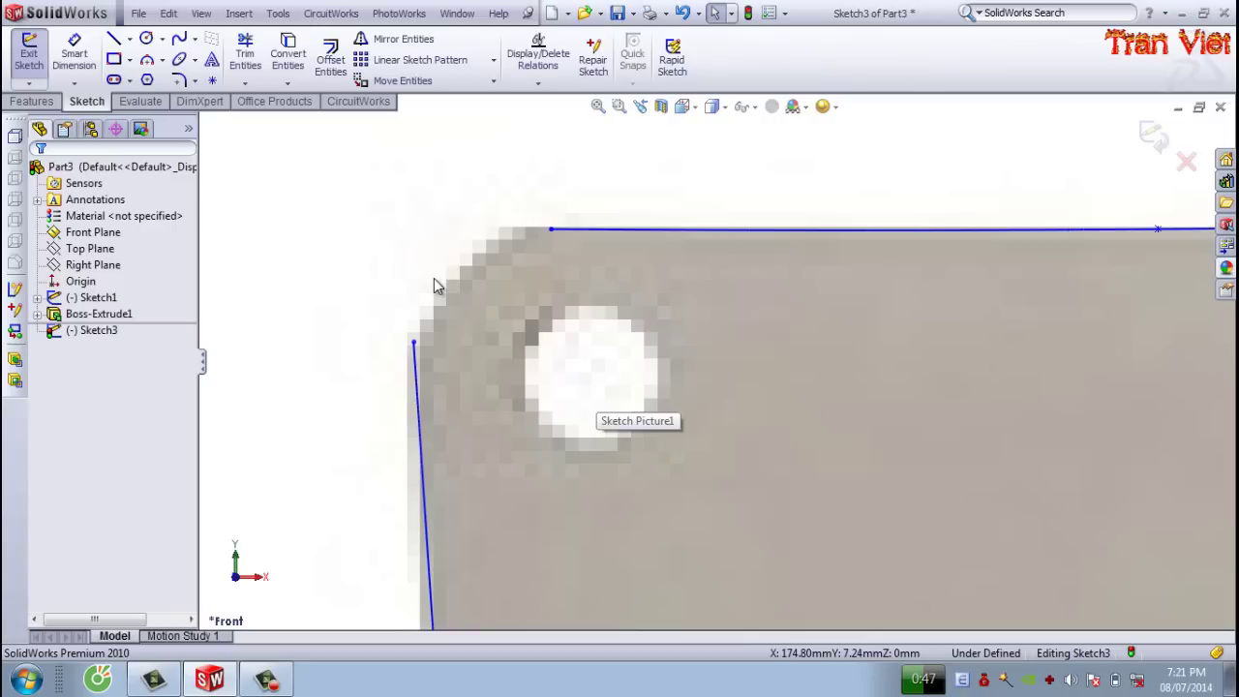
# - Add a spline rounding the blade's top-left corner between the left and top edges
pyautogui.press('s')
pyautogui.click(414, 342)
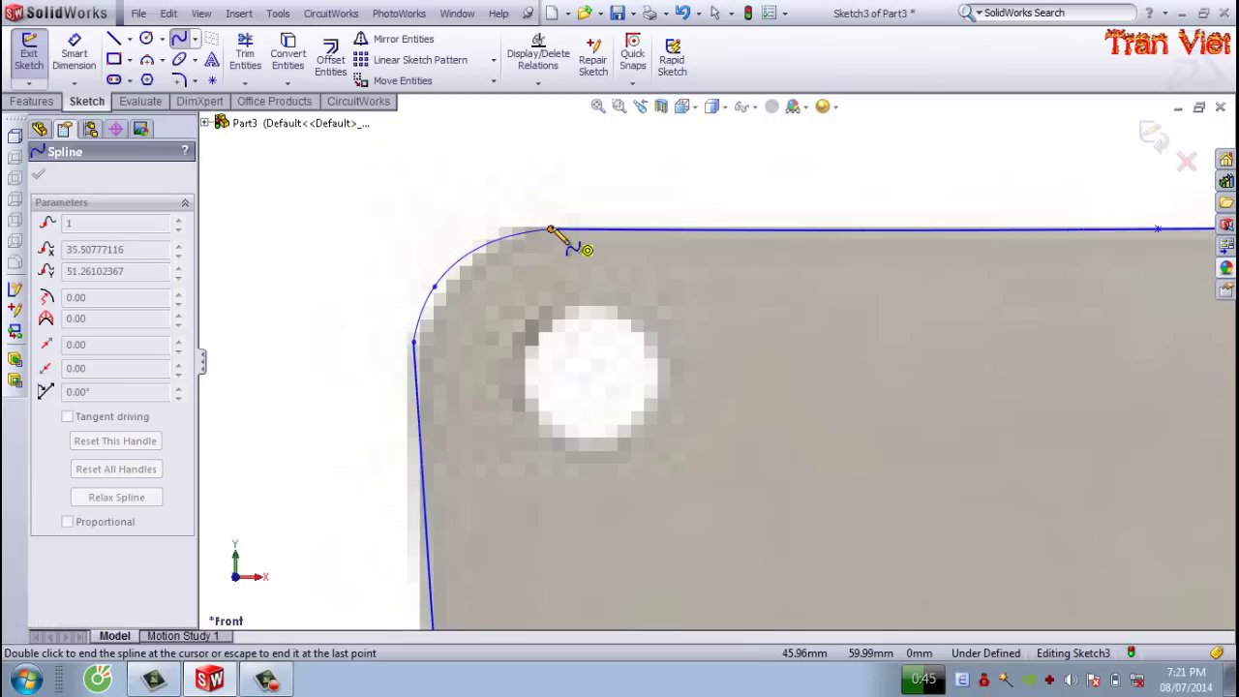
pyautogui.doubleClick(552, 230)
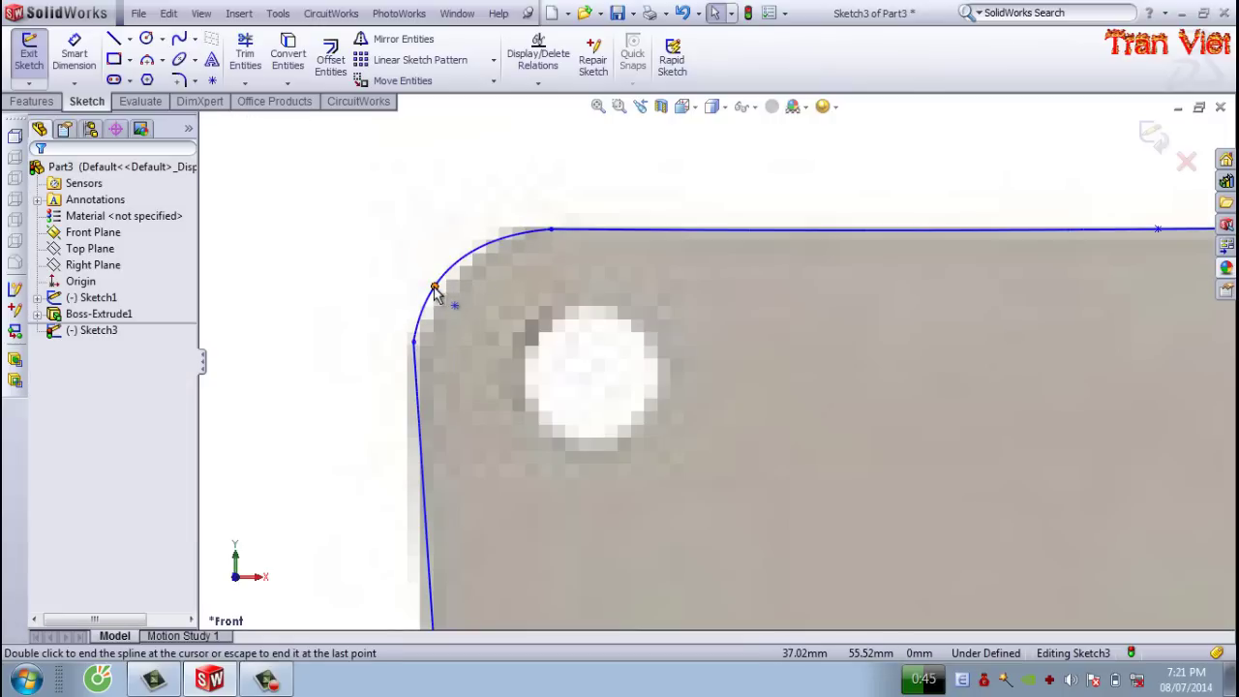
pyautogui.moveTo(434, 289); pyautogui.dragTo(416, 266)
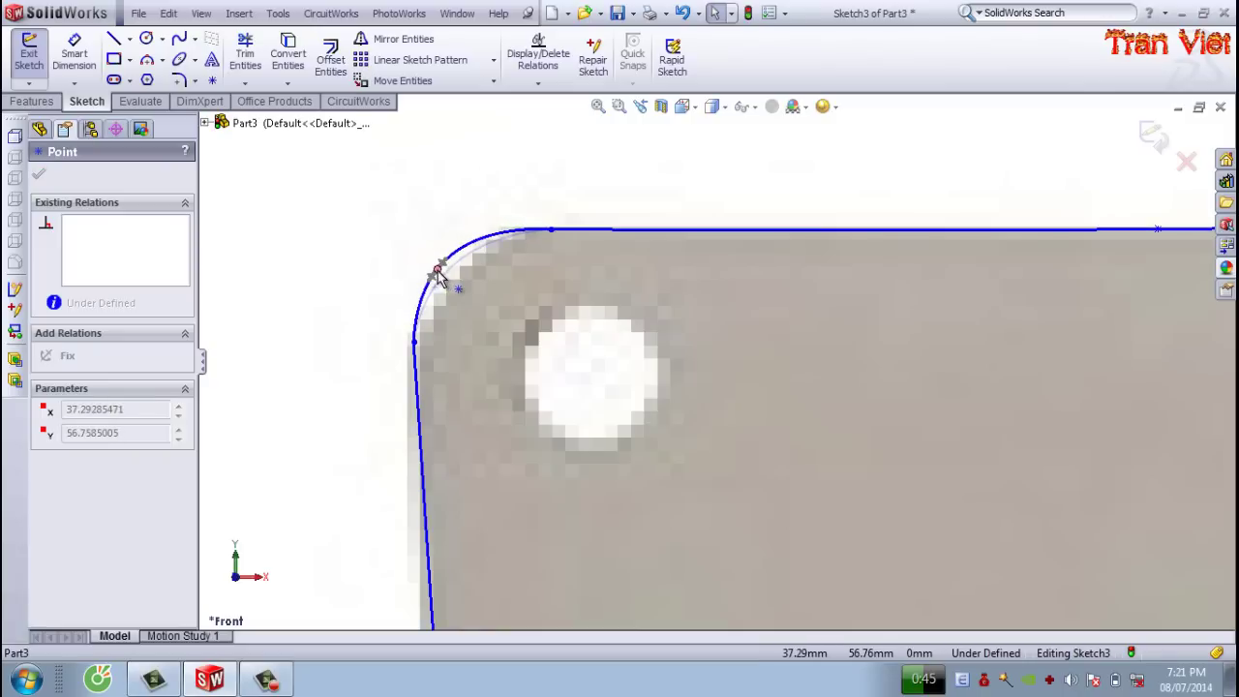
pyautogui.moveTo(439, 276); pyautogui.dragTo(441, 280)
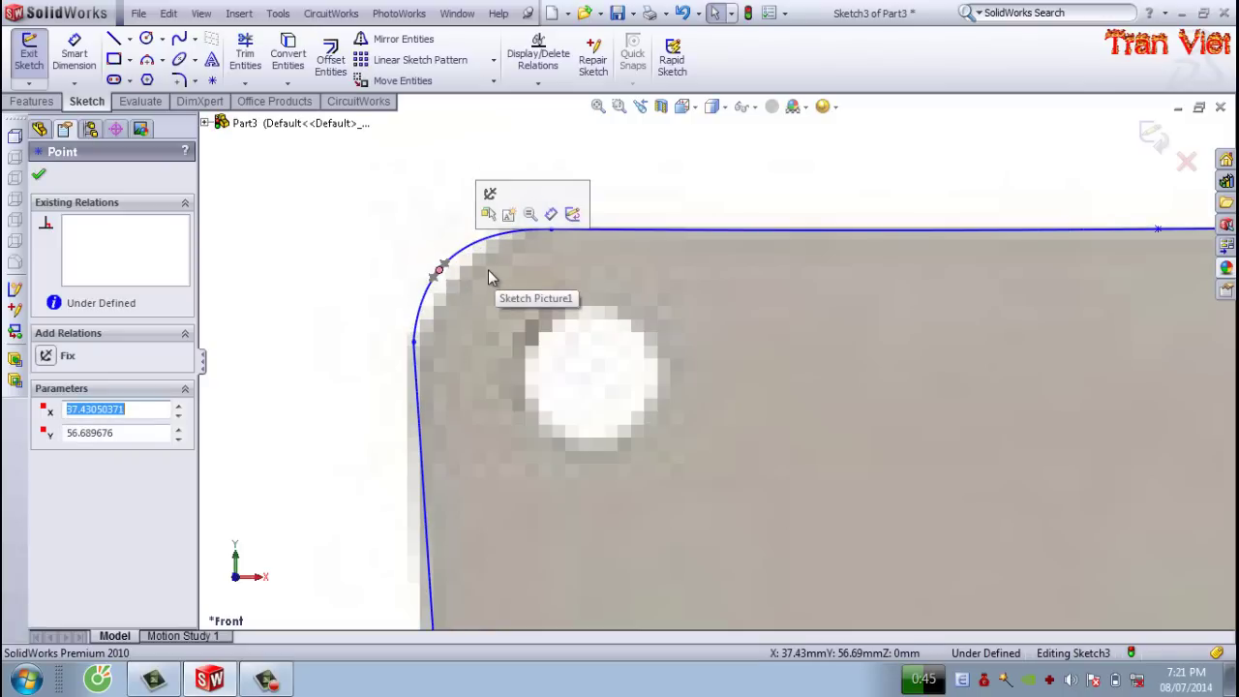
pyautogui.press('Escape')
pyautogui.scroll(-2, 629, 368)
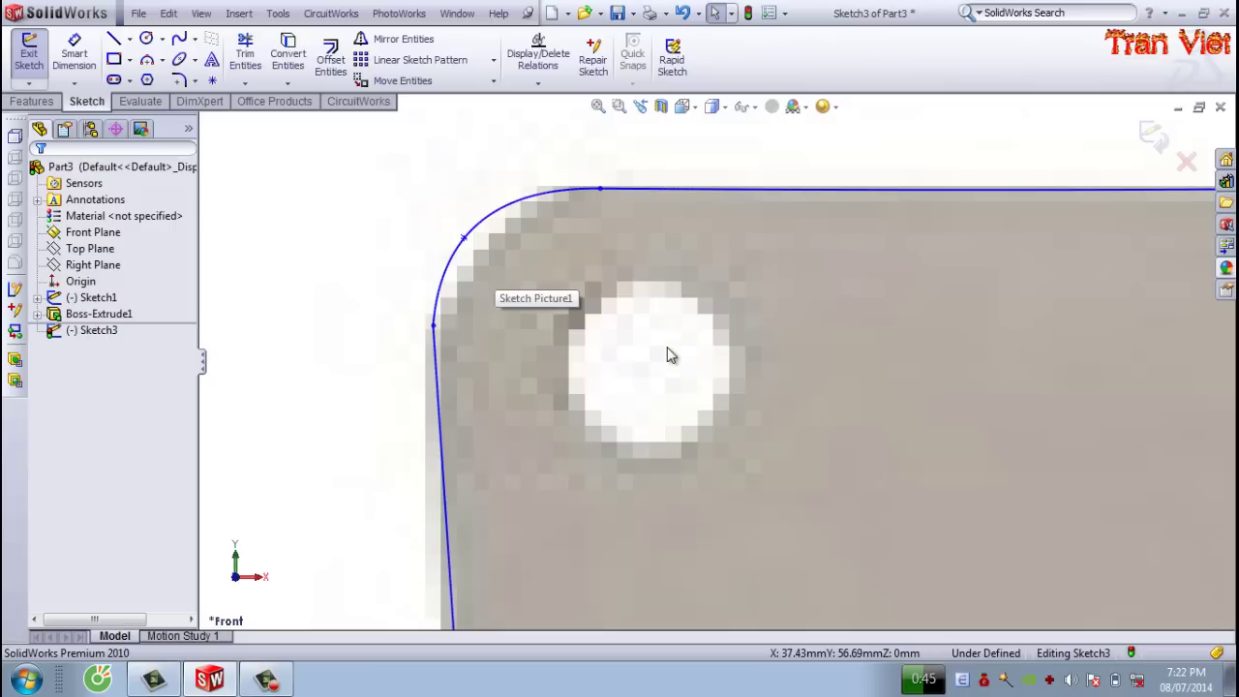
# - Sketch a circle matching the blade's hanging hole
pyautogui.press('c')
pyautogui.click(650, 372)
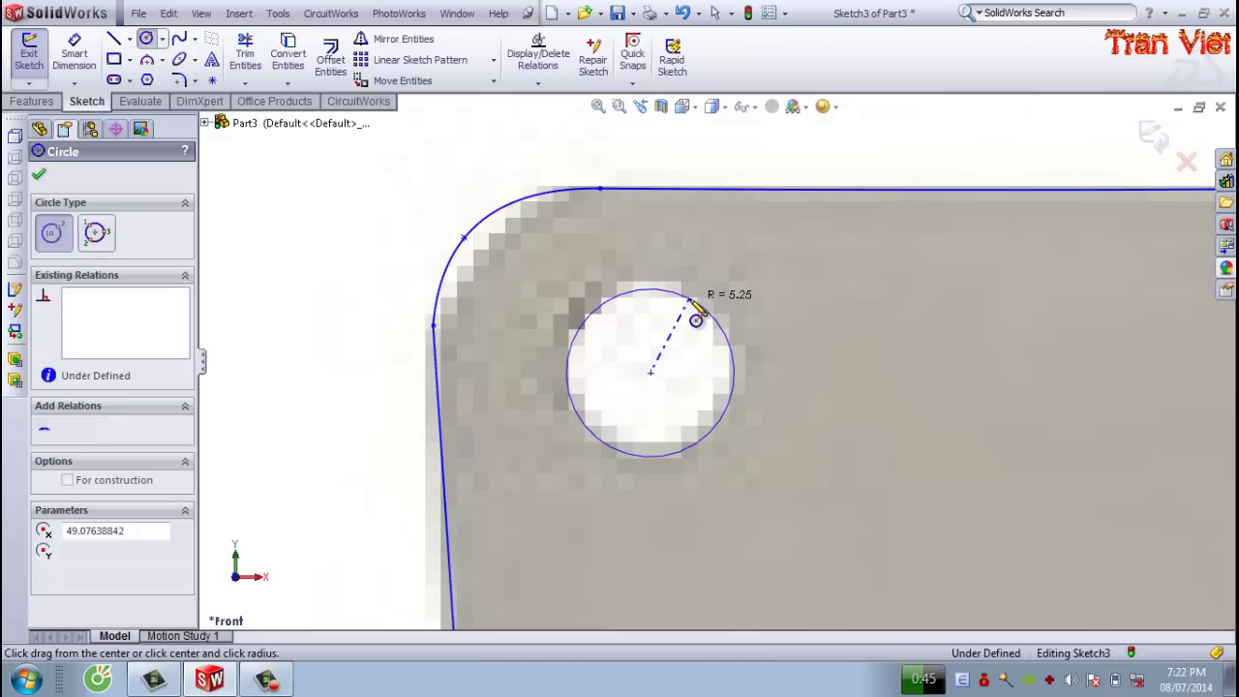
pyautogui.click(696, 320)
pyautogui.press('Escape')
pyautogui.scroll(3, 813, 407)
pyautogui.scroll(2, 871, 406)
pyautogui.scroll(-2, 939, 393)
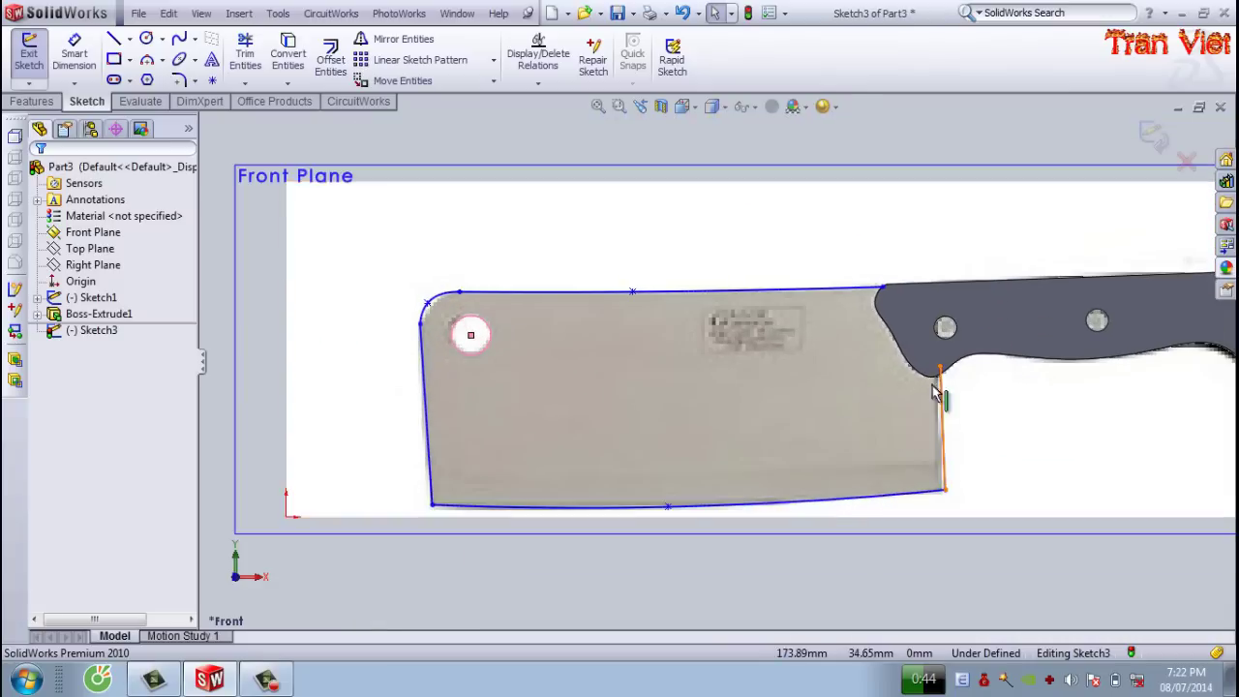
pyautogui.scroll(-2, 936, 392)
# - Close the outline with a line from the top edge's end to the handle's lower corner
pyautogui.press('l')
pyautogui.click(847, 248)
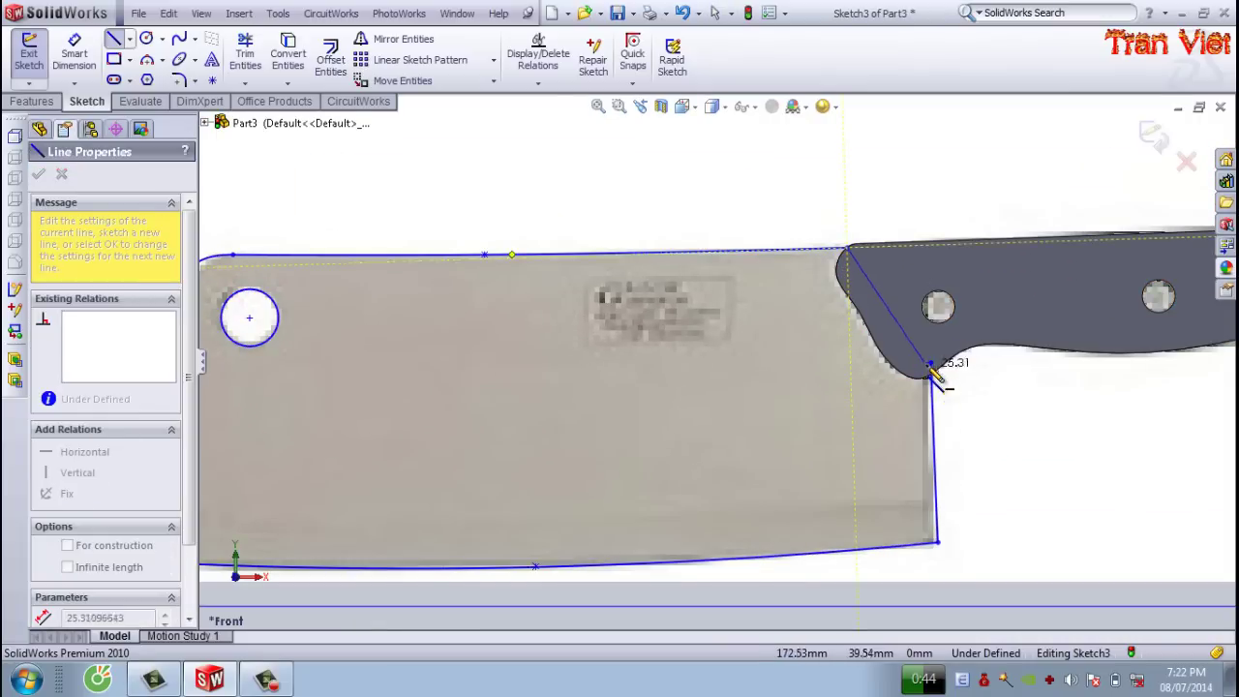
pyautogui.click(929, 366)
pyautogui.press('Escape')
# - Extrude the blade sketch Mid Plane as Boss-Extrude2
pyautogui.press('e')
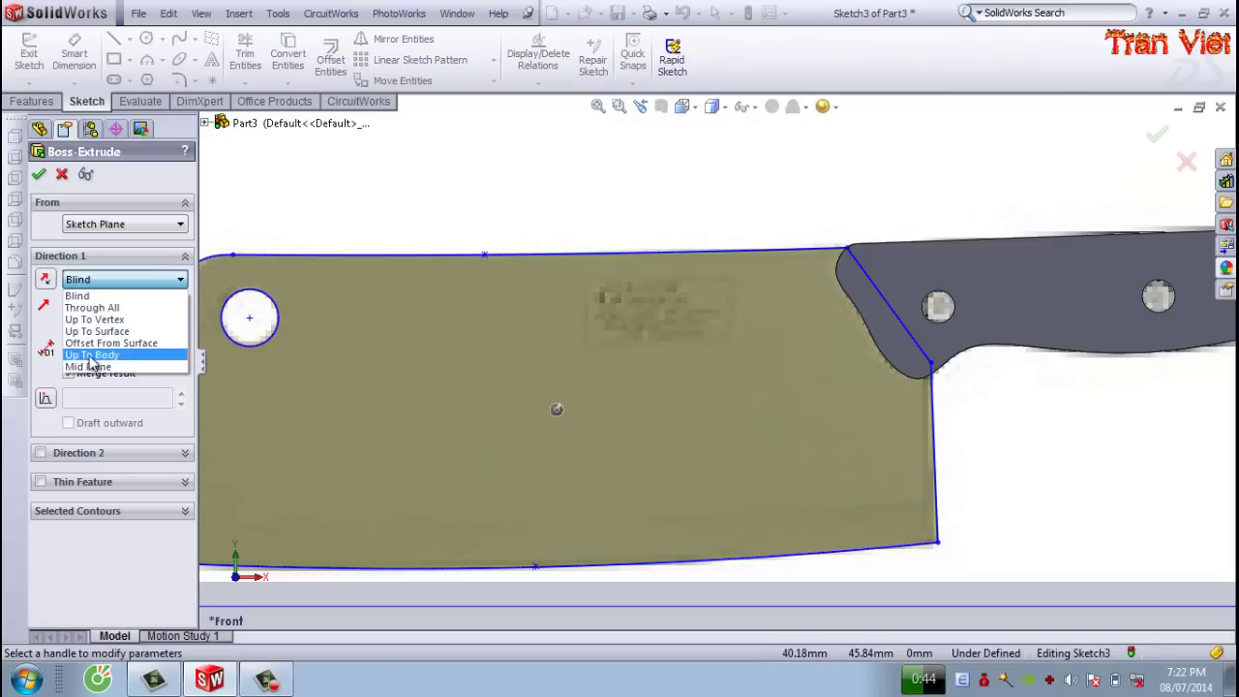
pyautogui.click(97, 360)
pyautogui.click(39, 174)
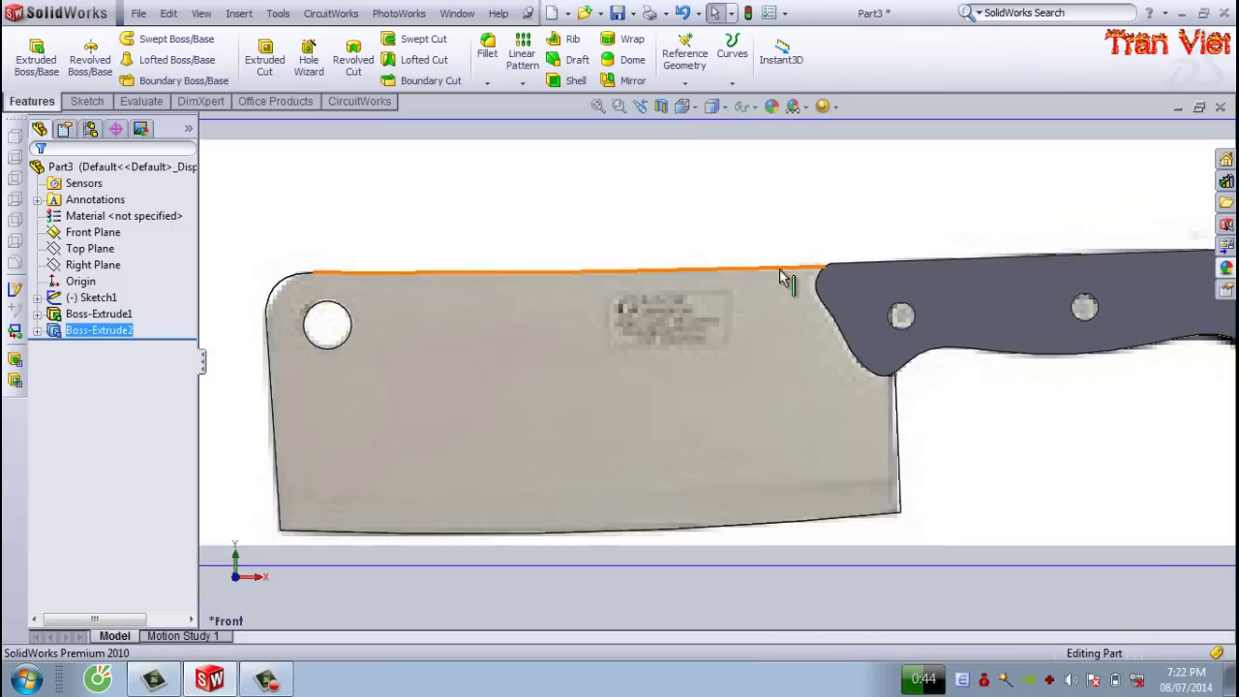
# - Orbit the knife, then set the view Normal To the Front Plane
pyautogui.scroll(5, 735, 362)
pyautogui.moveTo(835, 378); pyautogui.dragTo(1037, 277, button='middle')
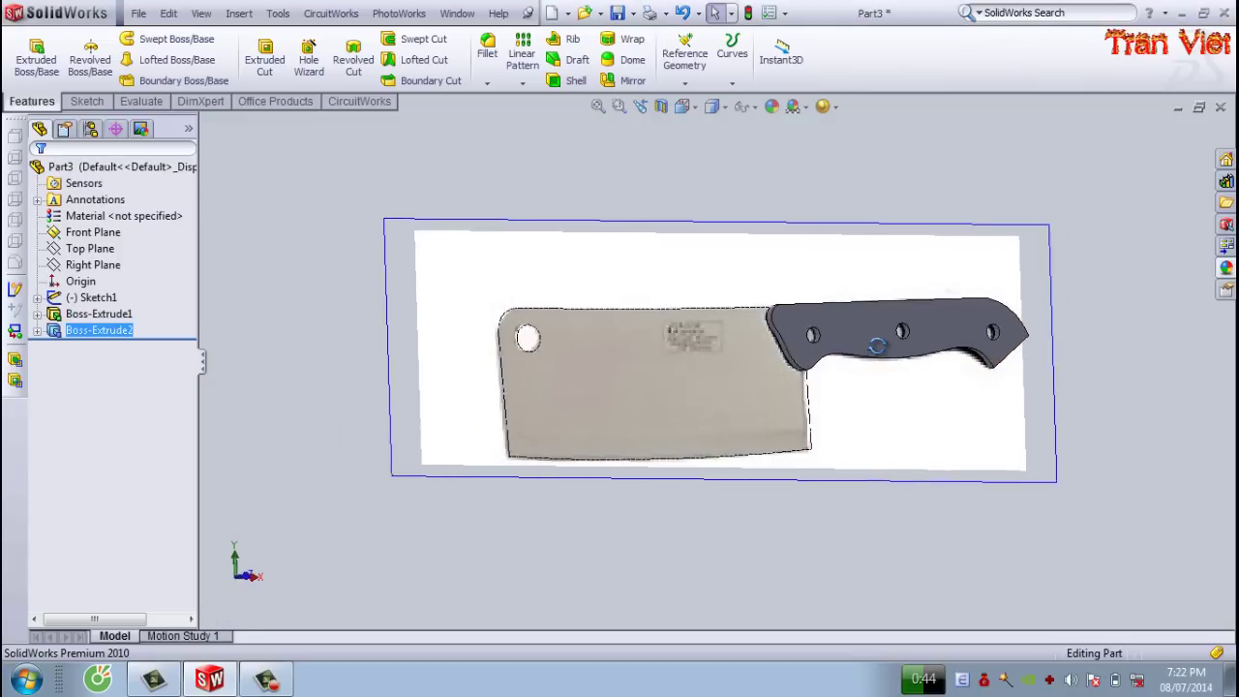
pyautogui.click(1034, 281)
pyautogui.click(1158, 232)
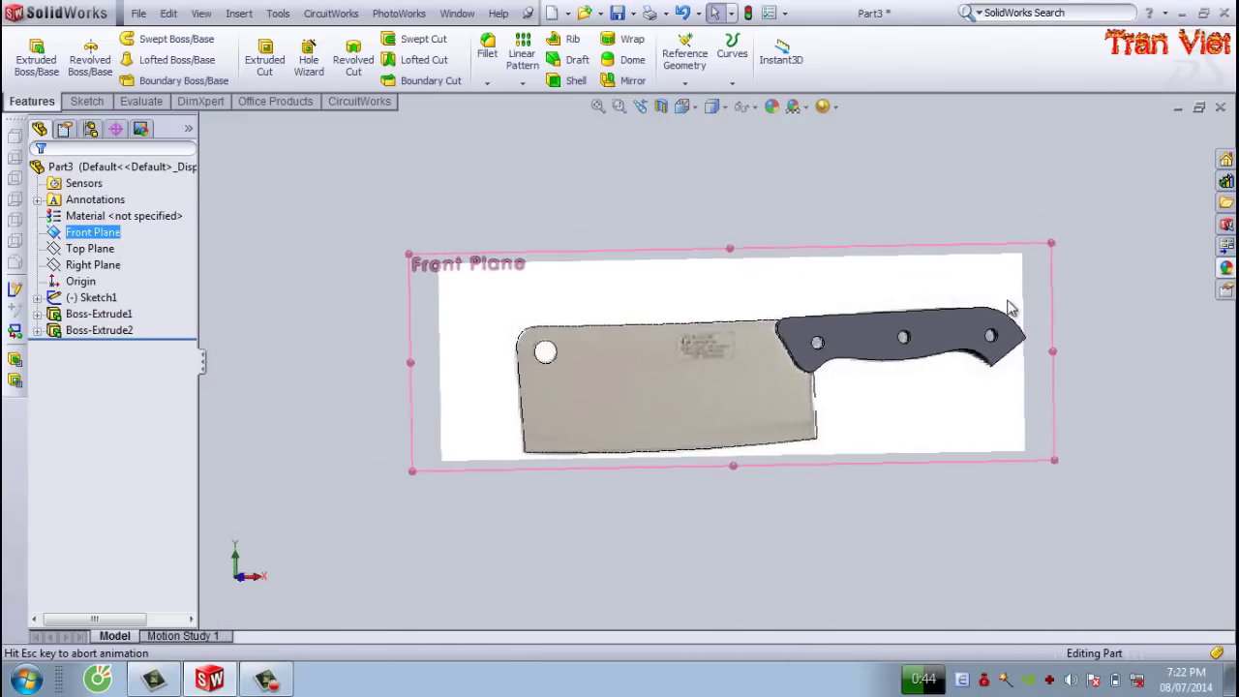
# - Sketch circles on the left and middle handle holes
pyautogui.scroll(-5, 593, 329)
pyautogui.press('c')
pyautogui.scroll(-2, 601, 314)
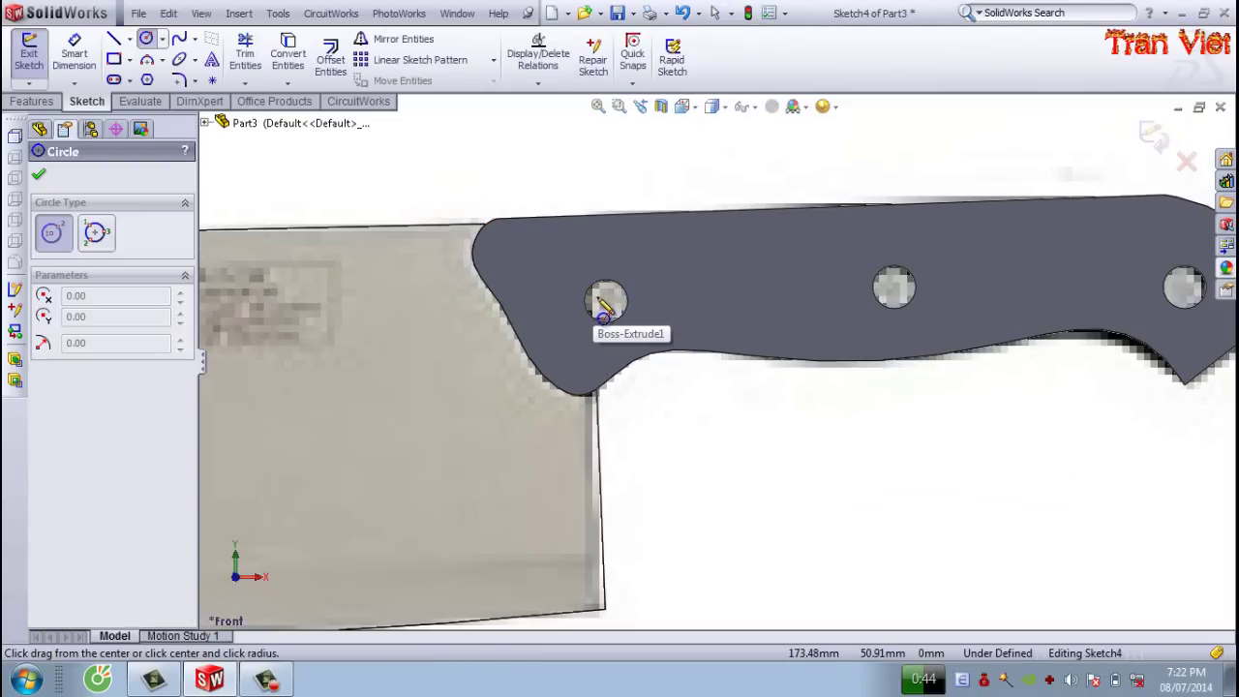
pyautogui.click(606, 300)
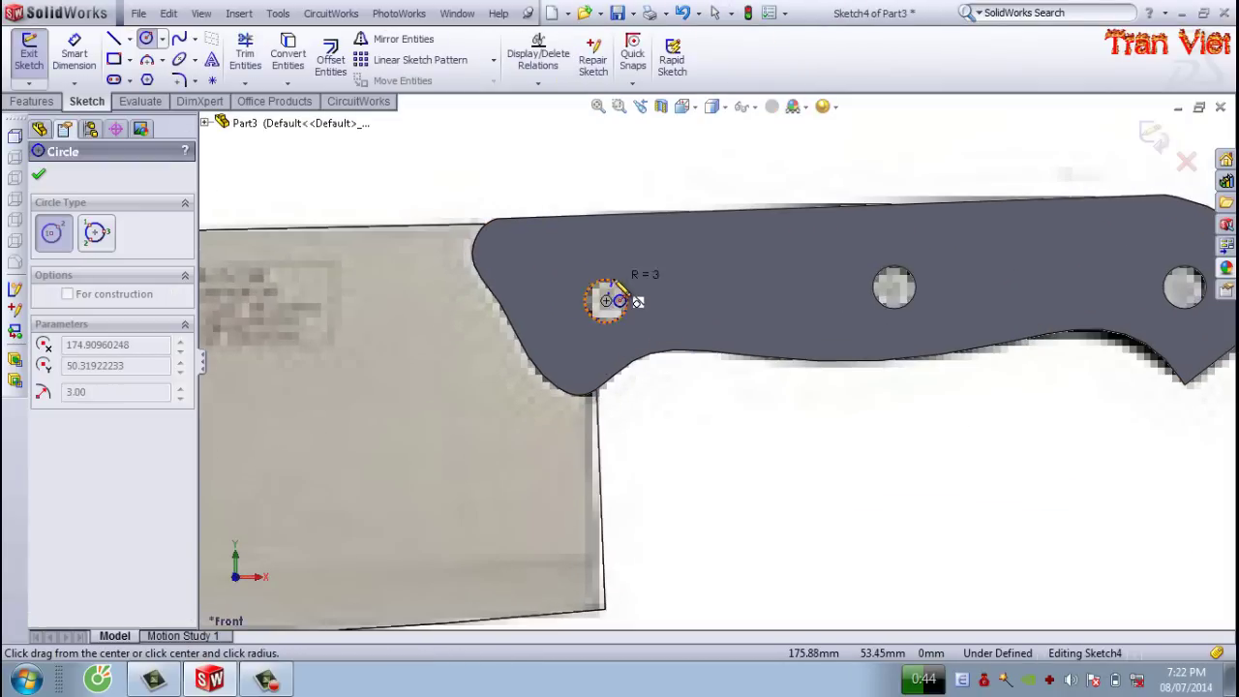
pyautogui.click(624, 298)
pyautogui.scroll(-3, 915, 319)
pyautogui.scroll(-1, 890, 303)
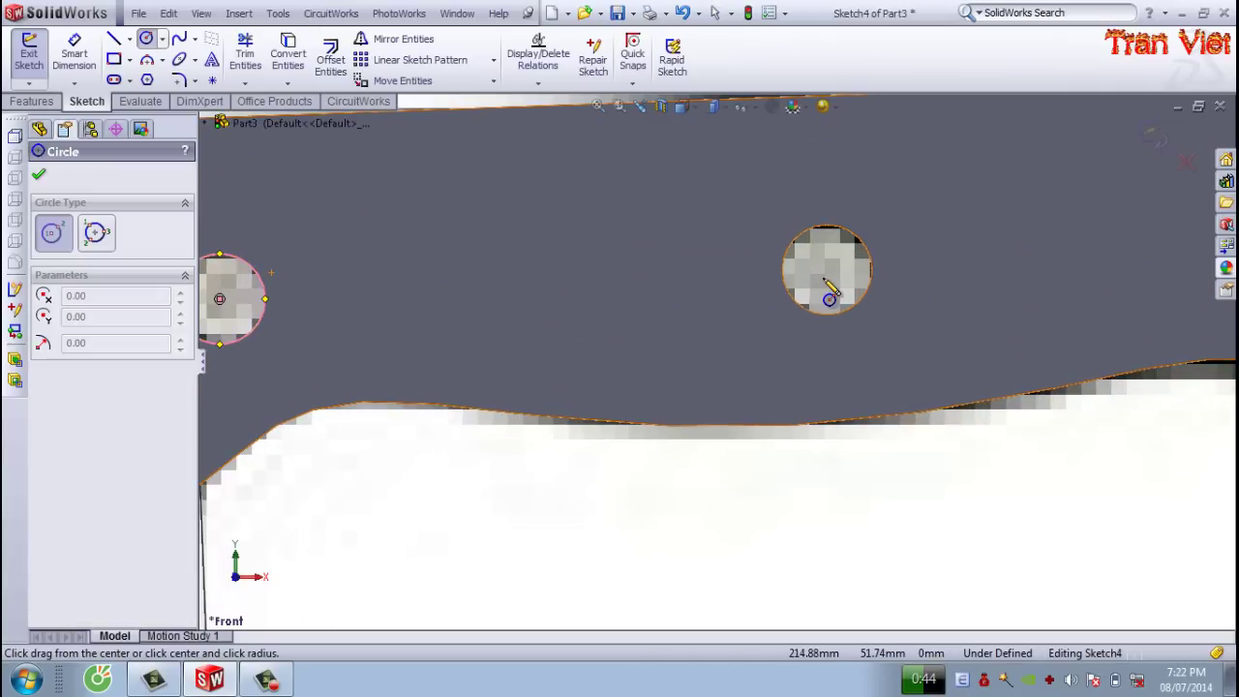
pyautogui.click(826, 270)
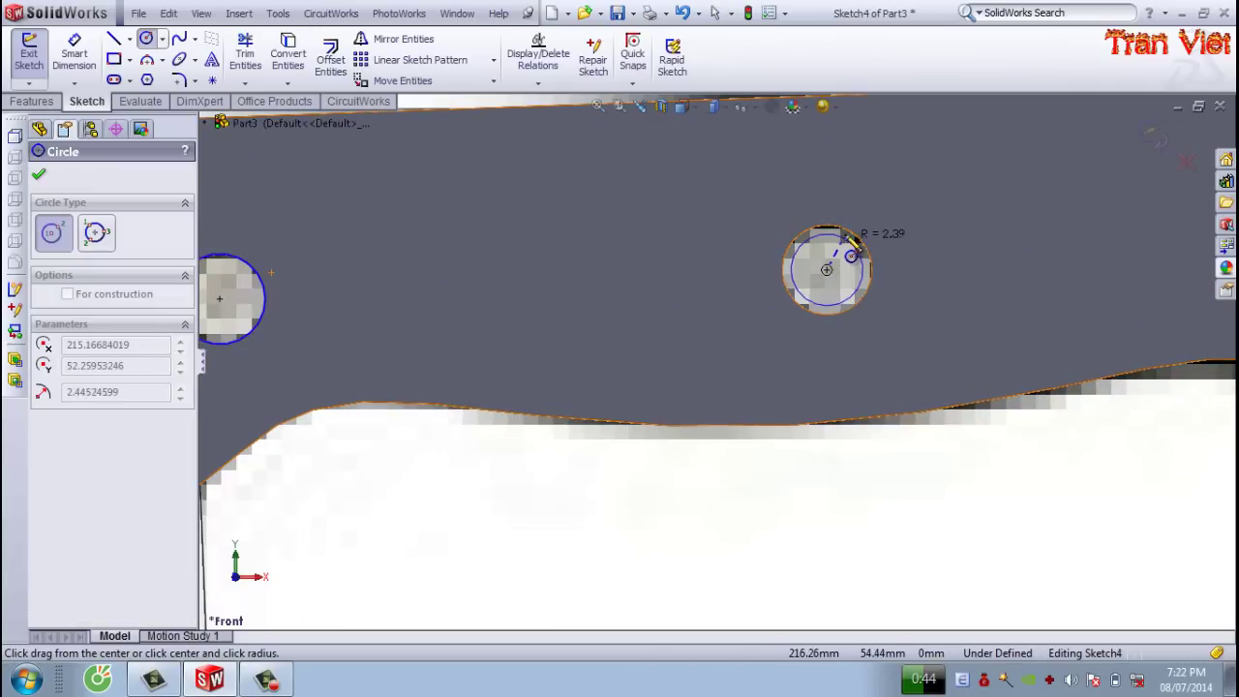
pyautogui.click(871, 252)
pyautogui.press('Escape')
# - Add a third circle on the rightmost handle hole
pyautogui.scroll(3, 1045, 306)
pyautogui.scroll(-2, 1010, 326)
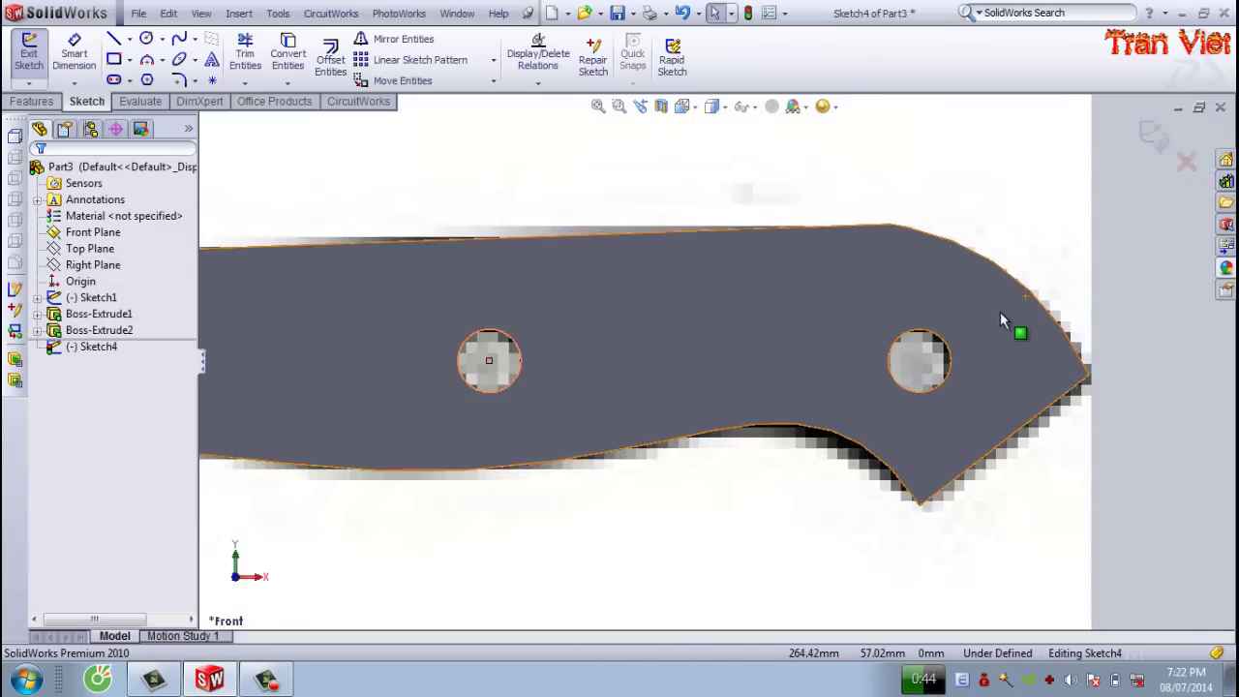
pyautogui.scroll(-1, 926, 352)
pyautogui.press('Return')
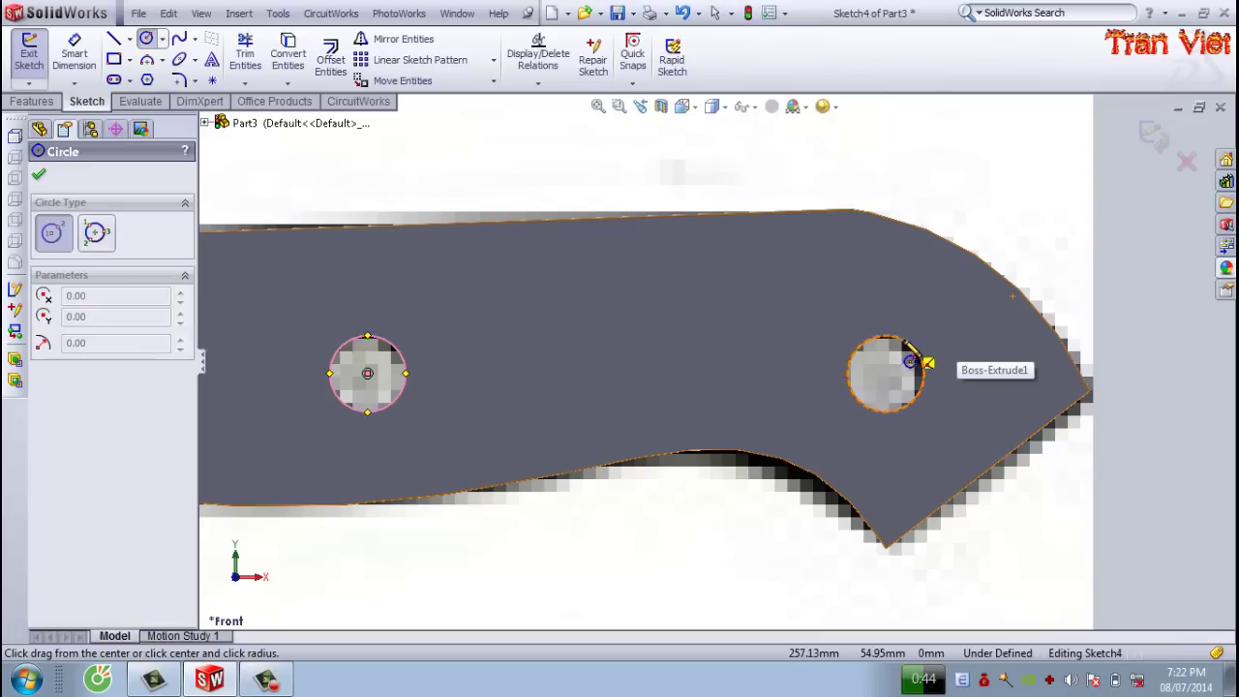
pyautogui.click(886, 373)
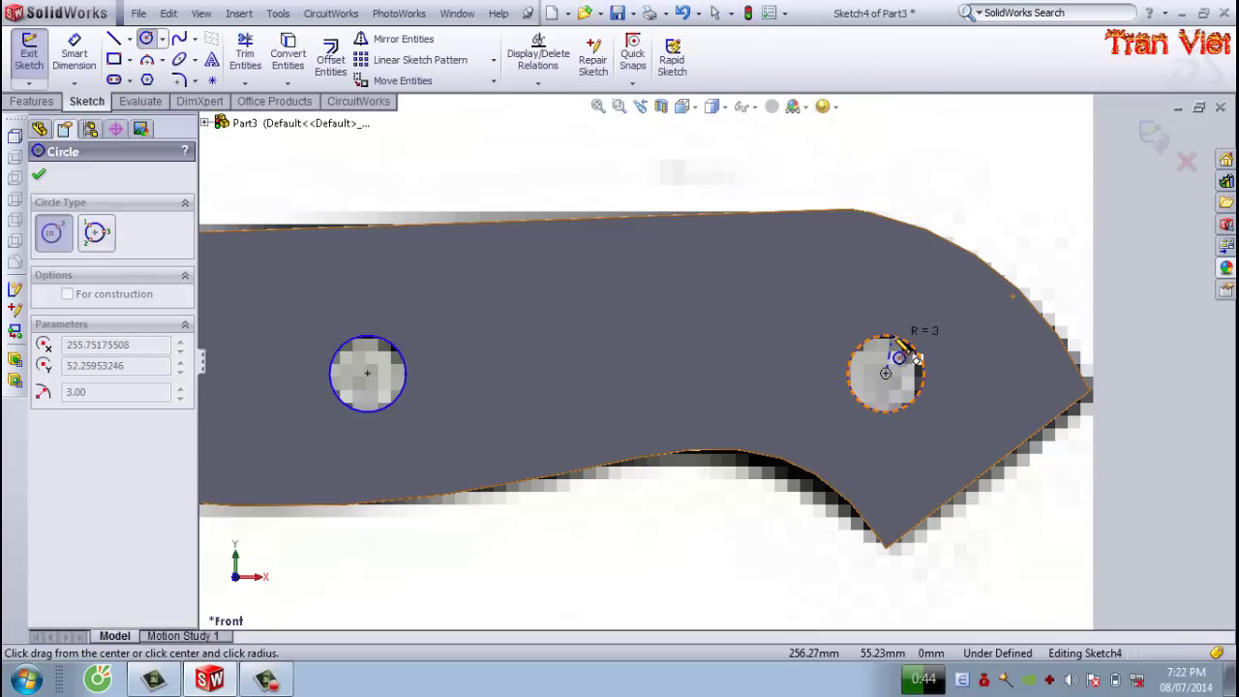
pyautogui.click(902, 340)
pyautogui.press('Escape')
# - Extrude the three circles Mid Plane 11 mm as Boss-Extrude3
pyautogui.press('e')
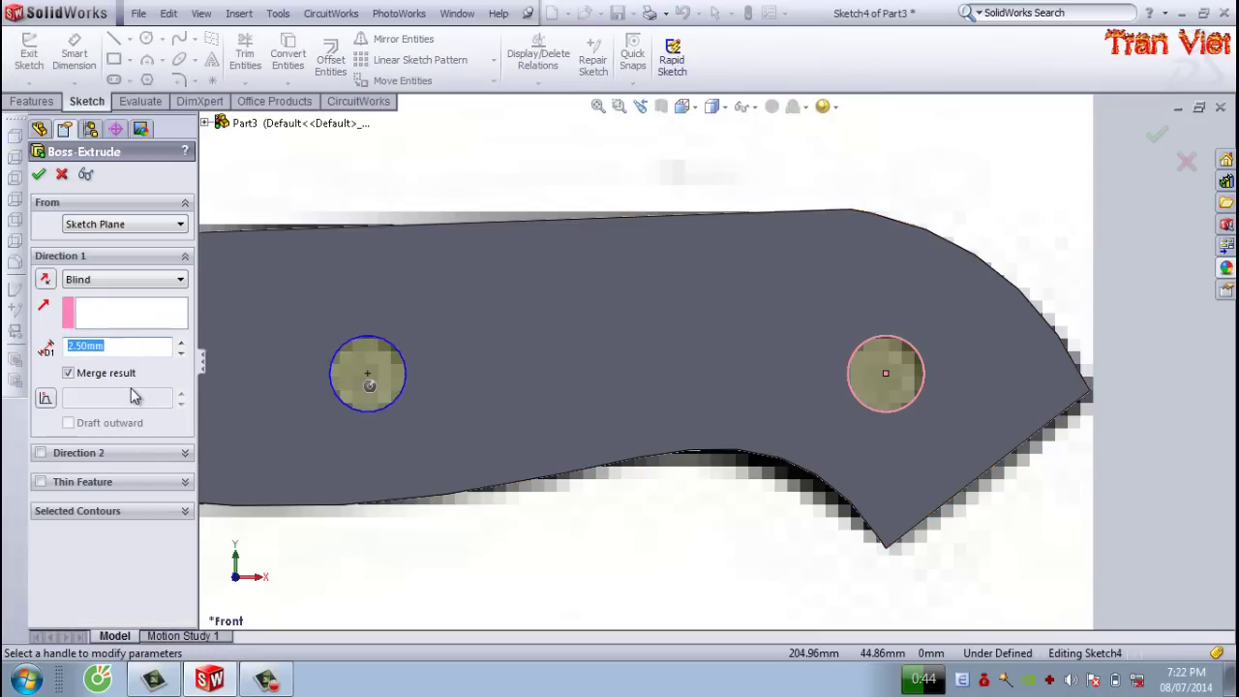
pyautogui.write('11')
pyautogui.click(145, 279)
pyautogui.click(106, 376)
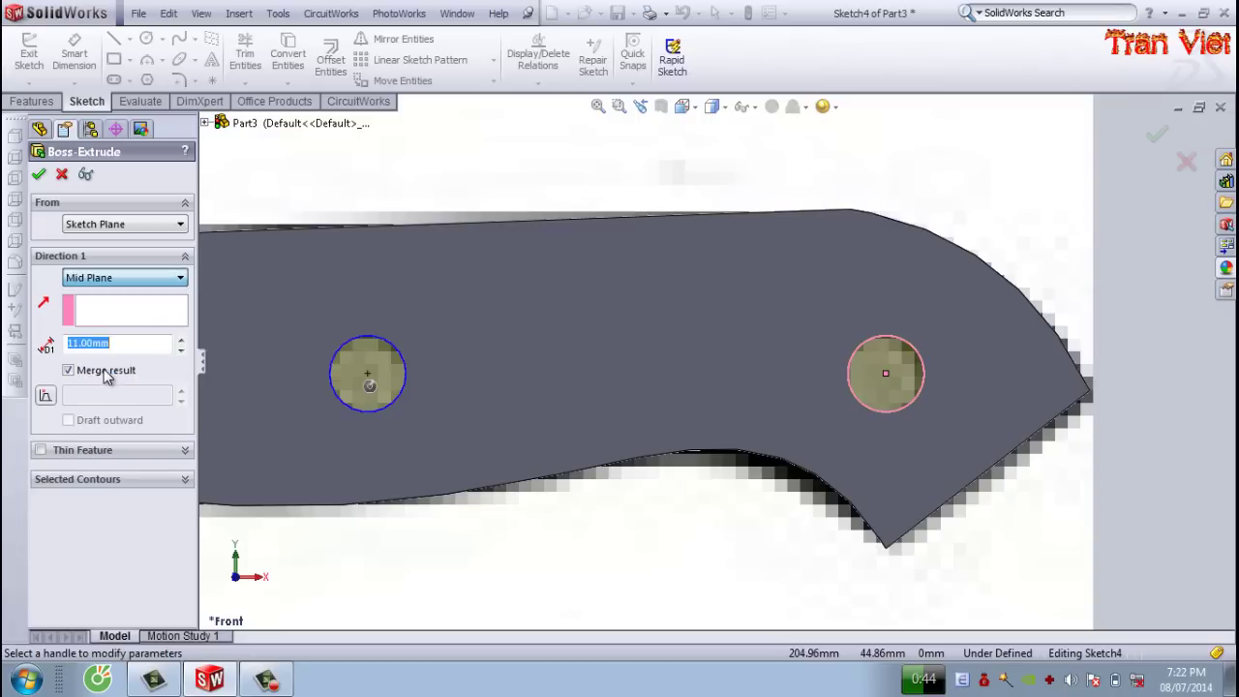
pyautogui.click(39, 175)
pyautogui.scroll(5, 630, 429)
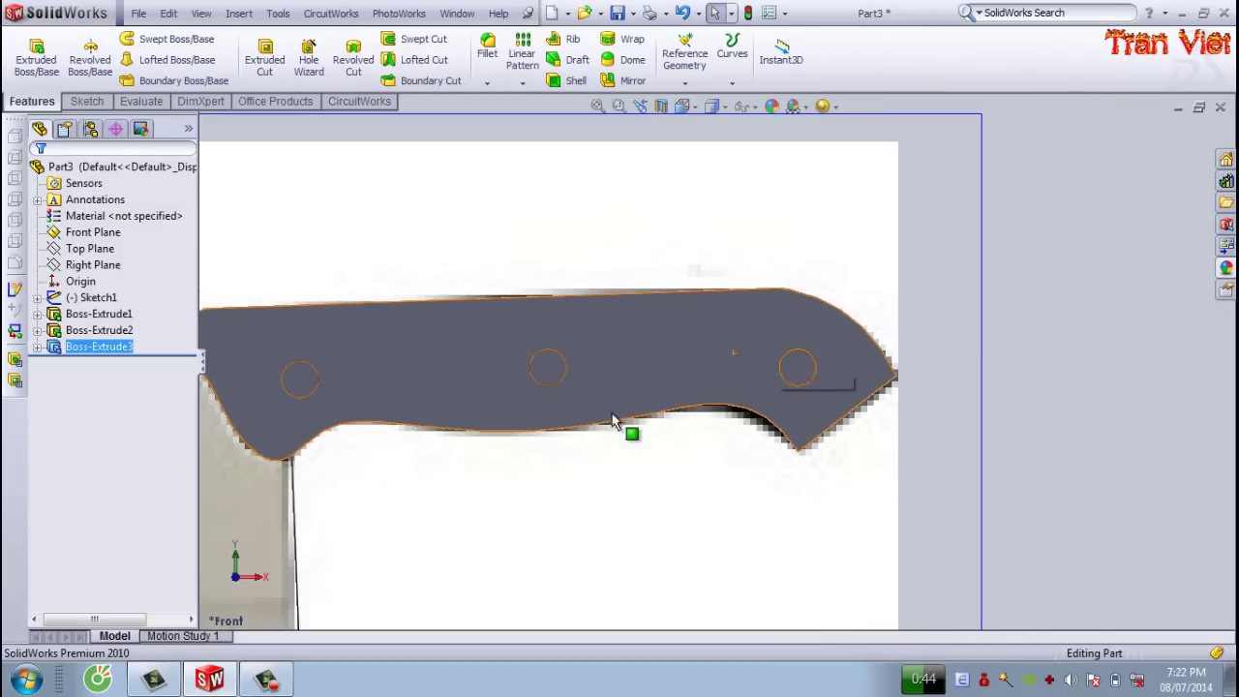
pyautogui.scroll(3, 545, 451)
# - Delete Sketch1, the traced reference-picture sketch
pyautogui.moveTo(575, 463); pyautogui.dragTo(518, 353, button='middle')
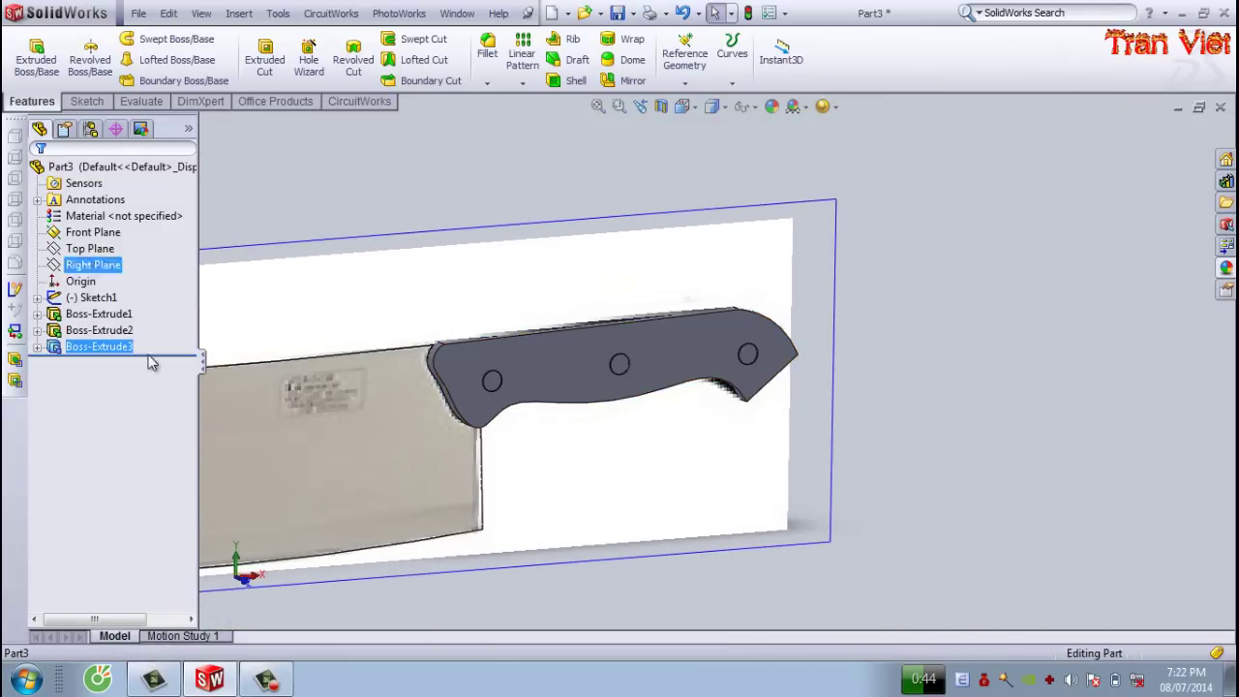
pyautogui.scroll(3, 327, 451)
pyautogui.scroll(-3, 327, 451)
pyautogui.scroll(-2, 320, 402)
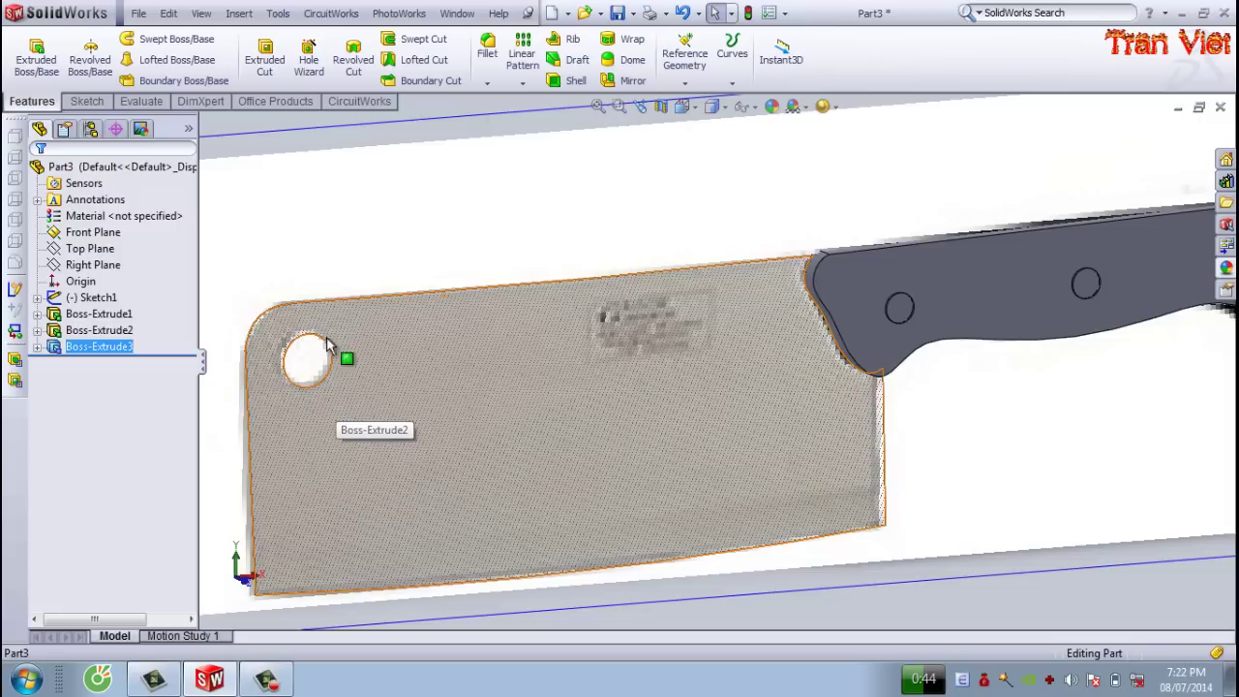
pyautogui.click(109, 299)
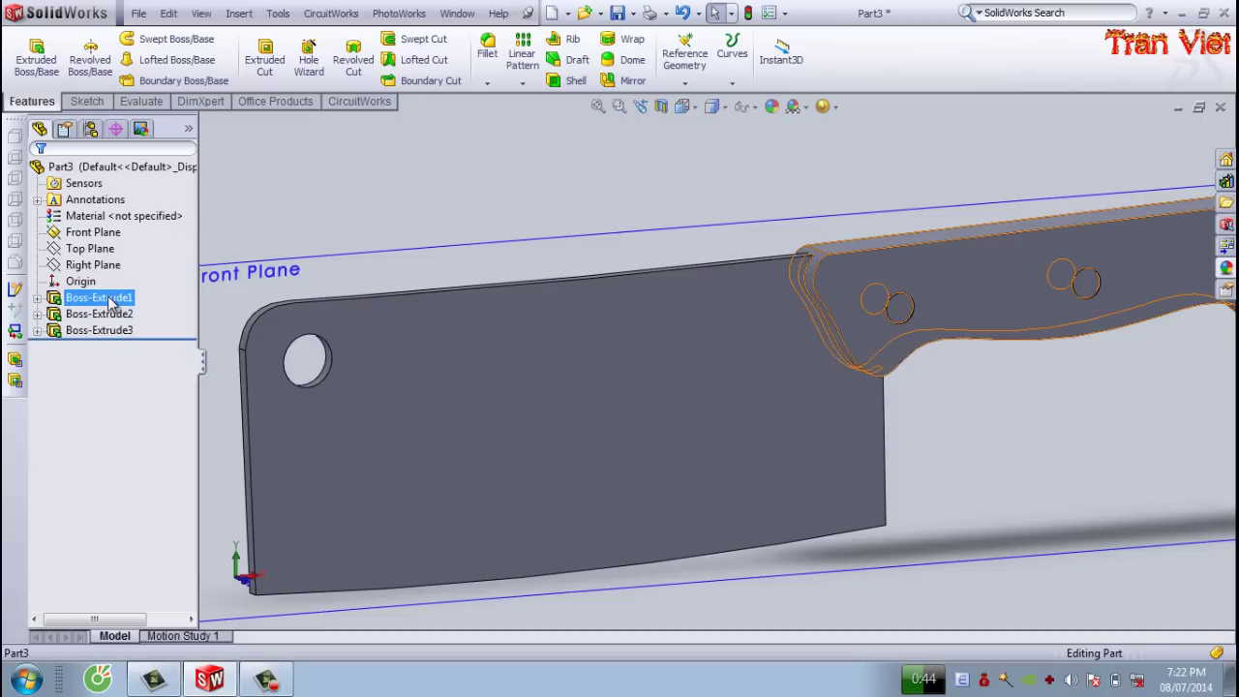
# - Hide the Front Plane
pyautogui.scroll(3, 803, 381)
pyautogui.moveTo(802, 381)
pyautogui.mouseDown(button='middle')
pyautogui.moveTo(788, 354)
pyautogui.moveTo(829, 542)
pyautogui.moveTo(843, 440)
pyautogui.moveTo(739, 281)
pyautogui.moveTo(713, 268)
pyautogui.mouseUp(button='middle')
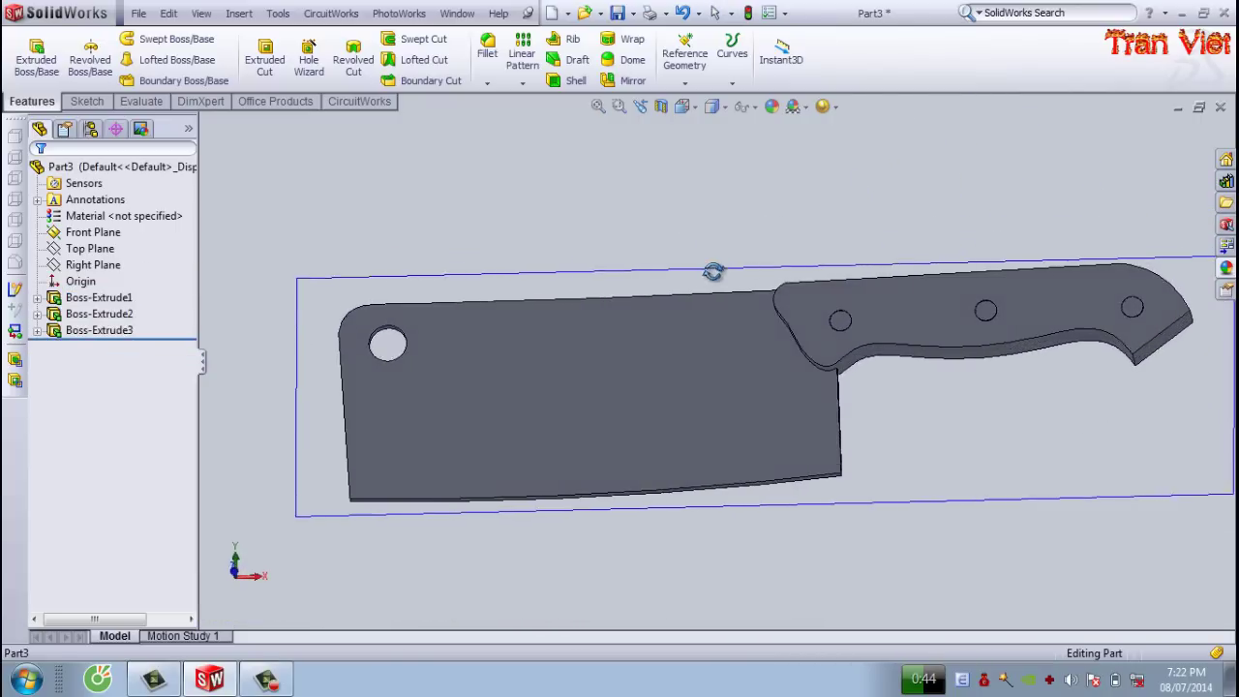
pyautogui.rightClick(989, 401)
pyautogui.click(1045, 378)
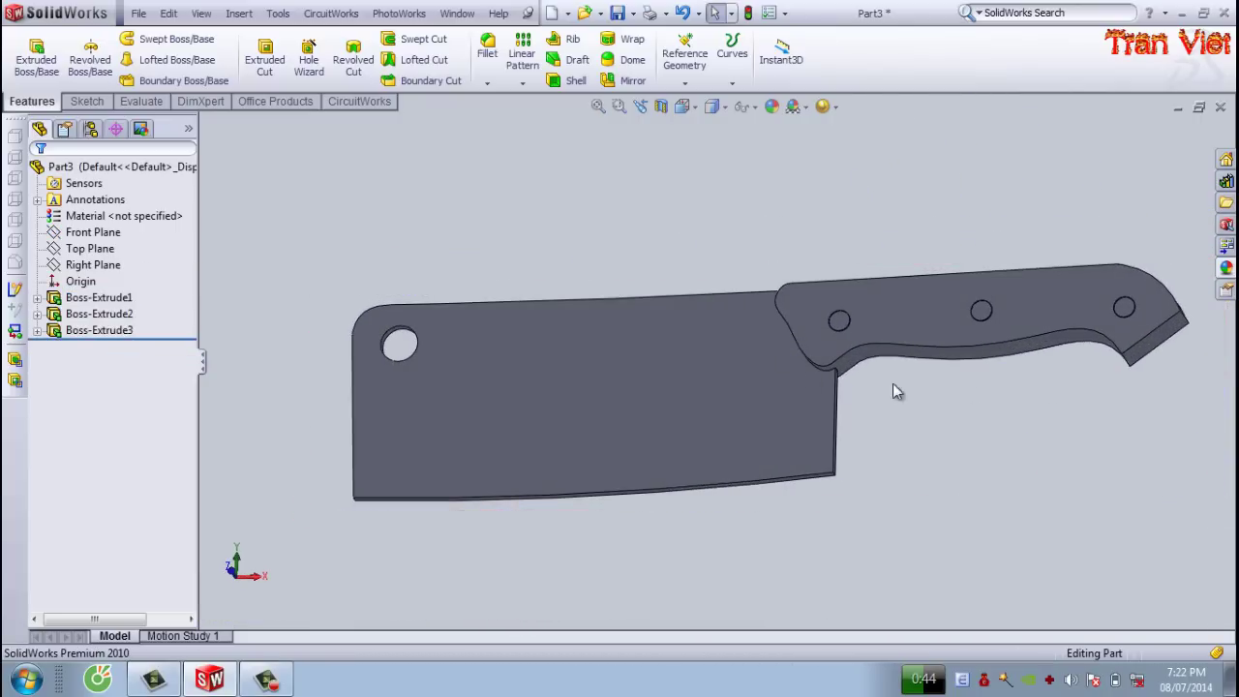
# - Orbit to a new angle and select the blade face
pyautogui.scroll(-3, 600, 466)
pyautogui.scroll(2, 539, 456)
pyautogui.moveTo(540, 456)
pyautogui.mouseDown(button='middle')
pyautogui.moveTo(526, 362)
pyautogui.moveTo(609, 202)
pyautogui.moveTo(589, 246)
pyautogui.moveTo(572, 416)
pyautogui.moveTo(666, 468)
pyautogui.moveTo(672, 567)
pyautogui.moveTo(656, 414)
pyautogui.mouseUp(button='middle')
pyautogui.click(656, 414)
# - Edit Boss-Extrude2 so the blade is Mid Plane 2.50 mm thick
pyautogui.rightClick(657, 414)
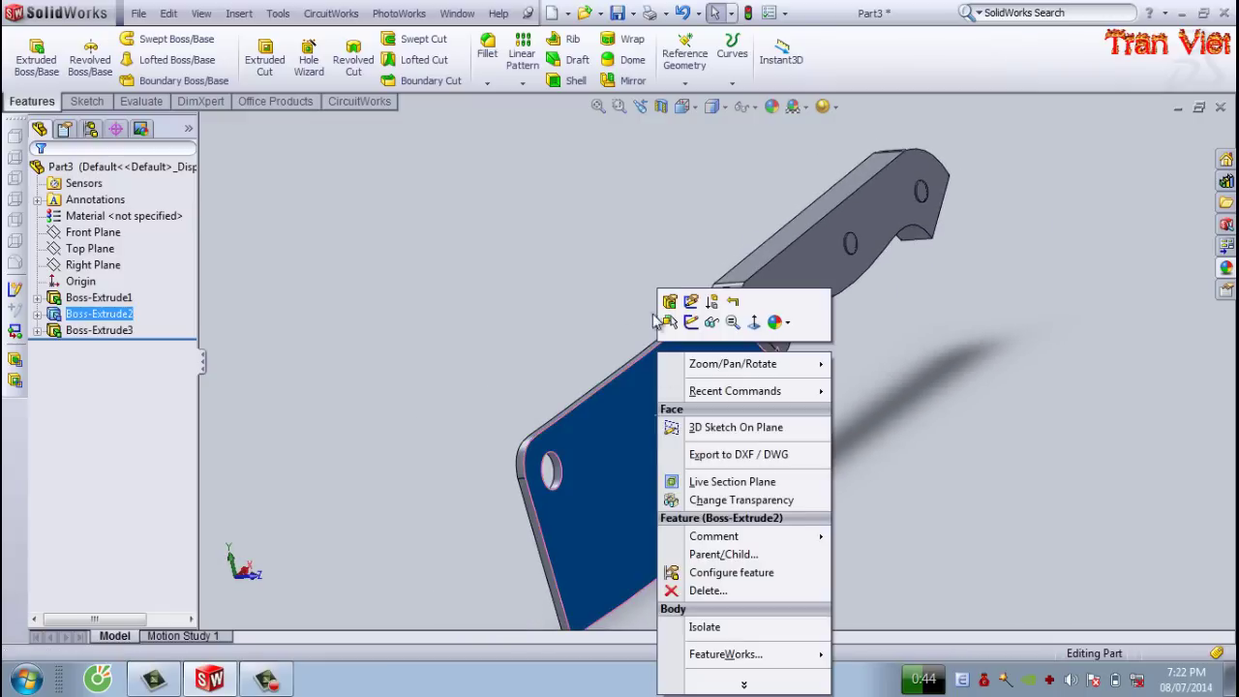
pyautogui.click(670, 303)
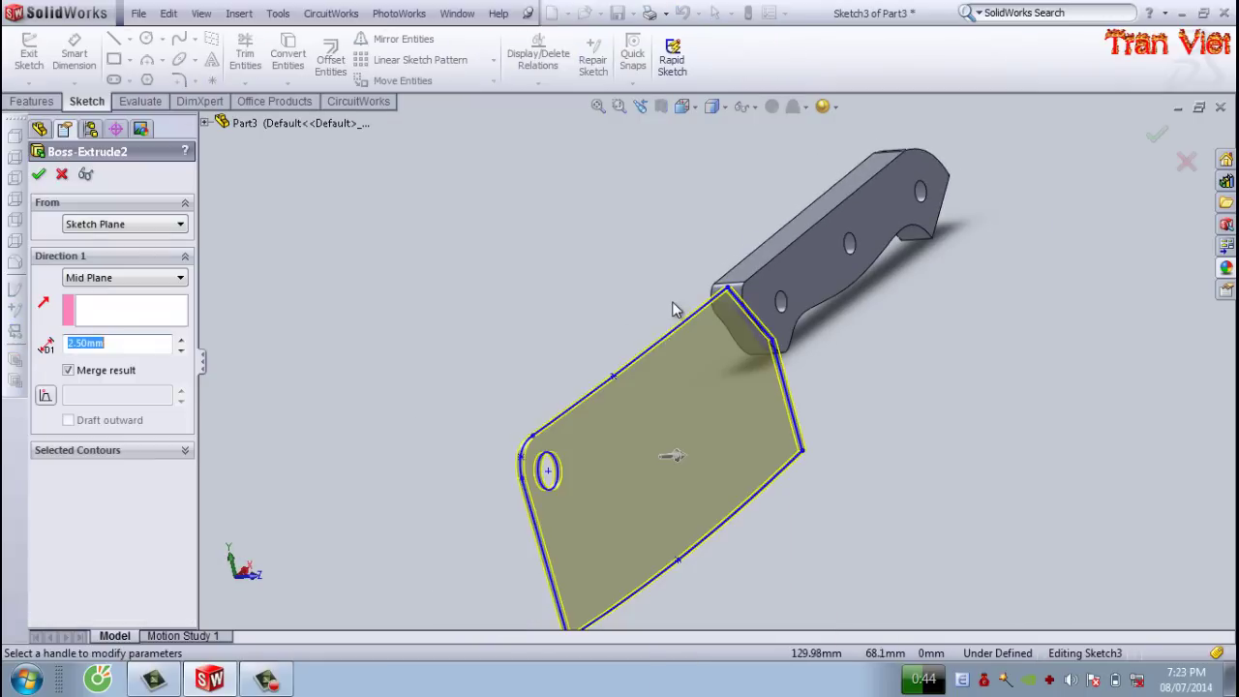
pyautogui.click(38, 174)
# - Open the blade's outline sketch and exit it to rebuild the cleaver
pyautogui.rightClick(713, 409)
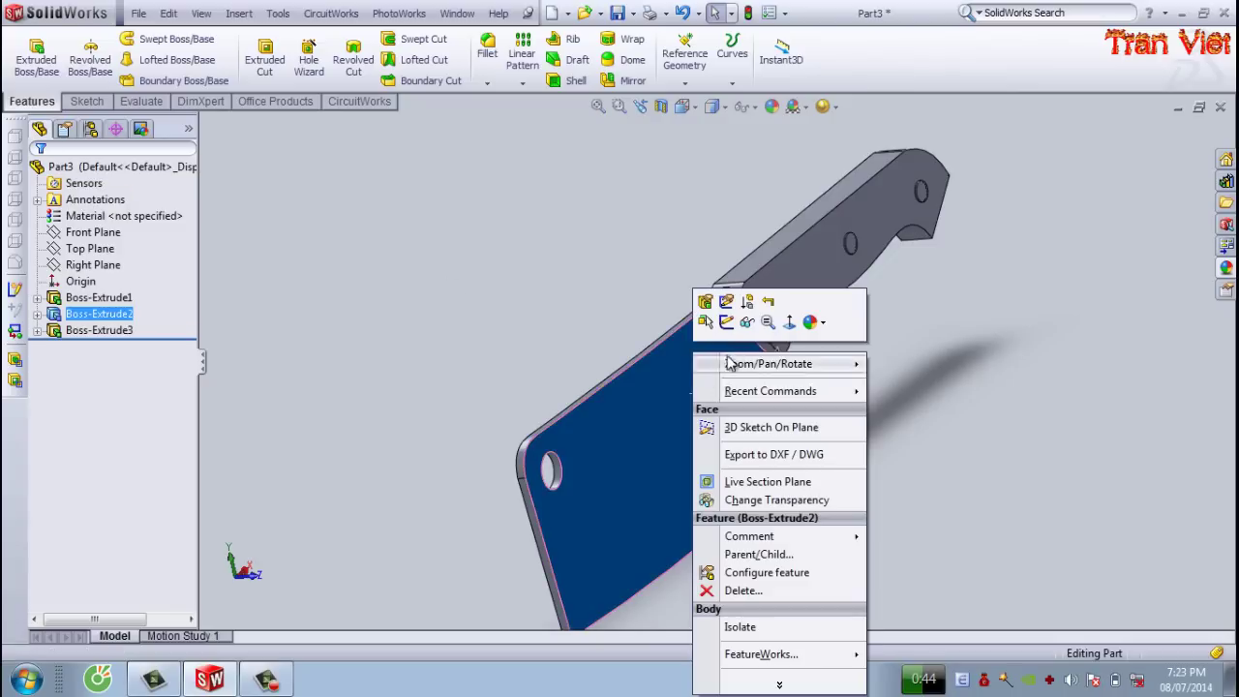
pyautogui.click(730, 306)
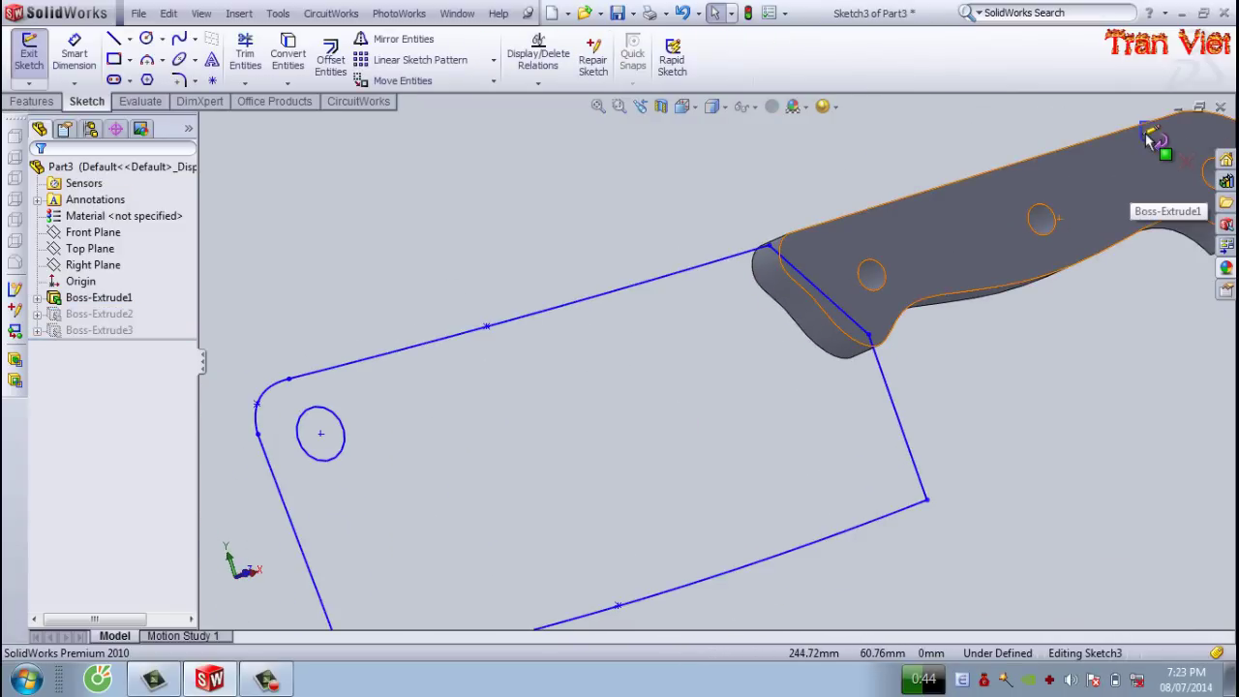
pyautogui.click(1146, 131)
pyautogui.moveTo(799, 343)
pyautogui.mouseDown(button='middle')
pyautogui.moveTo(838, 326)
pyautogui.moveTo(733, 271)
pyautogui.moveTo(830, 326)
pyautogui.moveTo(766, 352)
pyautogui.moveTo(767, 398)
pyautogui.mouseUp(button='middle')
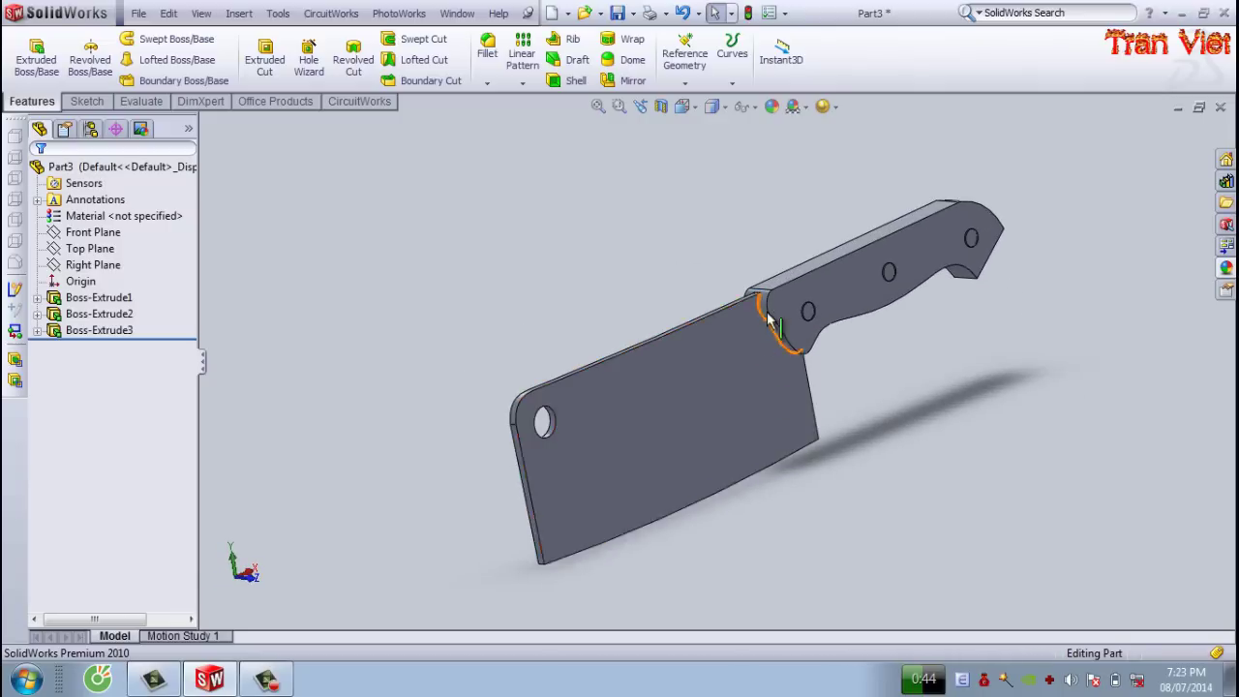
pyautogui.scroll(-2, 767, 319)
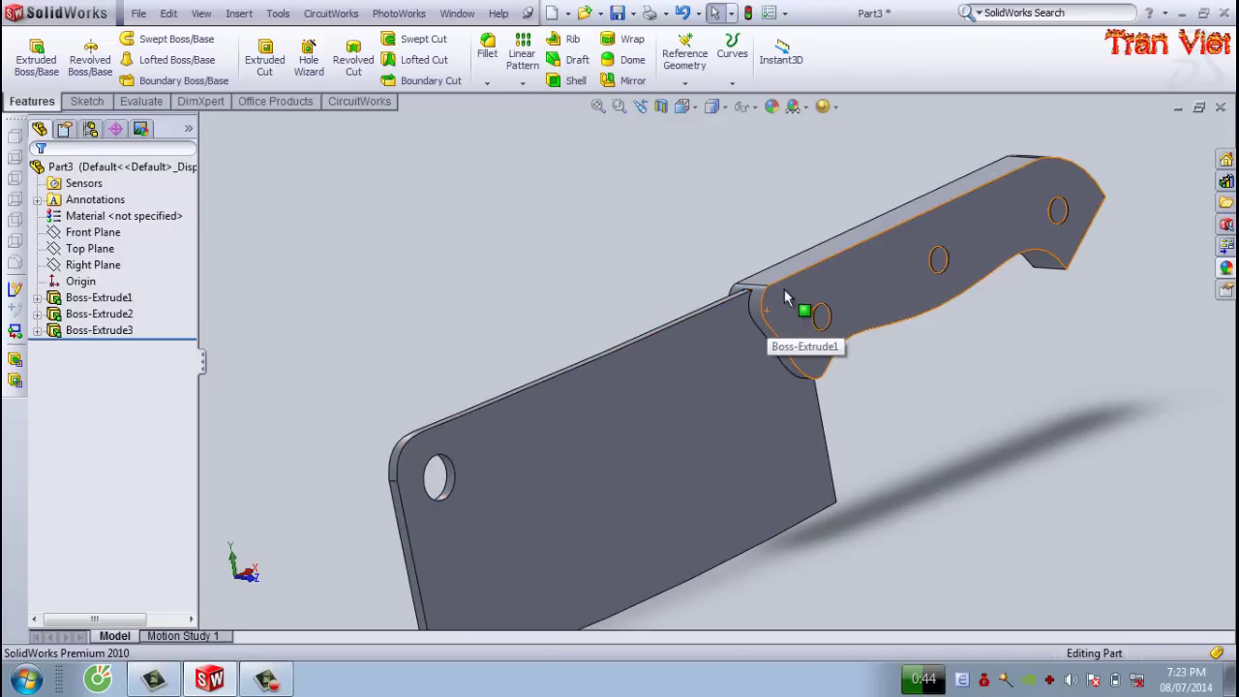
# - Try a 5 mm fillet on the blade-handle edge and dismiss the resulting error
pyautogui.press('f')
pyautogui.scroll(-3, 765, 290)
pyautogui.click(774, 292)
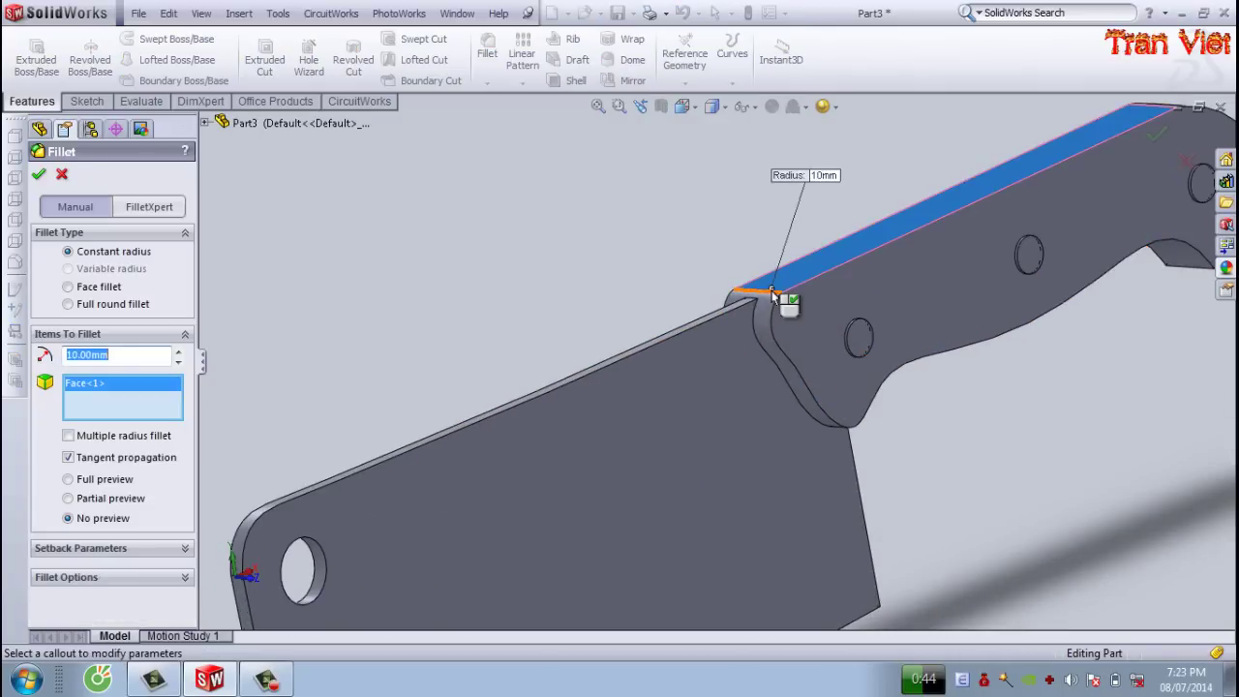
pyautogui.click(773, 293)
pyautogui.click(768, 291)
pyautogui.write('5')
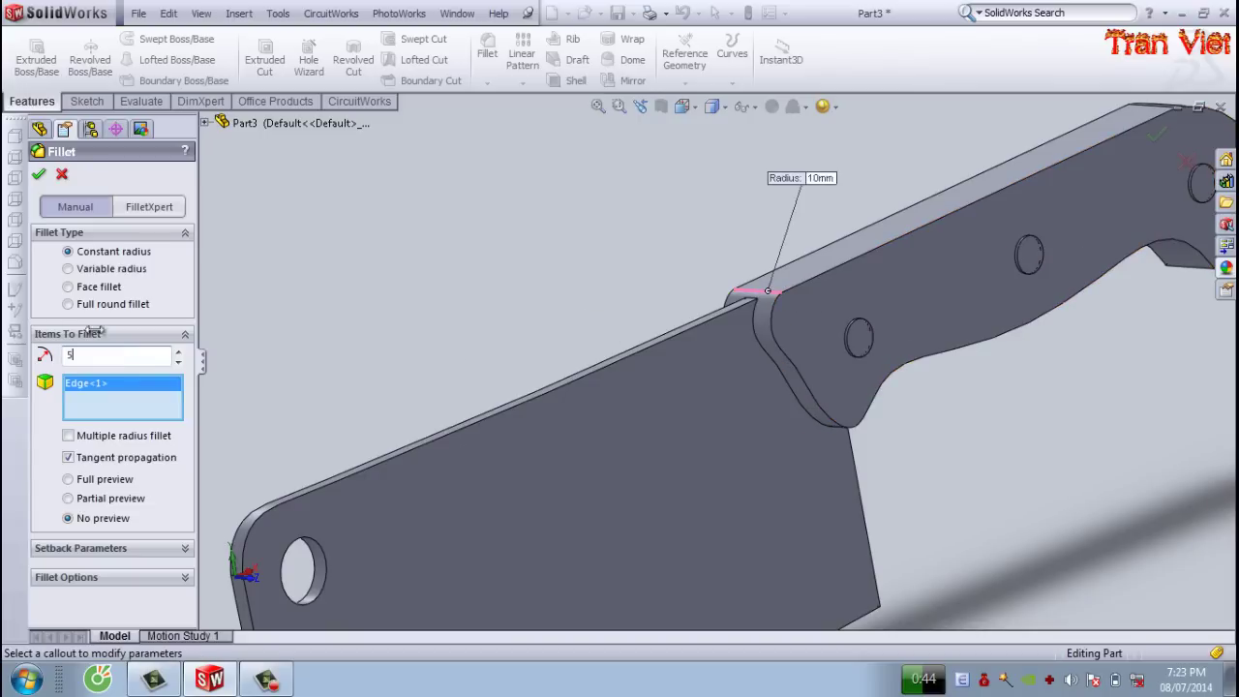
pyautogui.click(38, 176)
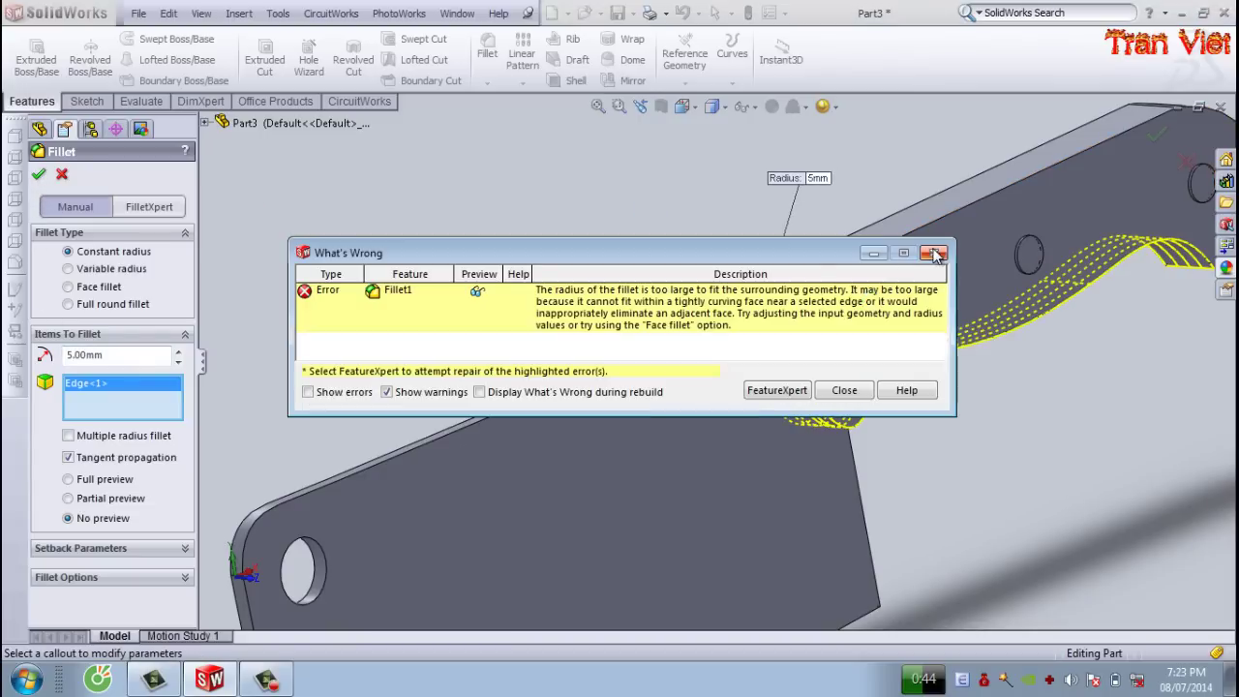
pyautogui.click(940, 248)
pyautogui.scroll(-3, 837, 310)
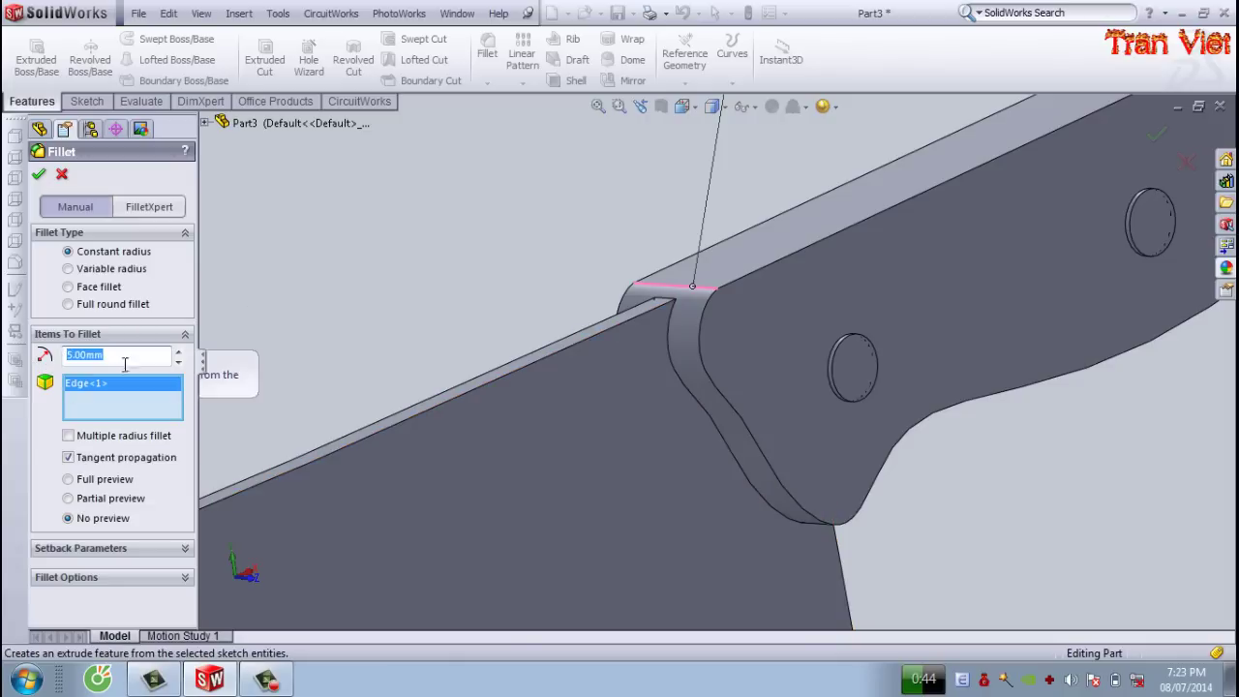
# - Apply a 1 mm fillet to that edge instead, creating Fillet2
pyautogui.write('1')
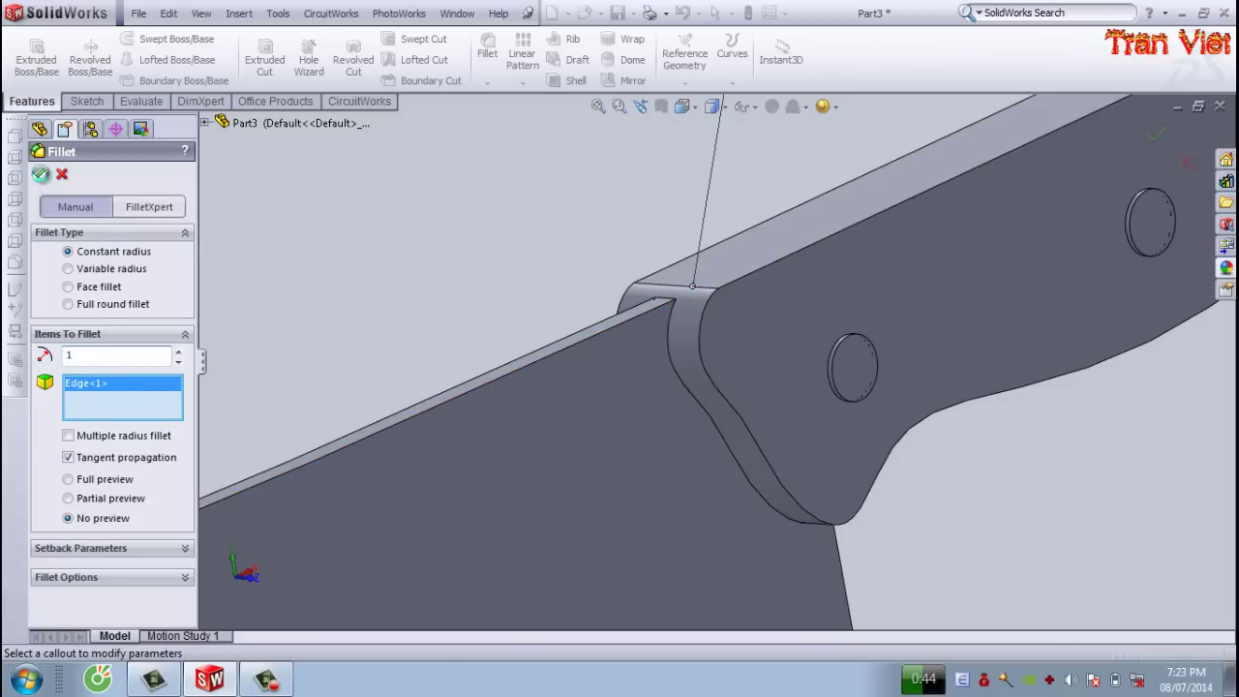
pyautogui.press('Return')
pyautogui.scroll(-3, 678, 305)
pyautogui.scroll(-3, 699, 227)
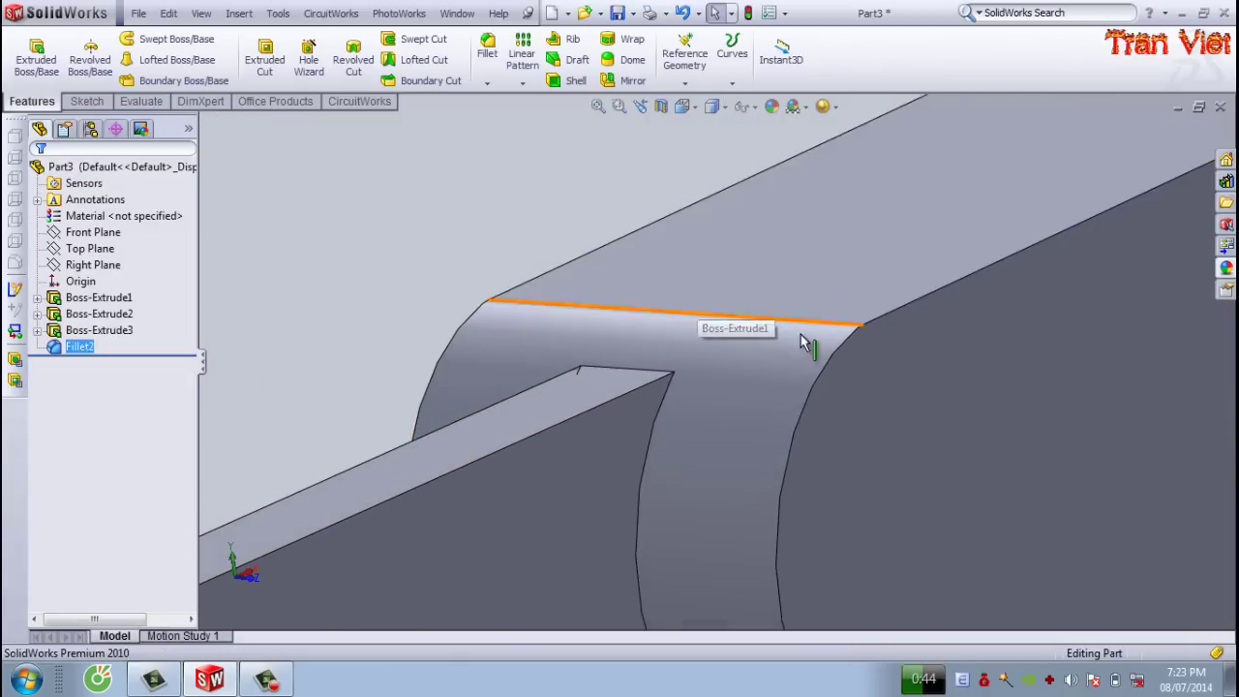
pyautogui.scroll(-3, 706, 332)
pyautogui.scroll(-3, 866, 338)
# - Reopen Fillet2 to confirm its 1.00 mm radius, then close it
pyautogui.rightClick(789, 338)
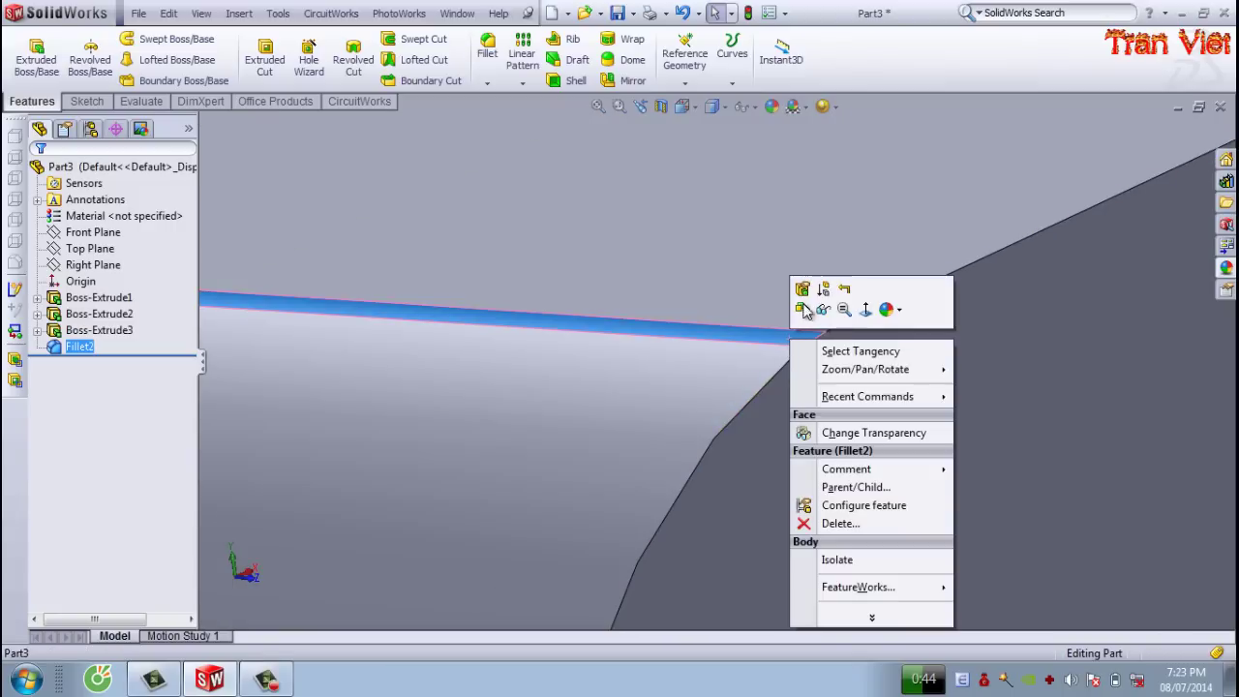
pyautogui.click(800, 289)
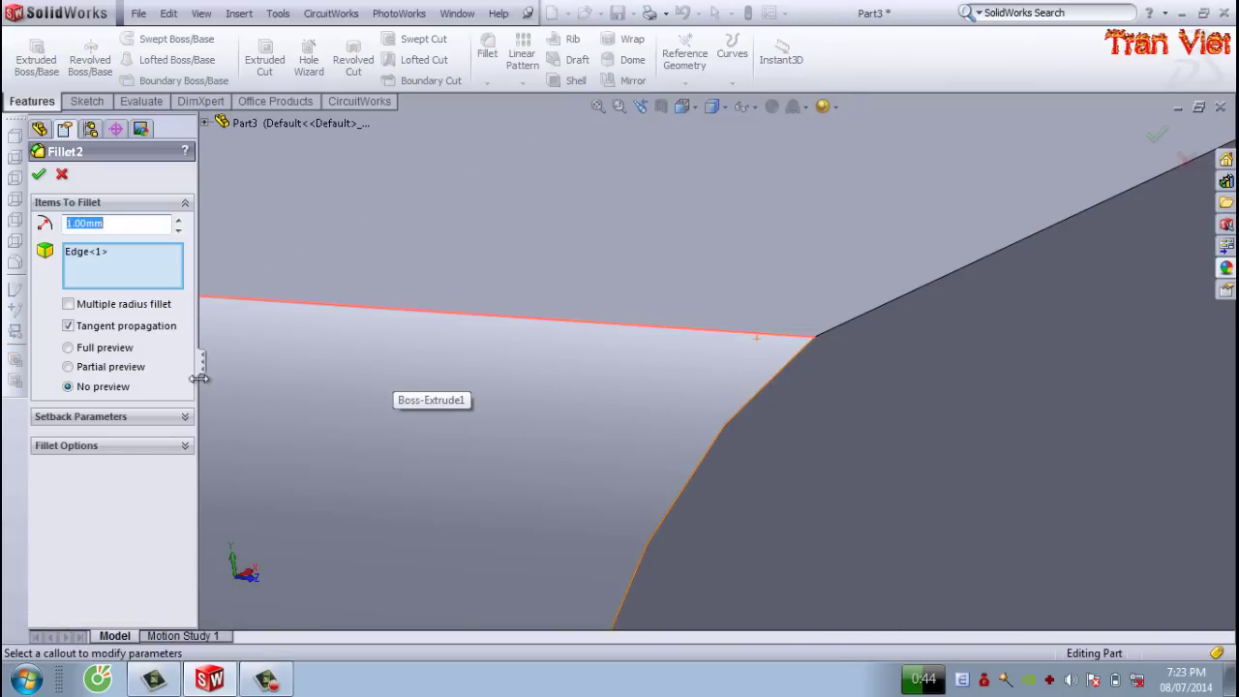
pyautogui.press('Return')
# - Round the chosen handle-end edge with a 5 mm fillet (Fillet3)
pyautogui.scroll(3, 697, 323)
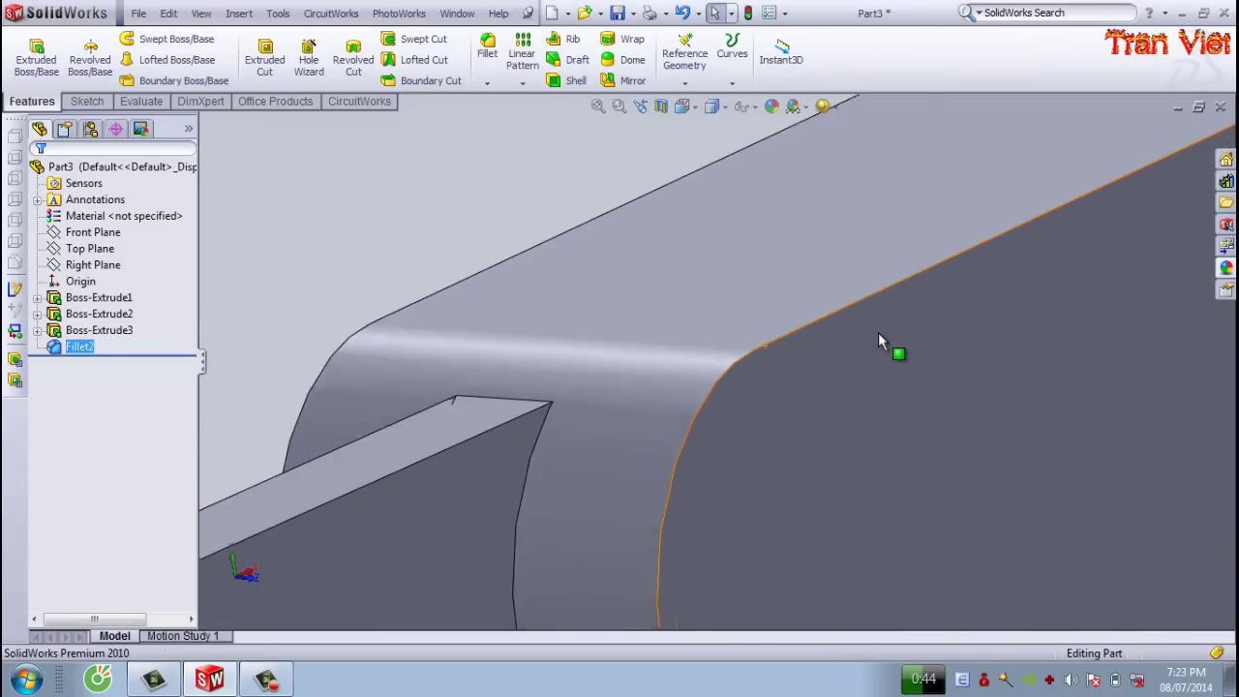
pyautogui.scroll(3, 886, 339)
pyautogui.scroll(3, 818, 495)
pyautogui.moveTo(818, 495); pyautogui.dragTo(761, 319, button='middle')
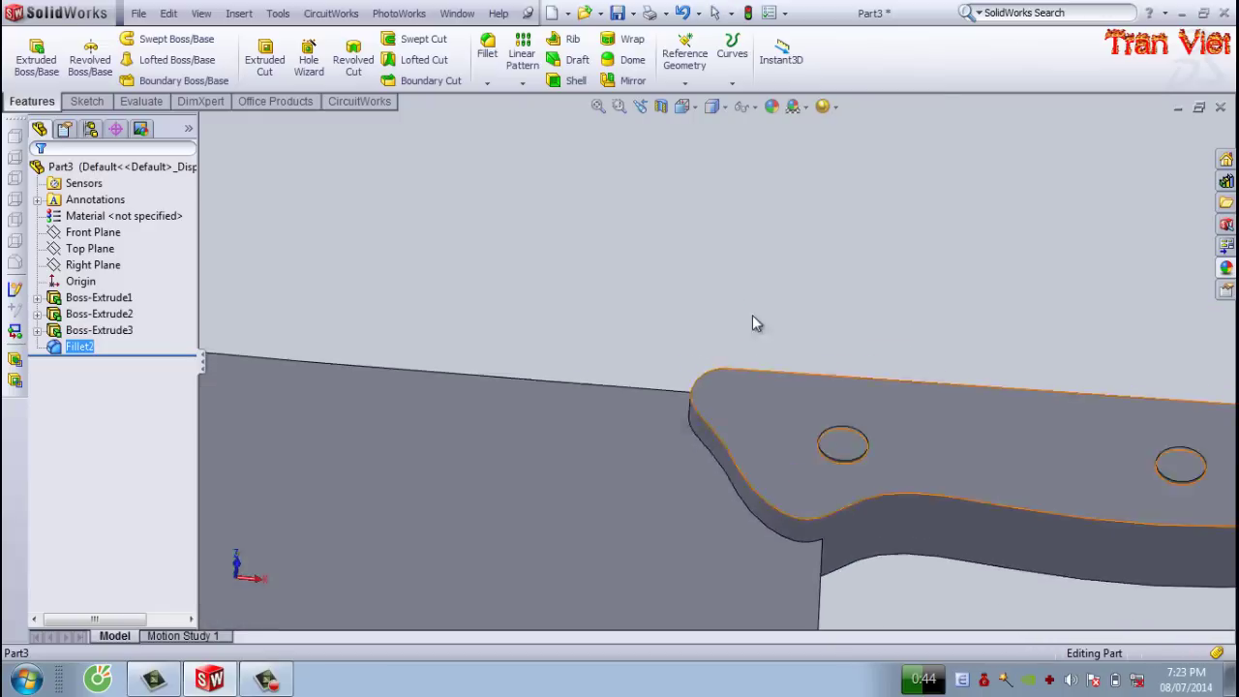
pyautogui.scroll(5, 1088, 420)
pyautogui.scroll(-5, 758, 370)
pyautogui.moveTo(759, 369); pyautogui.dragTo(747, 236, button='middle')
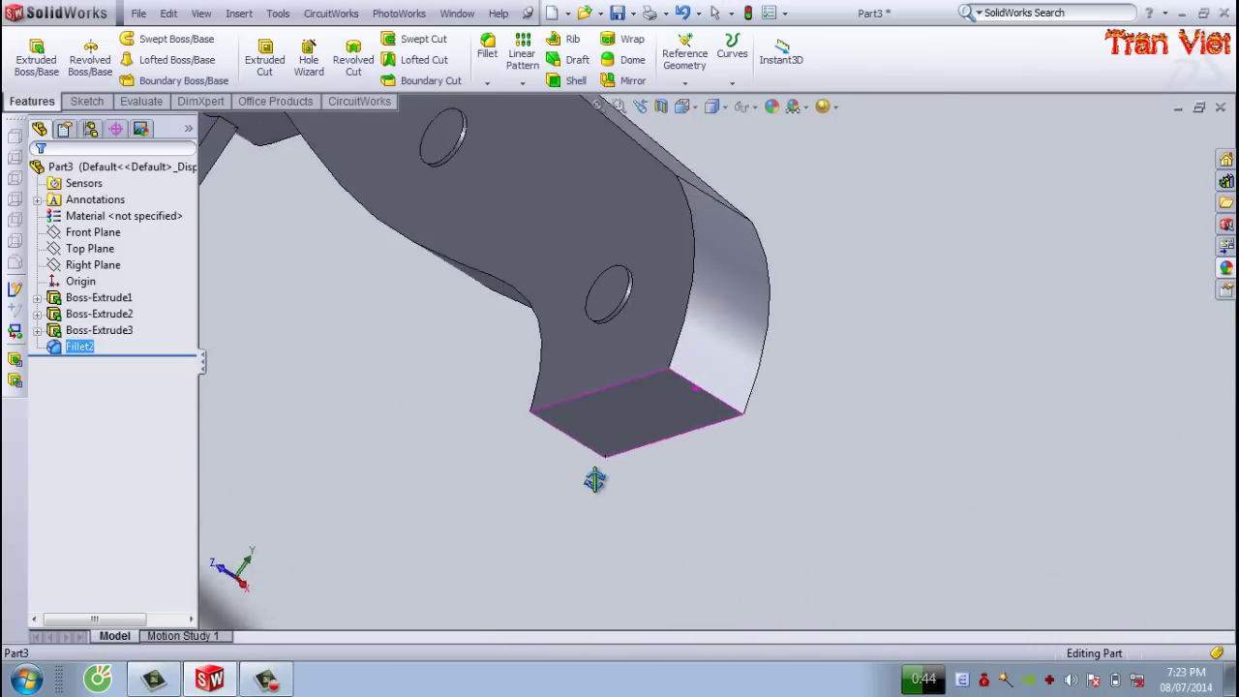
pyautogui.scroll(-2, 747, 236)
pyautogui.scroll(-2, 719, 267)
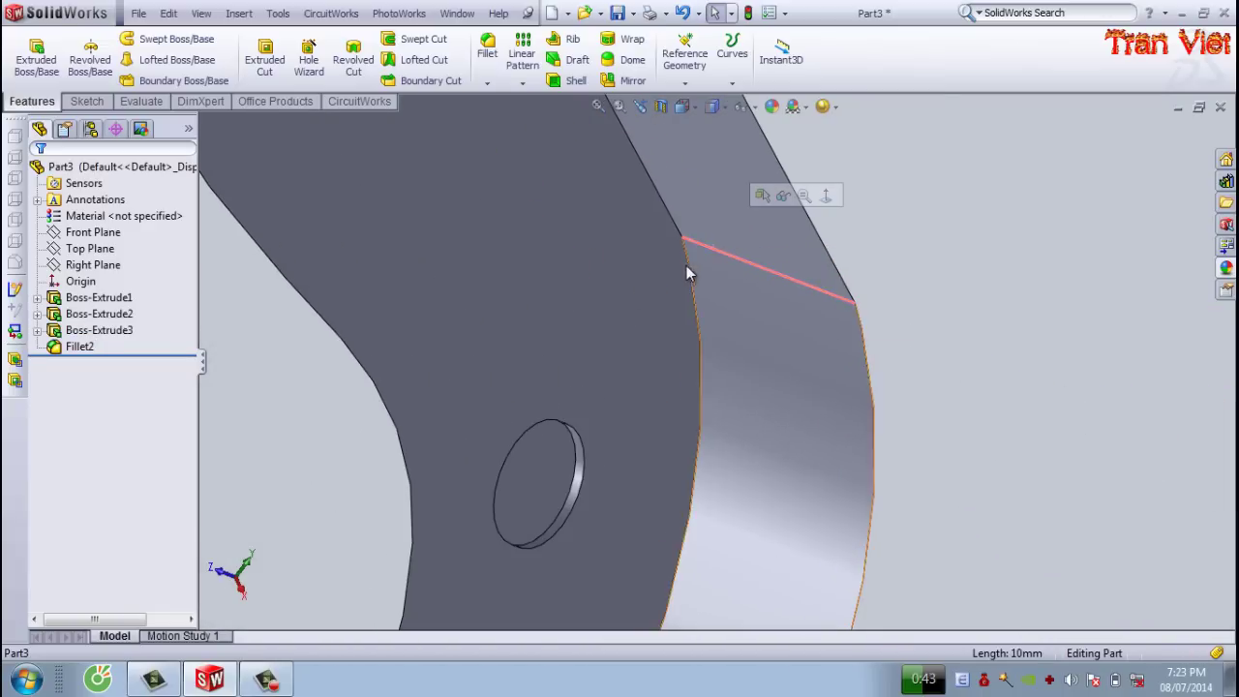
pyautogui.press('Return')
pyautogui.write('5')
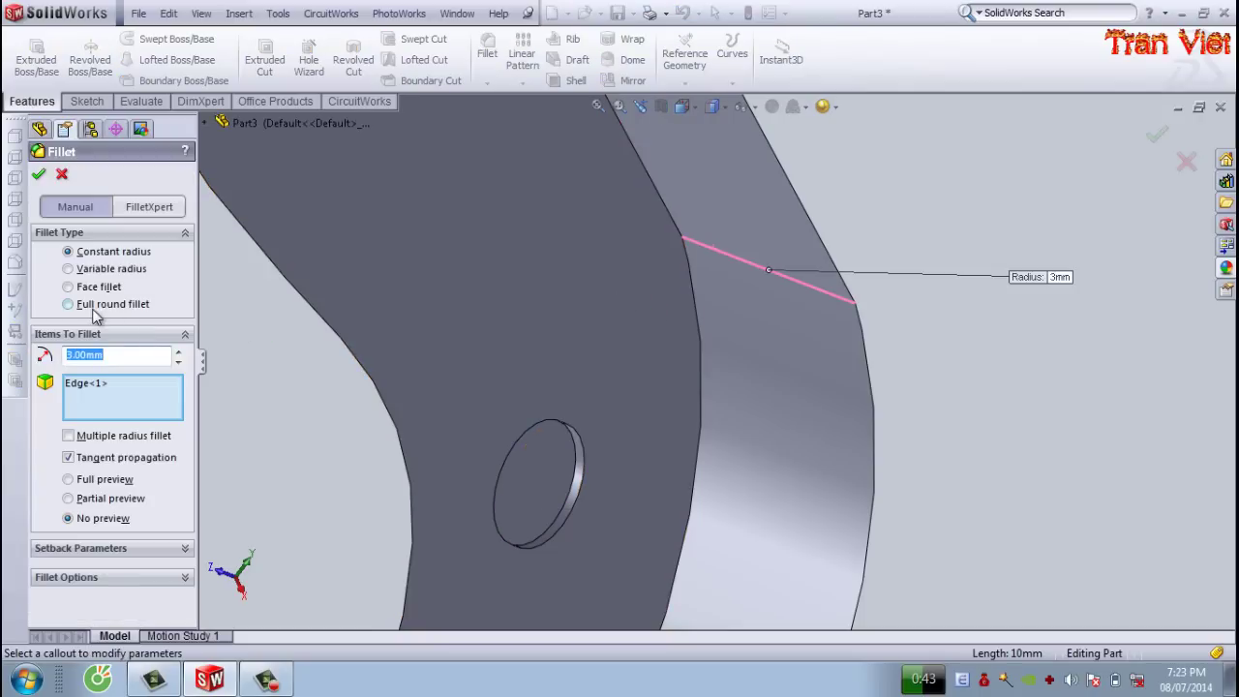
pyautogui.click(40, 174)
# - Round two more handle-end edges with a 2 mm fillet (Fillet4)
pyautogui.moveTo(675, 402)
pyautogui.mouseDown(button='middle')
pyautogui.moveTo(552, 512)
pyautogui.moveTo(557, 405)
pyautogui.mouseUp(button='middle')
pyautogui.press('Return')
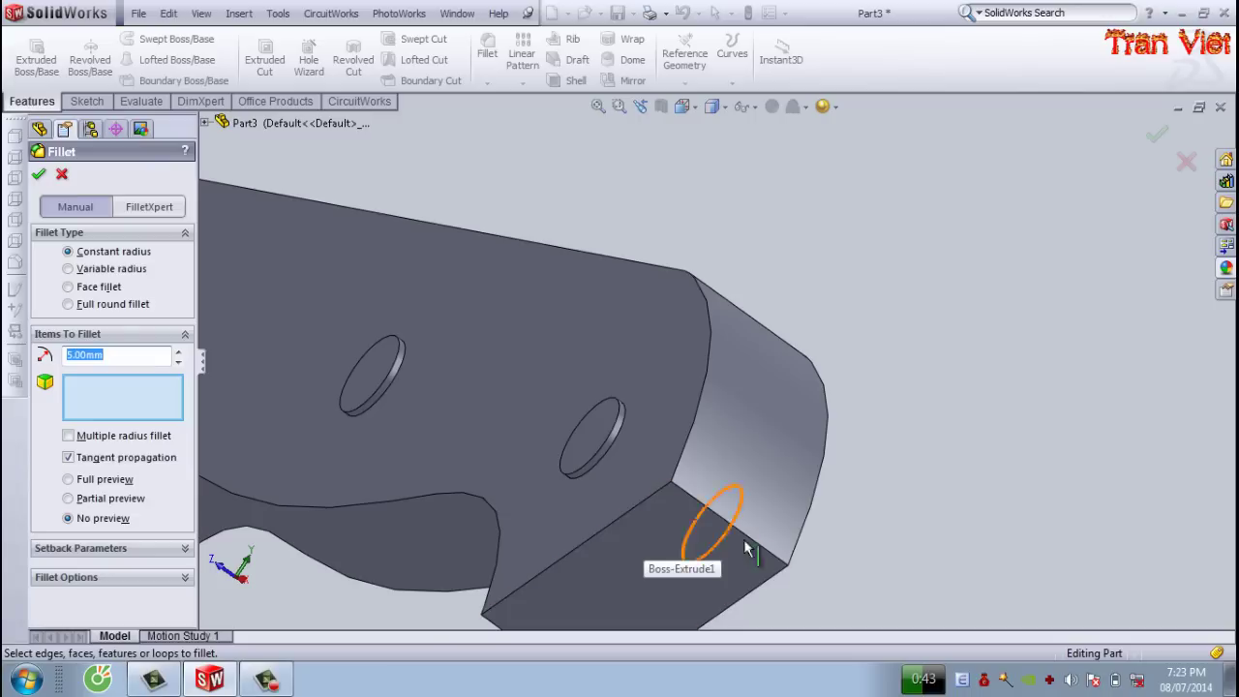
pyautogui.click(741, 542)
pyautogui.moveTo(664, 553); pyautogui.dragTo(602, 494, button='middle')
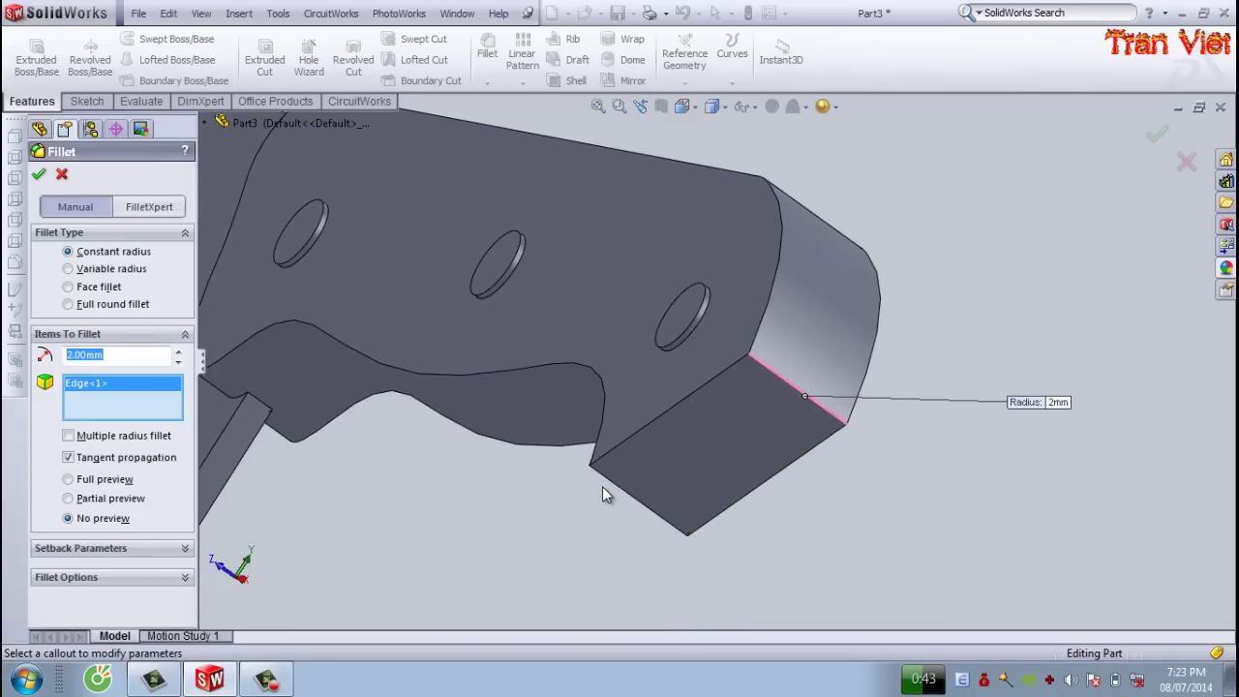
pyautogui.click(609, 482)
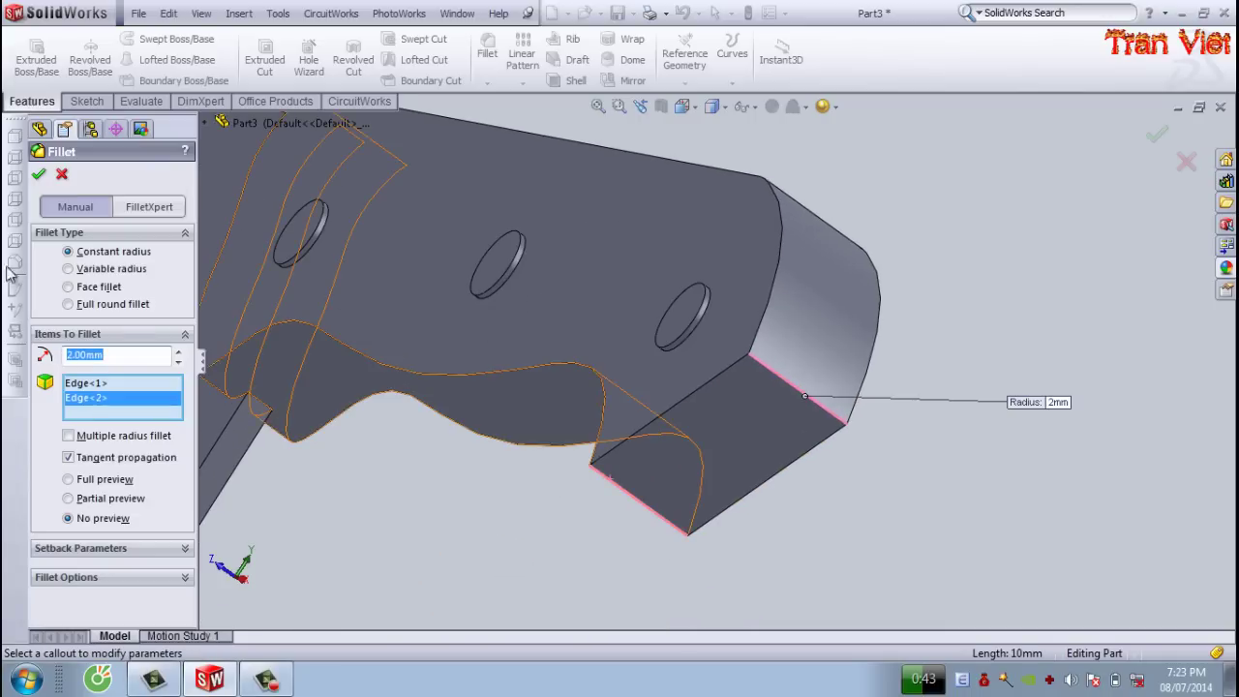
pyautogui.press('Return')
pyautogui.moveTo(600, 368)
pyautogui.mouseDown(button='middle')
pyautogui.moveTo(397, 409)
pyautogui.moveTo(268, 374)
pyautogui.mouseUp(button='middle')
pyautogui.scroll(5, 397, 407)
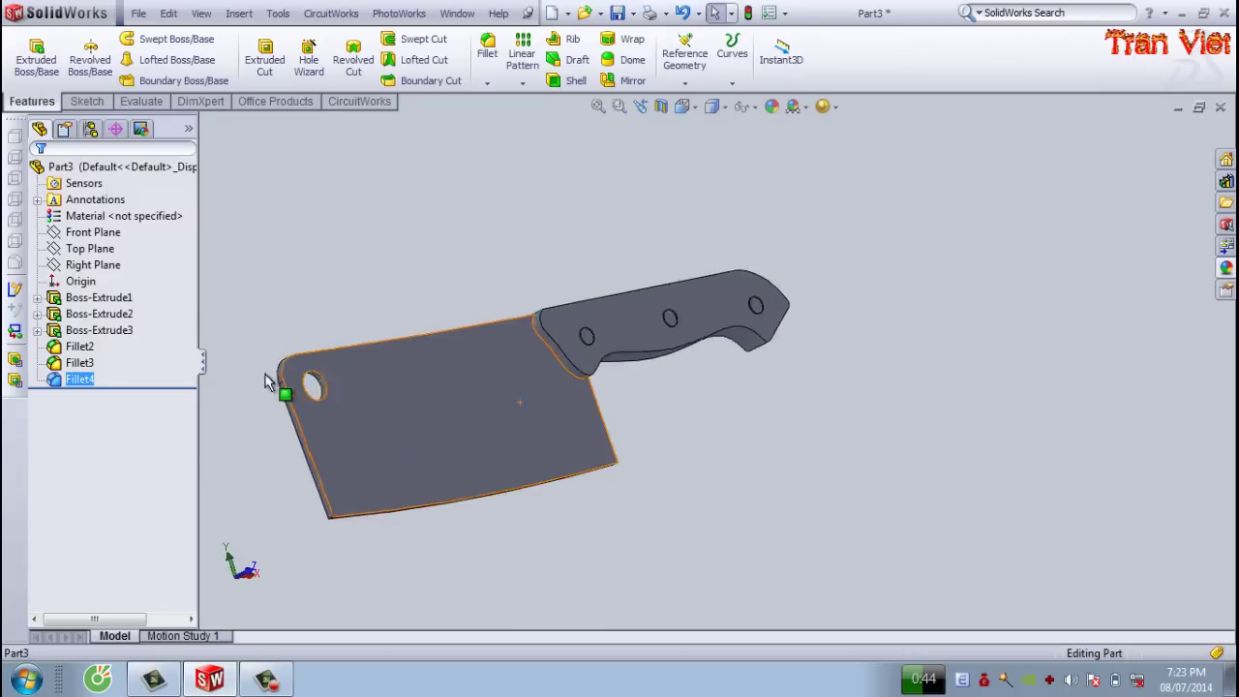
# - Fillet the blade's outline edge with a 7 mm radius
pyautogui.scroll(-5, 443, 326)
pyautogui.scroll(-3, 482, 457)
pyautogui.moveTo(482, 456); pyautogui.dragTo(410, 415, button='middle')
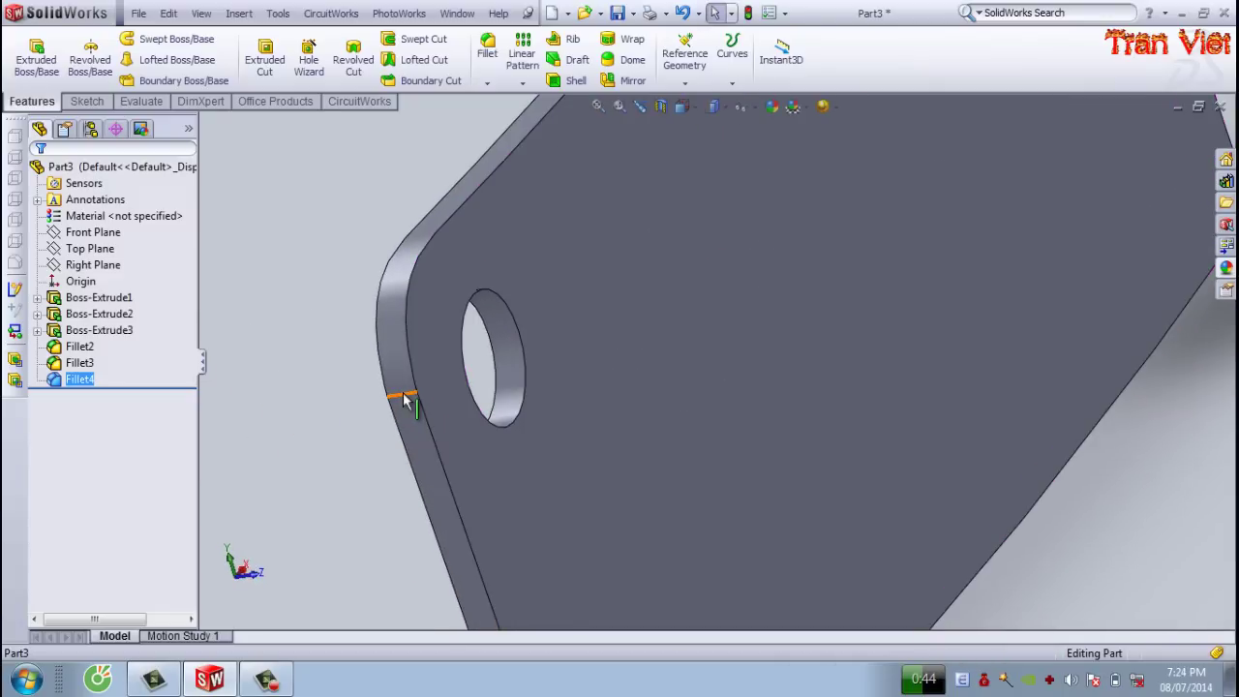
pyautogui.press('Return')
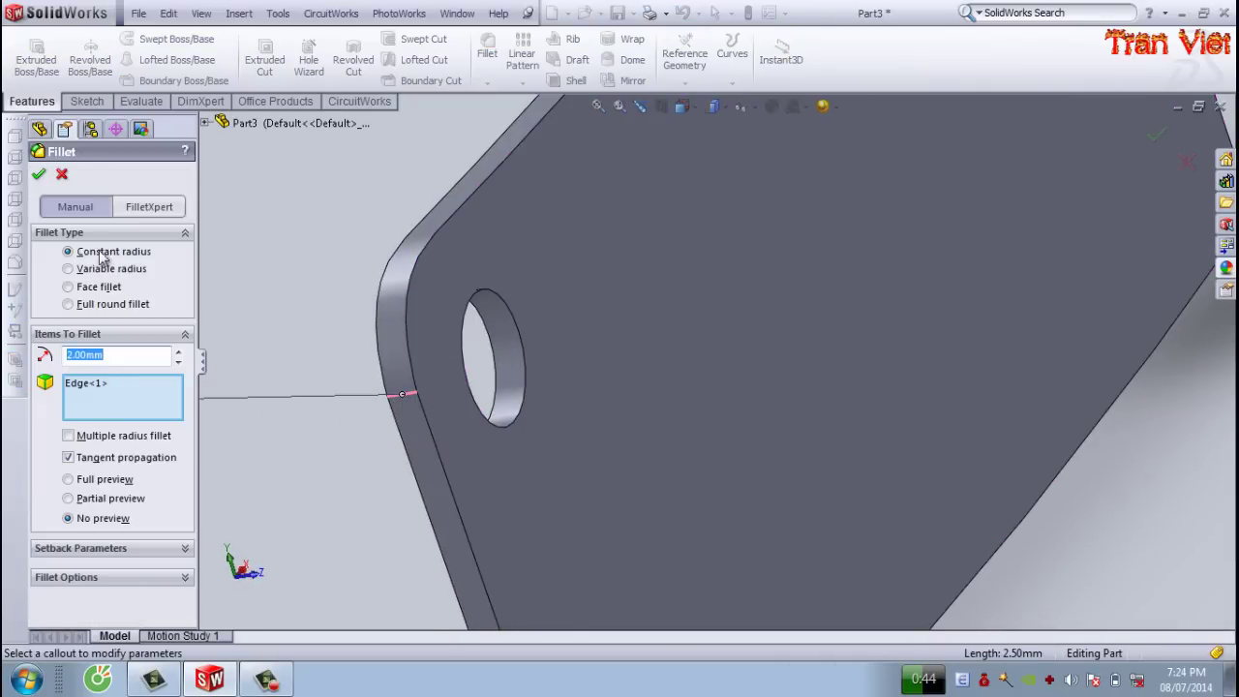
pyautogui.click(38, 175)
# - Fillet both handle outline edges at 1.4 mm
pyautogui.scroll(5, 550, 327)
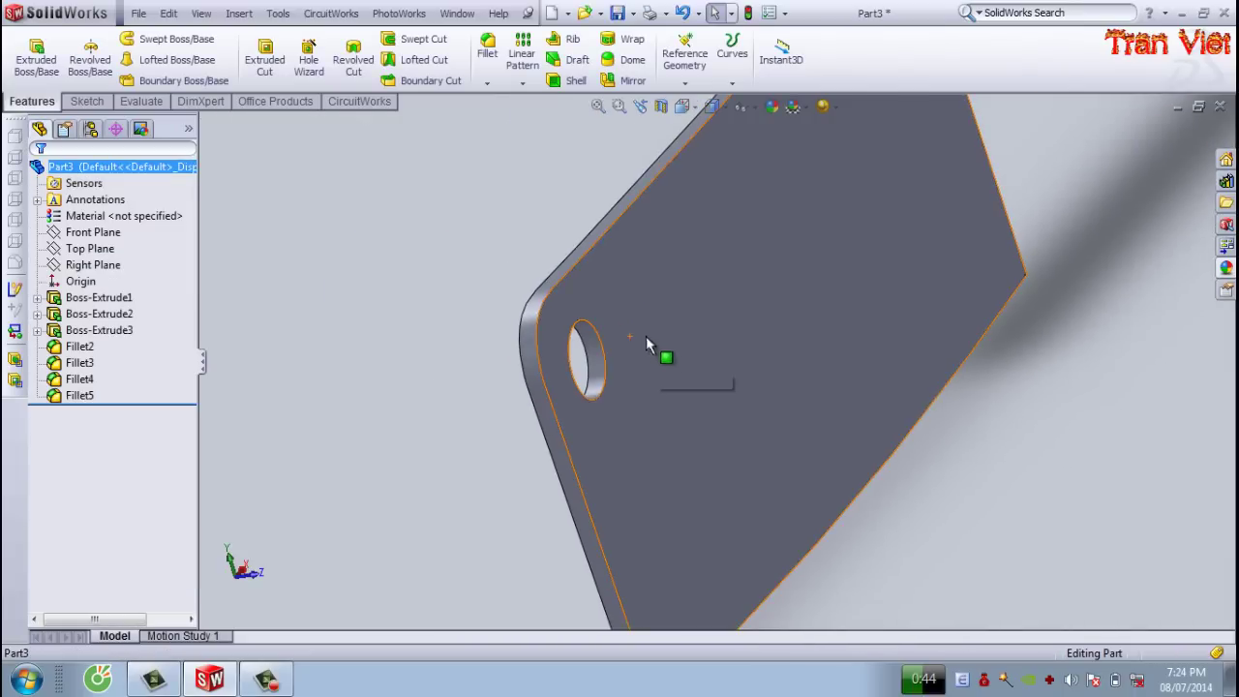
pyautogui.scroll(3, 925, 324)
pyautogui.scroll(-5, 855, 333)
pyautogui.moveTo(855, 333); pyautogui.dragTo(876, 378, button='middle')
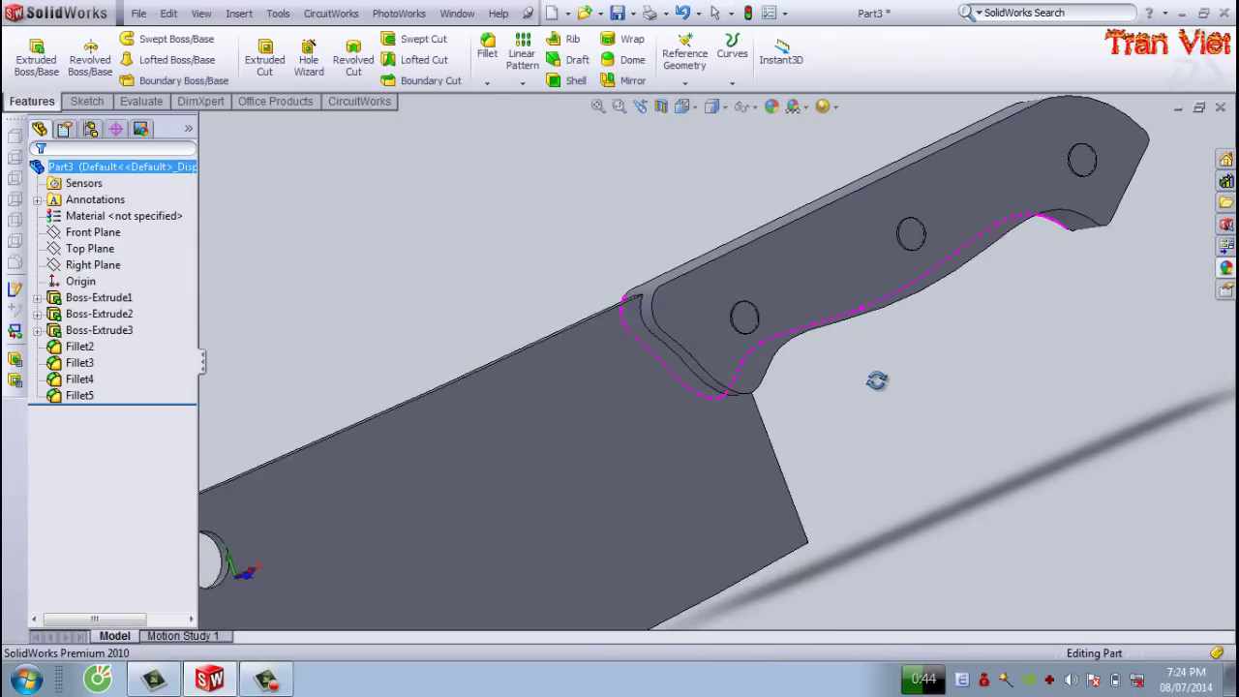
pyautogui.press('Return')
pyautogui.click(846, 320)
pyautogui.write('1.')
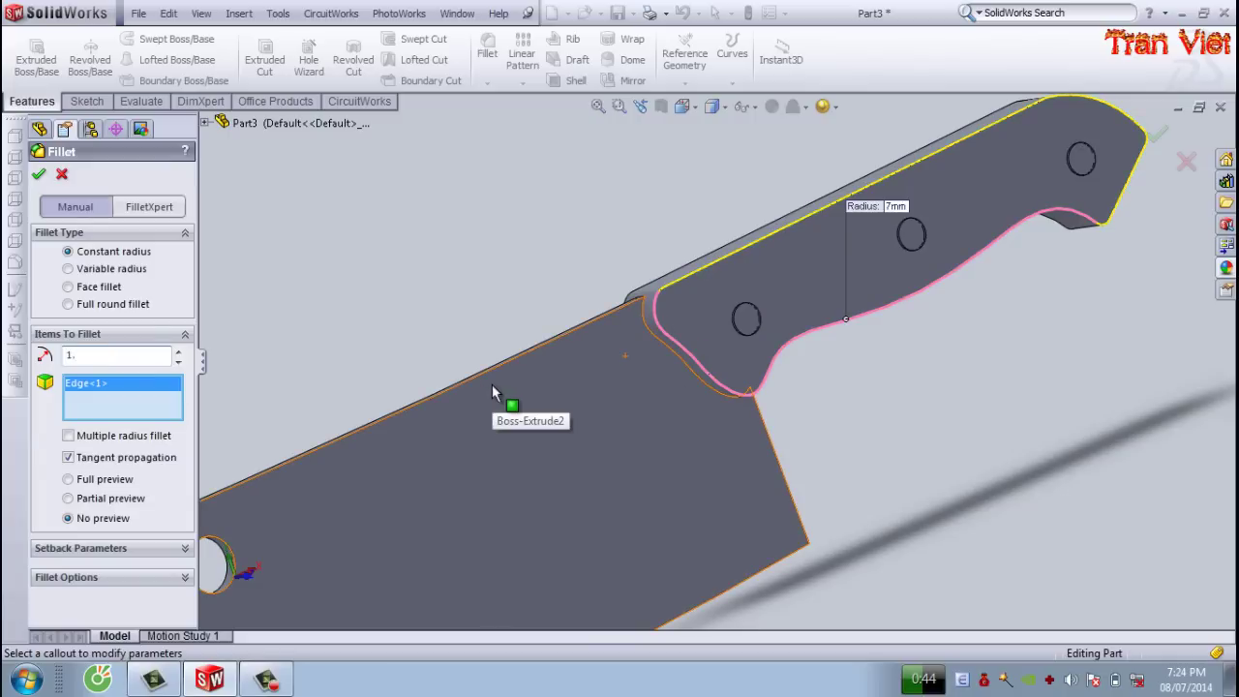
pyautogui.write('4')
pyautogui.moveTo(465, 409); pyautogui.dragTo(623, 288, button='middle')
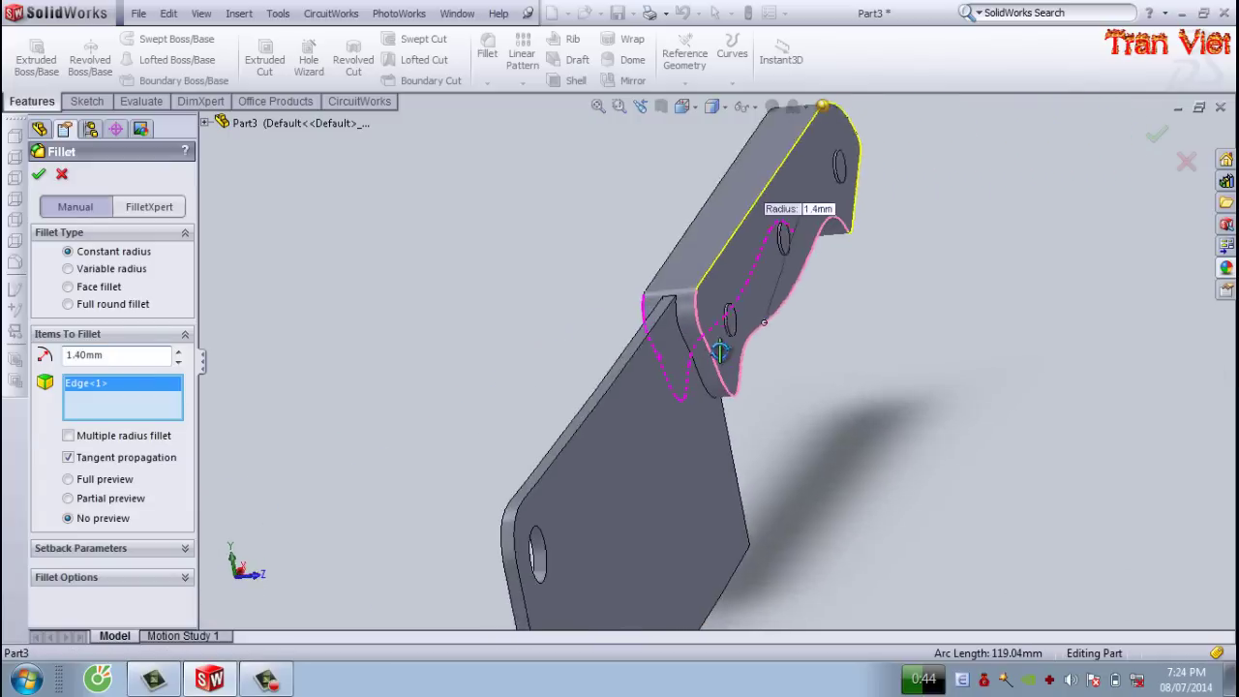
pyautogui.click(656, 283)
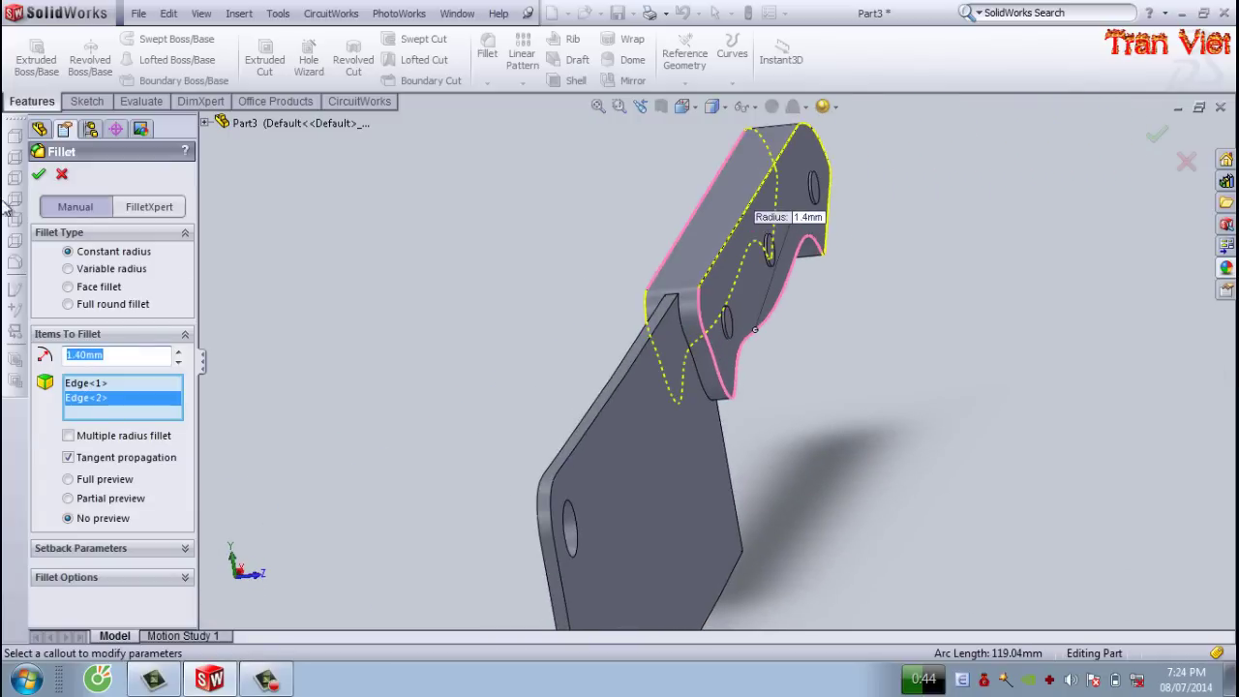
pyautogui.click(40, 176)
# - Orbit and zoom for an overall view of the filleted cleaver
pyautogui.moveTo(730, 375); pyautogui.dragTo(667, 304, button='middle')
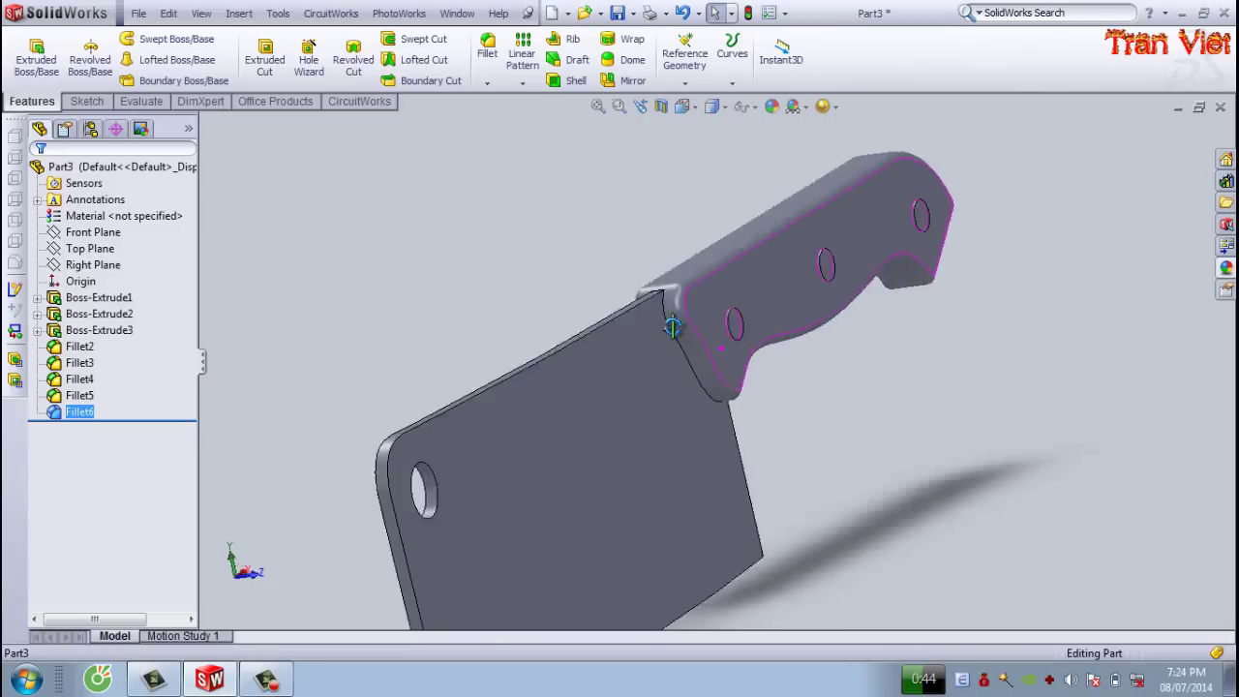
pyautogui.scroll(5, 633, 374)
pyautogui.moveTo(600, 488)
pyautogui.mouseDown(button='middle')
pyautogui.moveTo(691, 424)
pyautogui.moveTo(791, 384)
pyautogui.moveTo(713, 420)
pyautogui.moveTo(642, 423)
pyautogui.moveTo(623, 457)
pyautogui.mouseUp(button='middle')
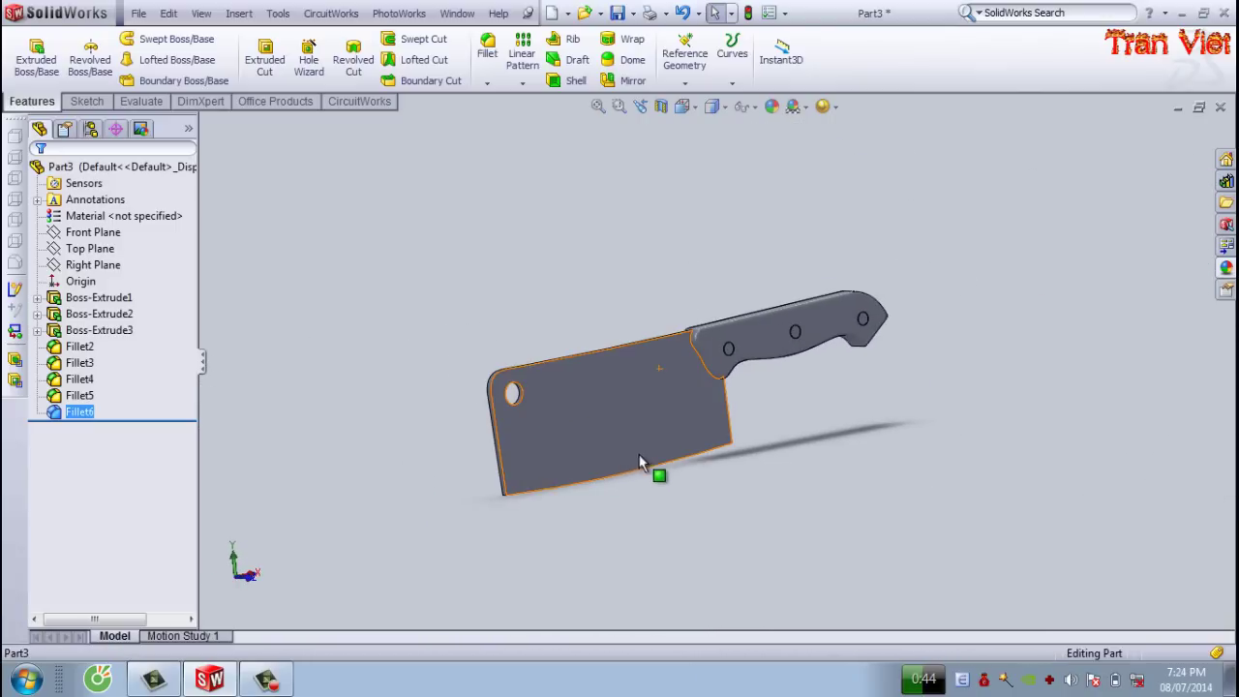
pyautogui.scroll(-3, 636, 461)
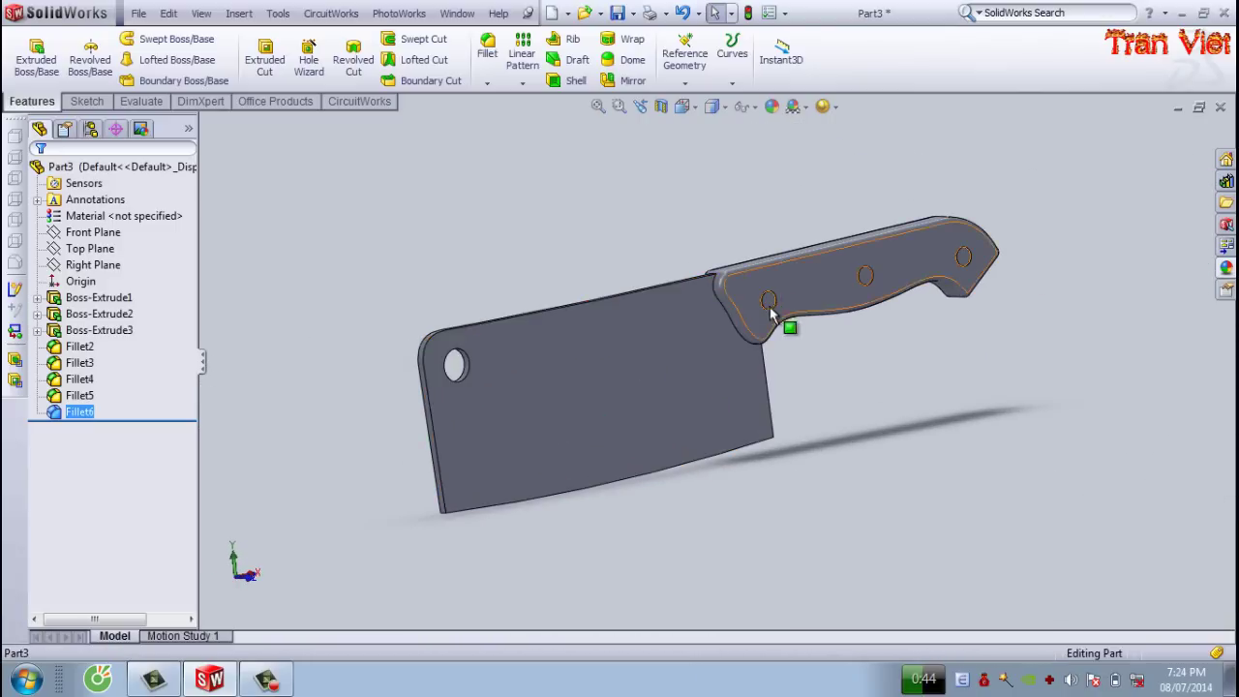
pyautogui.scroll(-2, 624, 407)
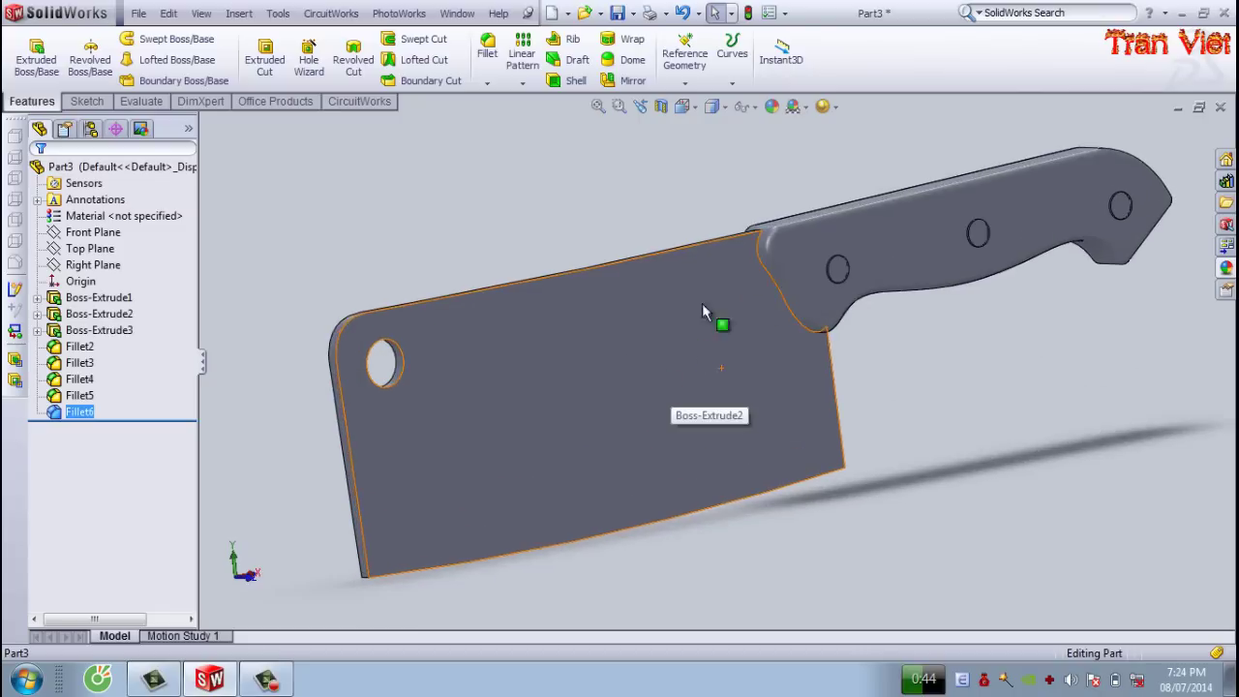
# - Open and cancel Edit Appearance, then choose the blade from the Appearances dropdown
pyautogui.click(772, 108)
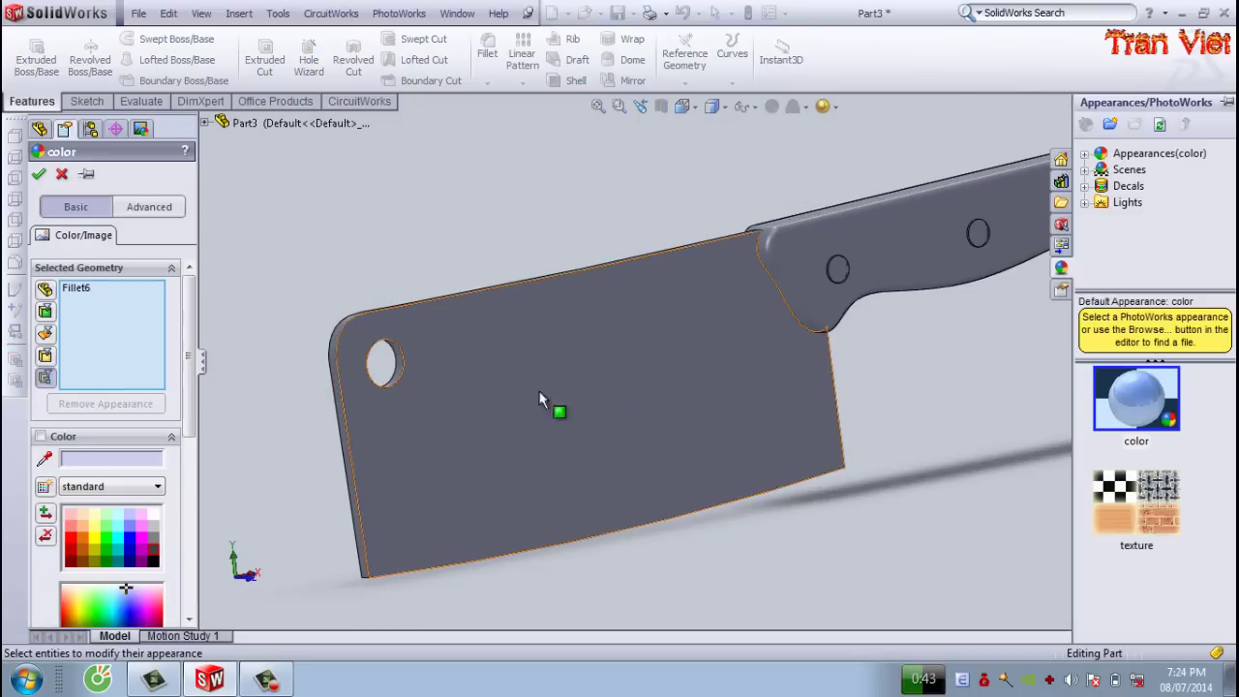
pyautogui.click(61, 174)
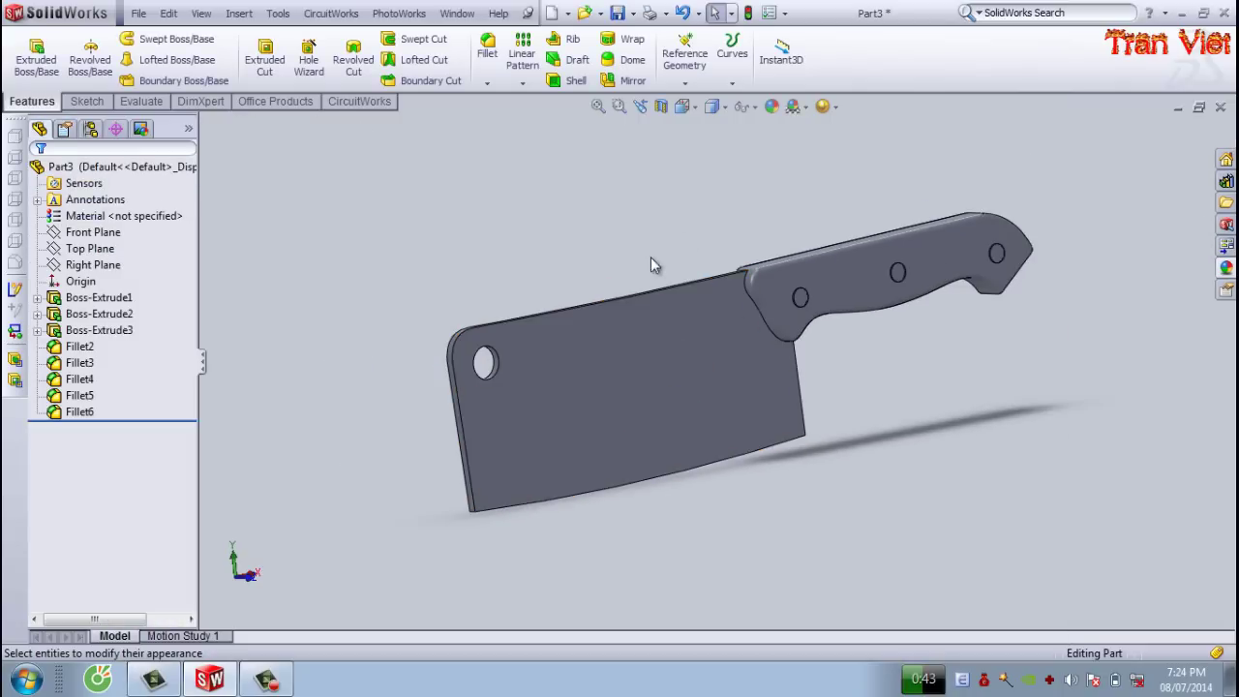
pyautogui.rightClick(609, 378)
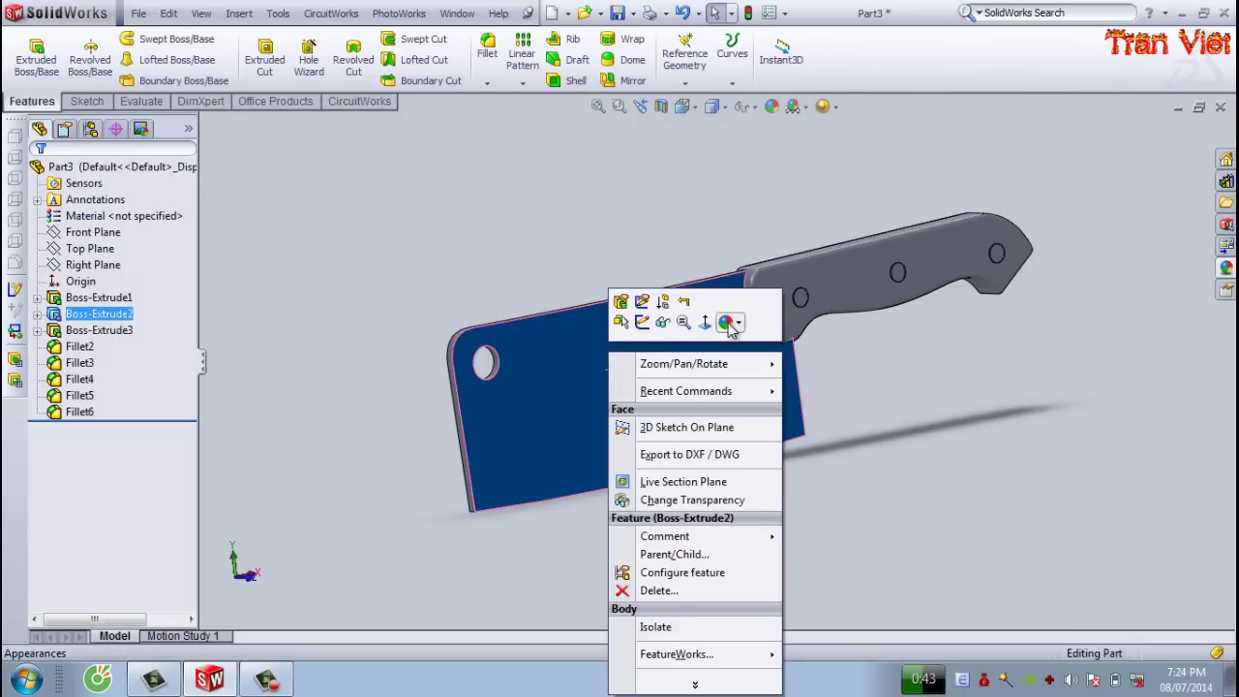
pyautogui.click(731, 326)
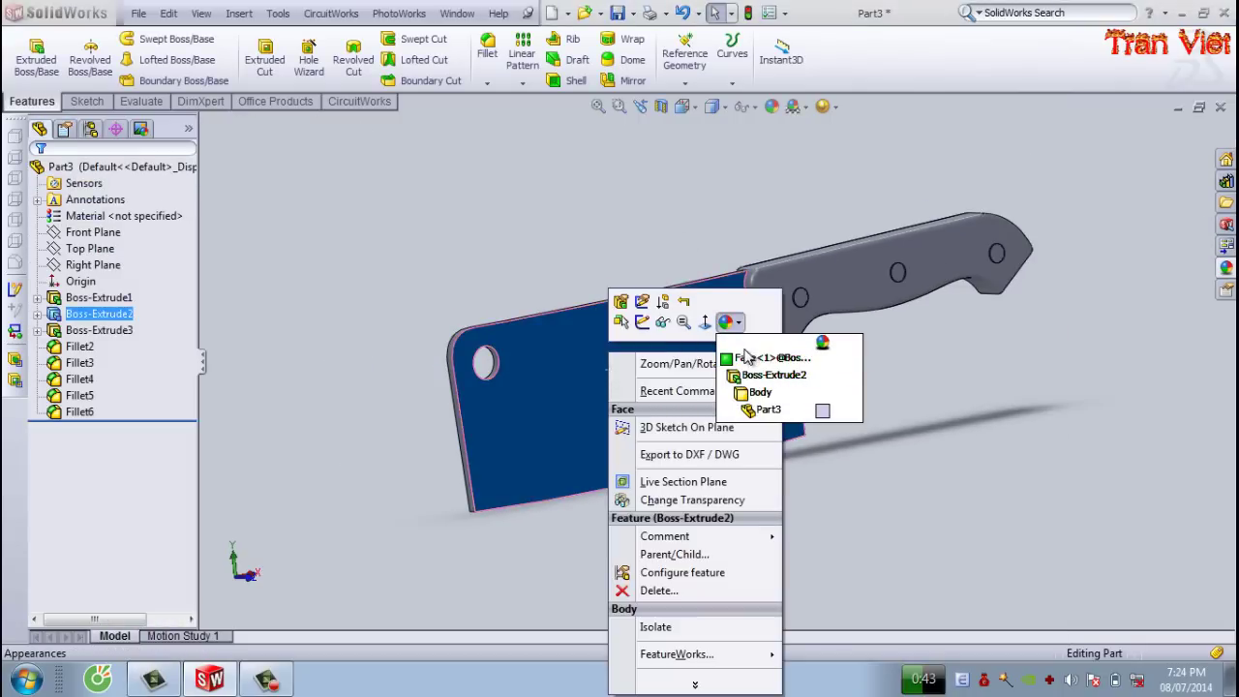
pyautogui.click(774, 375)
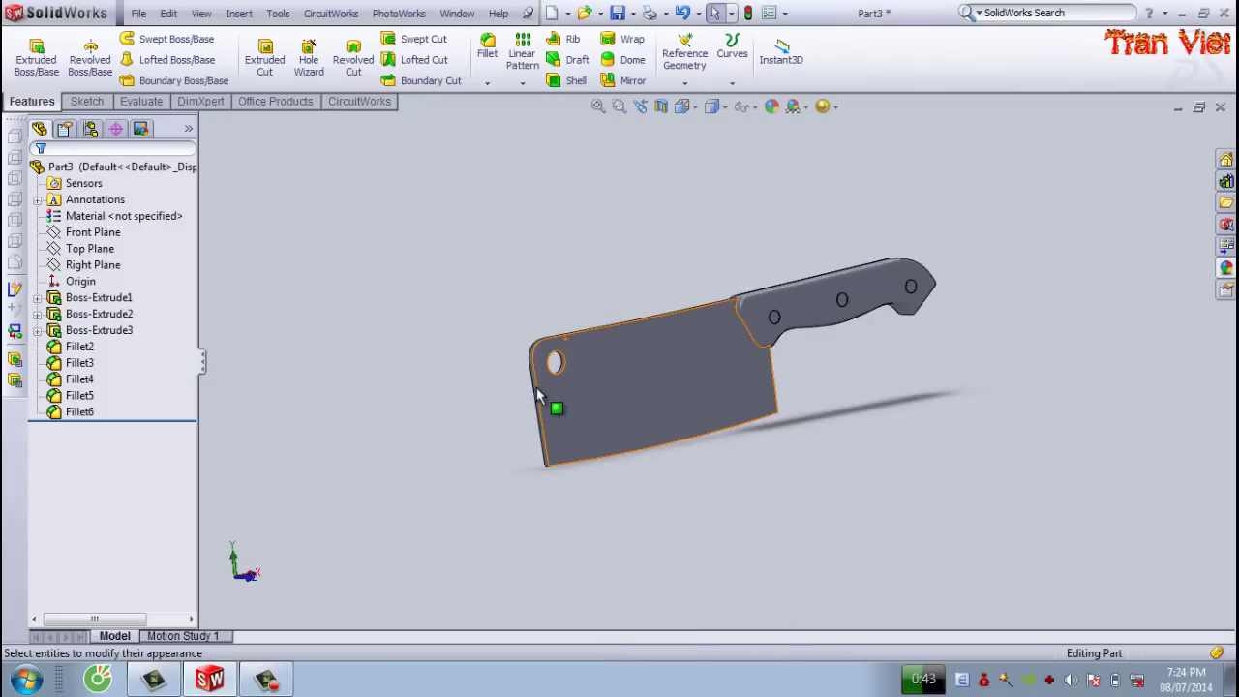
# - Orbit to a flatter view looking along the blade edge
pyautogui.moveTo(632, 405); pyautogui.dragTo(546, 197, button='middle')
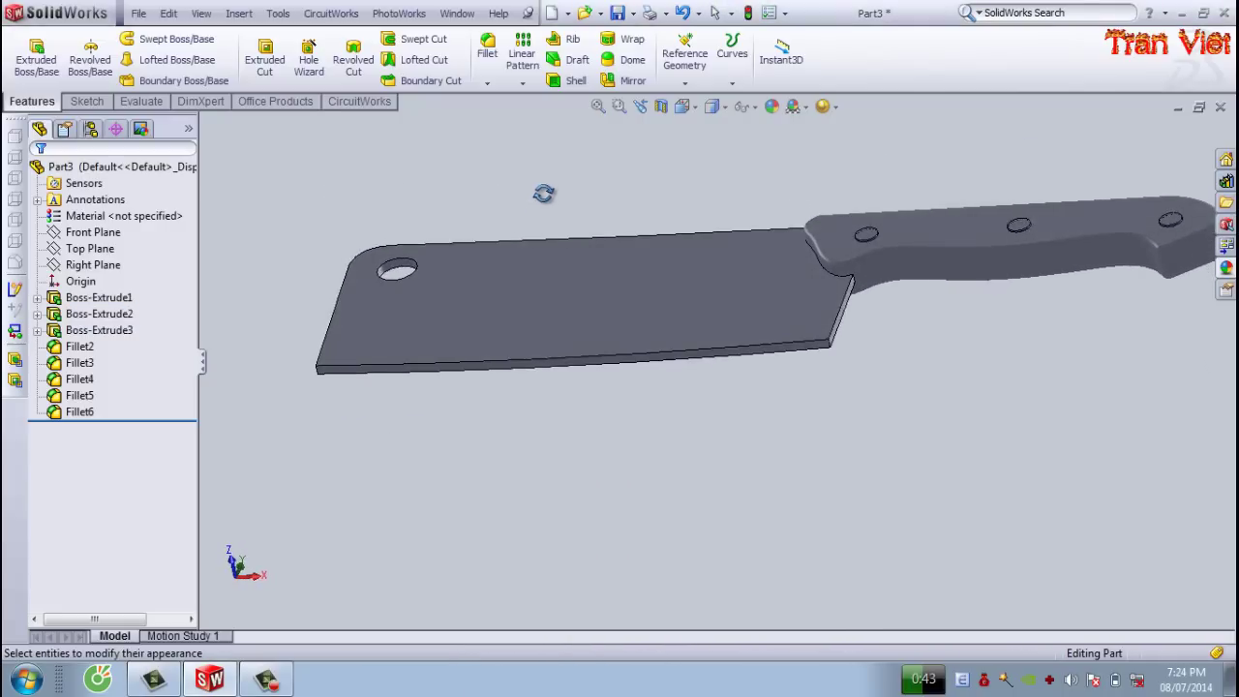
pyautogui.scroll(-3, 475, 373)
pyautogui.moveTo(476, 378); pyautogui.dragTo(614, 323, button='middle')
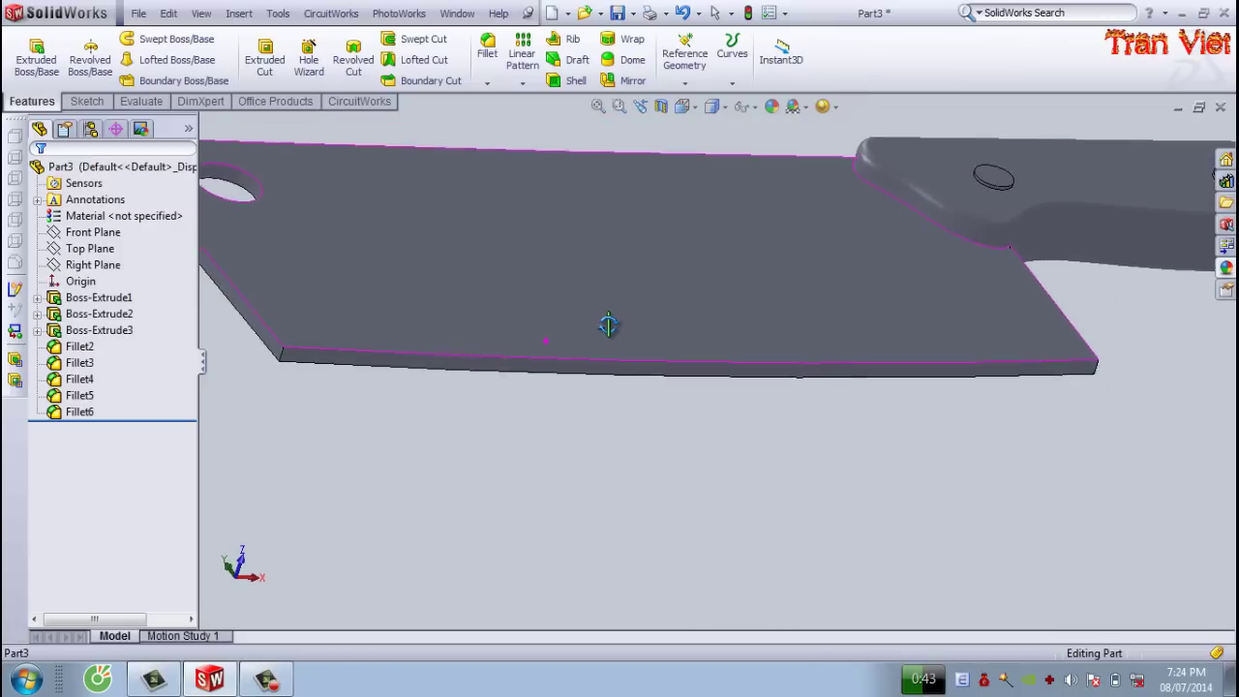
# - Chamfer both bottom blade edges at 1.00 mm and 86°, with the direction flipped
pyautogui.click(487, 83)
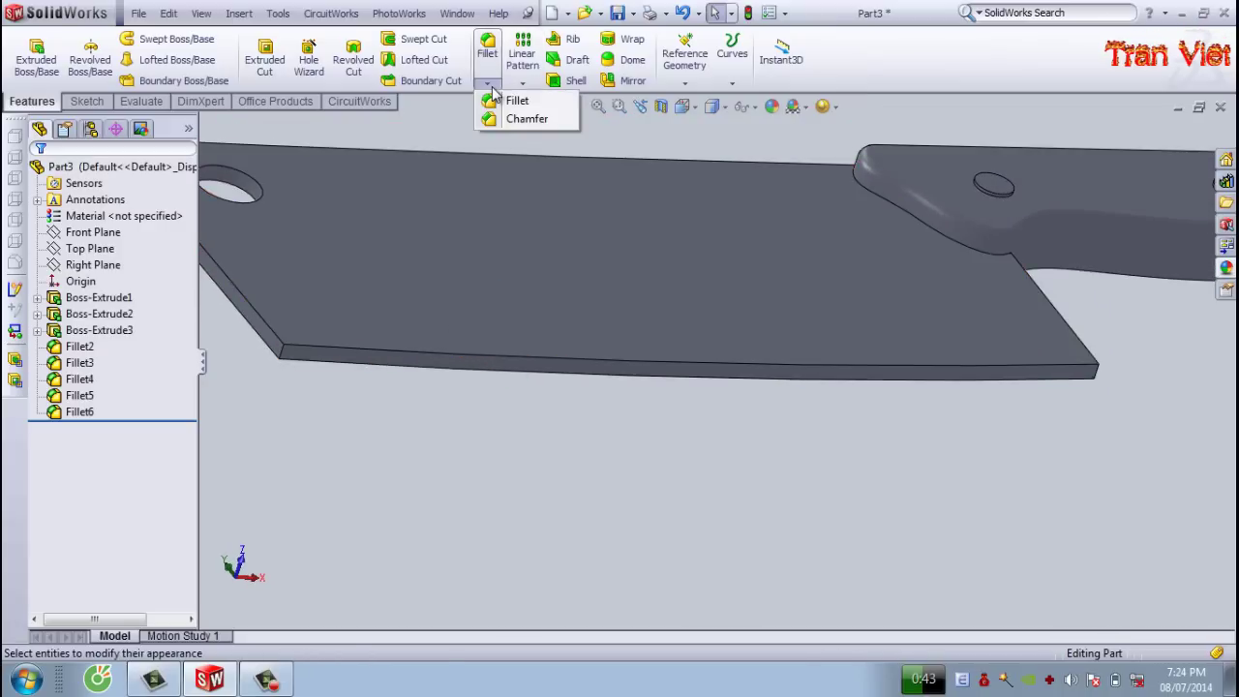
pyautogui.click(518, 120)
pyautogui.write('1')
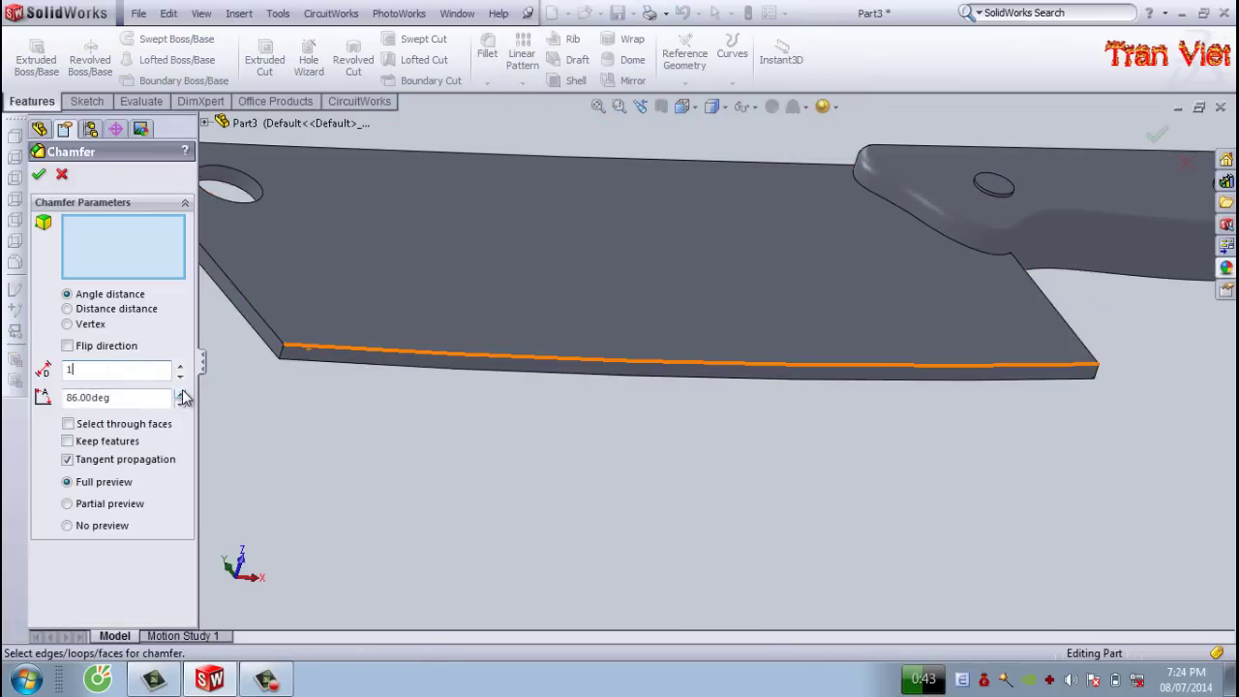
pyautogui.click(313, 352)
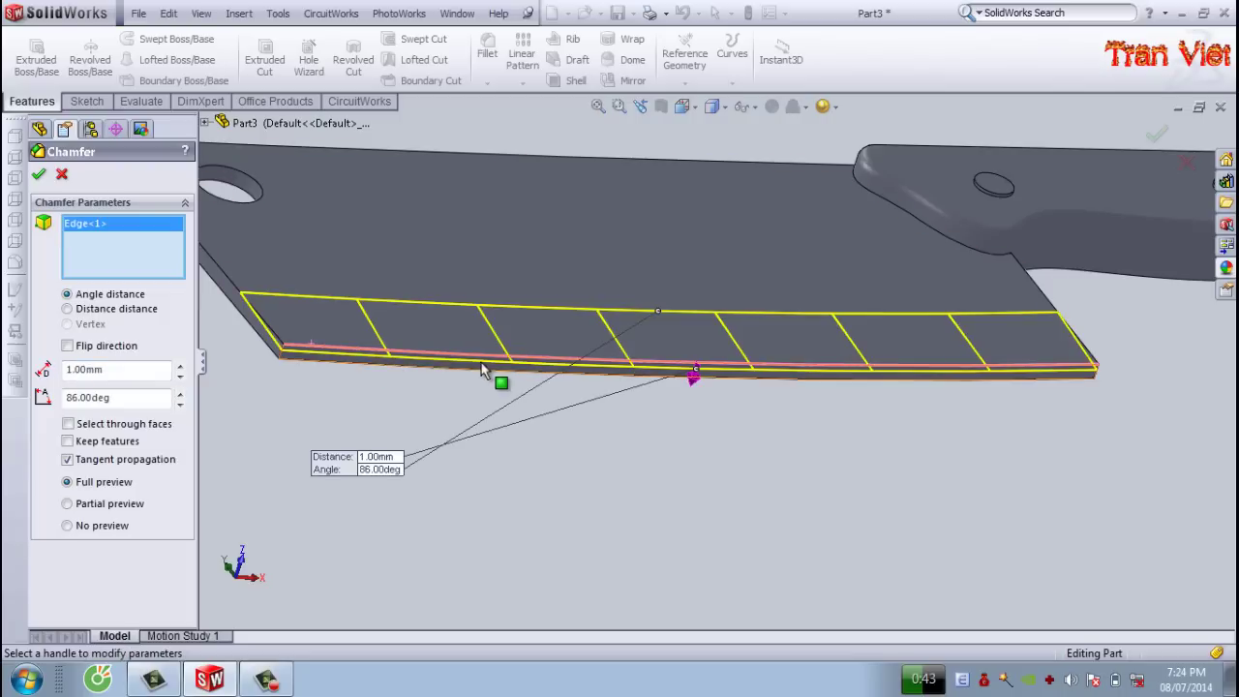
pyautogui.moveTo(484, 371); pyautogui.dragTo(413, 357, button='middle')
pyautogui.click(455, 377)
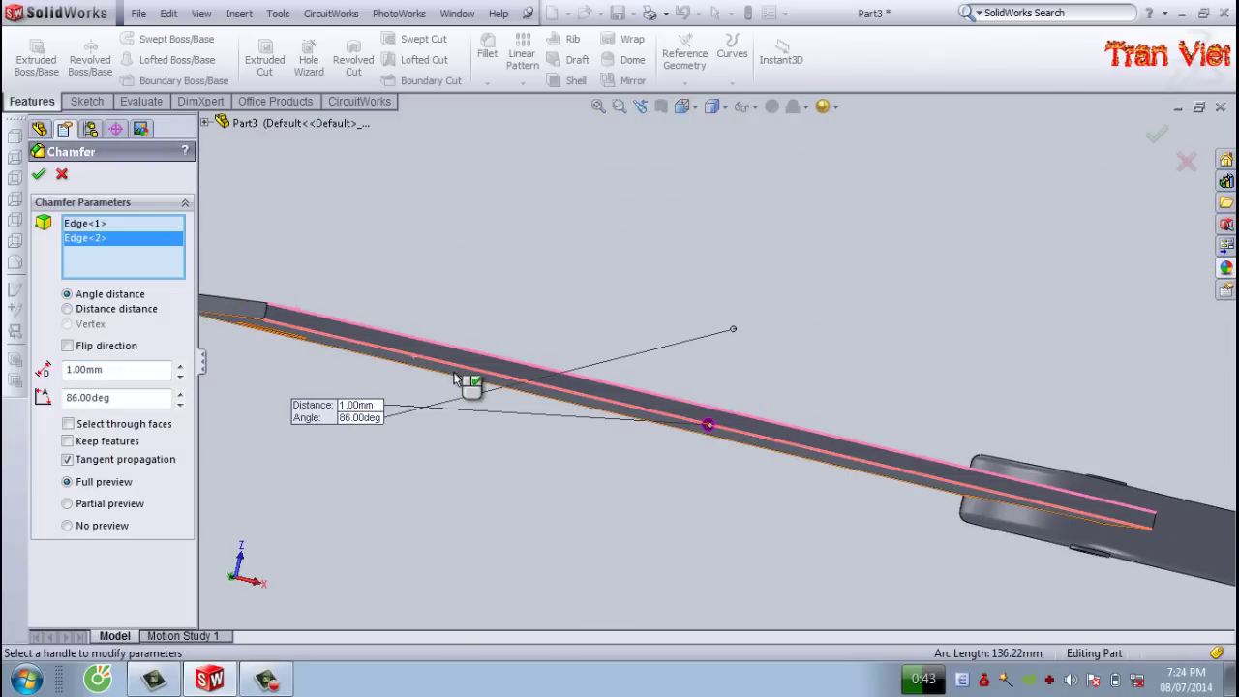
pyautogui.click(707, 426)
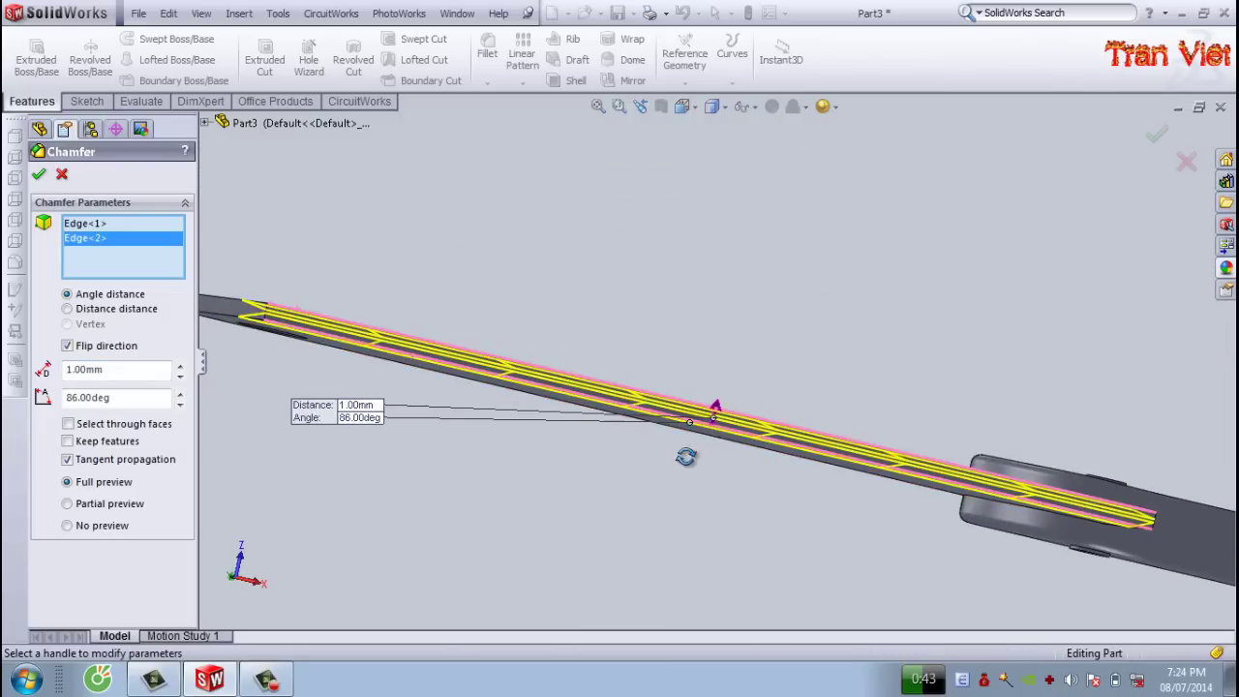
pyautogui.hotkey('ctrl', 'shift', 'z')
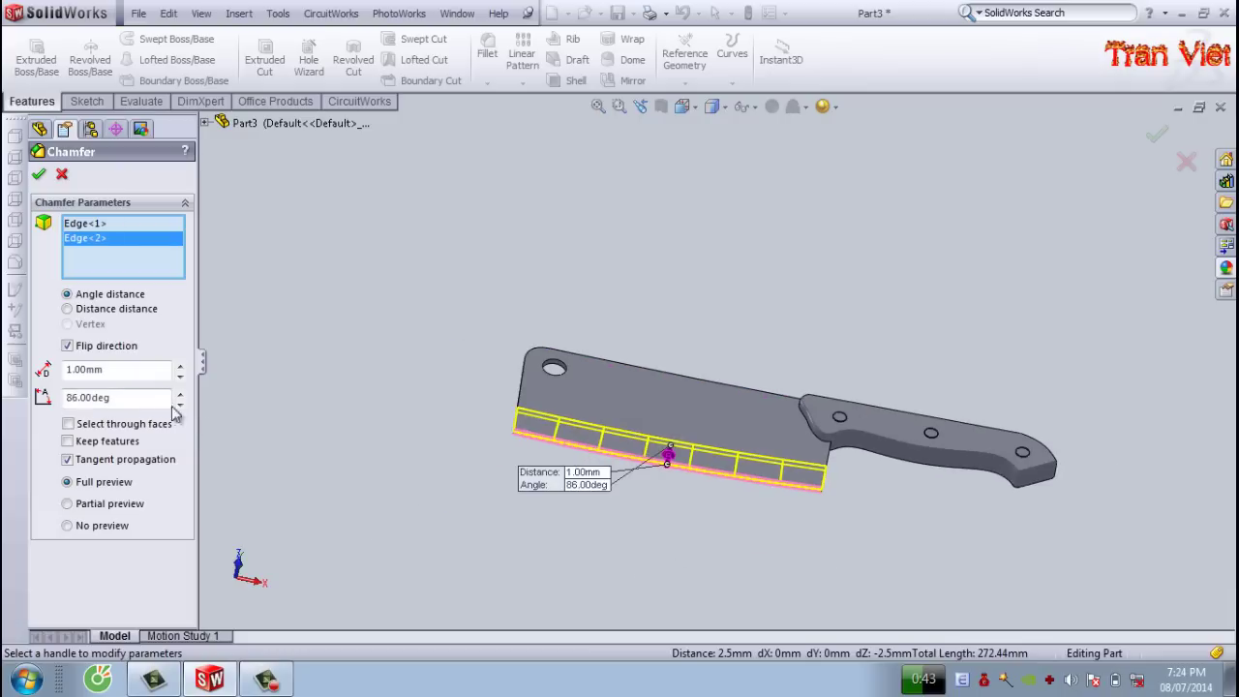
pyautogui.scroll(-3, 580, 473)
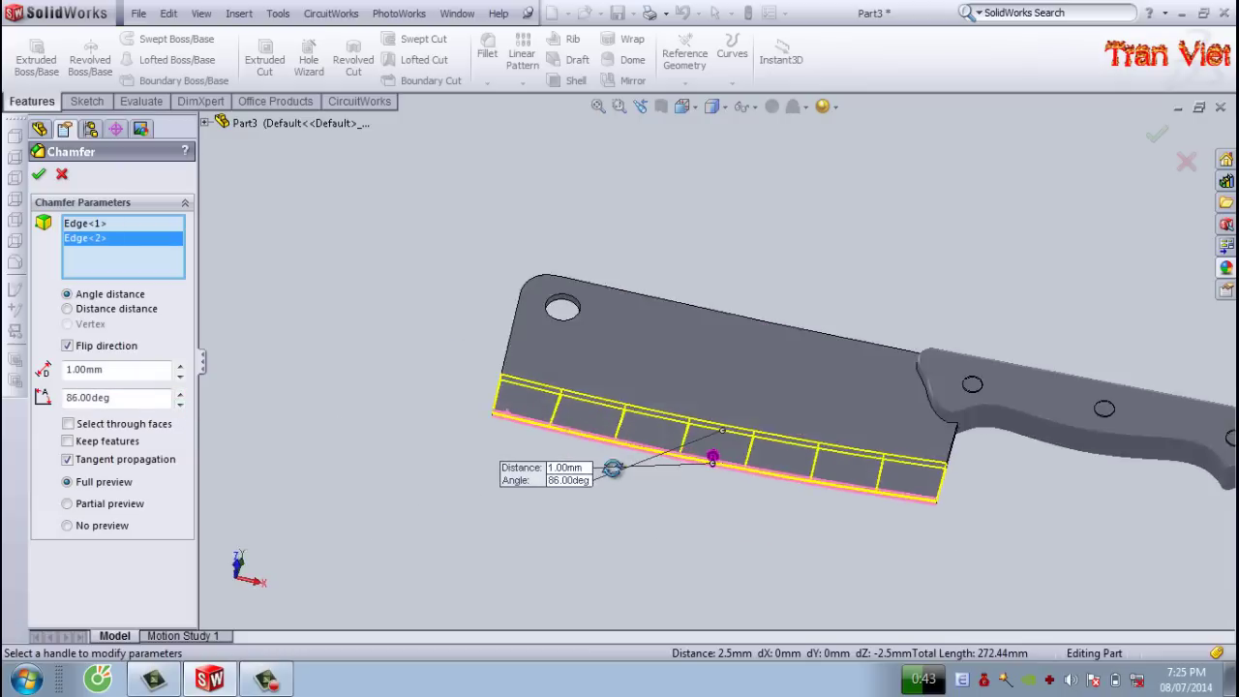
# - Accept Chamfer1 and start editing the Boss-Extrude2 blade appearance
pyautogui.click(37, 174)
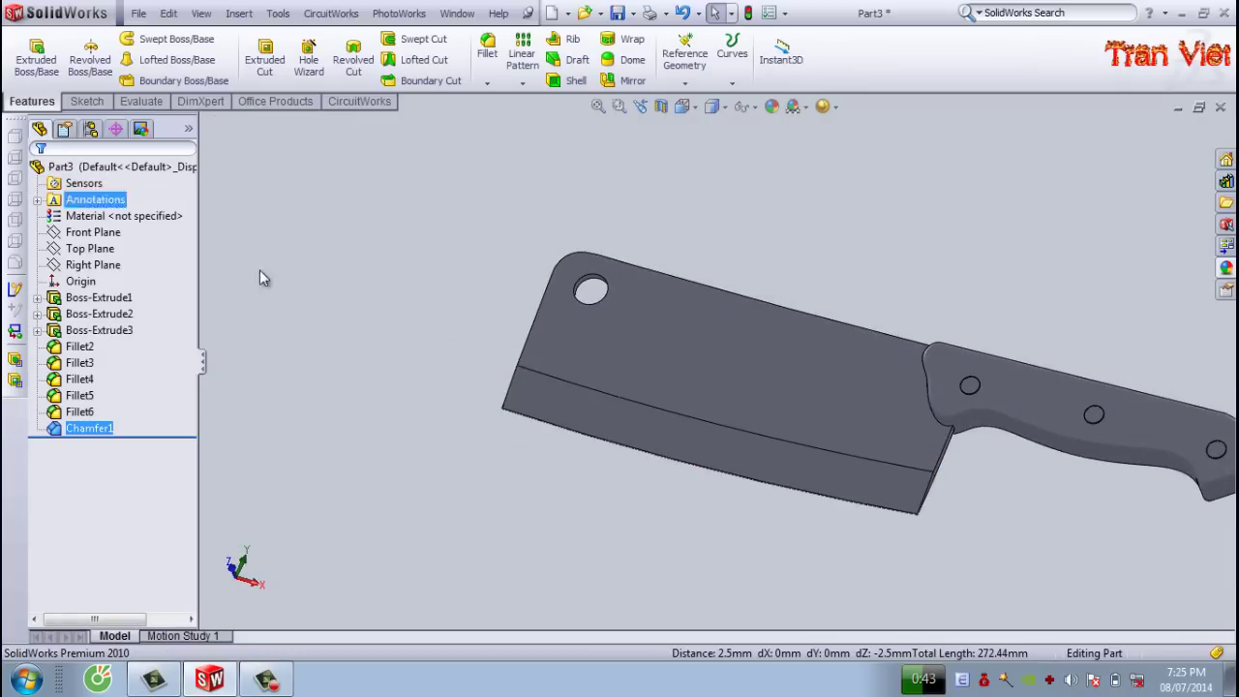
pyautogui.moveTo(824, 362)
pyautogui.mouseDown(button='middle')
pyautogui.moveTo(952, 377)
pyautogui.moveTo(968, 351)
pyautogui.moveTo(1037, 321)
pyautogui.moveTo(747, 410)
pyautogui.moveTo(788, 400)
pyautogui.moveTo(770, 547)
pyautogui.mouseUp(button='middle')
pyautogui.scroll(-3, 499, 440)
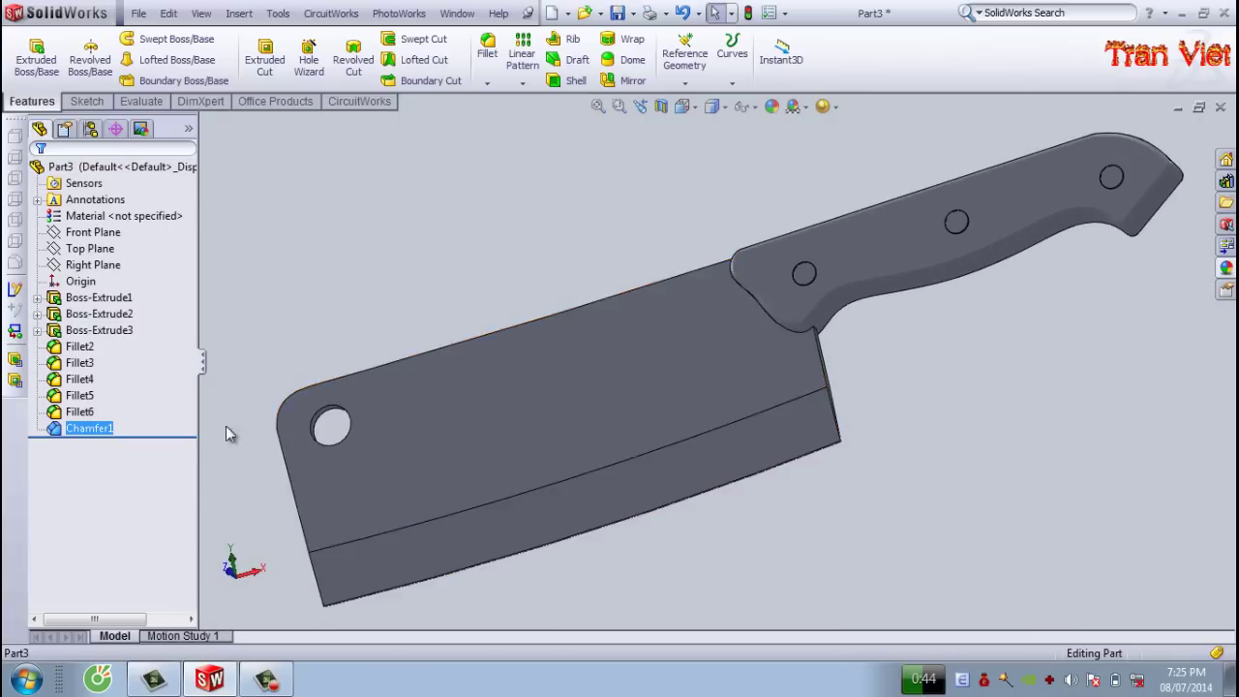
pyautogui.click(442, 391)
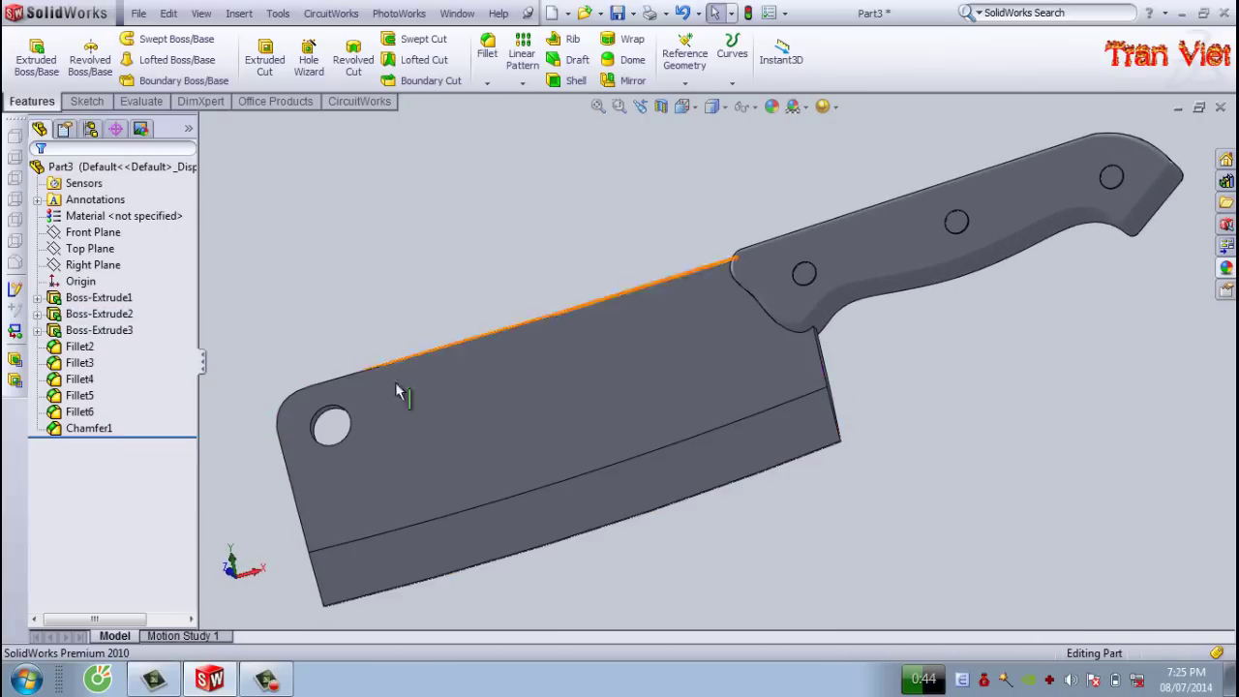
pyautogui.rightClick(111, 313)
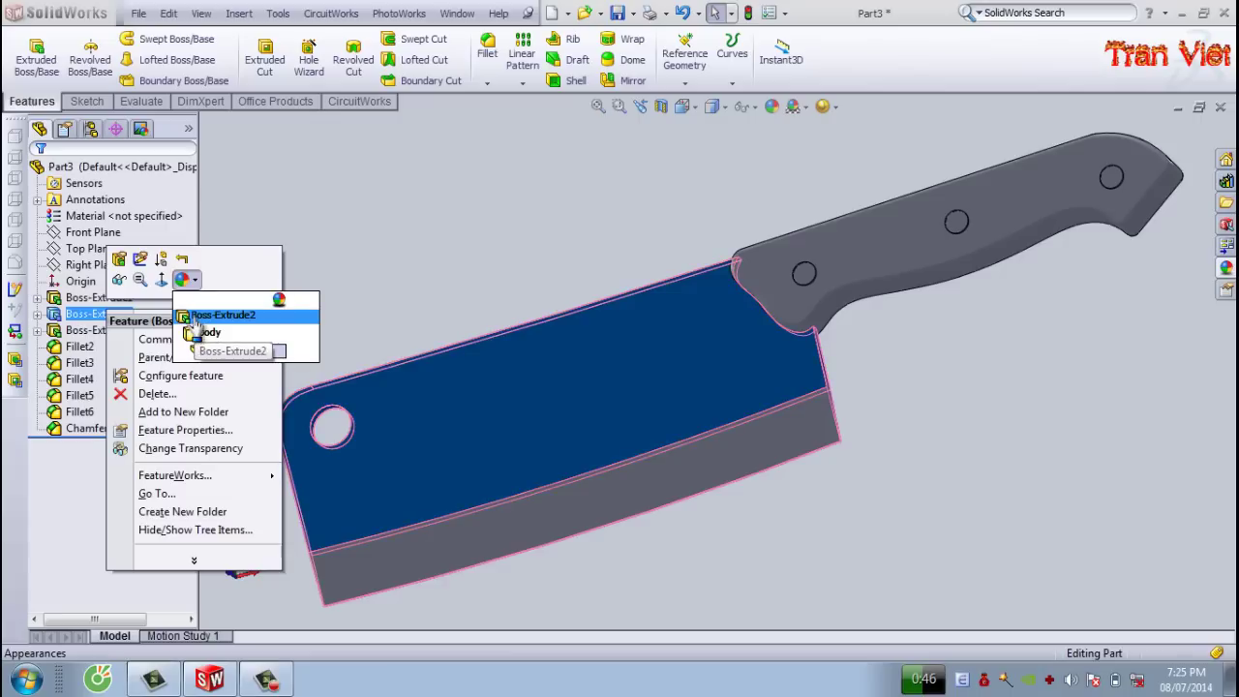
pyautogui.click(232, 313)
# - Colour the blade body dark grey and confirm it
pyautogui.moveTo(401, 404)
pyautogui.mouseDown(button='middle')
pyautogui.moveTo(465, 346)
pyautogui.moveTo(232, 489)
pyautogui.mouseUp(button='middle')
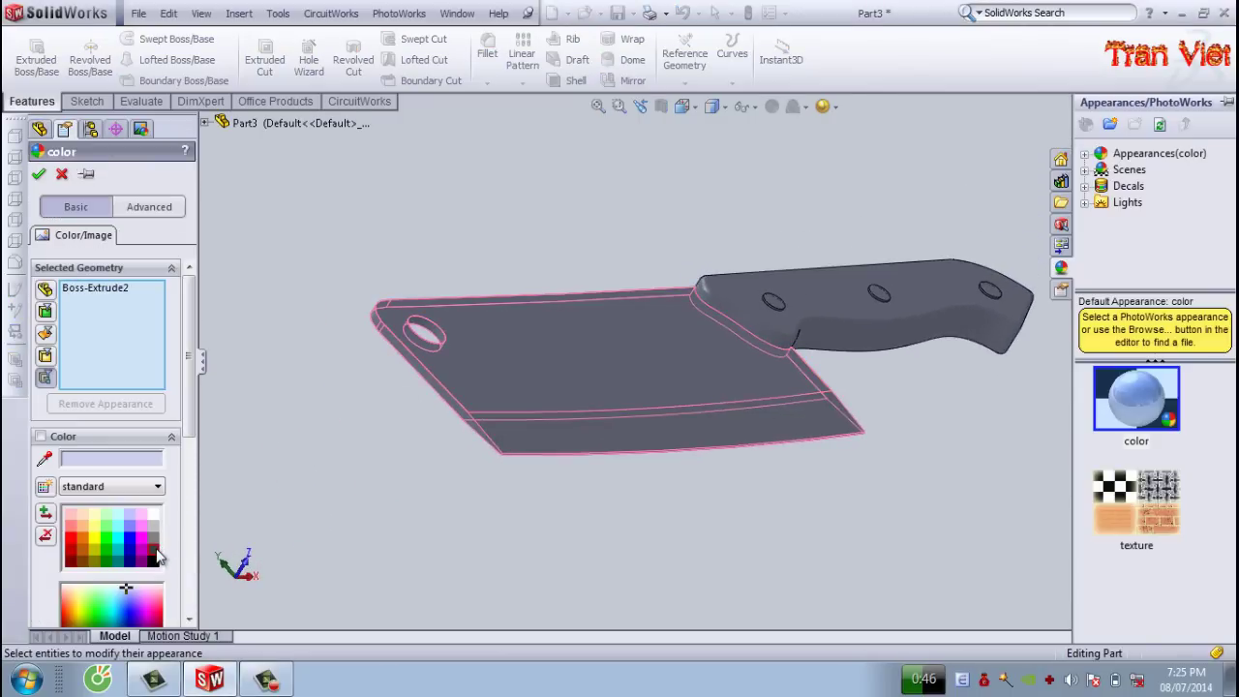
pyautogui.scroll(2, 261, 489)
pyautogui.scroll(1, 323, 493)
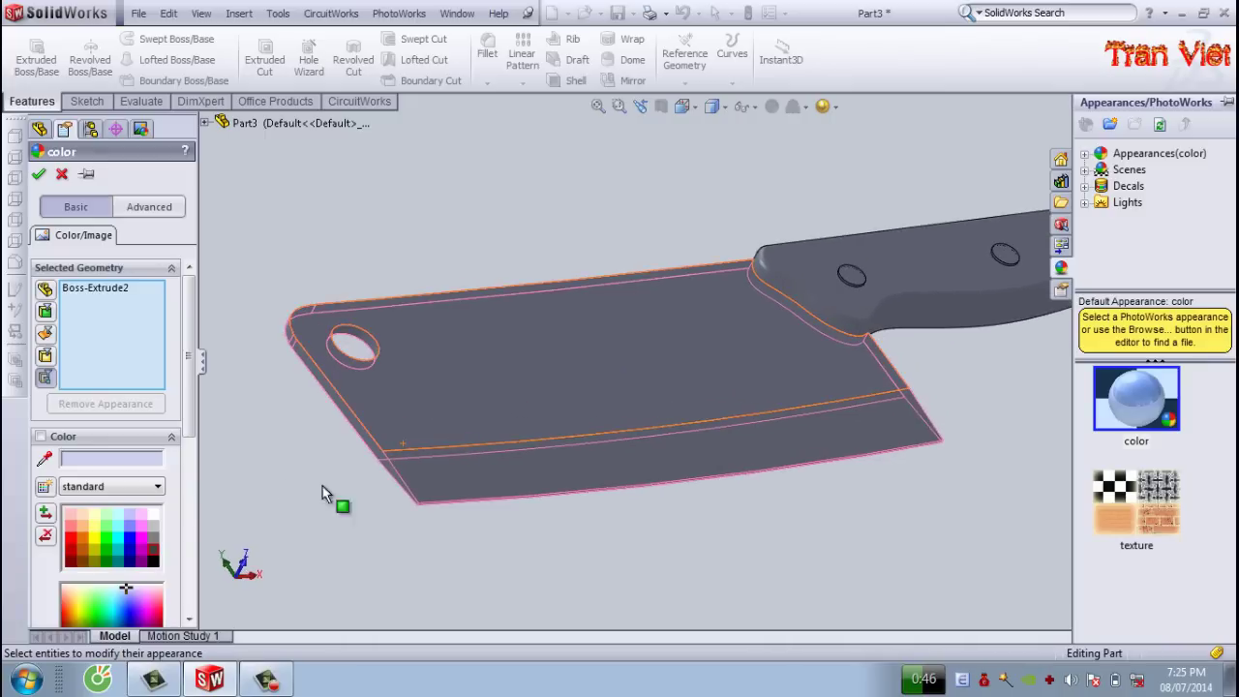
pyautogui.click(158, 548)
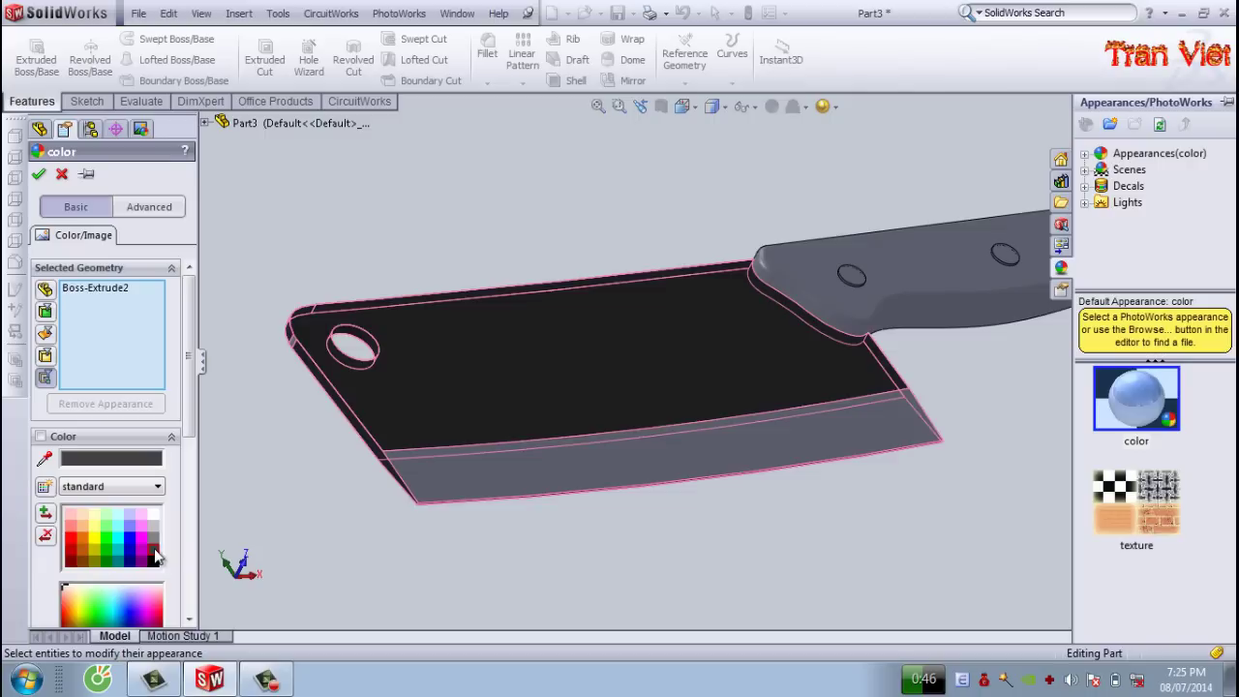
pyautogui.click(154, 533)
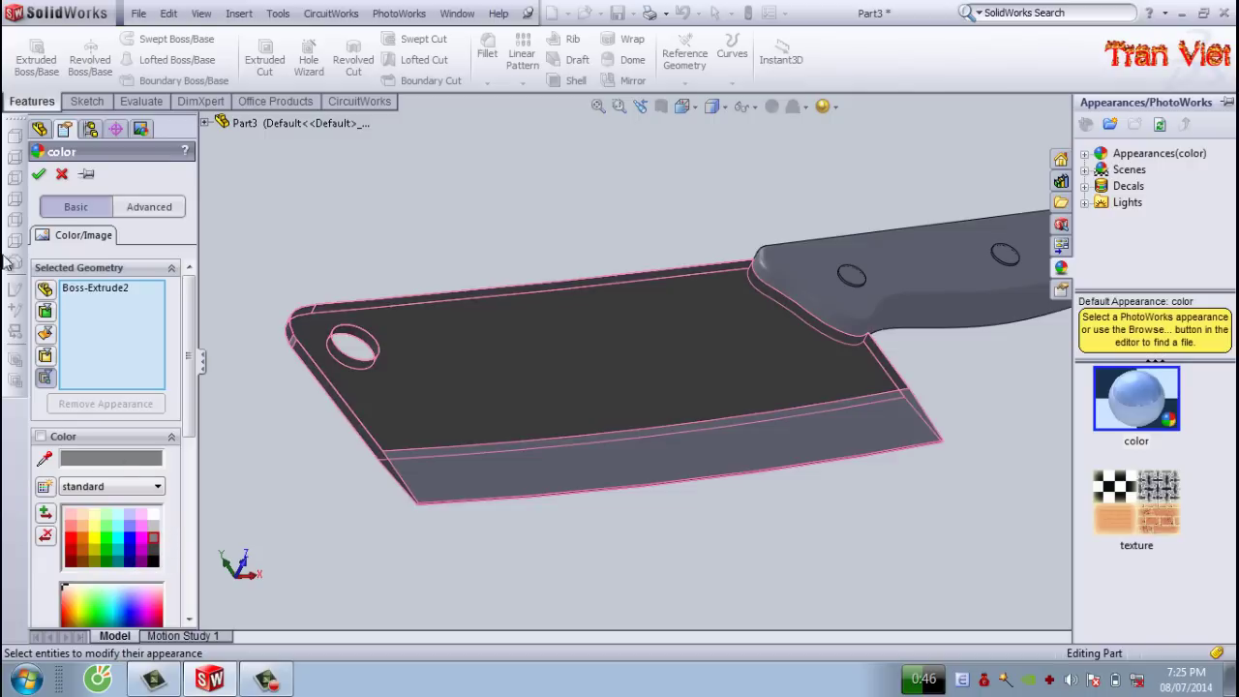
pyautogui.click(40, 175)
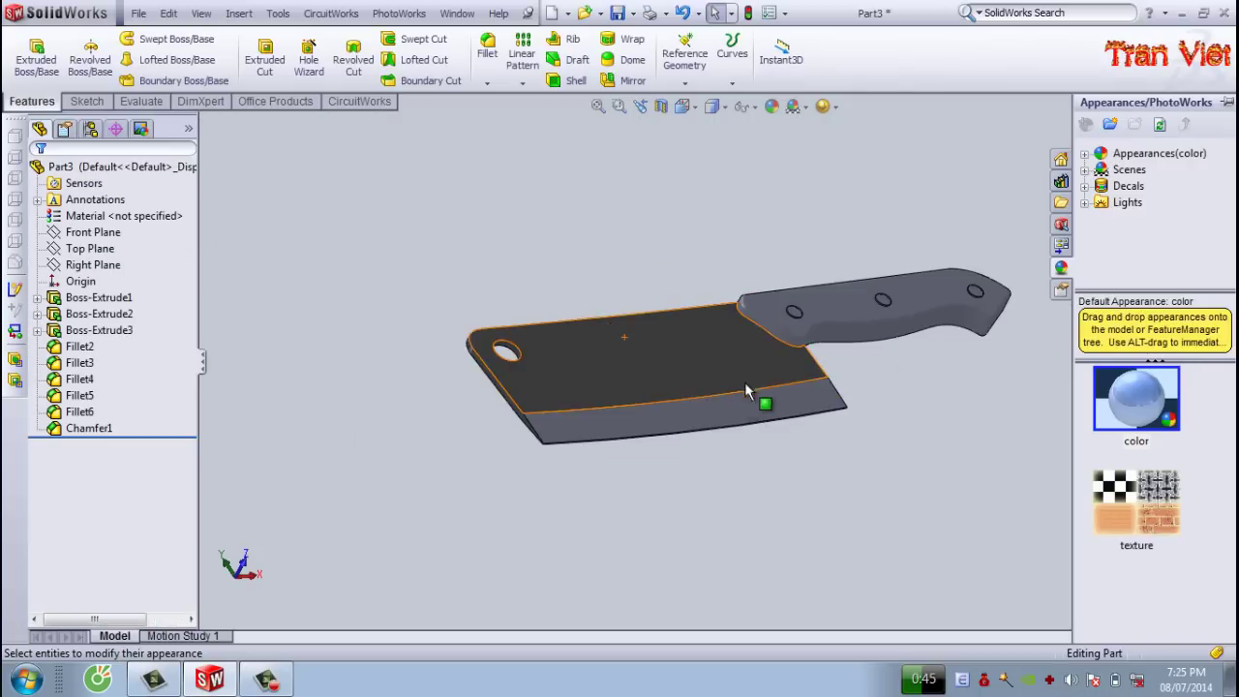
pyautogui.moveTo(745, 381); pyautogui.dragTo(736, 504, button='middle')
pyautogui.scroll(2, 852, 344)
# - Colour the Boss-Extrude1 handle body black
pyautogui.moveTo(852, 345); pyautogui.dragTo(802, 284, button='middle')
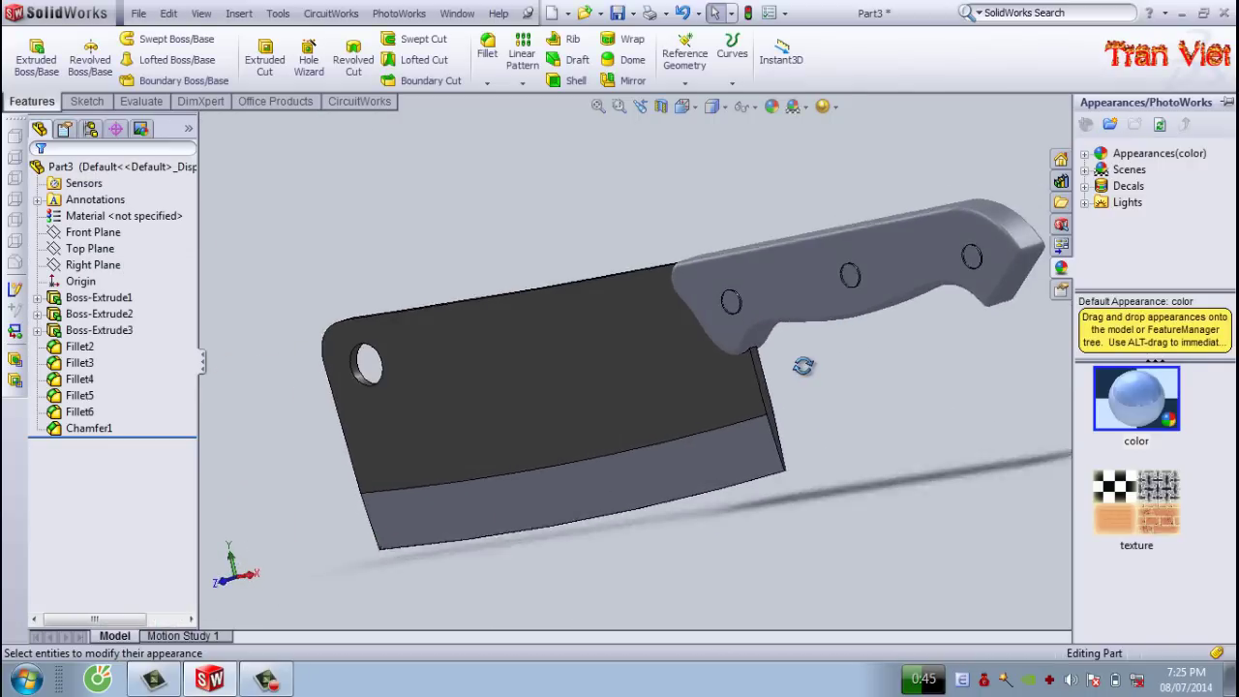
pyautogui.click(758, 285)
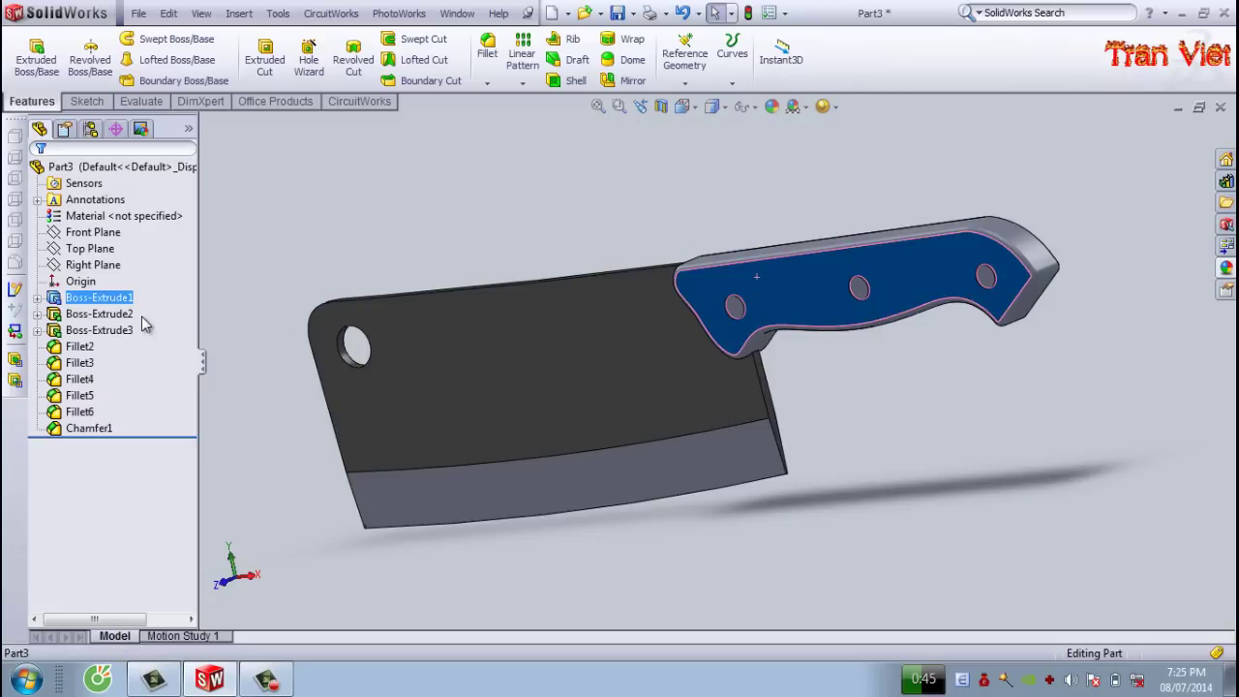
pyautogui.rightClick(135, 300)
pyautogui.click(206, 272)
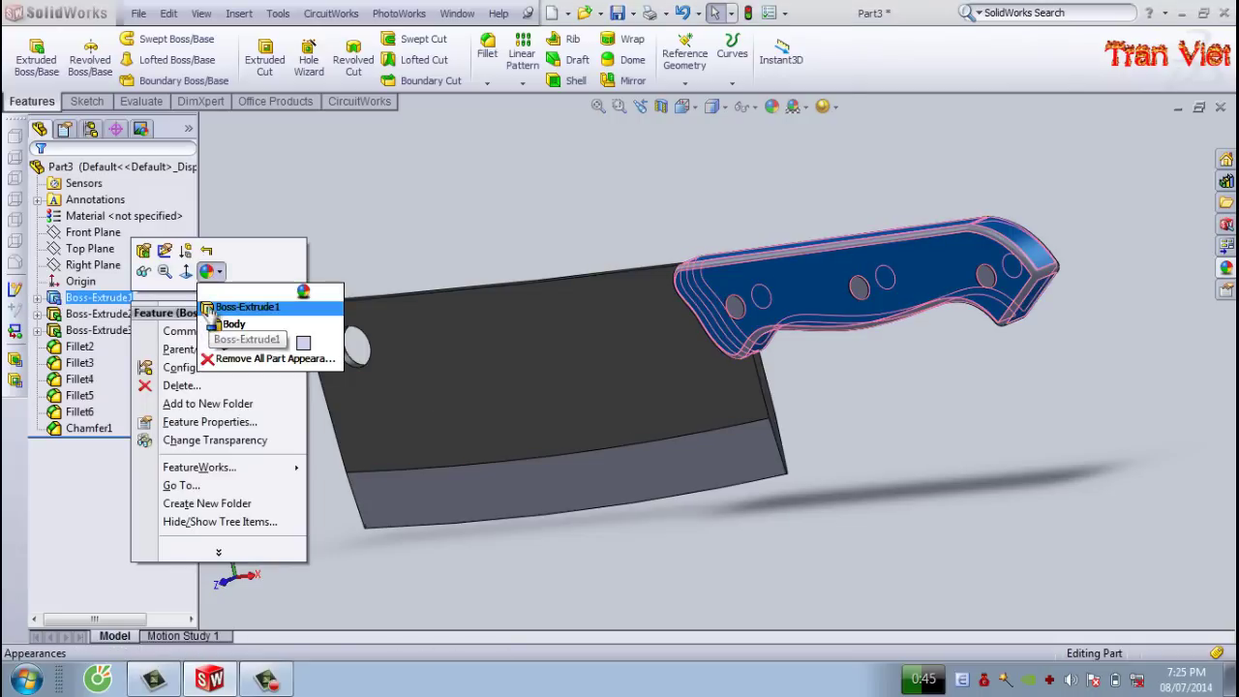
pyautogui.click(209, 308)
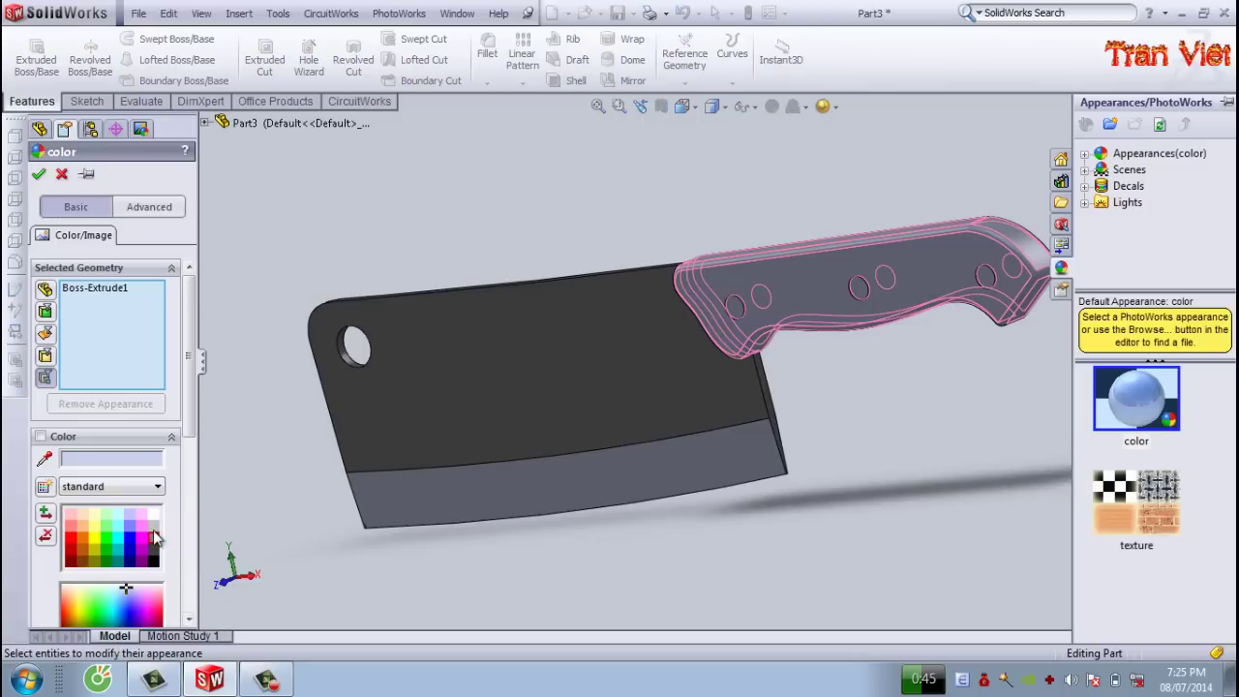
pyautogui.click(153, 557)
# - Add the Fillet6 and Fillet2 faces to the black handle colouring
pyautogui.scroll(-2, 816, 355)
pyautogui.scroll(-2, 791, 261)
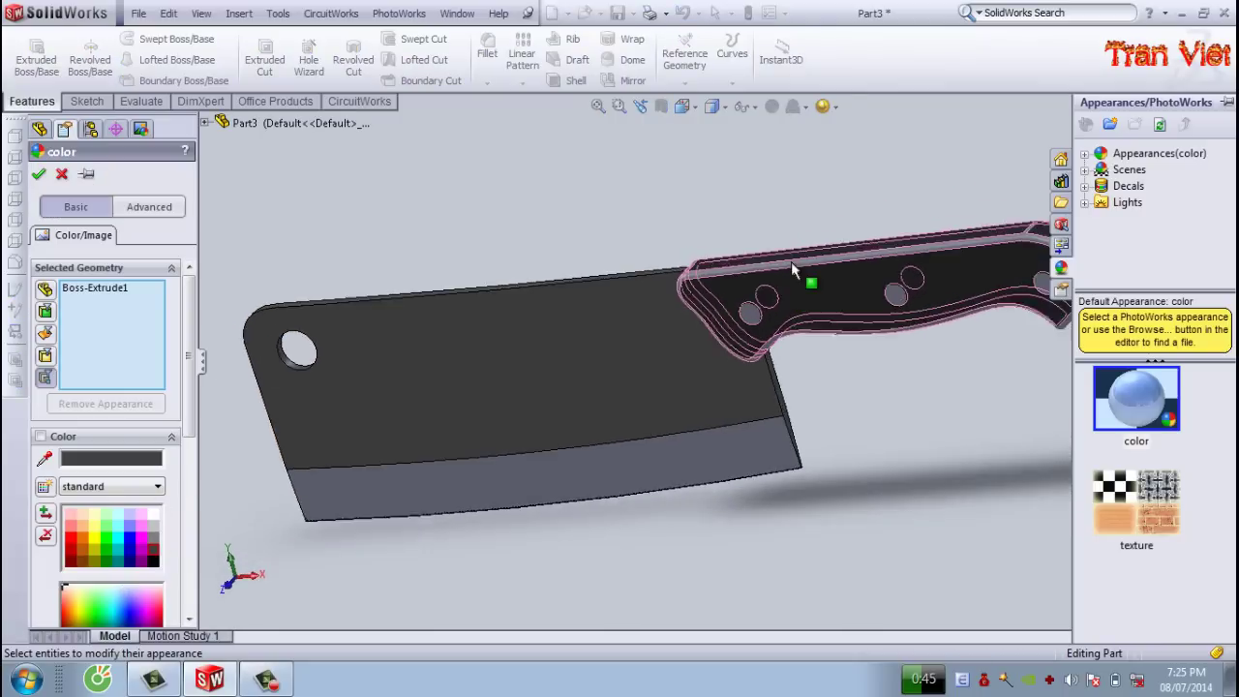
pyautogui.scroll(-2, 753, 275)
pyautogui.click(727, 313)
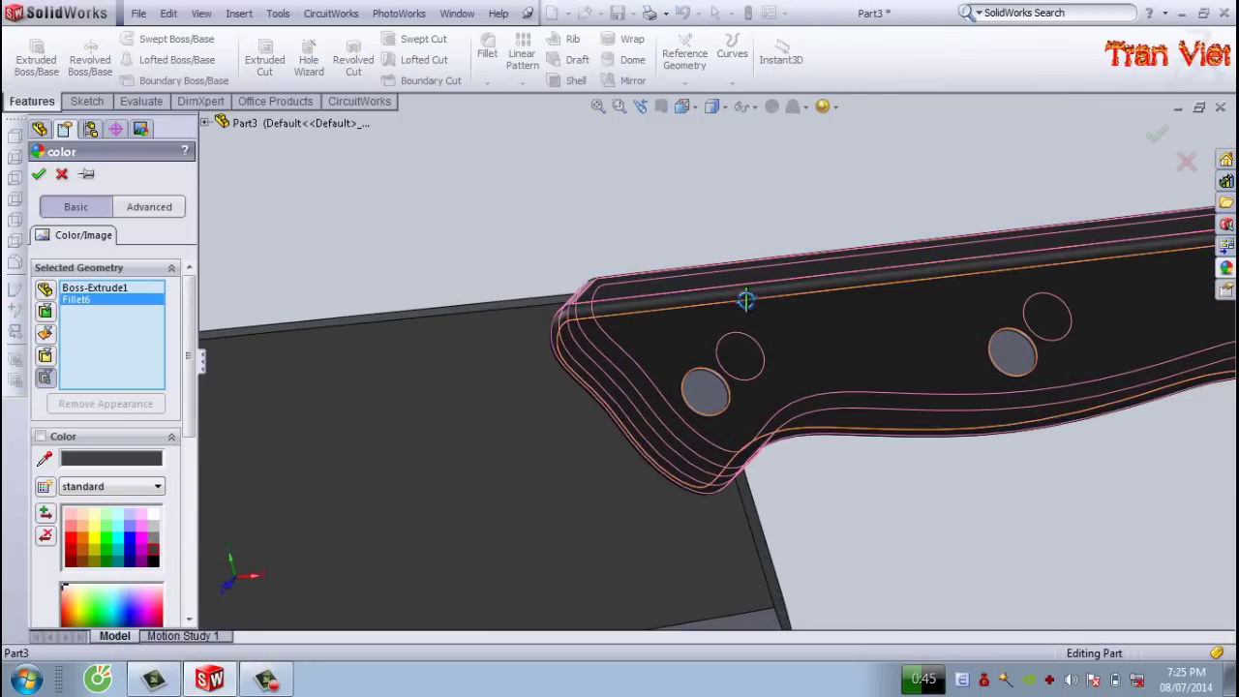
pyautogui.moveTo(741, 296); pyautogui.dragTo(736, 317, button='middle')
pyautogui.scroll(-2, 736, 317)
pyautogui.scroll(-2, 639, 304)
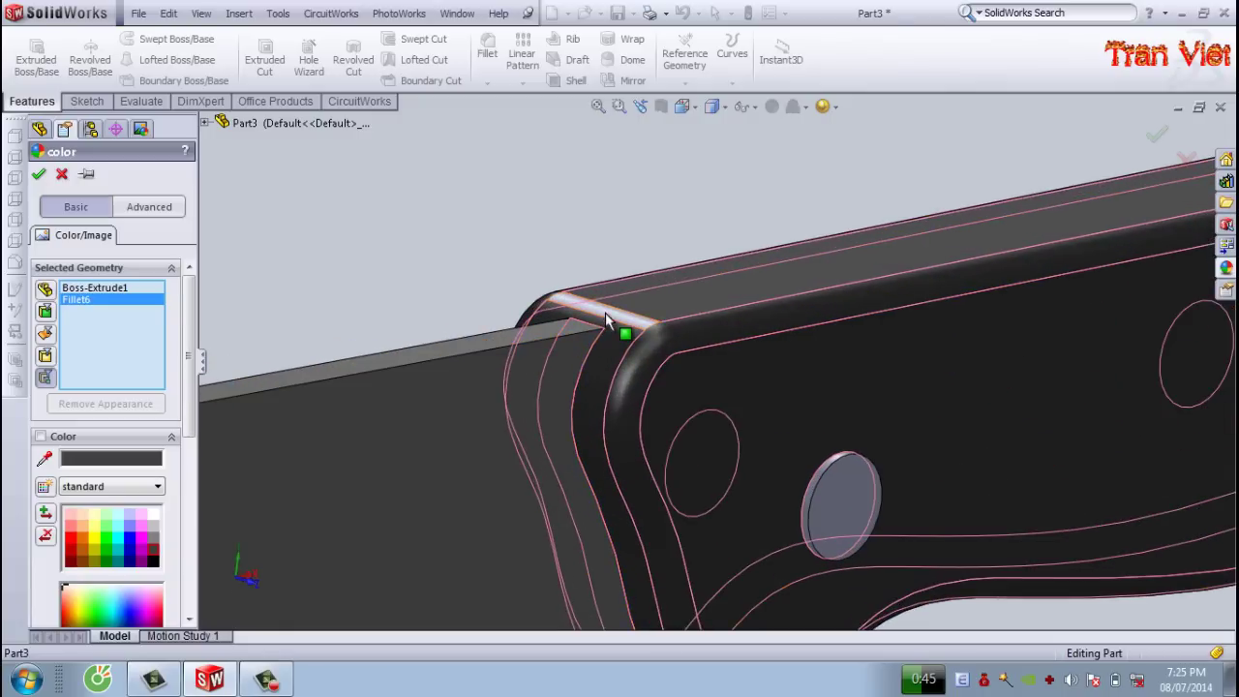
pyautogui.click(606, 254)
# - Add the Fillet4 faces and confirm the black handle appearance
pyautogui.scroll(-1, 707, 380)
pyautogui.scroll(3, 706, 384)
pyautogui.moveTo(783, 326)
pyautogui.mouseDown(button='middle')
pyautogui.moveTo(746, 359)
pyautogui.moveTo(650, 243)
pyautogui.mouseUp(button='middle')
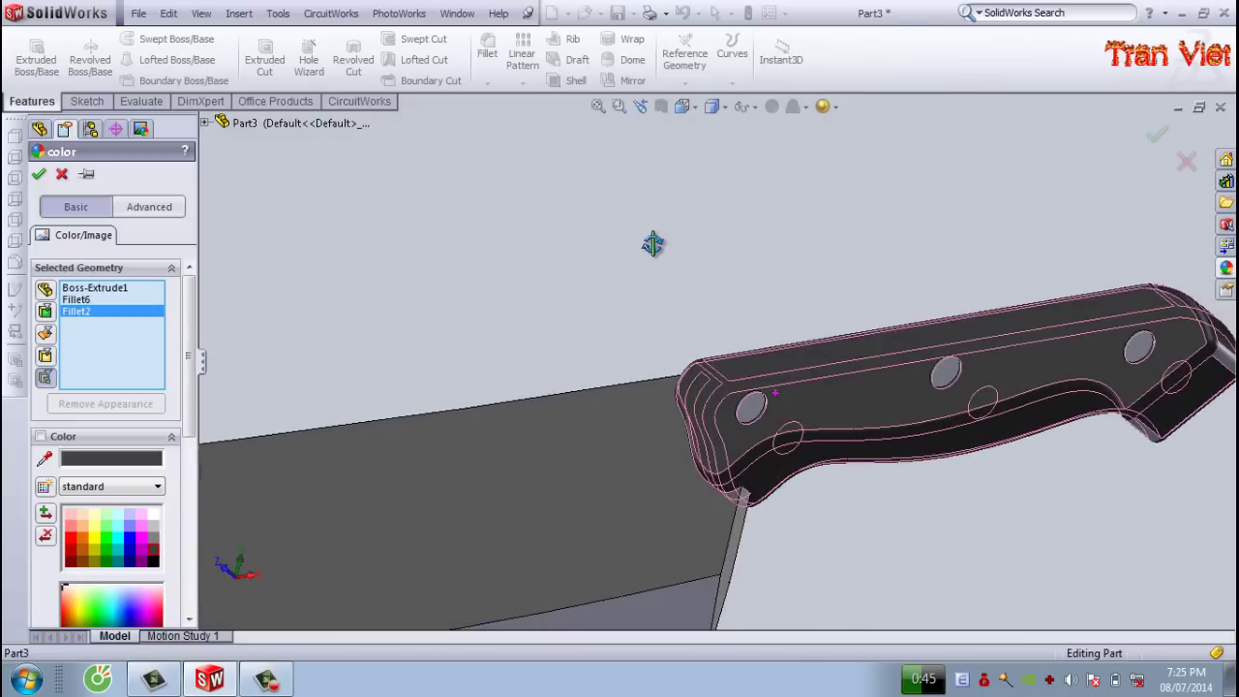
pyautogui.scroll(-2, 1083, 387)
pyautogui.moveTo(1095, 377); pyautogui.dragTo(1135, 436, button='middle')
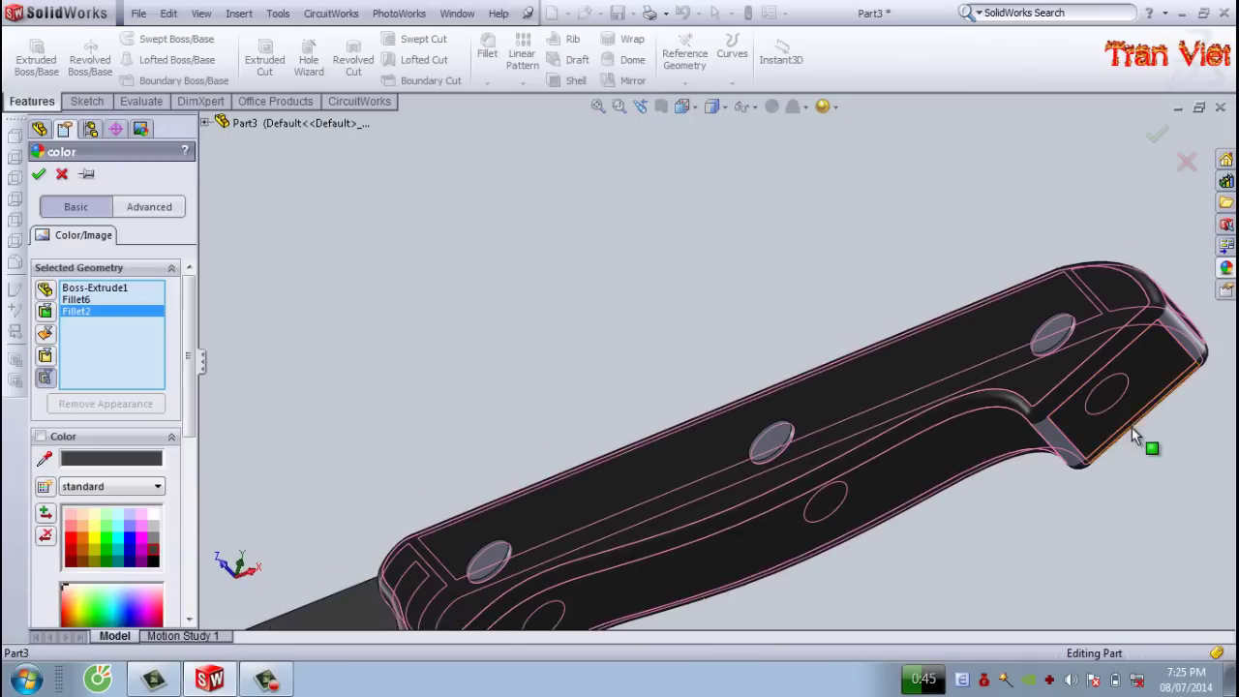
pyautogui.click(1068, 452)
pyautogui.scroll(3, 742, 567)
pyautogui.scroll(2, 600, 555)
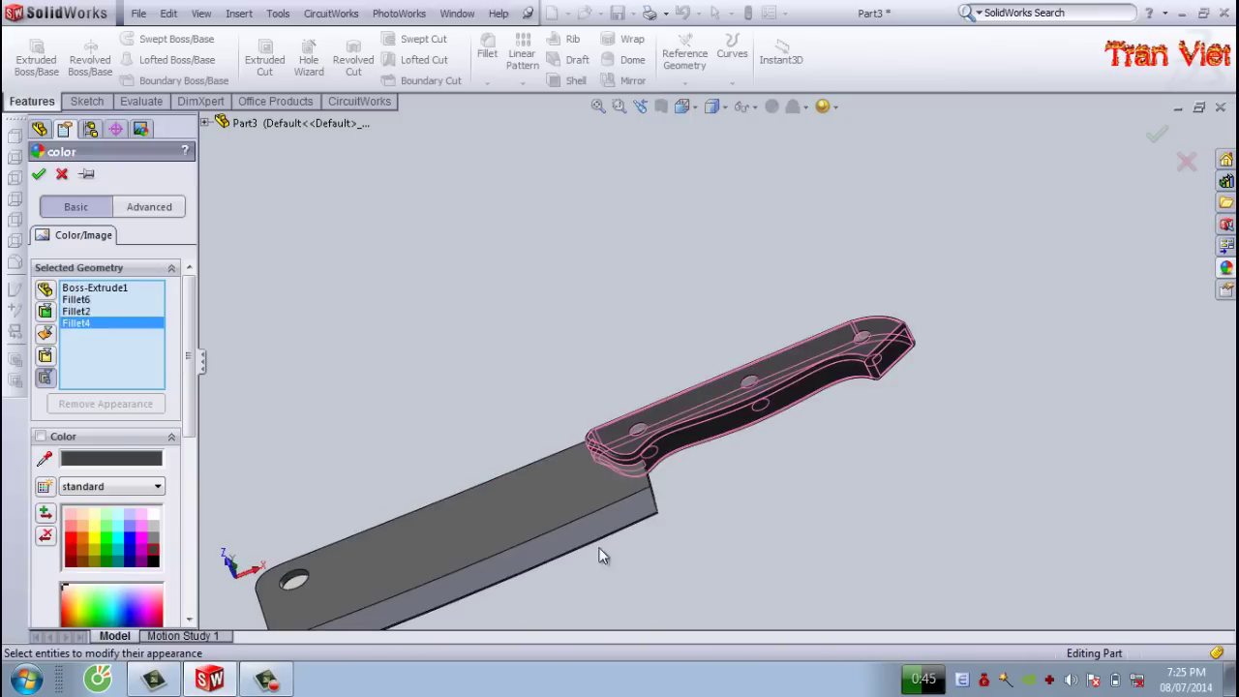
pyautogui.click(38, 174)
# - Open the Chamfer1 edge appearance and confirm it unchanged, keeping it lighter grey
pyautogui.scroll(-3, 517, 600)
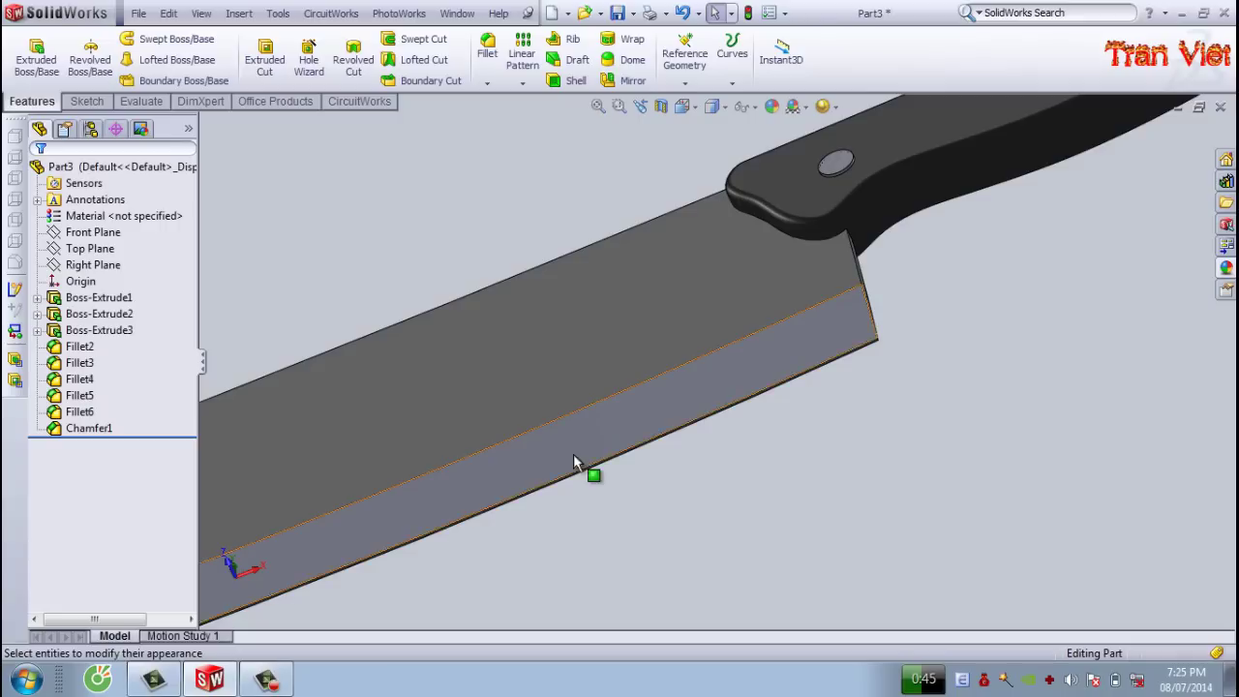
pyautogui.click(573, 452)
pyautogui.rightClick(105, 428)
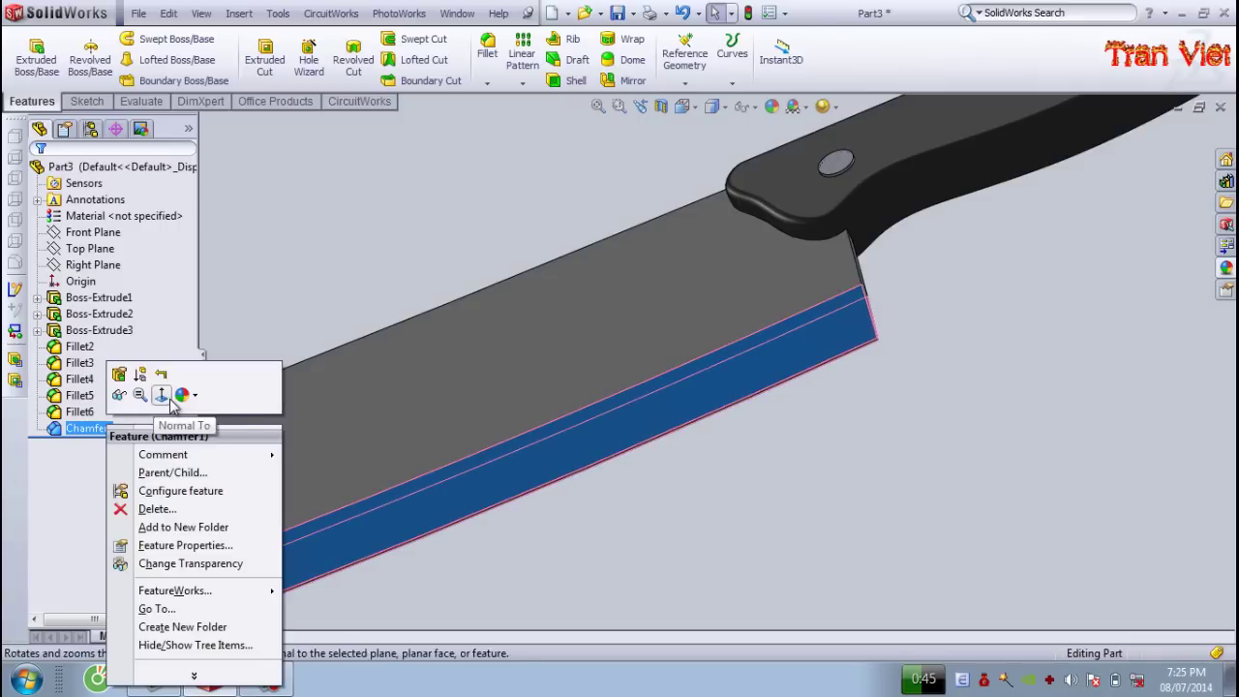
pyautogui.click(187, 394)
pyautogui.click(200, 432)
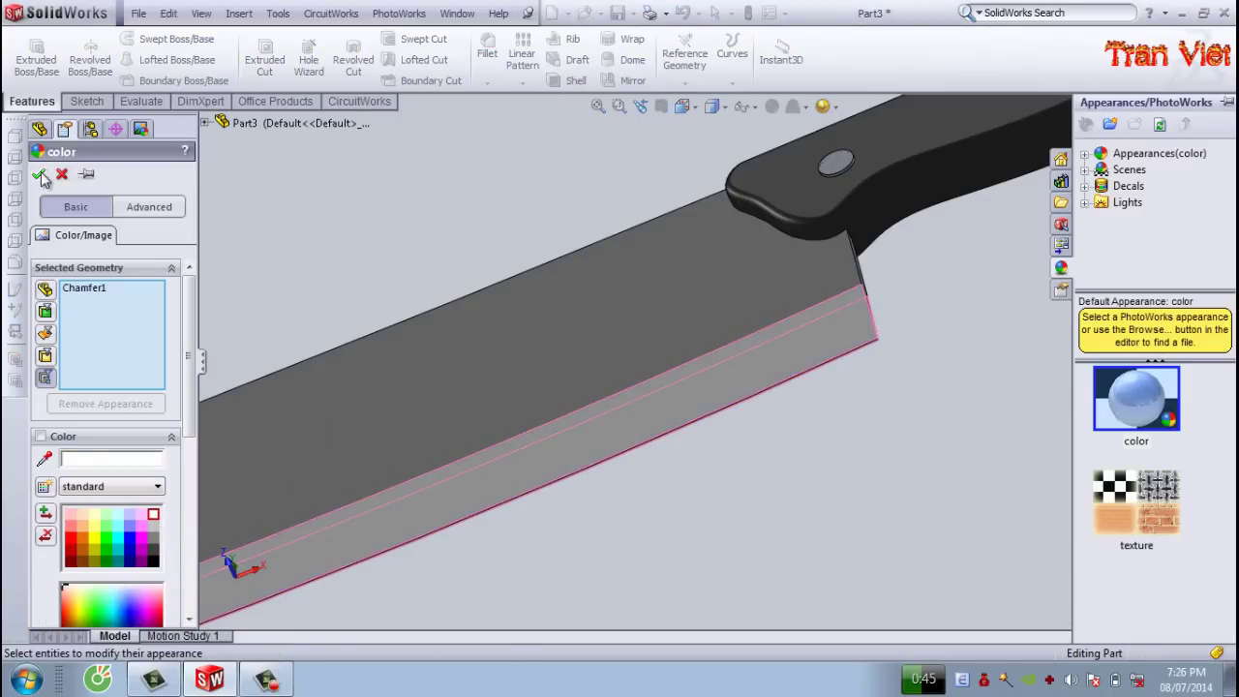
pyautogui.click(39, 174)
# - Turn on Shadows In Shaded Mode and switch the view to Perspective
pyautogui.scroll(3, 512, 329)
pyautogui.moveTo(512, 329)
pyautogui.mouseDown(button='middle')
pyautogui.moveTo(572, 575)
pyautogui.moveTo(615, 555)
pyautogui.moveTo(630, 528)
pyautogui.moveTo(664, 559)
pyautogui.moveTo(548, 571)
pyautogui.moveTo(631, 600)
pyautogui.moveTo(620, 438)
pyautogui.moveTo(644, 374)
pyautogui.moveTo(683, 409)
pyautogui.mouseUp(button='middle')
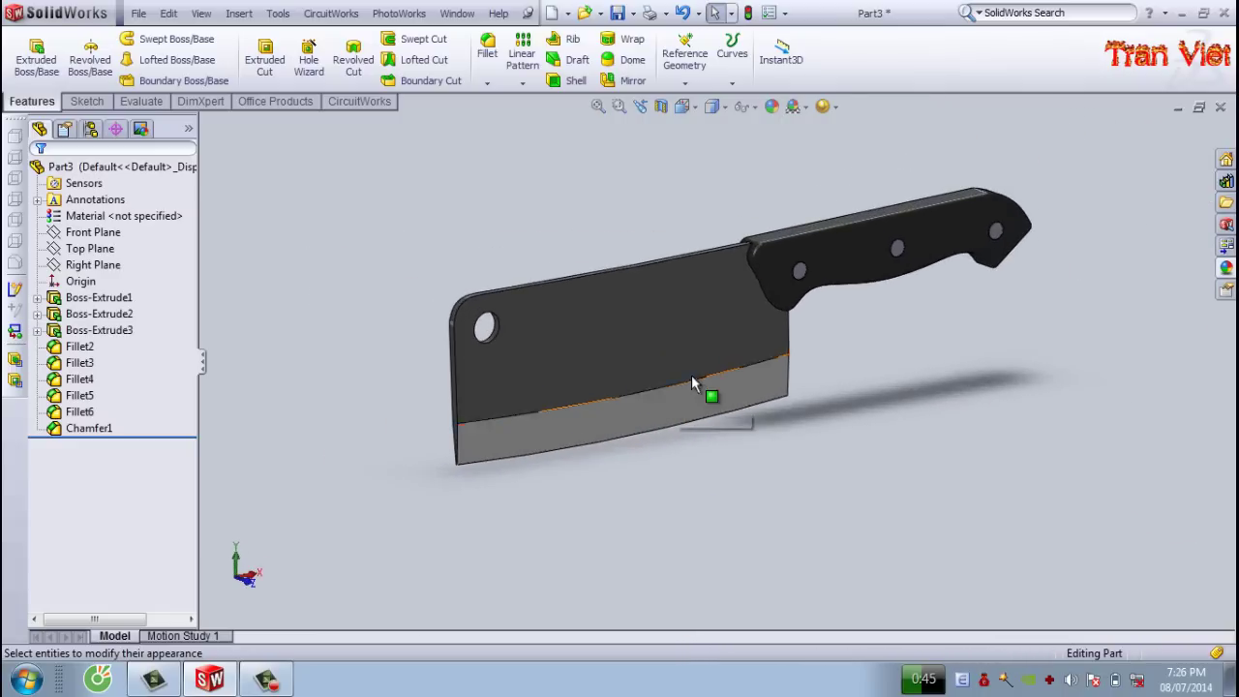
pyautogui.click(833, 108)
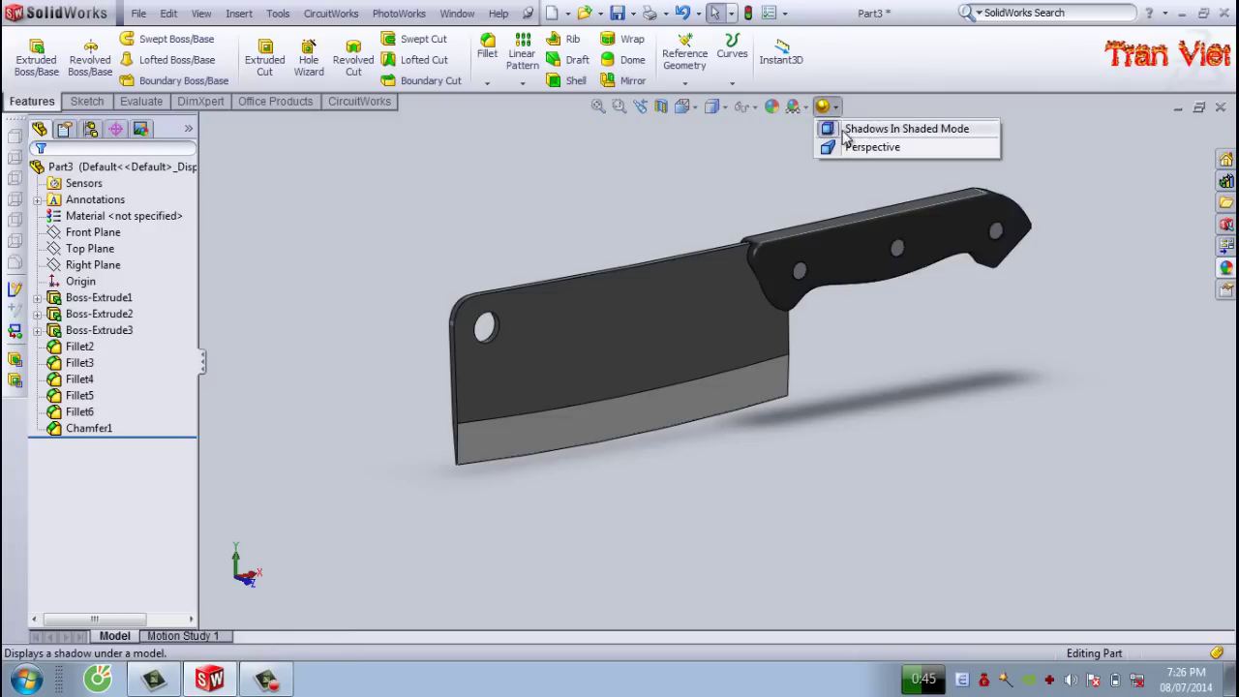
pyautogui.click(880, 133)
pyautogui.click(825, 107)
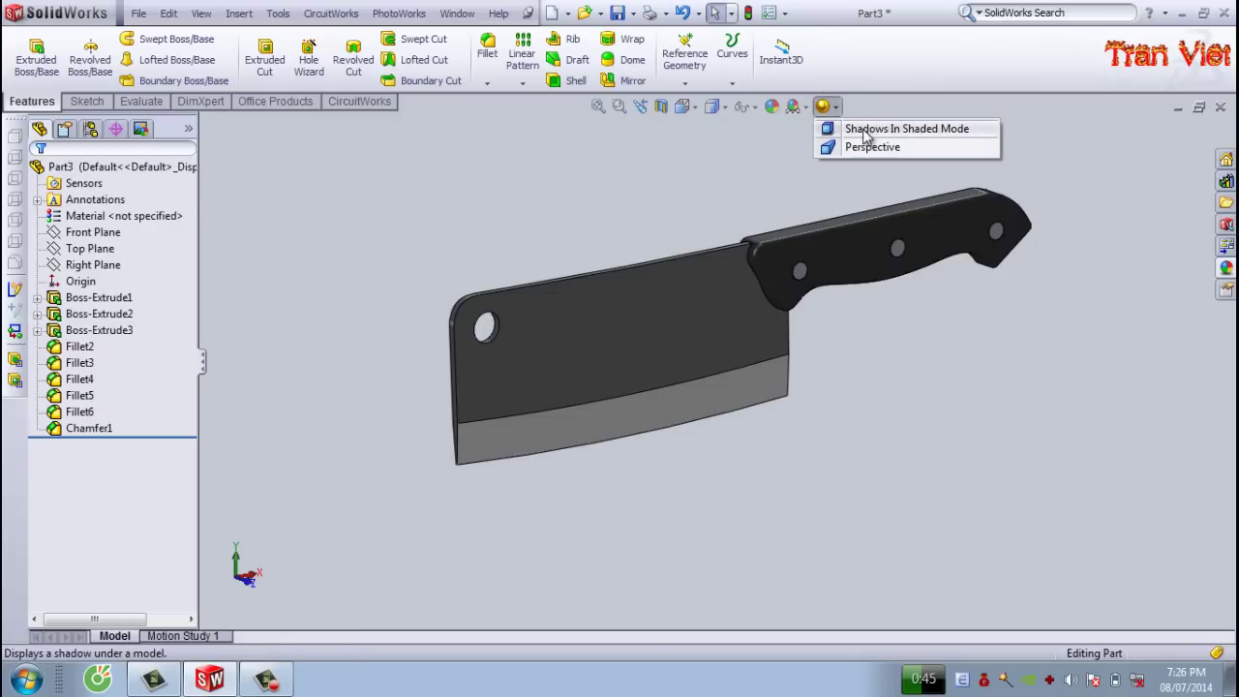
pyautogui.click(872, 128)
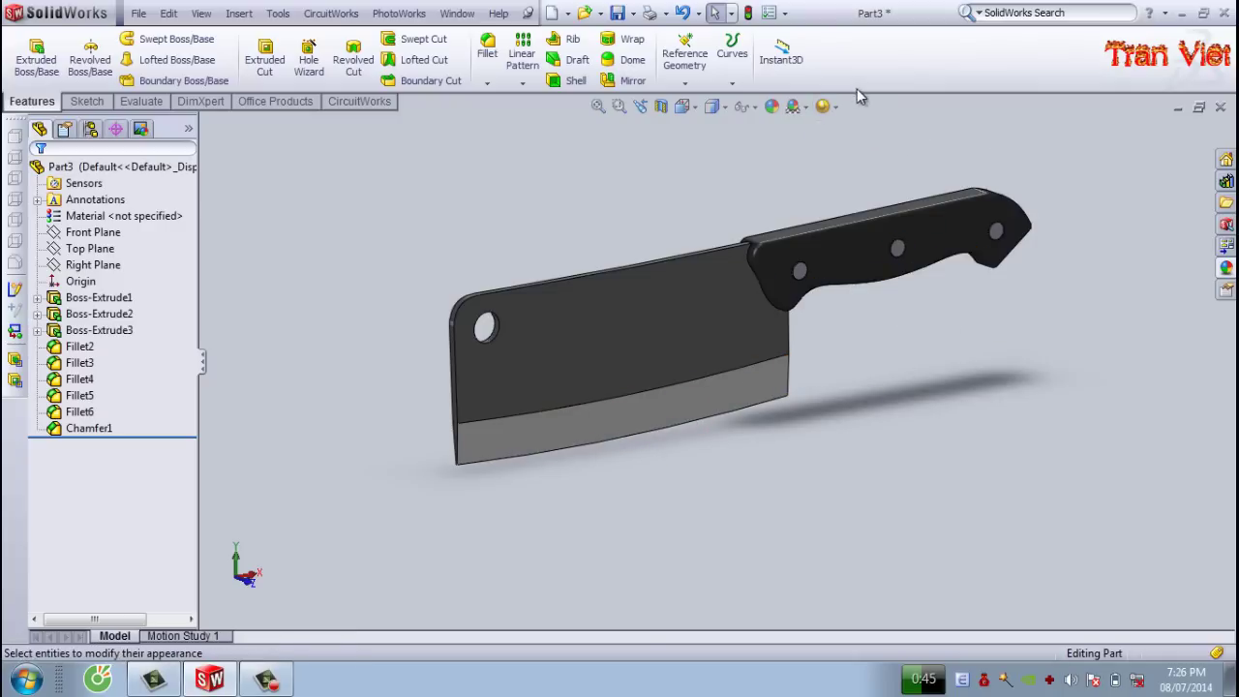
pyautogui.click(829, 107)
pyautogui.click(835, 151)
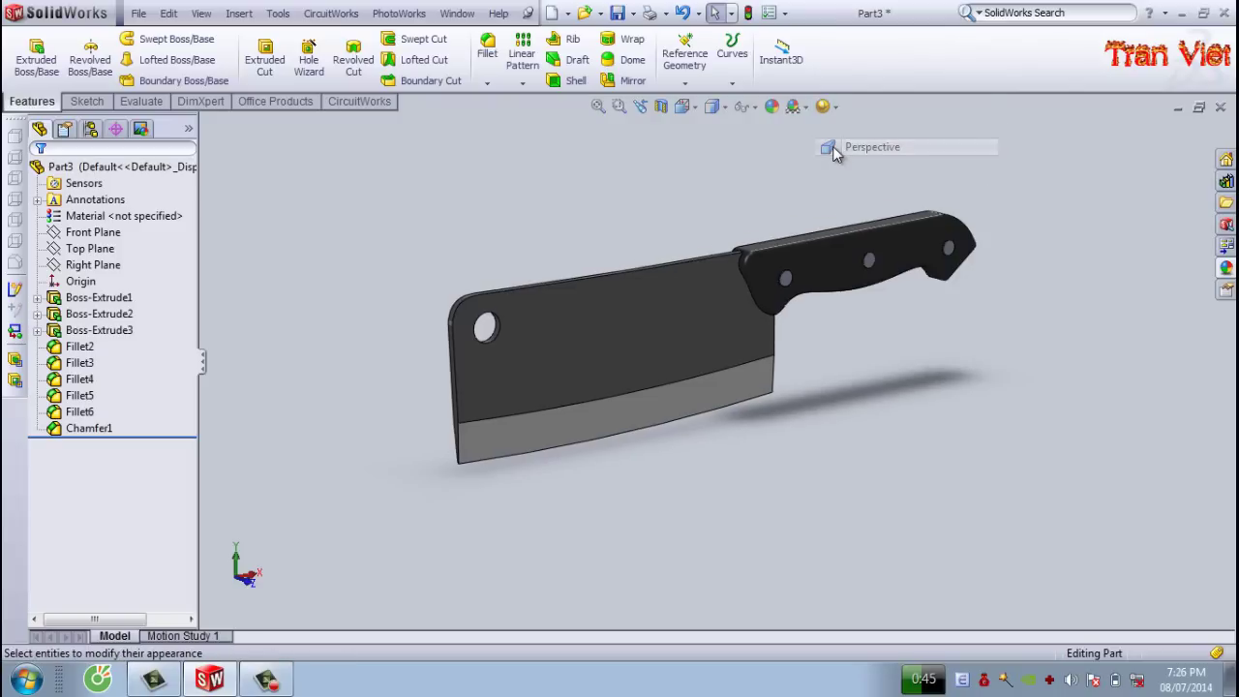
pyautogui.moveTo(684, 270)
pyautogui.mouseDown(button='middle')
pyautogui.moveTo(609, 262)
pyautogui.moveTo(625, 268)
pyautogui.mouseUp(button='middle')
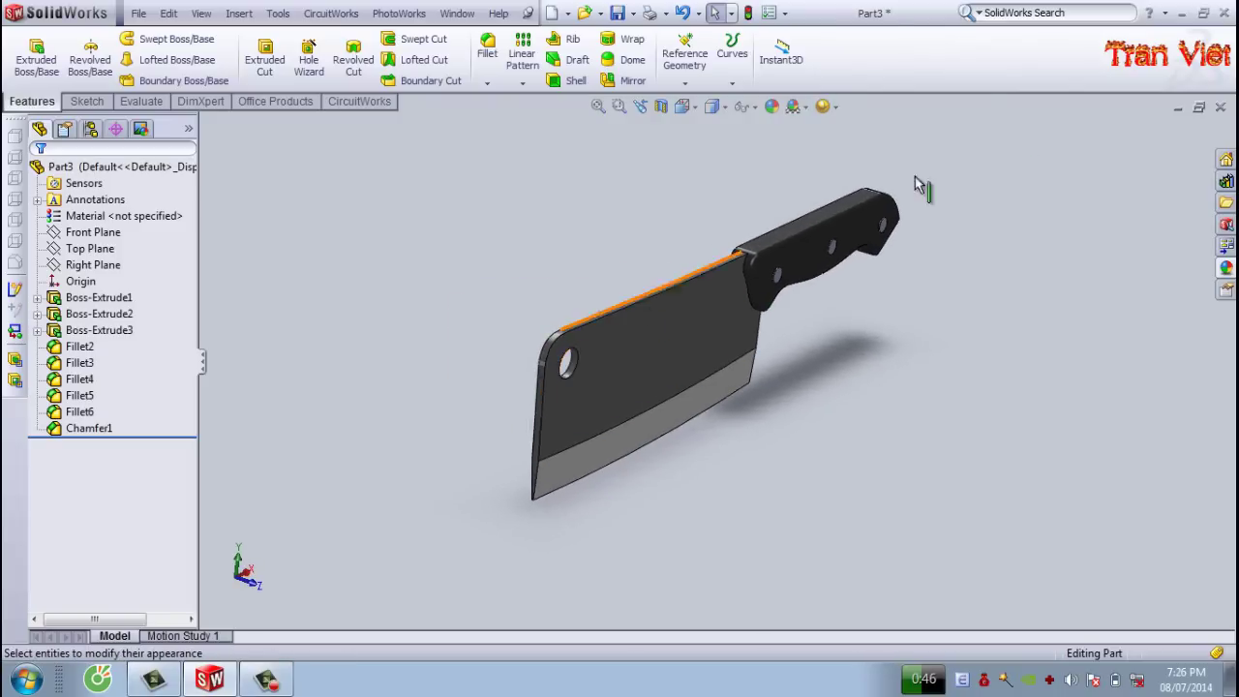
pyautogui.scroll(-3, 805, 251)
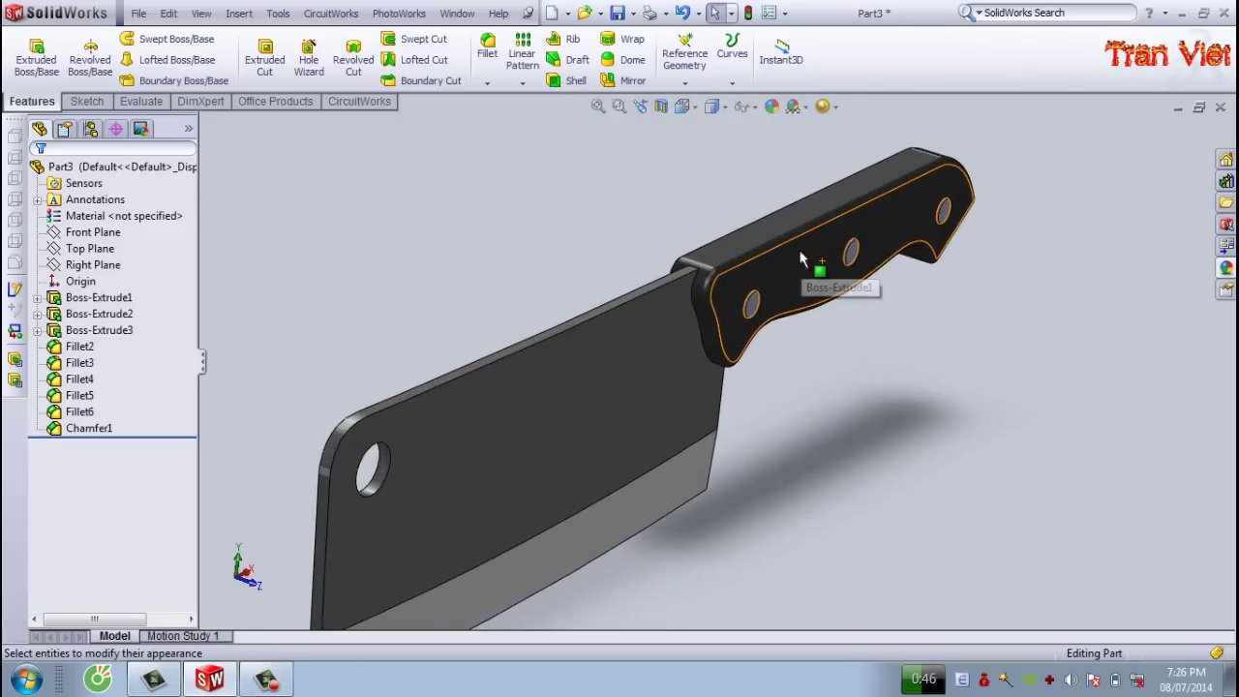
pyautogui.scroll(-2, 948, 189)
pyautogui.scroll(2, 591, 369)
pyautogui.scroll(1, 356, 499)
pyautogui.moveTo(357, 499); pyautogui.dragTo(753, 359, button='middle')
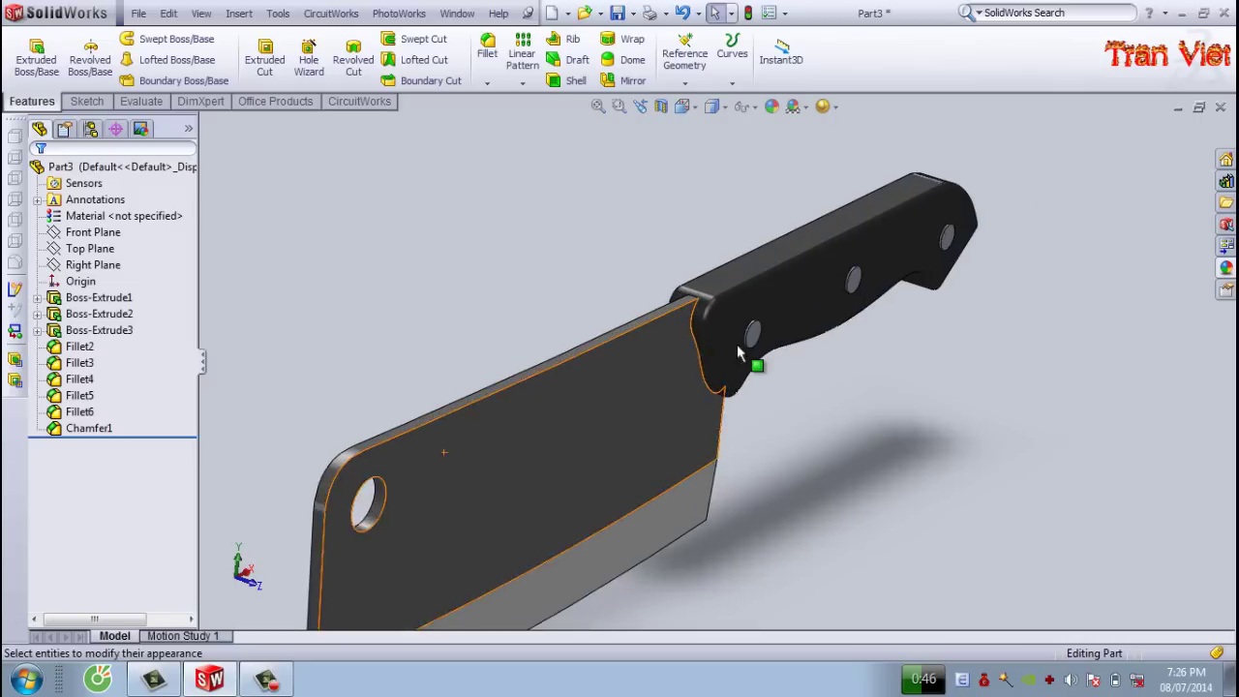
pyautogui.scroll(-3, 752, 359)
pyautogui.scroll(3, 739, 304)
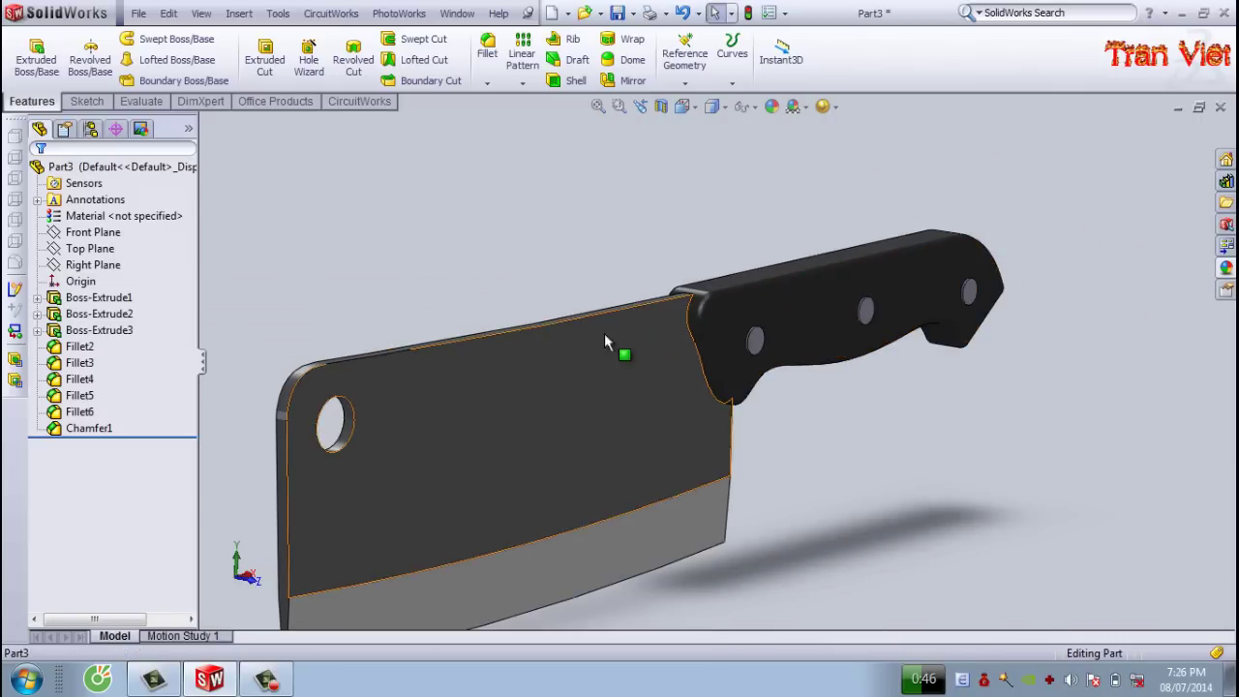
pyautogui.moveTo(628, 351); pyautogui.dragTo(401, 405, button='middle')
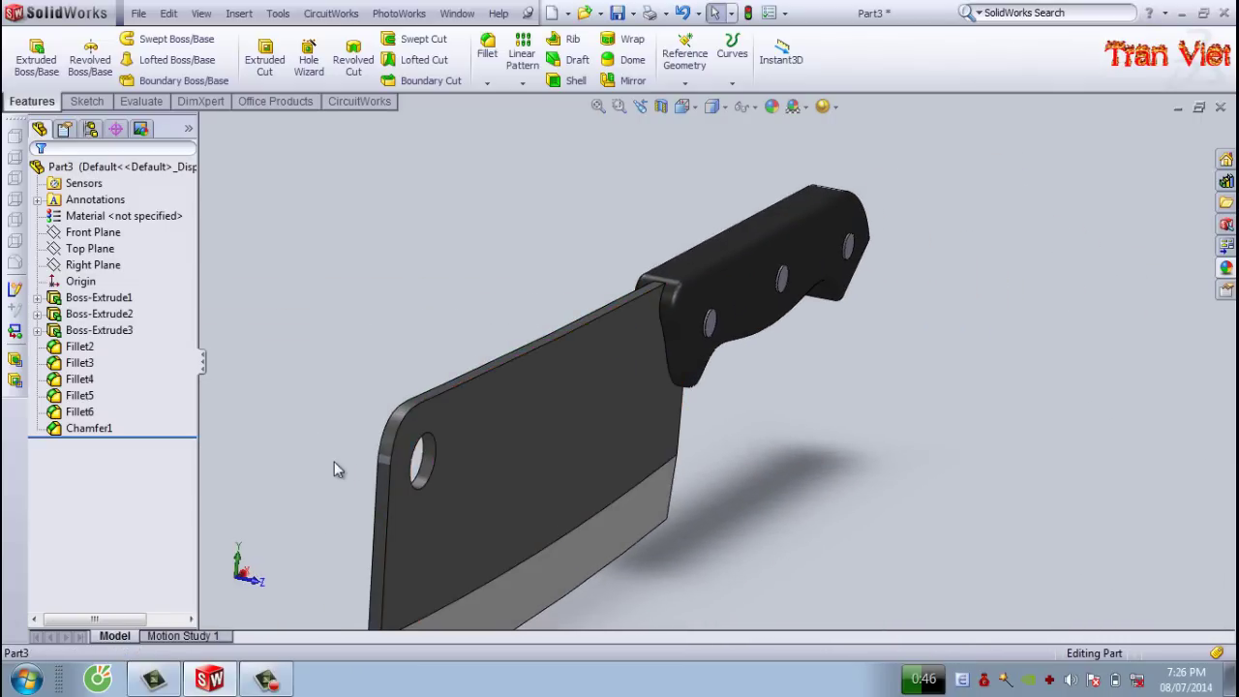
pyautogui.scroll(-2, 386, 474)
pyautogui.rightClick(461, 438)
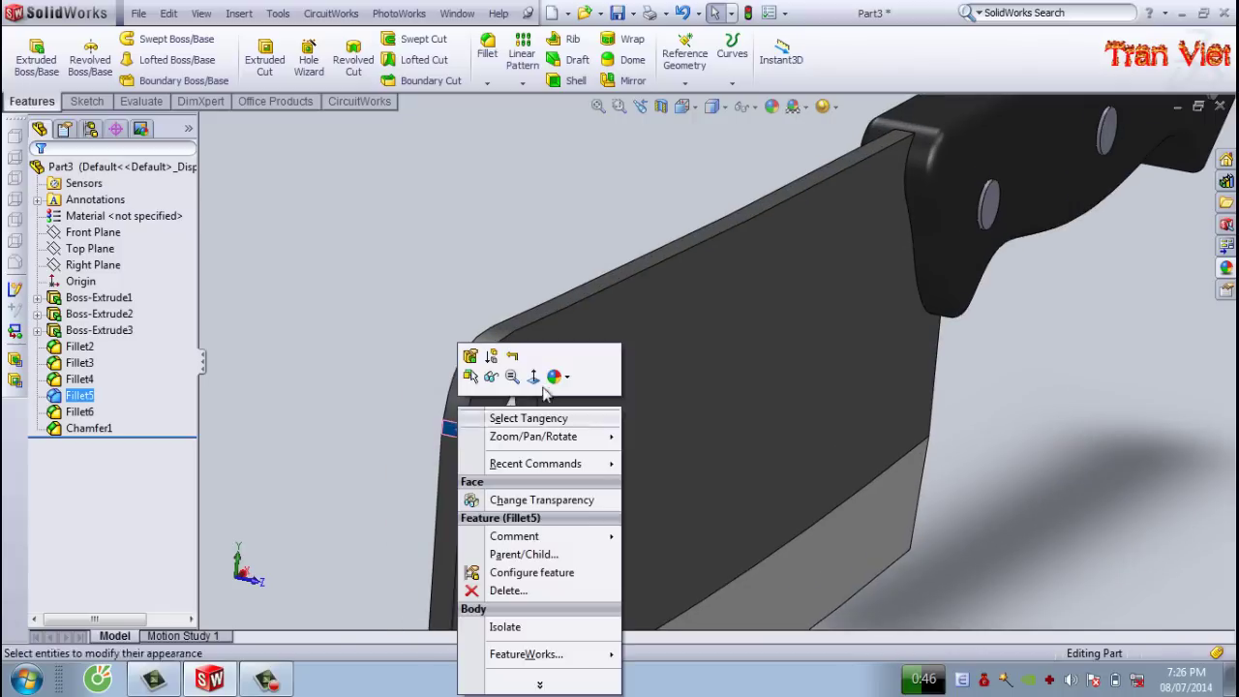
pyautogui.click(557, 377)
pyautogui.click(586, 329)
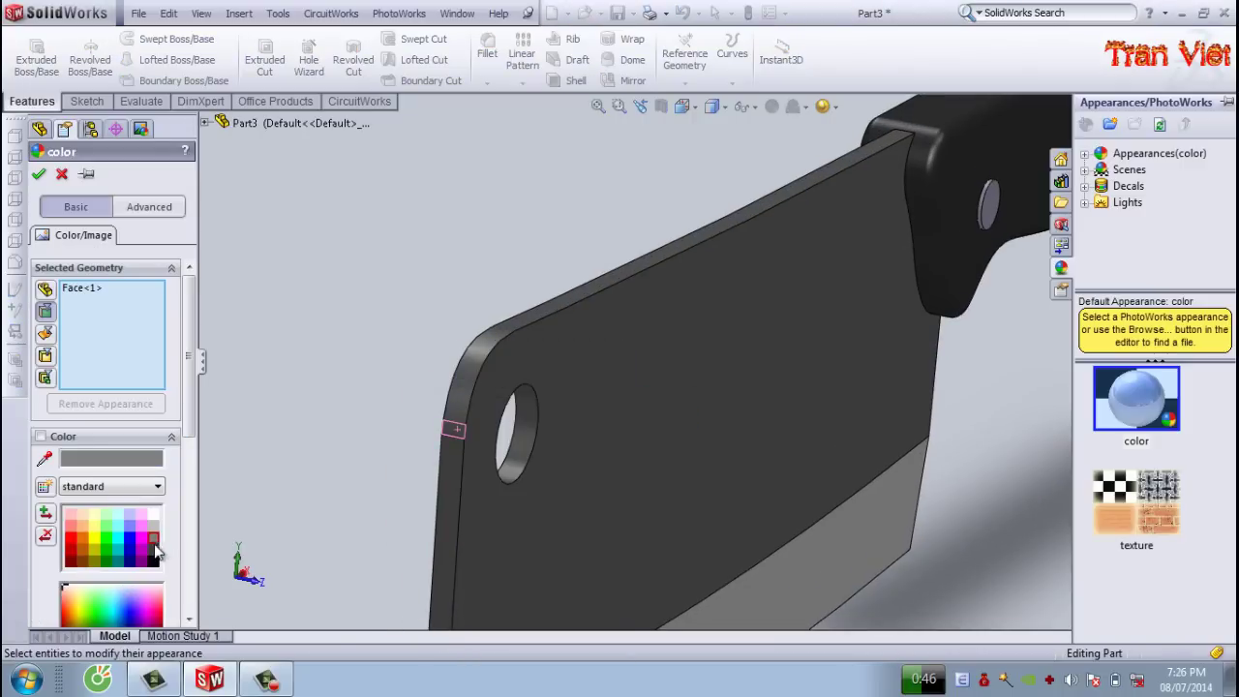
pyautogui.press('Return')
# - Select the handle's side, rounded, top and opposite side faces
pyautogui.moveTo(494, 231); pyautogui.dragTo(620, 281, button='middle')
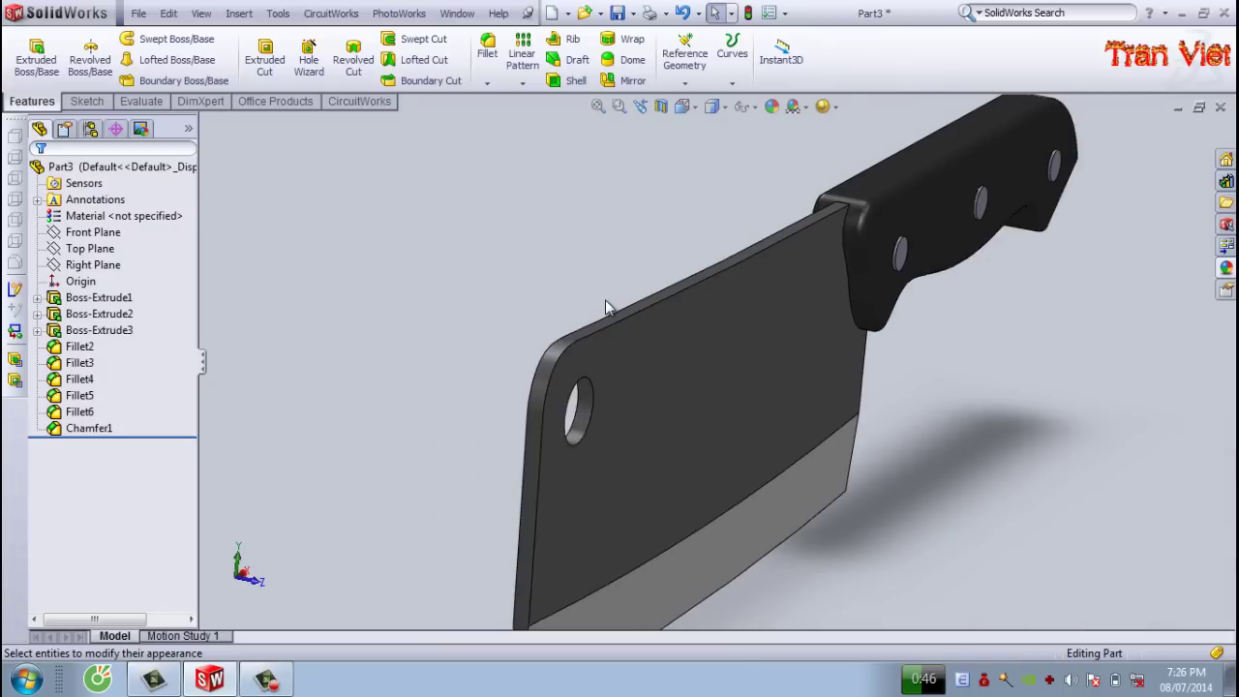
pyautogui.scroll(-3, 881, 250)
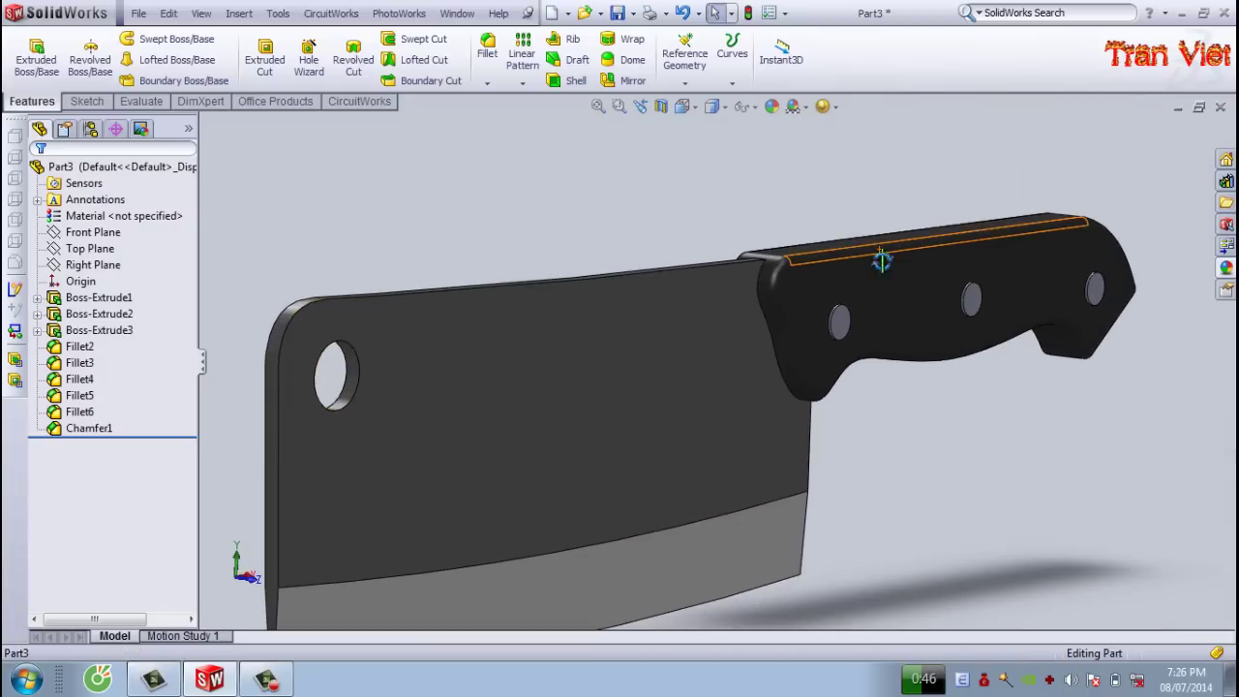
pyautogui.scroll(-2, 879, 261)
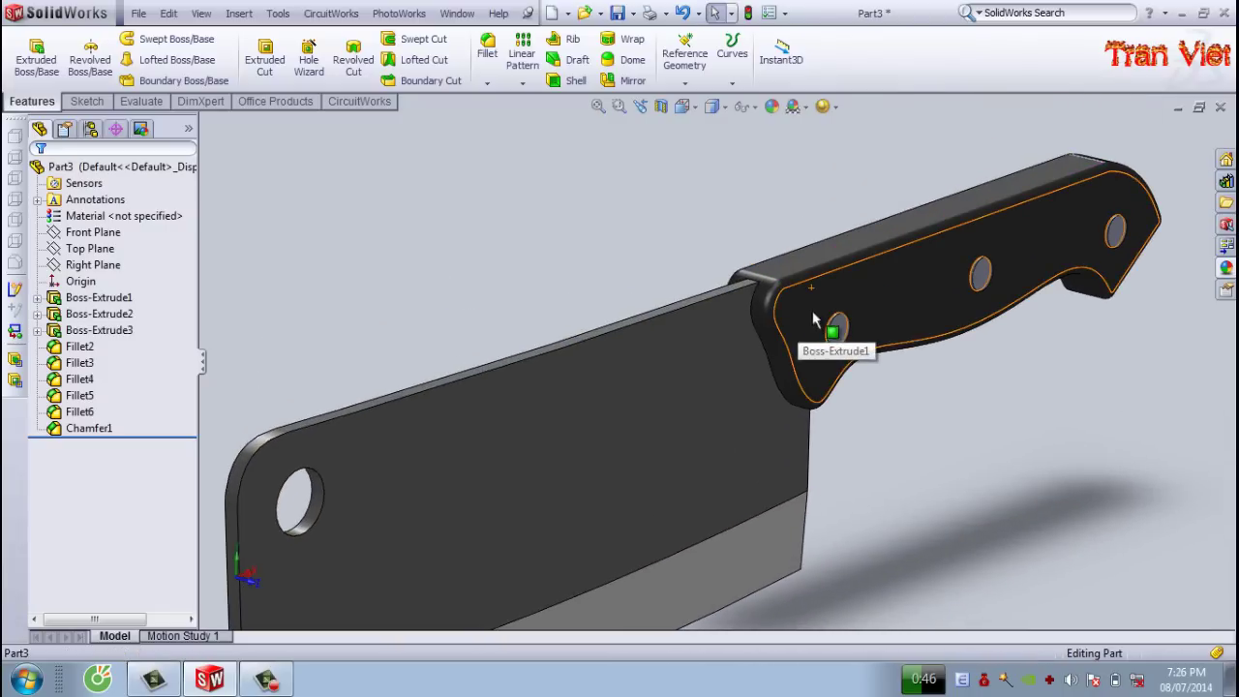
pyautogui.click(857, 301)
pyautogui.scroll(-3, 803, 290)
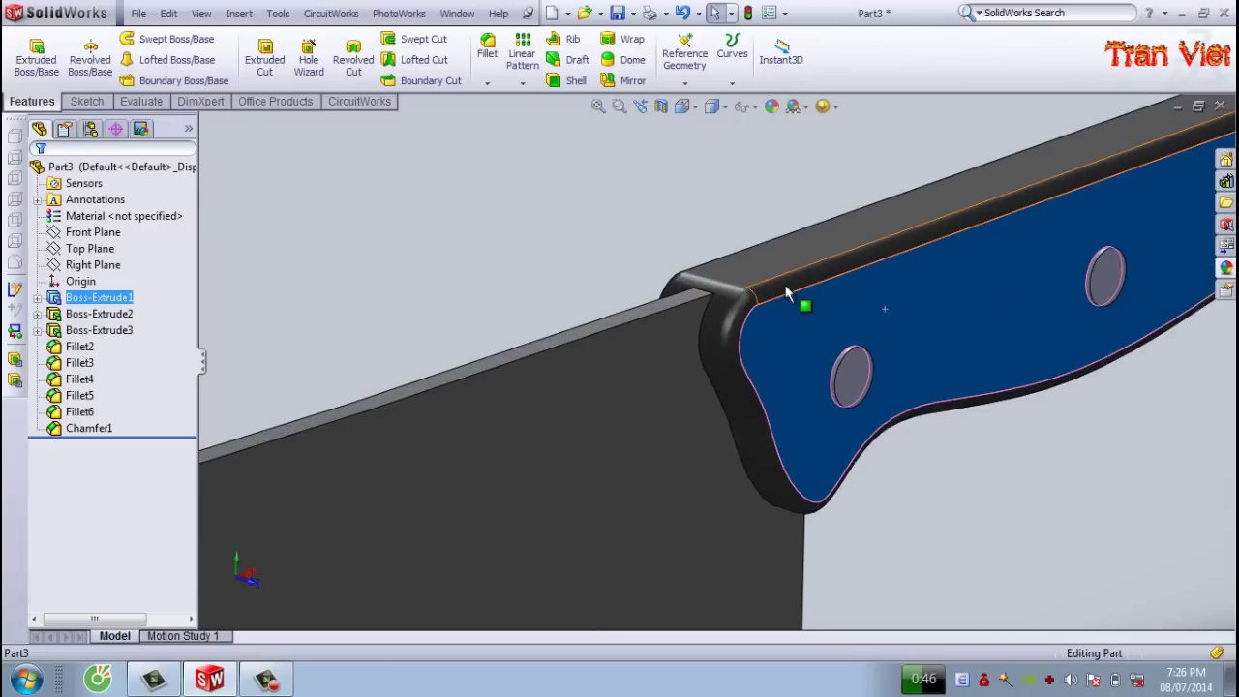
pyautogui.keyDown('ctrl'); pyautogui.click(737, 312); pyautogui.keyUp('ctrl')
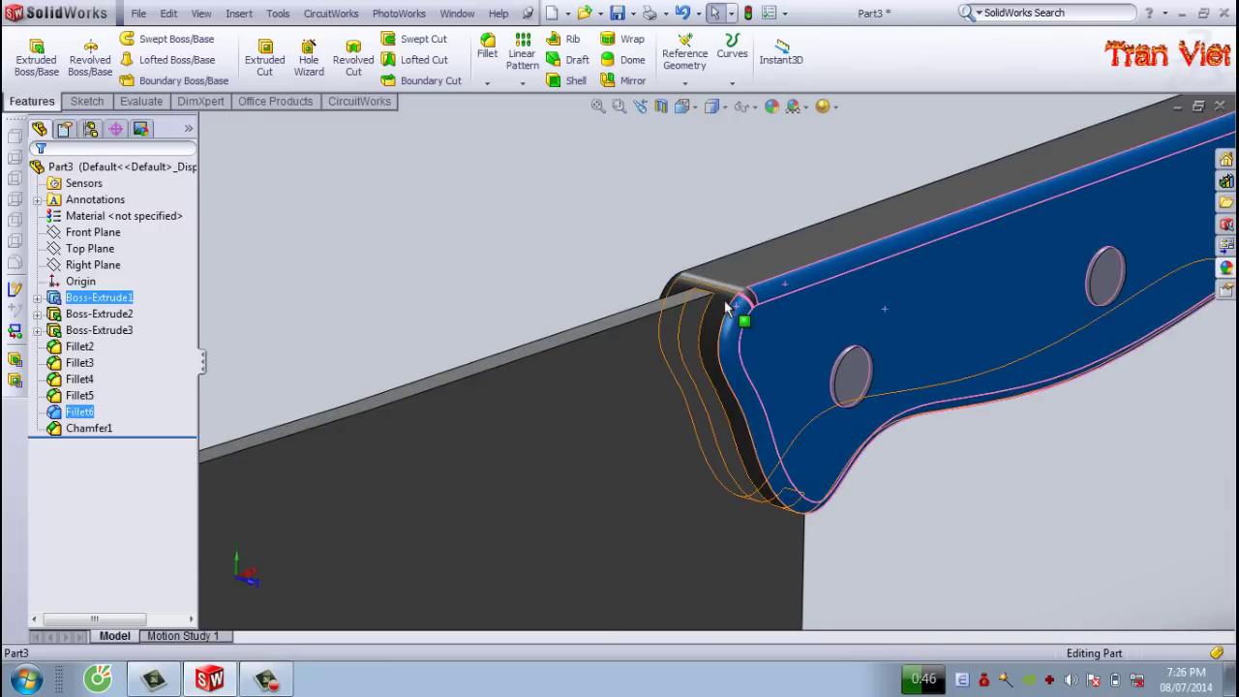
pyautogui.scroll(-2, 738, 312)
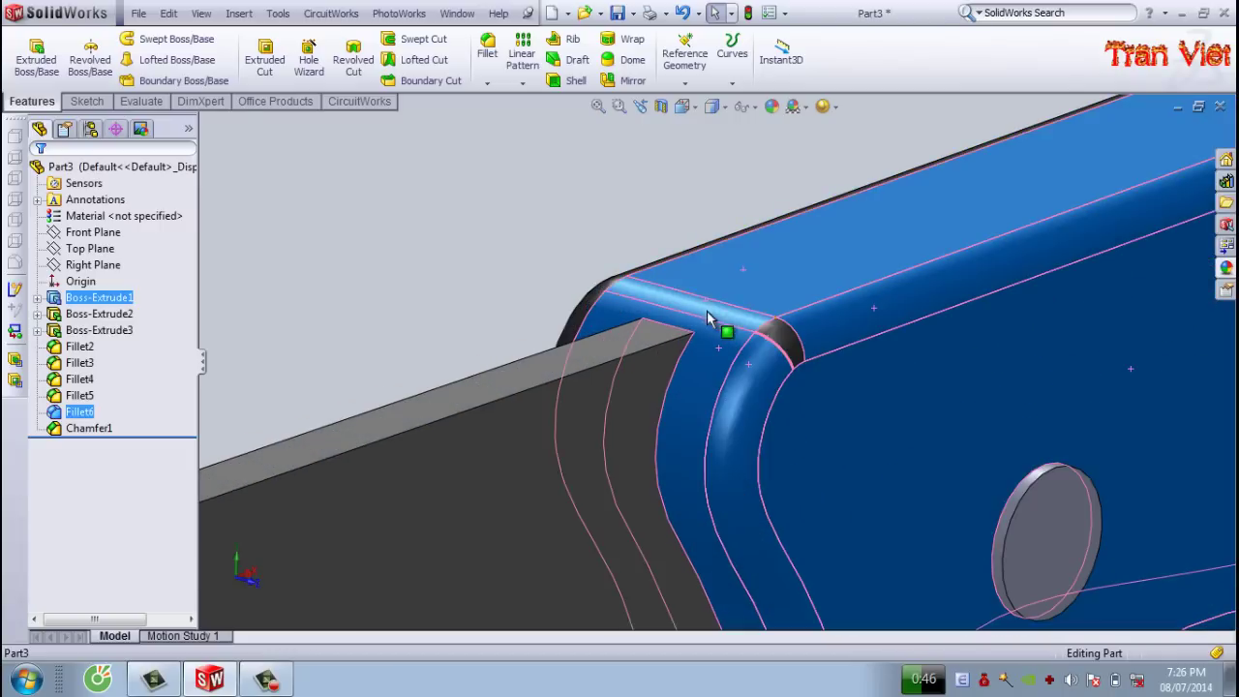
pyautogui.scroll(3, 813, 387)
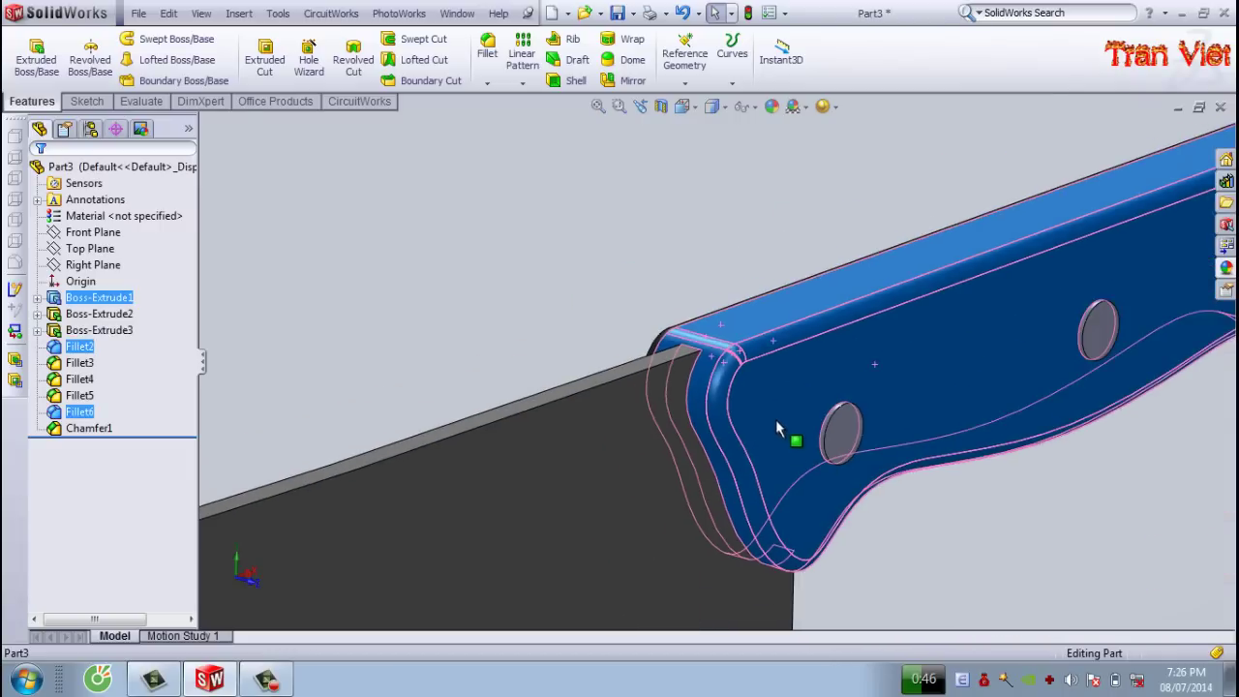
pyautogui.moveTo(775, 419); pyautogui.dragTo(678, 359, button='middle')
pyautogui.keyDown('ctrl'); pyautogui.click(678, 361); pyautogui.keyUp('ctrl')
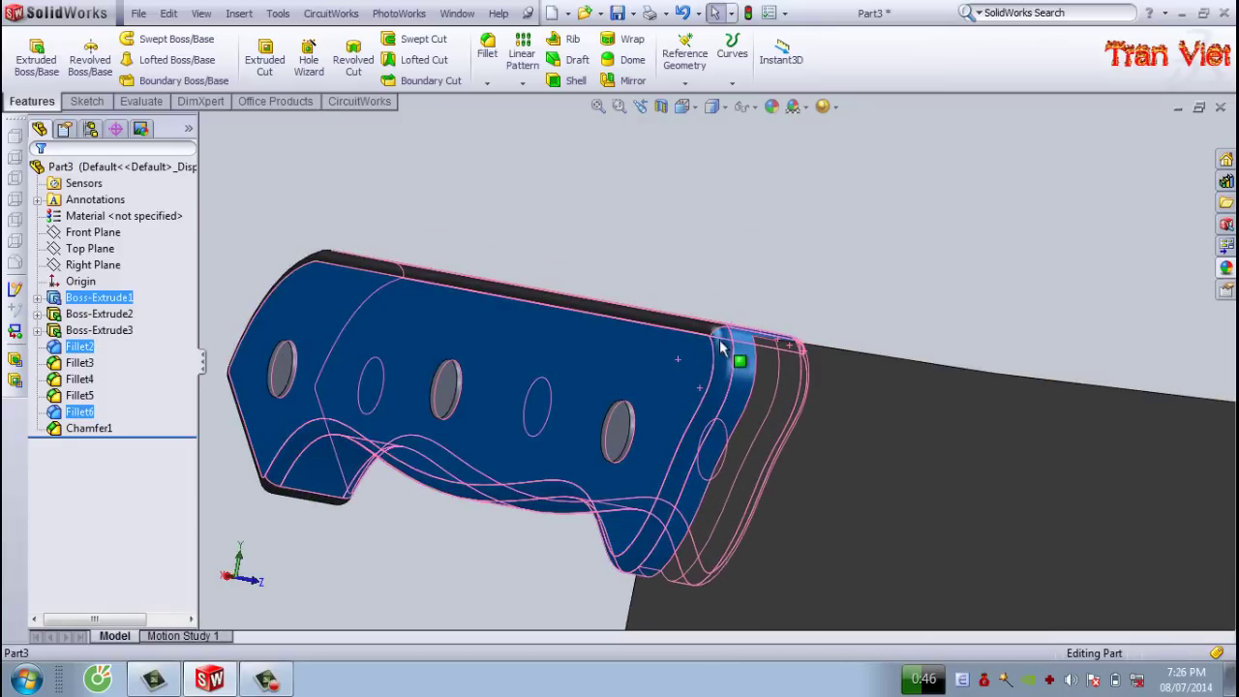
pyautogui.scroll(-3, 714, 335)
pyautogui.keyDown('ctrl'); pyautogui.click(699, 325); pyautogui.keyUp('ctrl')
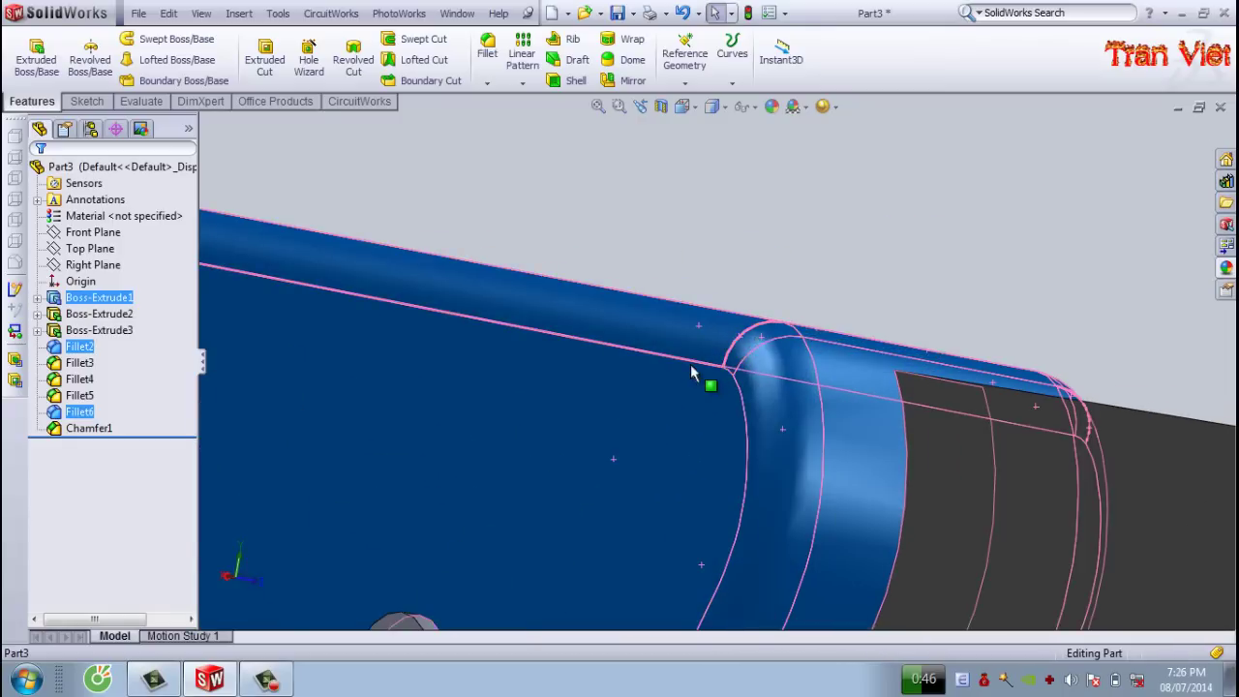
# - Orbit around the handle and add its rounded end face to the selection
pyautogui.scroll(3, 690, 364)
pyautogui.moveTo(487, 368); pyautogui.dragTo(314, 308, button='middle')
pyautogui.scroll(-2, 314, 308)
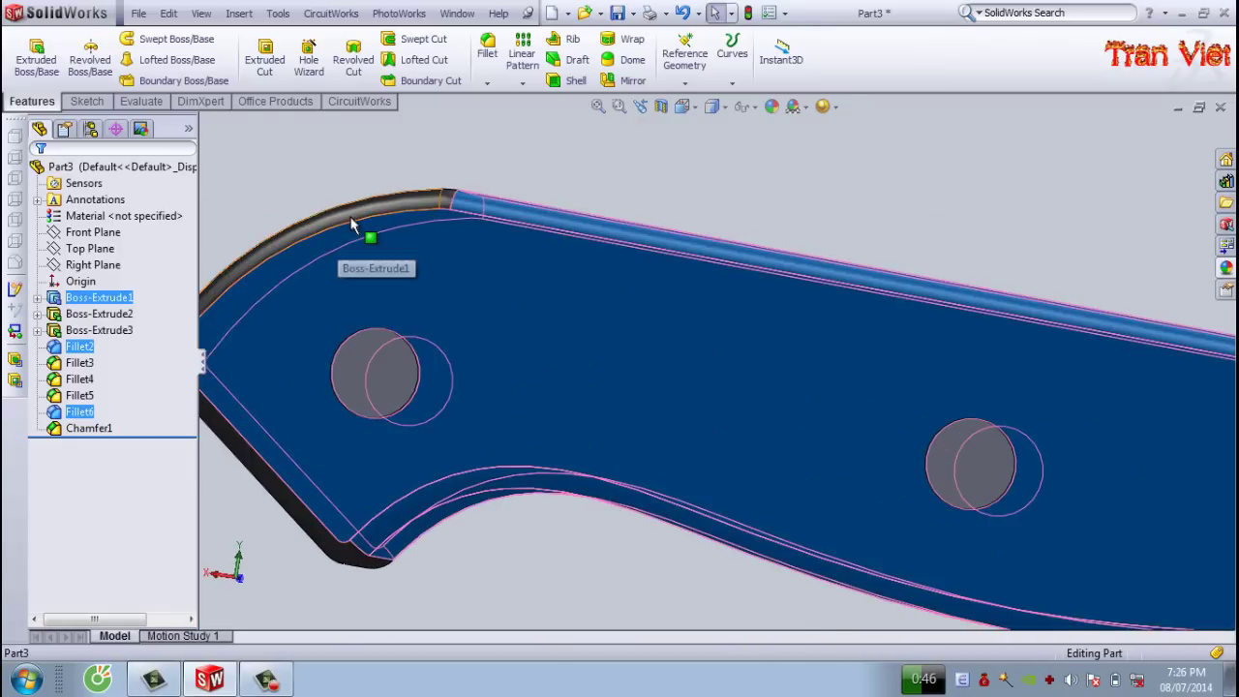
pyautogui.moveTo(351, 224); pyautogui.dragTo(373, 260, button='middle')
pyautogui.scroll(-3, 373, 259)
pyautogui.scroll(3, 392, 254)
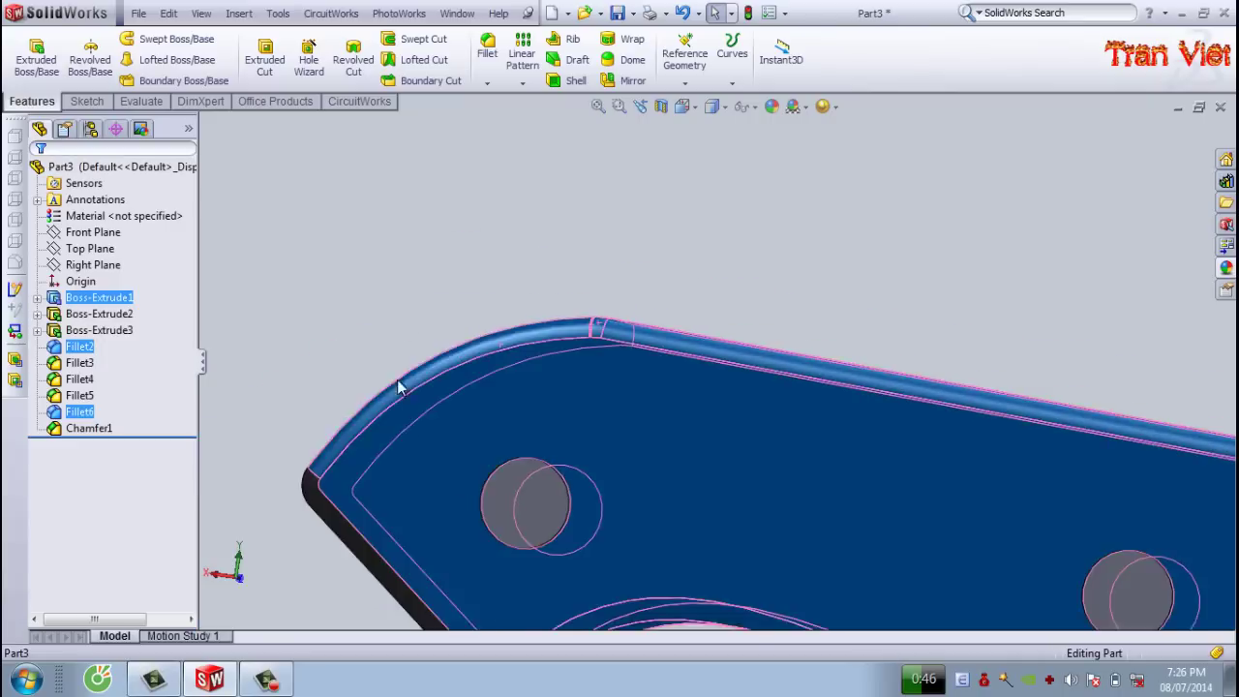
pyautogui.scroll(2, 503, 436)
pyautogui.moveTo(503, 436); pyautogui.dragTo(600, 354, button='middle')
pyautogui.scroll(-4, 615, 327)
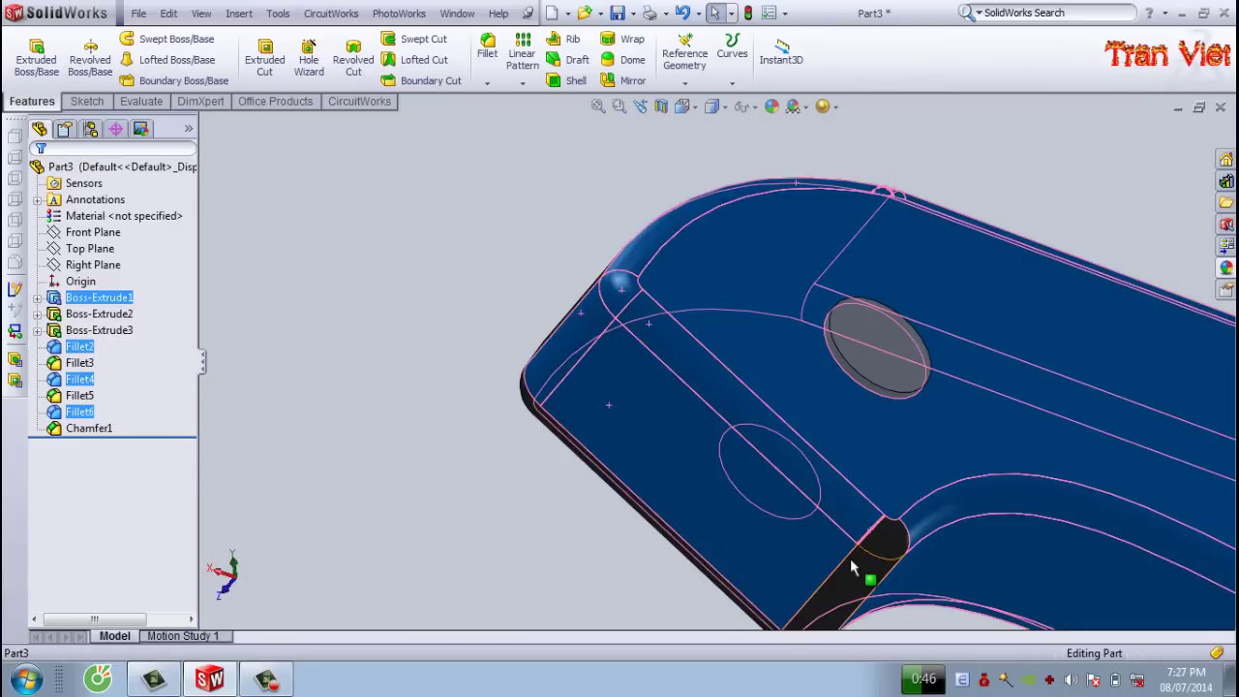
pyautogui.scroll(3, 861, 465)
pyautogui.moveTo(855, 429); pyautogui.dragTo(589, 332, button='middle')
pyautogui.scroll(-3, 589, 332)
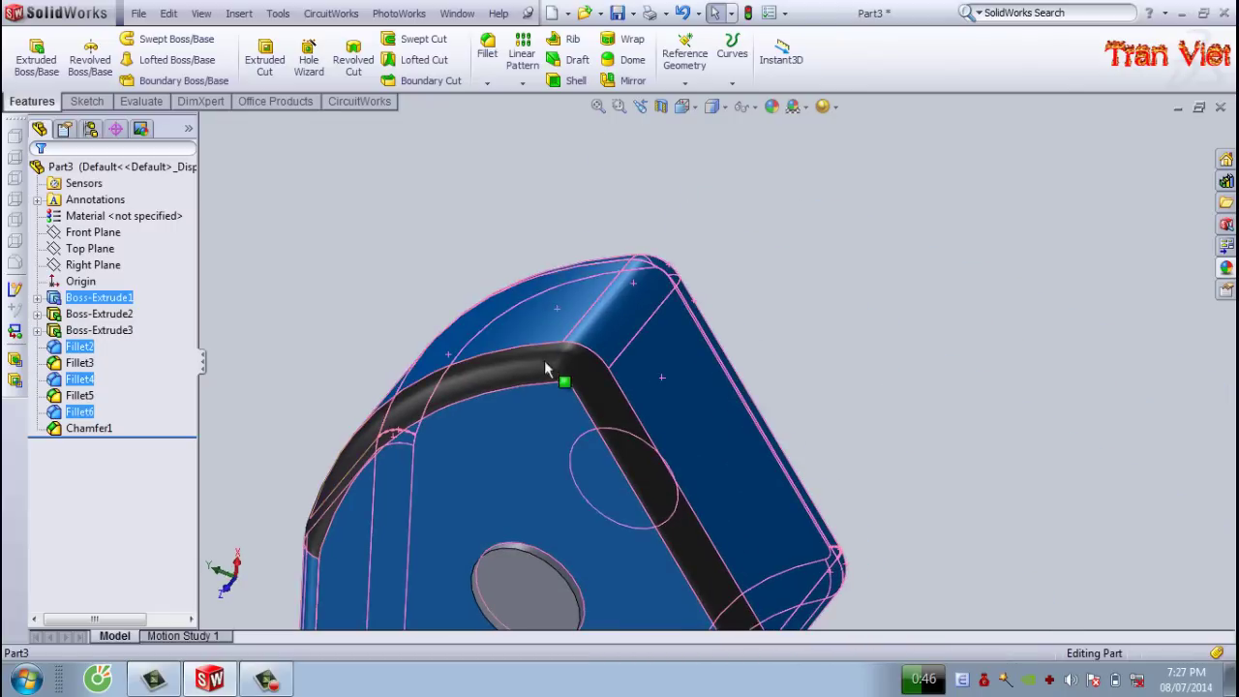
pyautogui.moveTo(545, 368); pyautogui.dragTo(603, 304, button='middle')
pyautogui.scroll(-2, 297, 518)
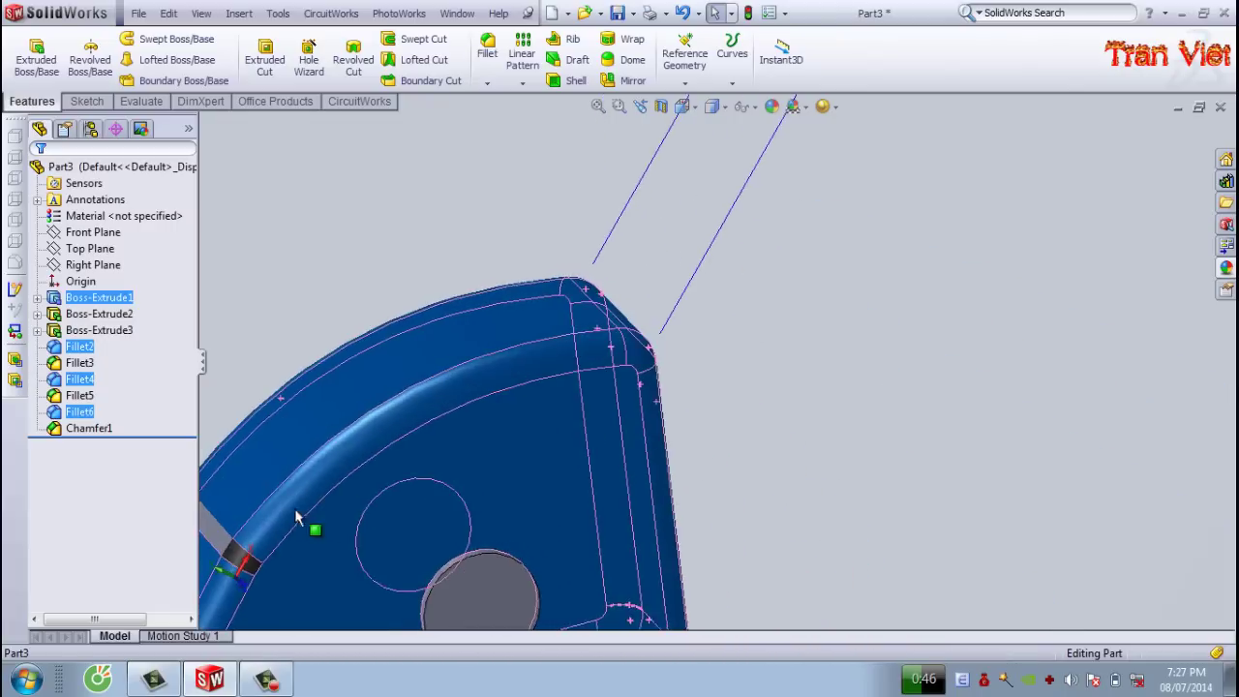
pyautogui.moveTo(297, 518); pyautogui.dragTo(303, 499, button='middle')
pyautogui.click(378, 527)
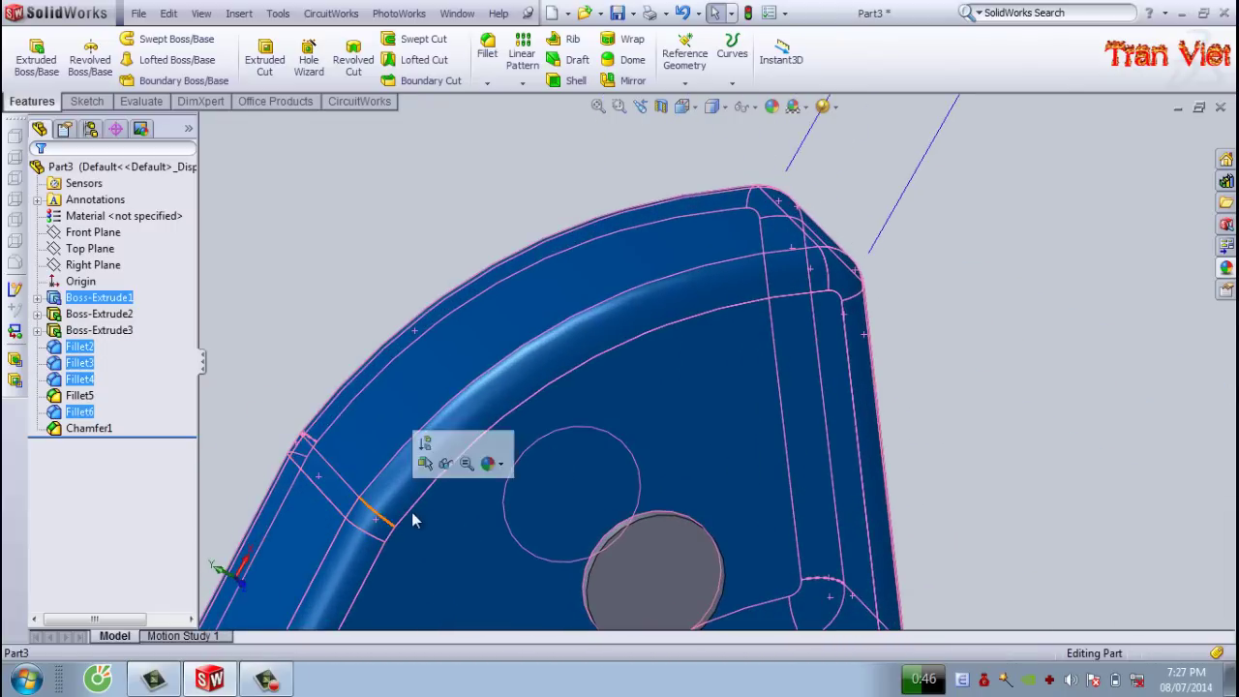
# - Orbit the part to view the selected handle faces from a new angle
pyautogui.scroll(3, 415, 514)
pyautogui.moveTo(415, 514)
pyautogui.mouseDown(button='middle')
pyautogui.moveTo(514, 462)
pyautogui.moveTo(487, 410)
pyautogui.moveTo(465, 519)
pyautogui.moveTo(404, 343)
pyautogui.moveTo(611, 498)
pyautogui.mouseUp(button='middle')
pyautogui.scroll(2, 464, 520)
pyautogui.scroll(-3, 813, 506)
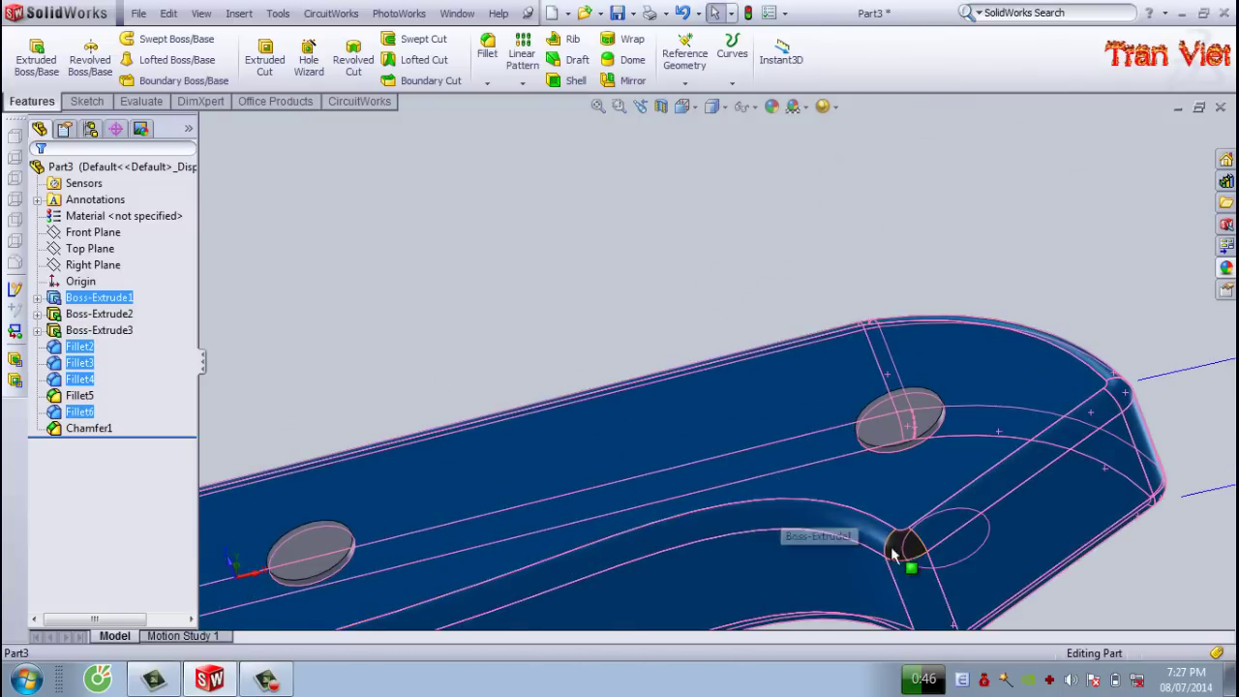
pyautogui.moveTo(900, 552)
pyautogui.mouseDown(button='middle')
pyautogui.moveTo(768, 332)
pyautogui.moveTo(785, 338)
pyautogui.moveTo(637, 411)
pyautogui.moveTo(555, 243)
pyautogui.moveTo(897, 589)
pyautogui.moveTo(825, 418)
pyautogui.moveTo(800, 453)
pyautogui.moveTo(974, 525)
pyautogui.moveTo(930, 476)
pyautogui.moveTo(778, 497)
pyautogui.moveTo(849, 401)
pyautogui.mouseUp(button='middle')
pyautogui.scroll(-3, 849, 401)
# - Apply a wood image texture to the selected handle faces
pyautogui.rightClick(808, 324)
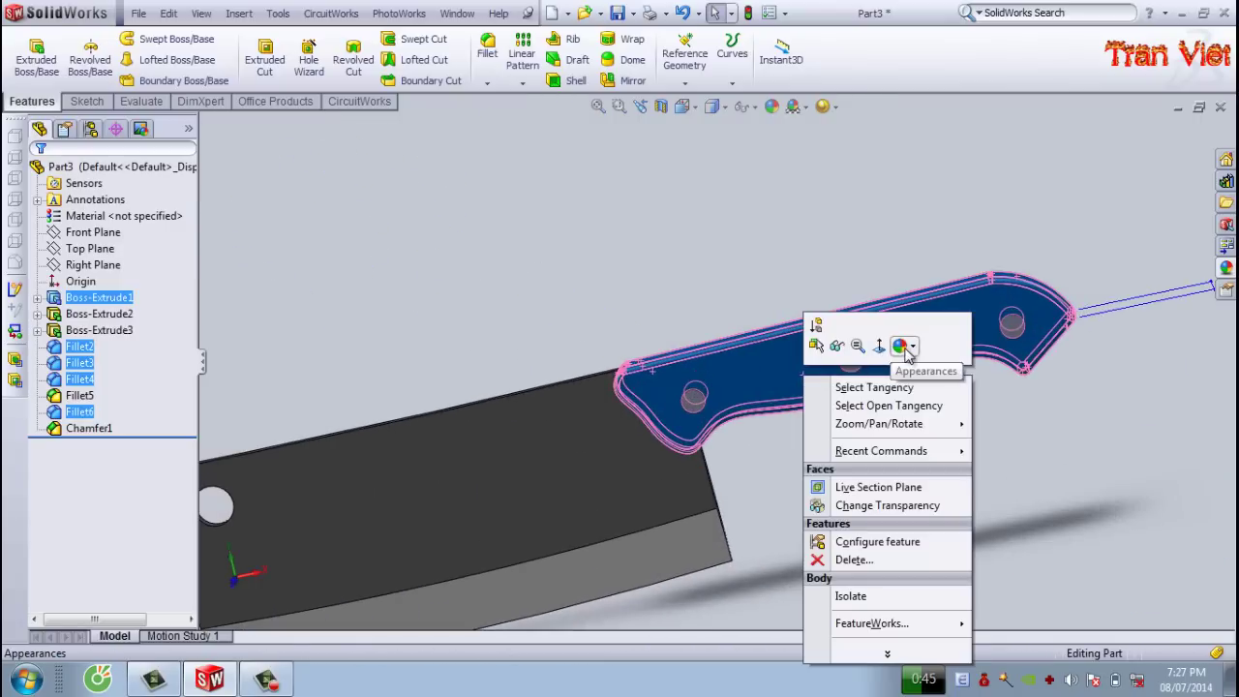
pyautogui.click(901, 346)
pyautogui.click(919, 382)
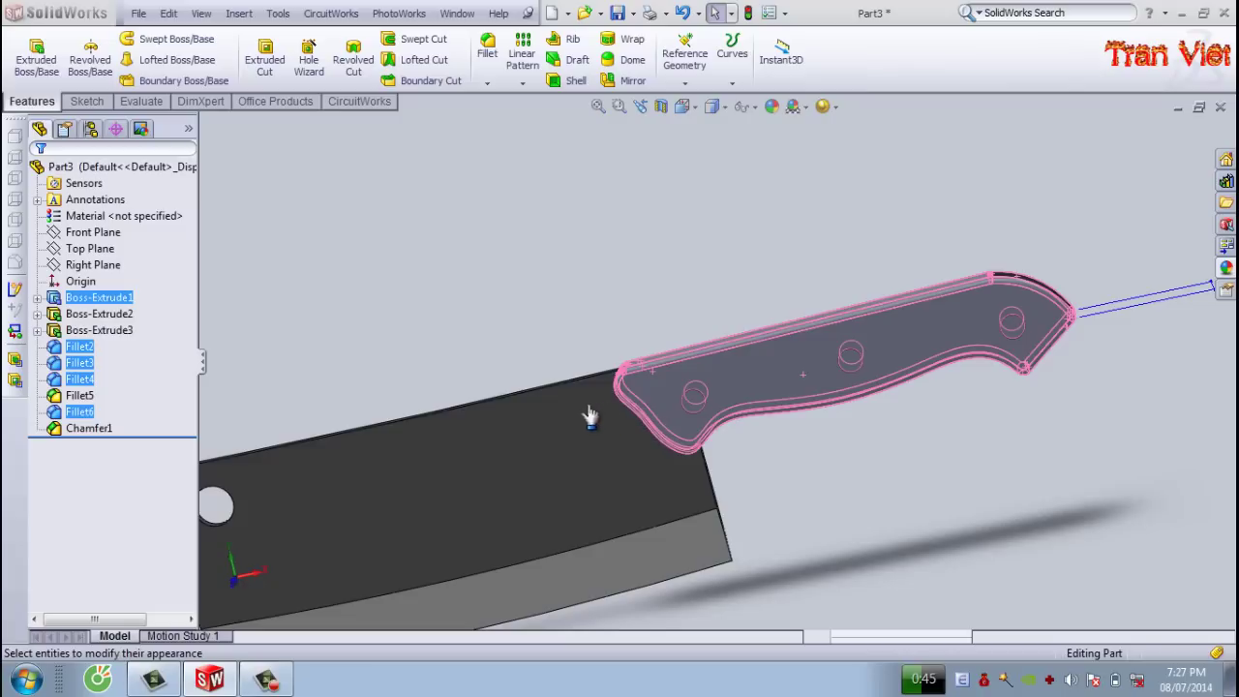
pyautogui.doubleClick(1167, 515)
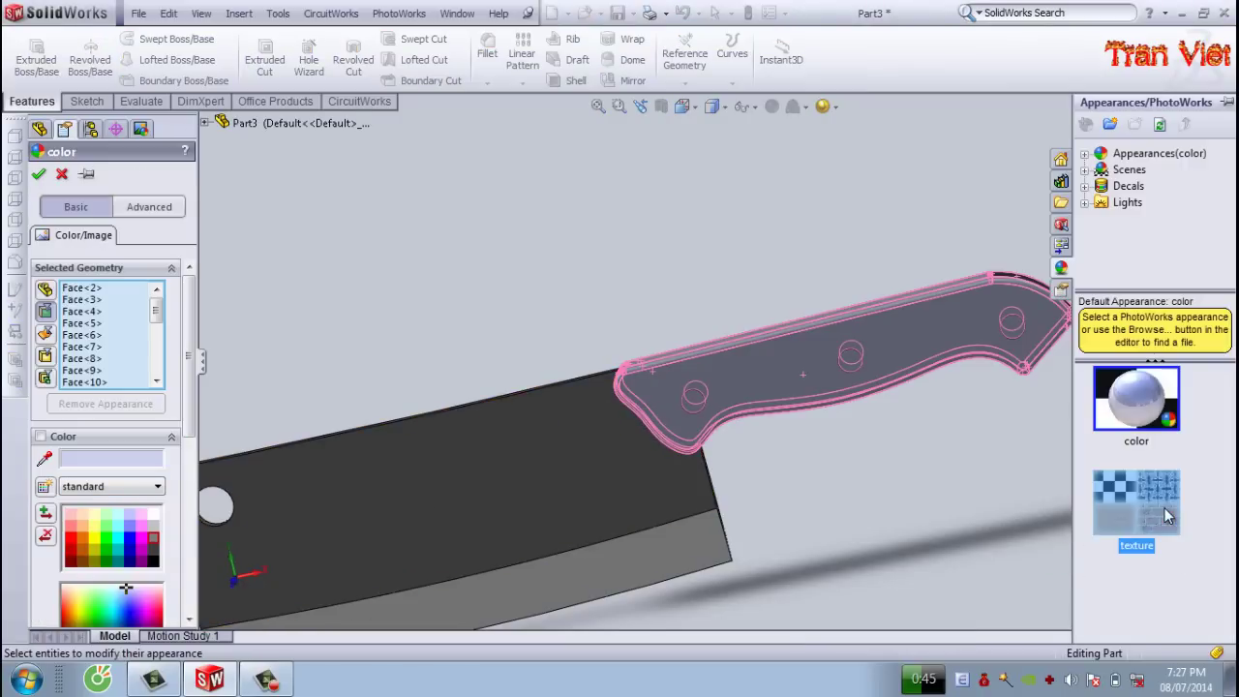
pyautogui.click(108, 594)
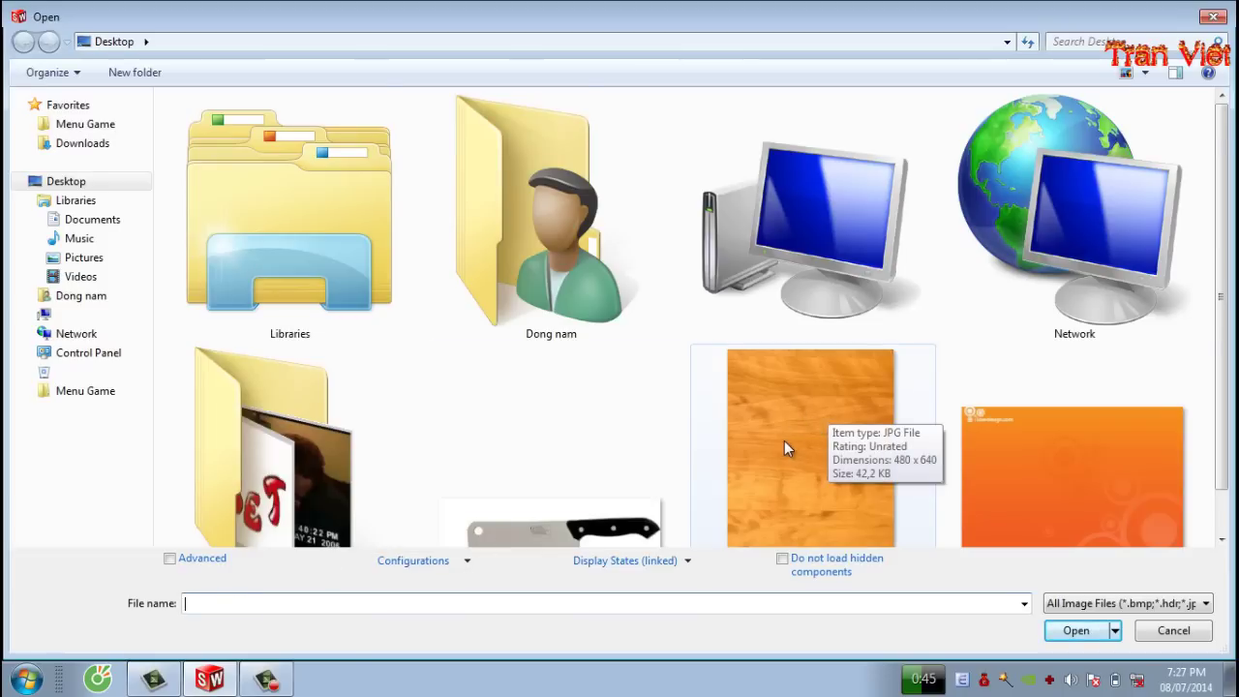
pyautogui.doubleClick(799, 424)
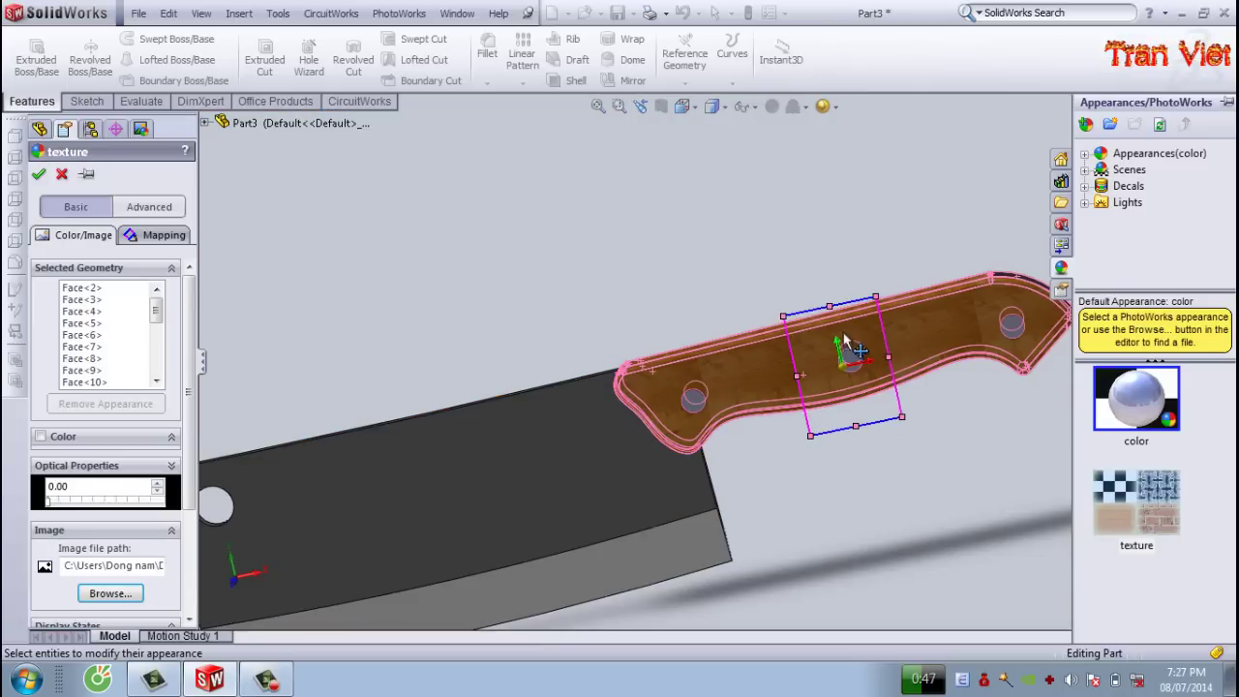
# - Enlarge the wood texture mapping to cover the handle
pyautogui.scroll(3, 813, 358)
pyautogui.scroll(-3, 843, 310)
pyautogui.scroll(2, 844, 310)
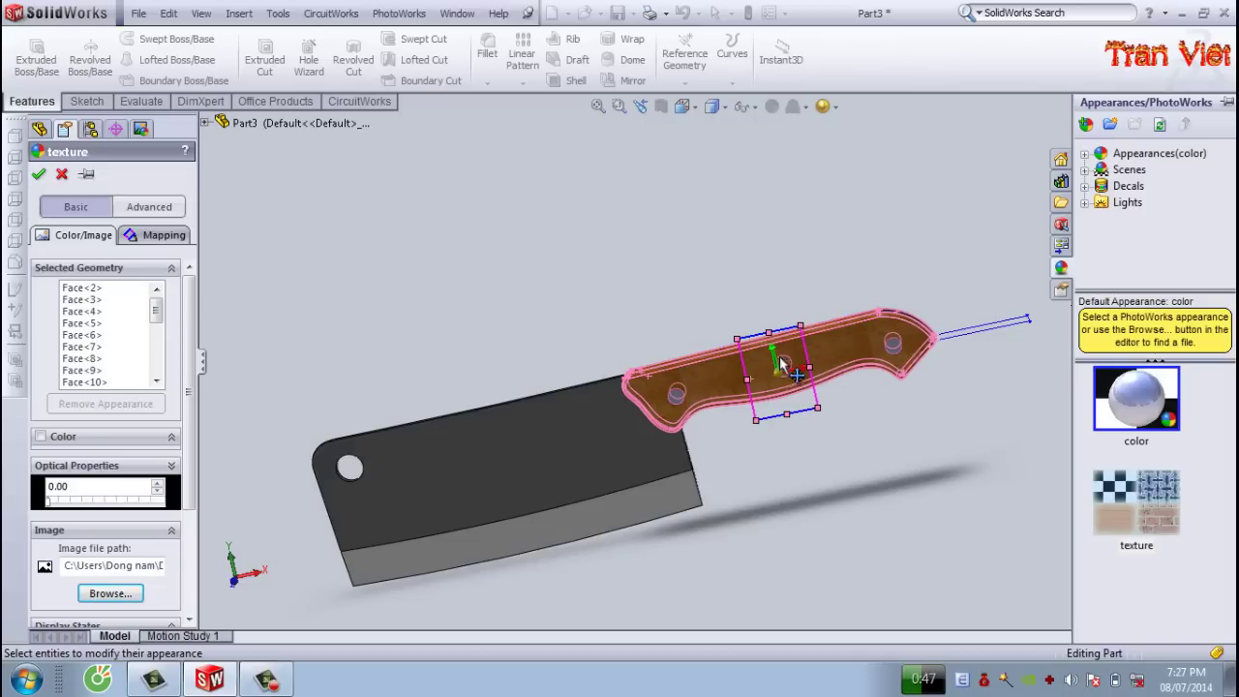
pyautogui.moveTo(801, 323)
pyautogui.mouseDown()
pyautogui.moveTo(985, 276)
pyautogui.moveTo(844, 471)
pyautogui.mouseUp()
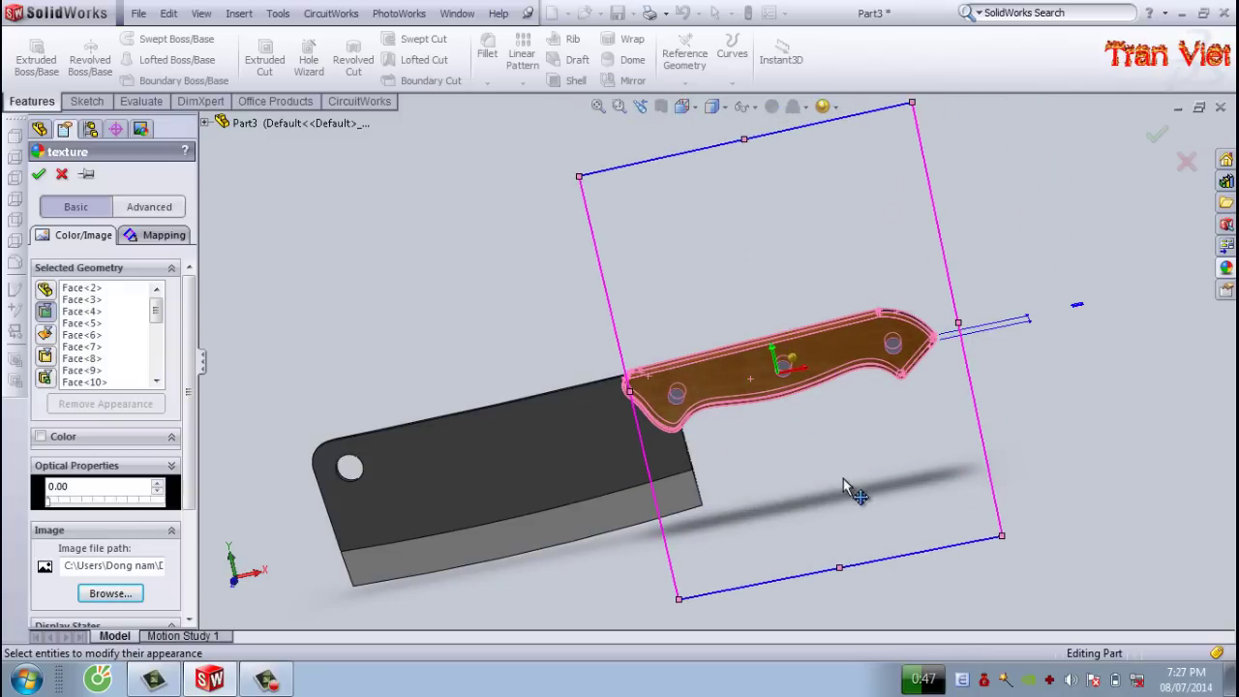
# - Accept the handle texture and view the blade Normal To
pyautogui.click(1158, 137)
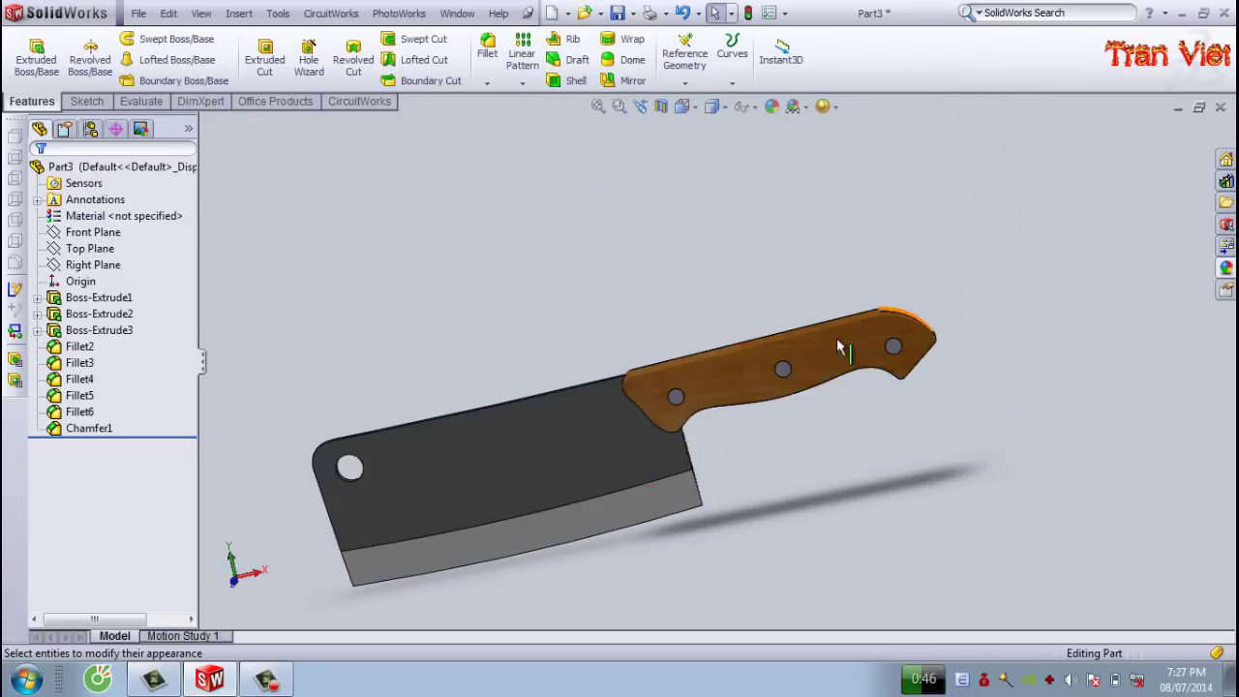
pyautogui.moveTo(756, 349); pyautogui.dragTo(683, 385, button='middle')
pyautogui.click(632, 410)
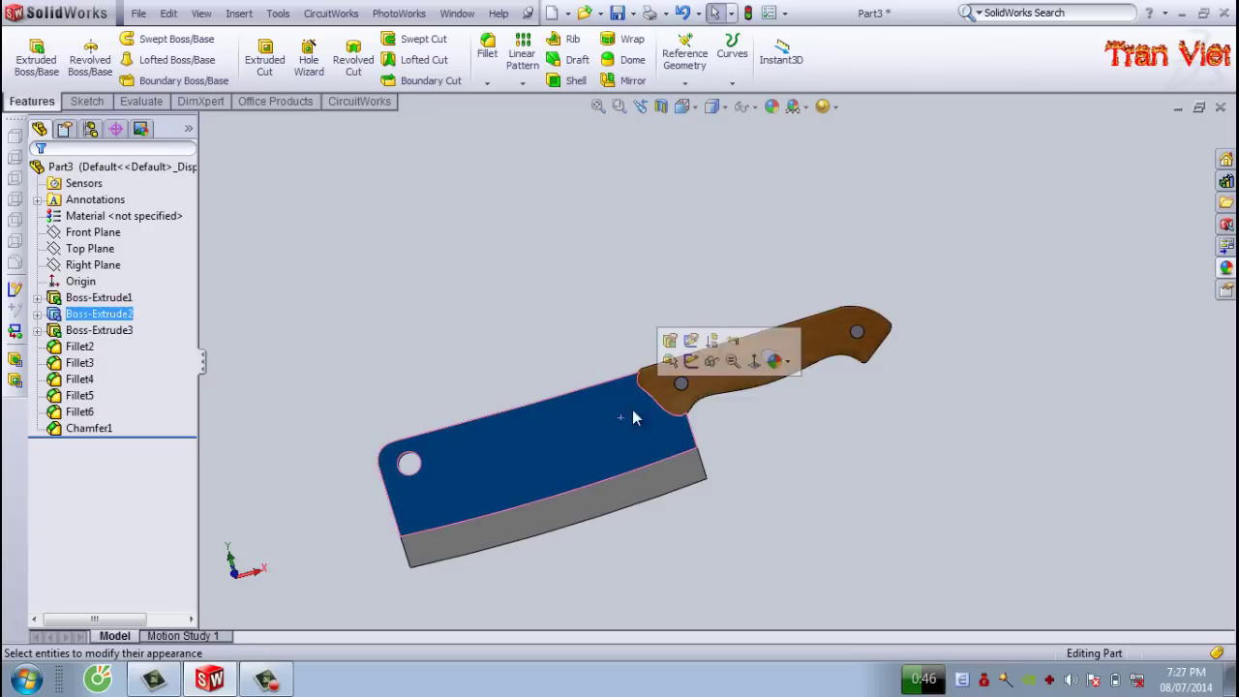
pyautogui.click(763, 365)
pyautogui.click(539, 568)
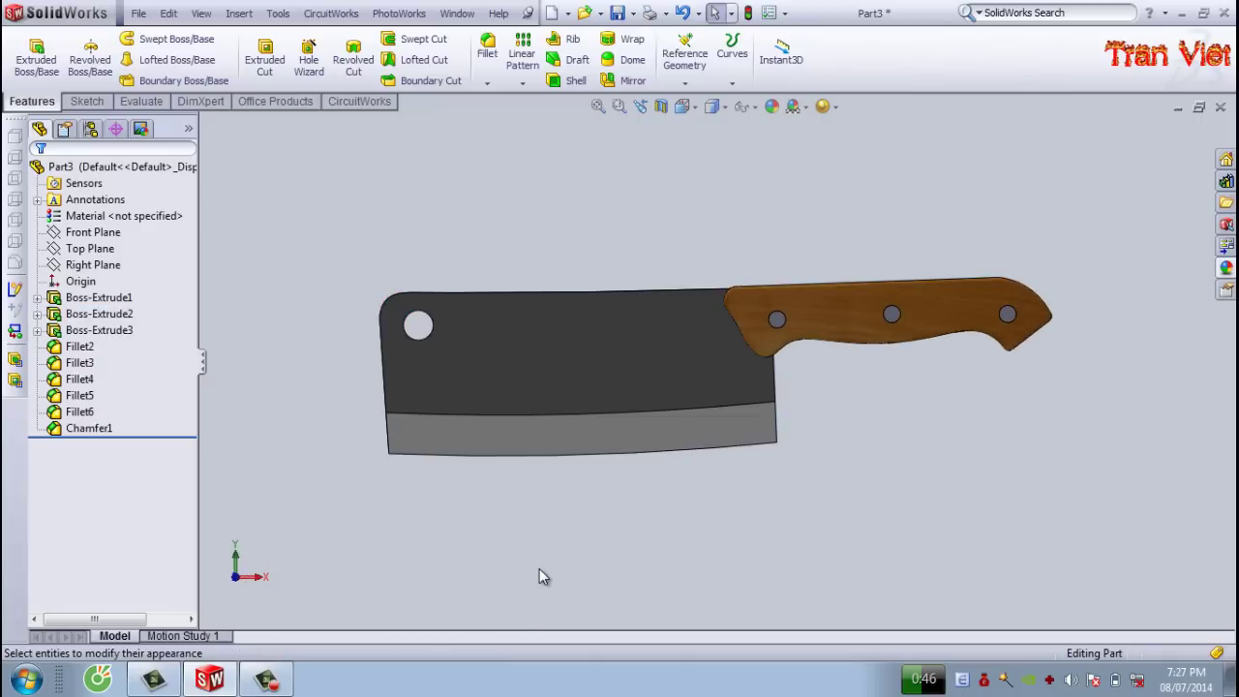
# - Orbit and zoom in on the handle's untextured rounded end face
pyautogui.moveTo(678, 415)
pyautogui.mouseDown(button='middle')
pyautogui.moveTo(711, 492)
pyautogui.moveTo(672, 567)
pyautogui.mouseUp(button='middle')
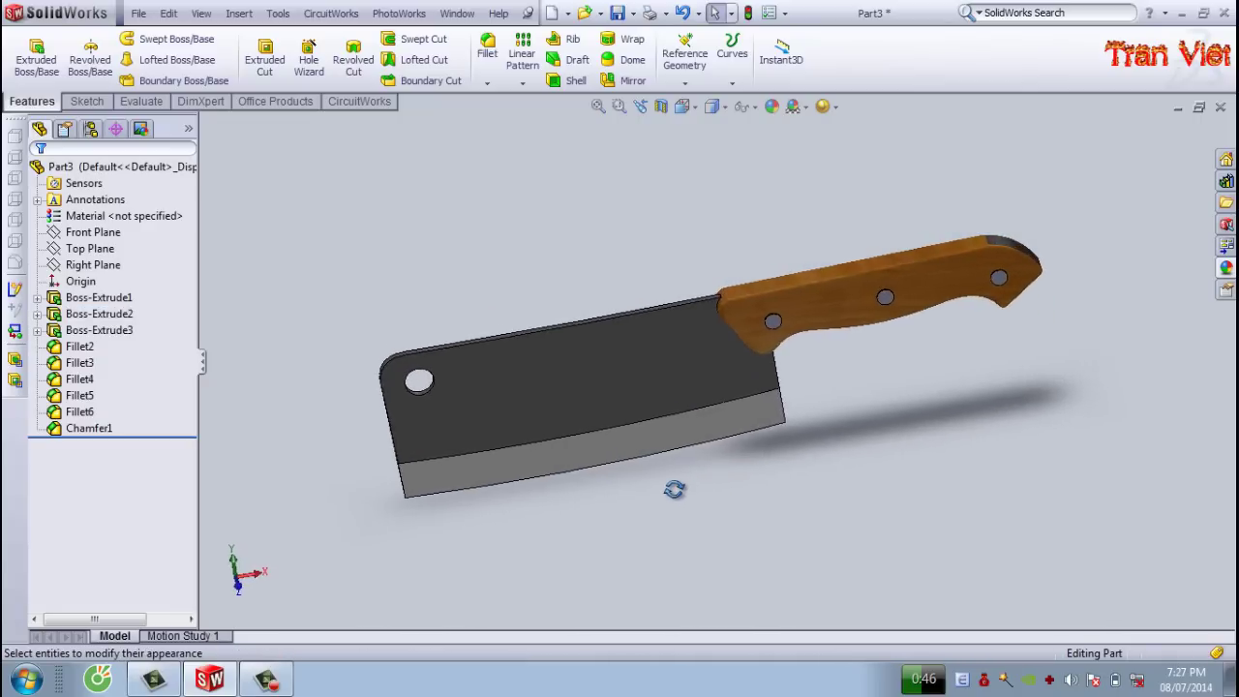
pyautogui.scroll(-3, 965, 246)
pyautogui.scroll(-3, 937, 271)
pyautogui.moveTo(938, 271); pyautogui.dragTo(835, 284, button='middle')
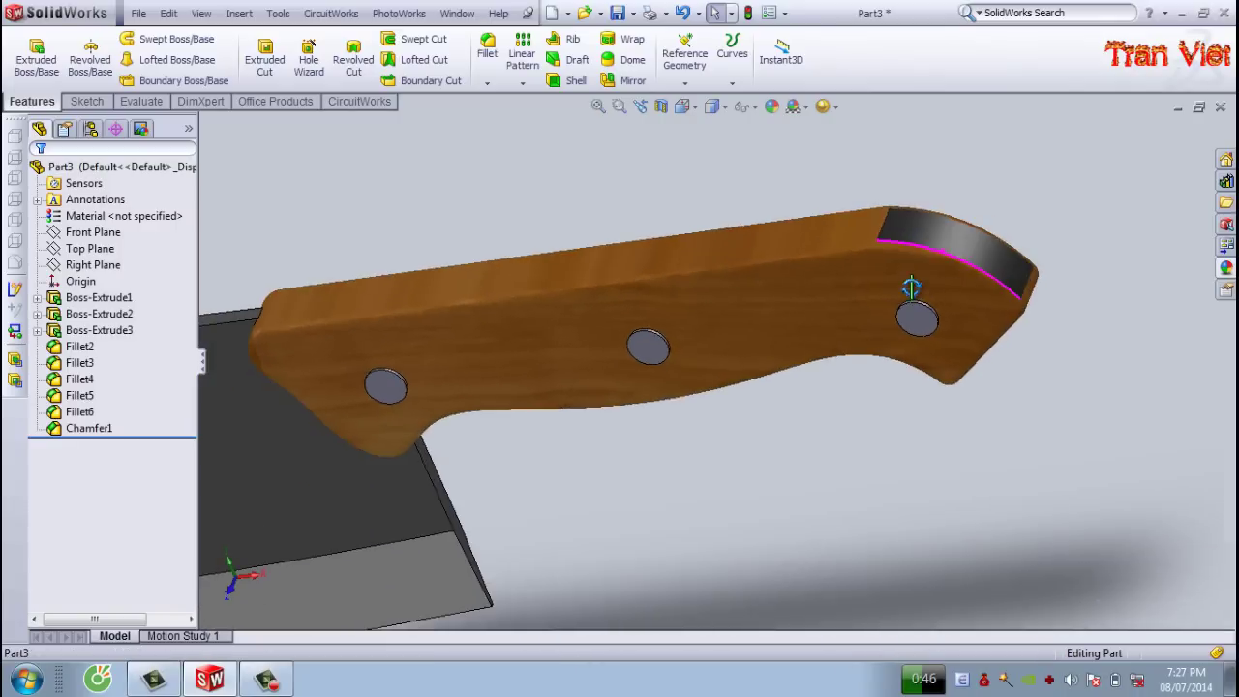
# - Apply a texture appearance to the handle's curved end face using the wood image
pyautogui.rightClick(900, 237)
pyautogui.click(1018, 205)
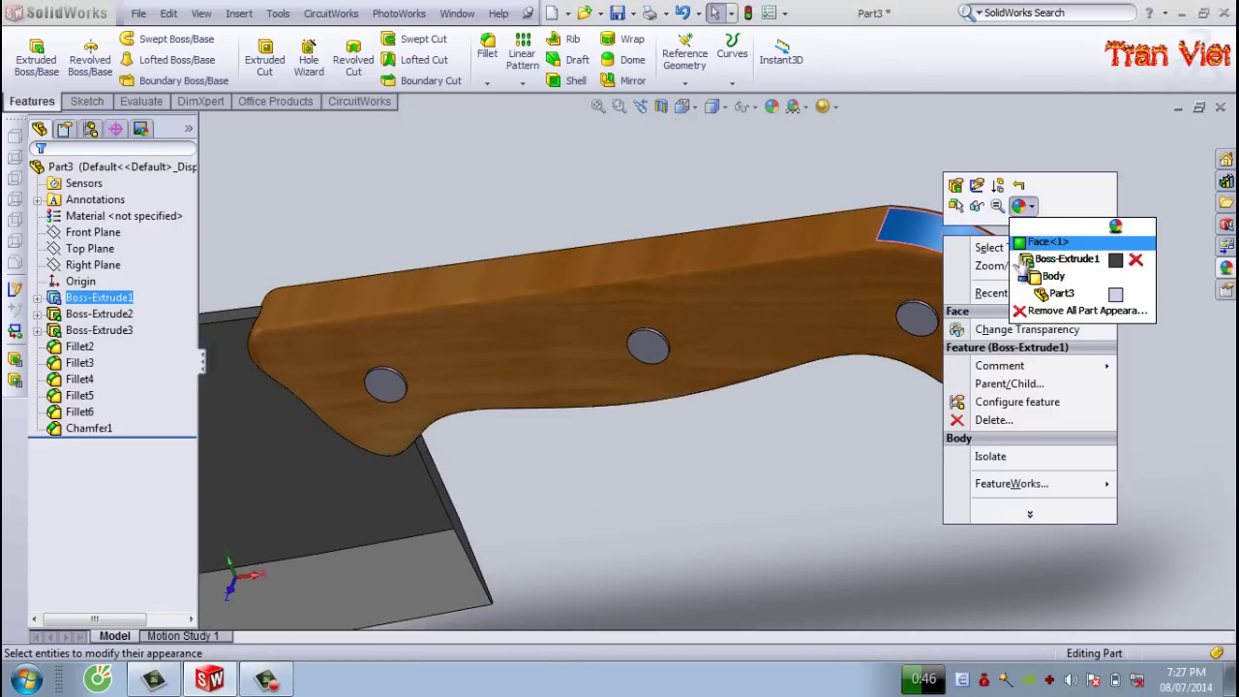
pyautogui.click(1038, 241)
pyautogui.click(1136, 503)
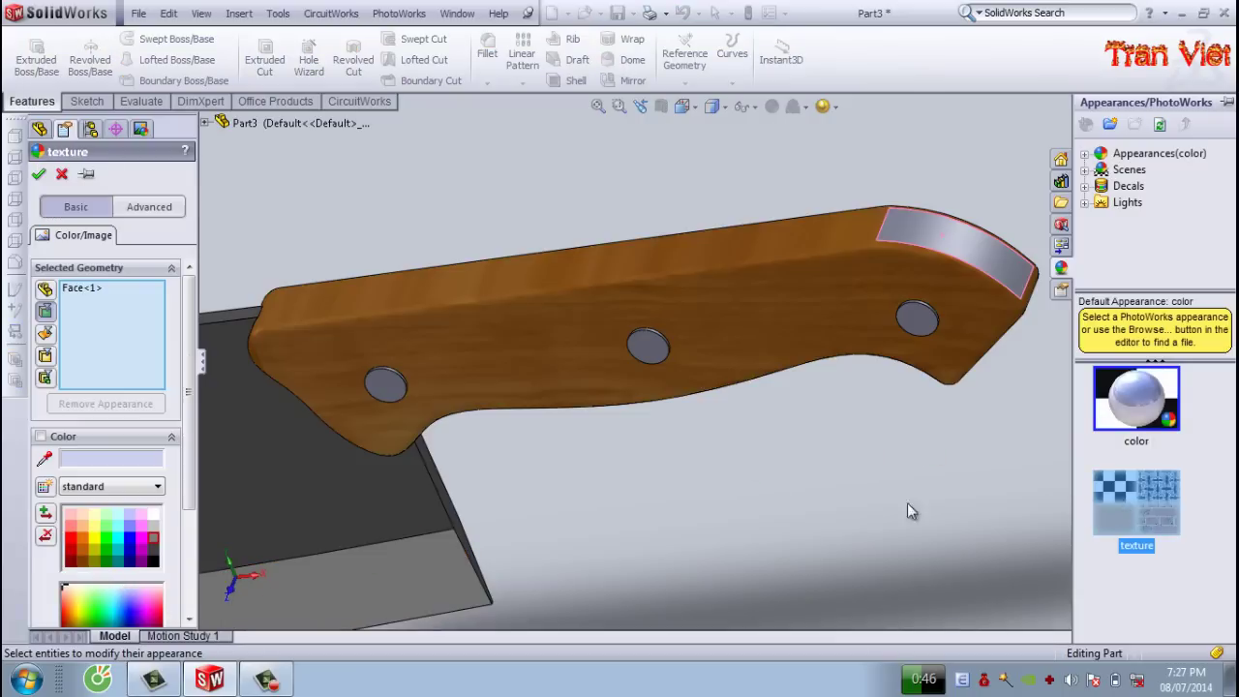
pyautogui.click(108, 594)
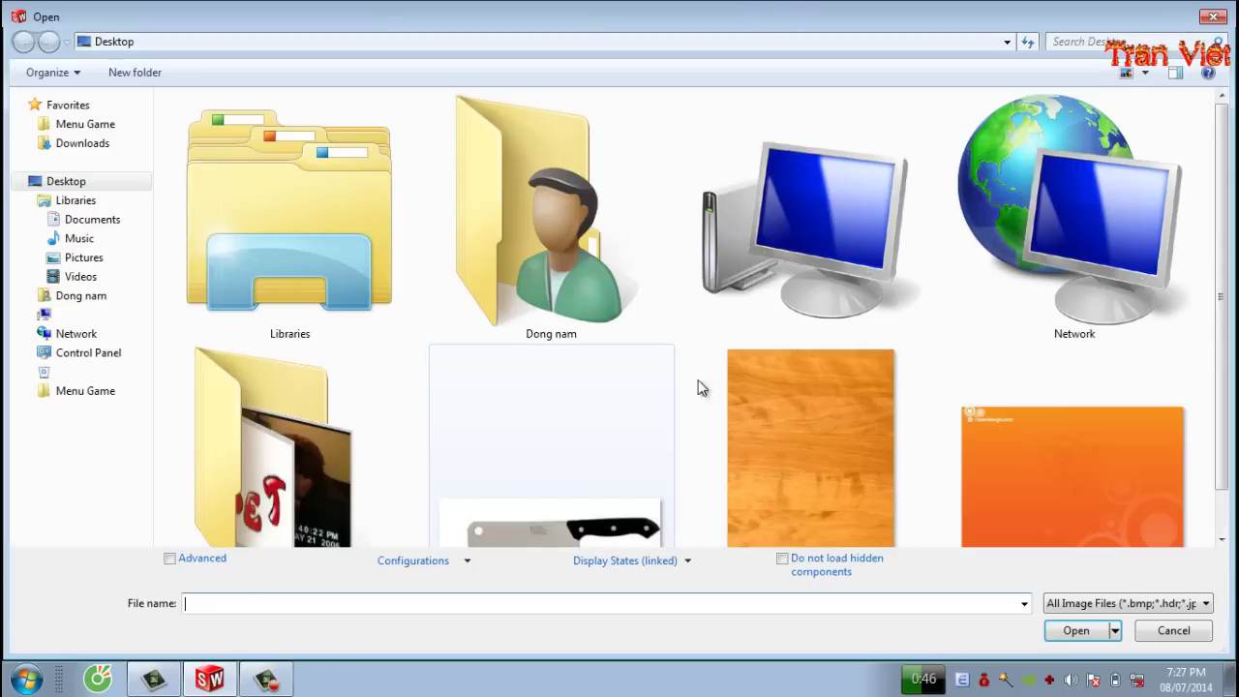
pyautogui.doubleClick(773, 434)
# - Enlarge the end face's texture mapping and rotate it to follow the handle
pyautogui.scroll(-3, 973, 247)
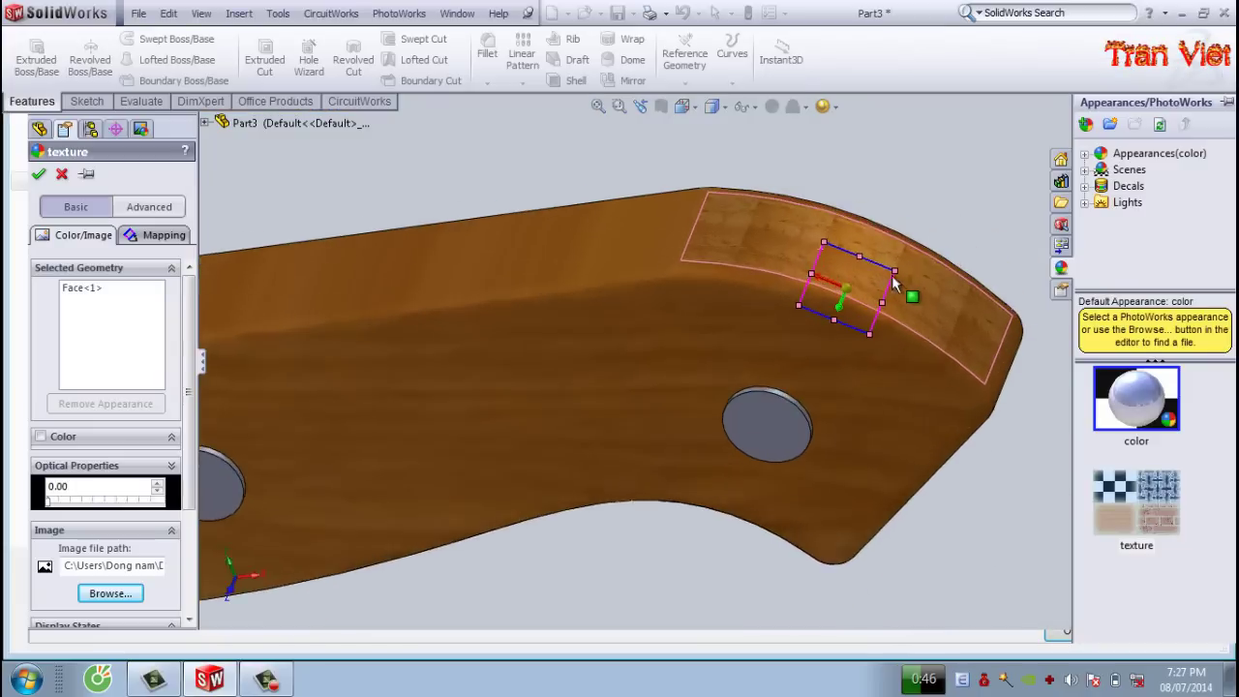
pyautogui.scroll(-3, 910, 223)
pyautogui.moveTo(874, 241); pyautogui.dragTo(800, 345)
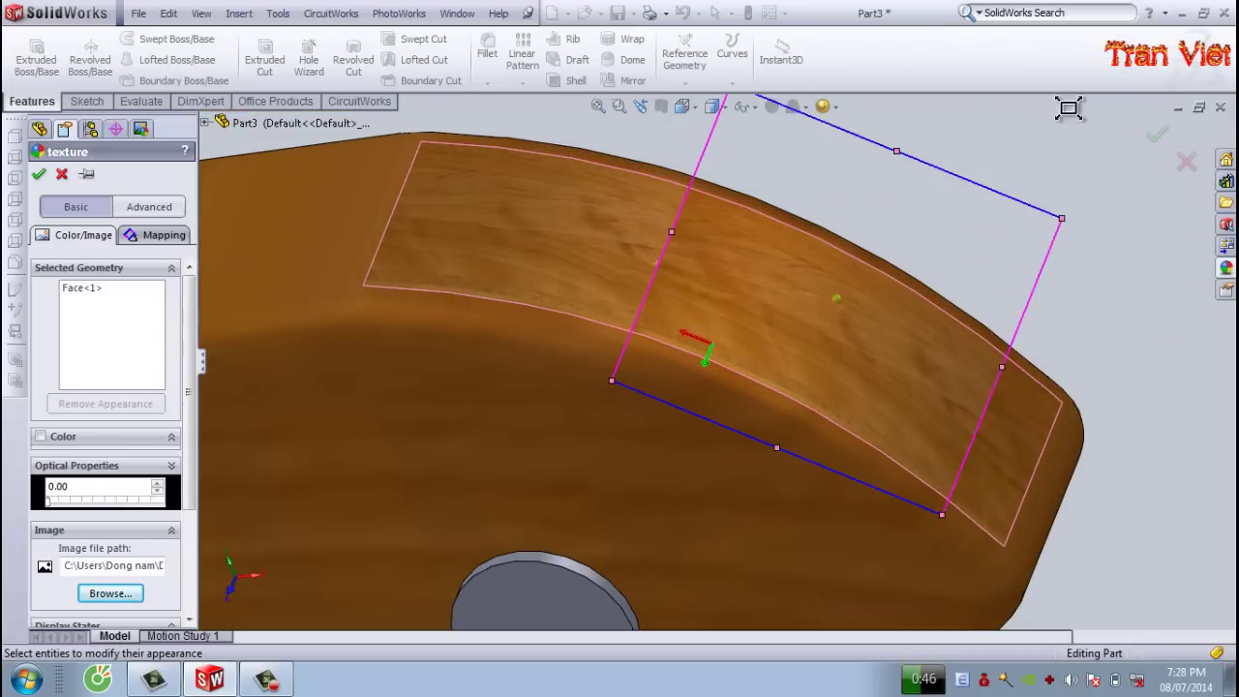
pyautogui.scroll(1, 800, 344)
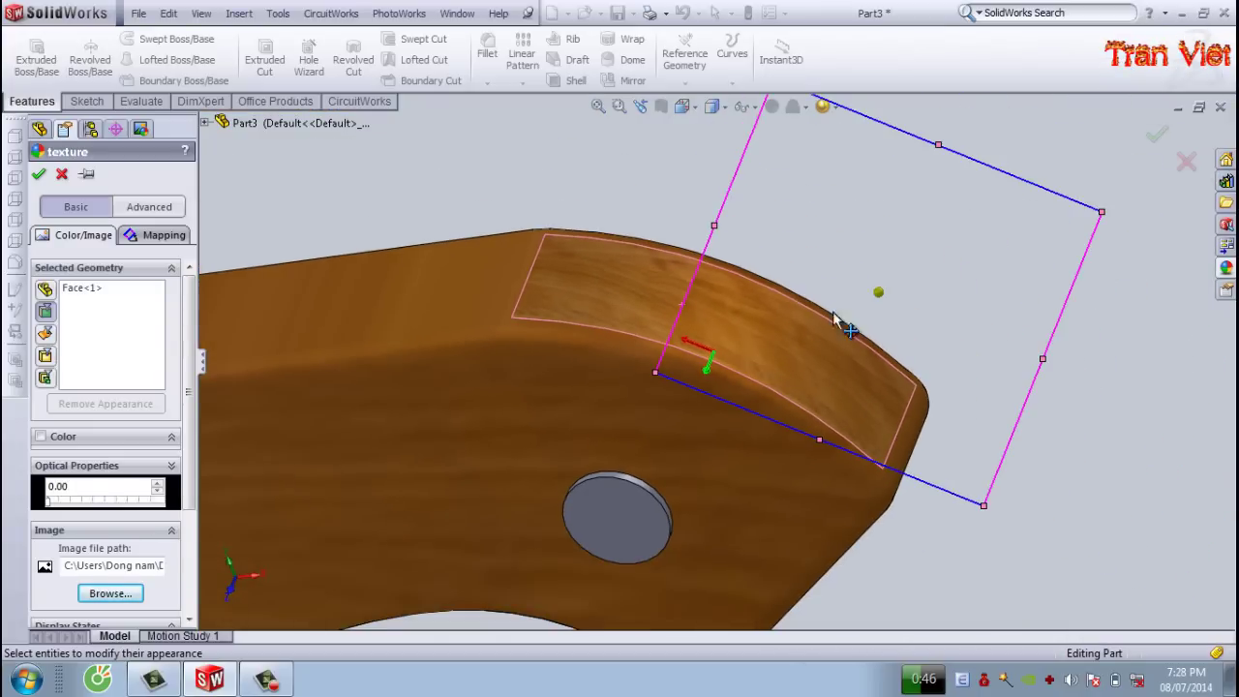
pyautogui.moveTo(874, 304)
pyautogui.mouseDown()
pyautogui.moveTo(925, 343)
pyautogui.moveTo(954, 331)
pyautogui.mouseUp()
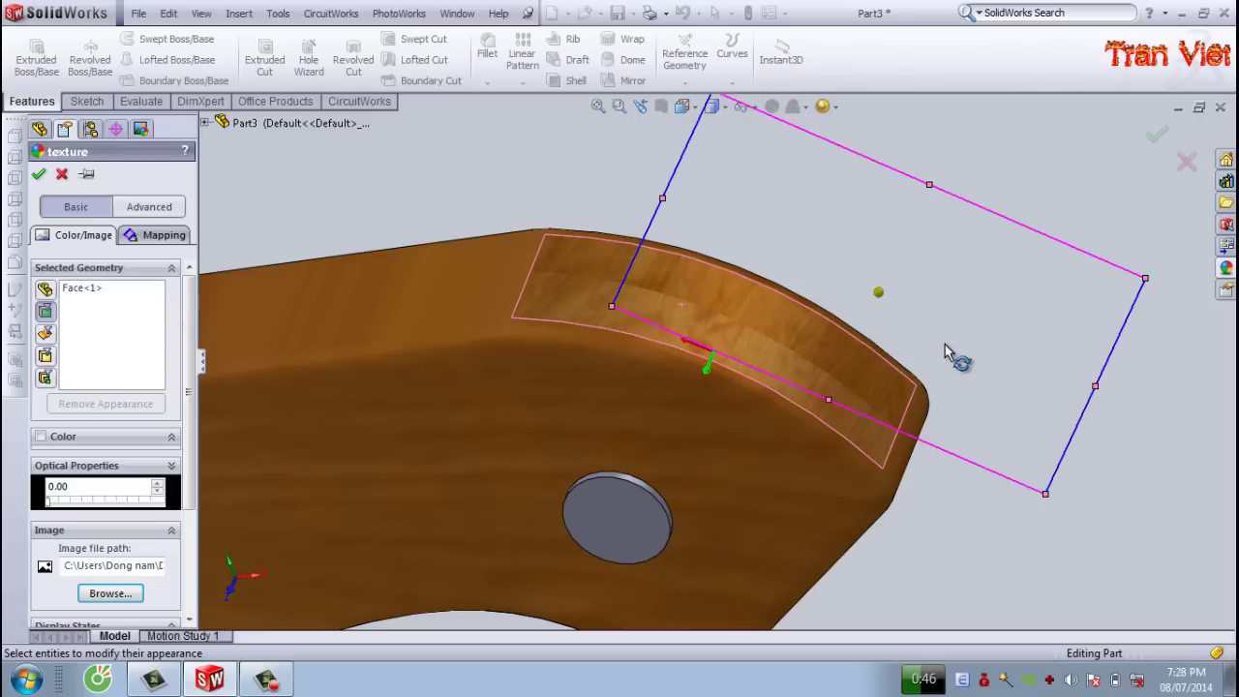
# - Stretch and reposition the wood mapping toward the blade end, then accept the end-face texture
pyautogui.press('z')
pyautogui.moveTo(951, 458)
pyautogui.mouseDown()
pyautogui.moveTo(1055, 581)
pyautogui.moveTo(1057, 436)
pyautogui.mouseUp()
pyautogui.press('z')
pyautogui.press('z')
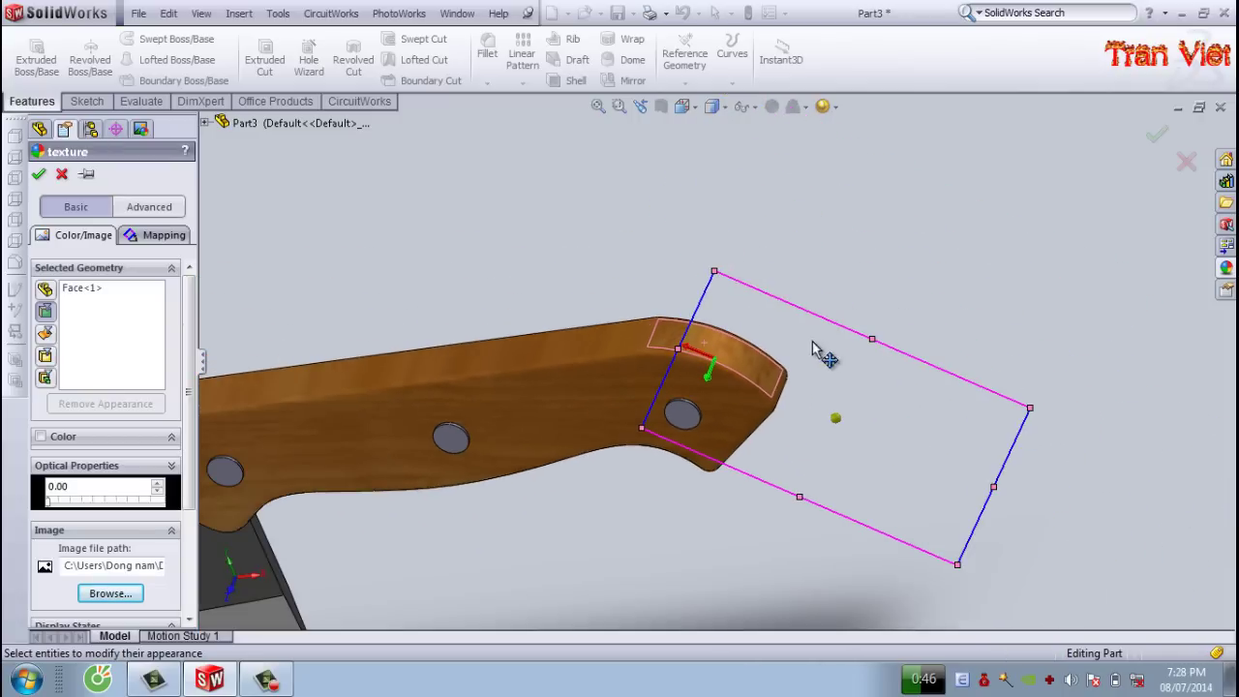
pyautogui.moveTo(715, 270)
pyautogui.mouseDown()
pyautogui.moveTo(683, 183)
pyautogui.moveTo(581, 53)
pyautogui.mouseUp()
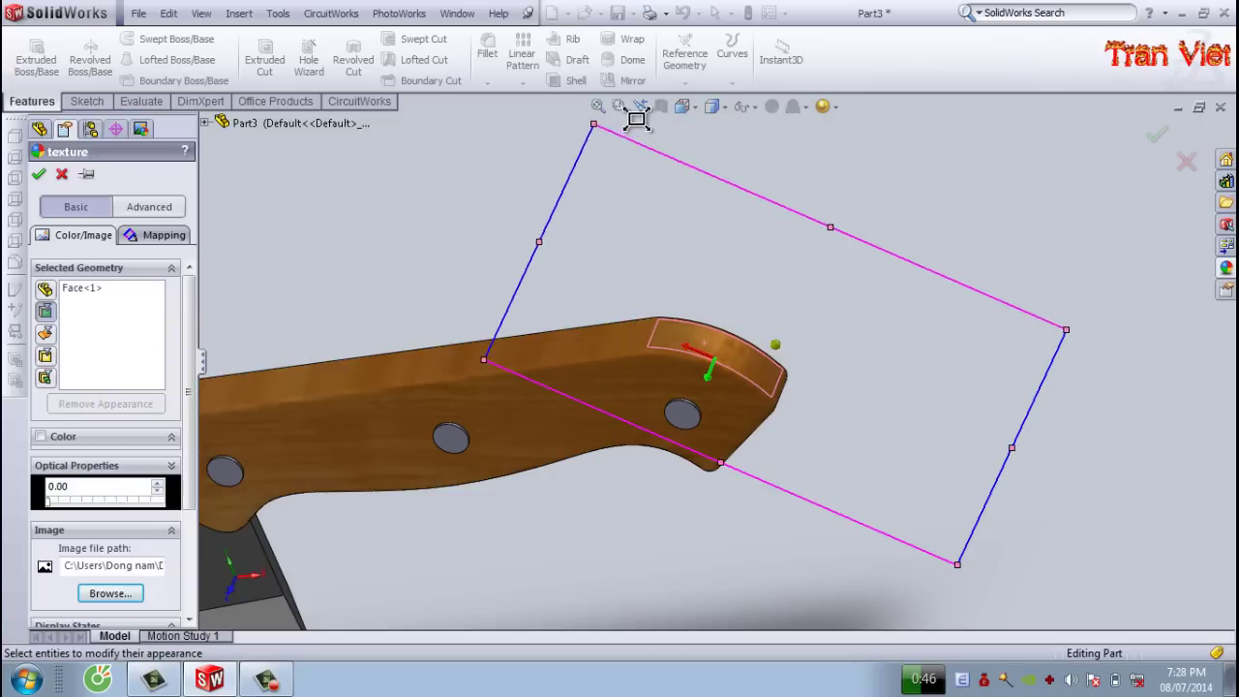
pyautogui.press('z')
pyautogui.press('z')
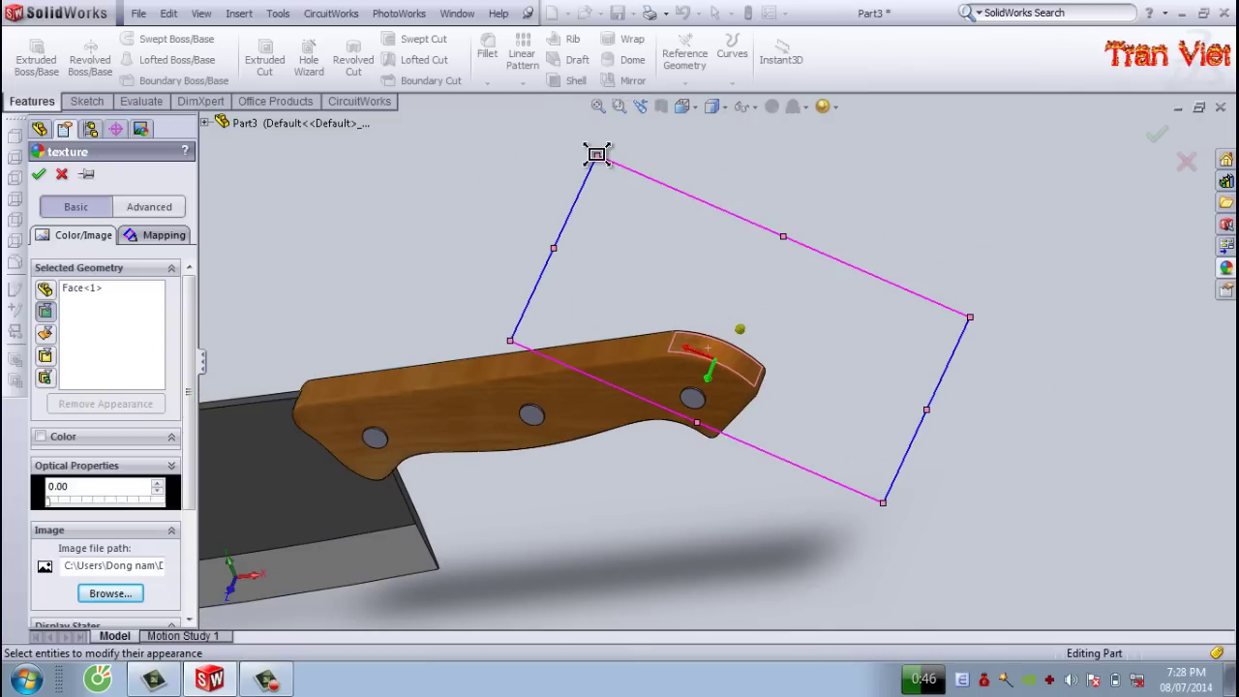
pyautogui.moveTo(596, 154)
pyautogui.mouseDown()
pyautogui.moveTo(567, 116)
pyautogui.moveTo(448, 78)
pyautogui.mouseUp()
pyautogui.press('z')
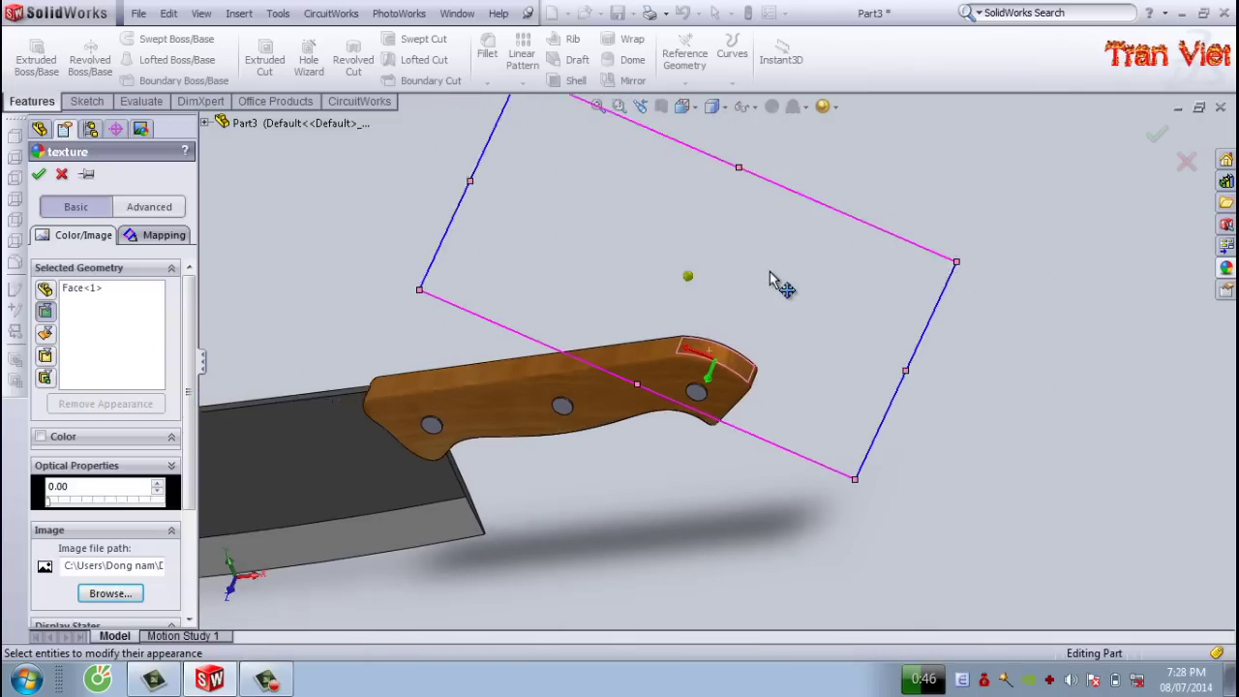
pyautogui.moveTo(772, 280)
pyautogui.mouseDown()
pyautogui.moveTo(863, 332)
pyautogui.moveTo(971, 354)
pyautogui.moveTo(1120, 180)
pyautogui.mouseUp()
pyautogui.moveTo(948, 334)
pyautogui.mouseDown()
pyautogui.moveTo(967, 335)
pyautogui.moveTo(968, 359)
pyautogui.mouseUp()
pyautogui.press('z')
pyautogui.press('z')
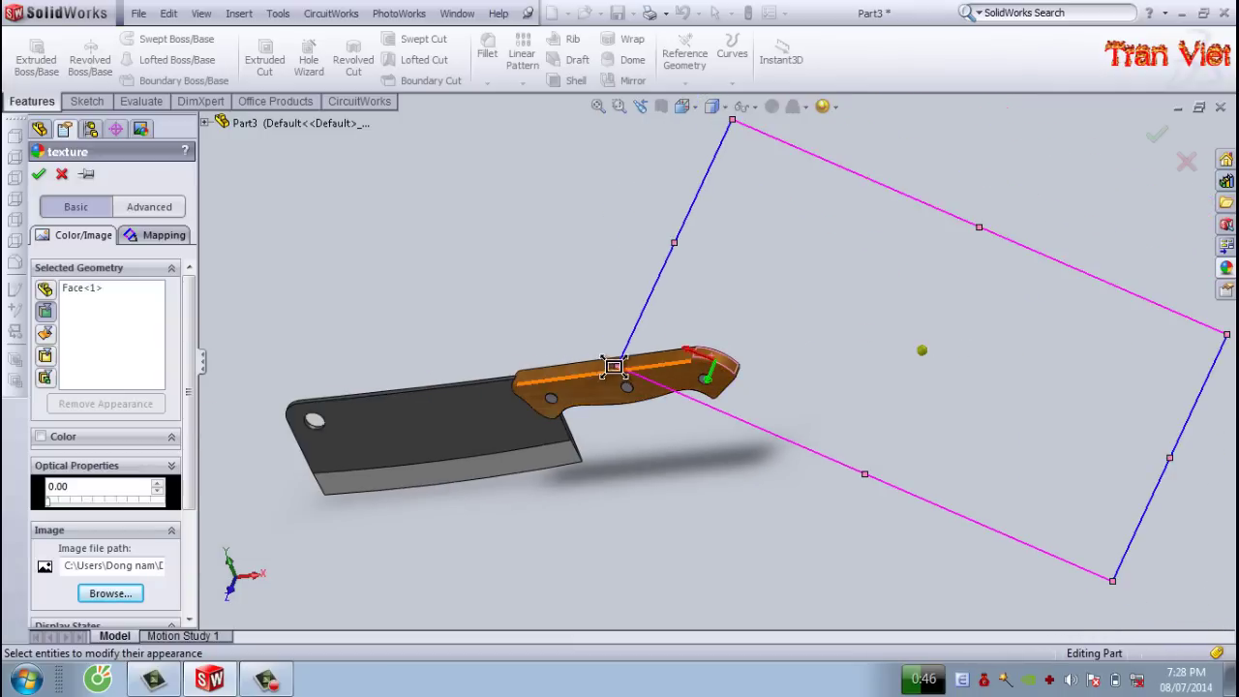
pyautogui.moveTo(614, 366); pyautogui.dragTo(524, 400)
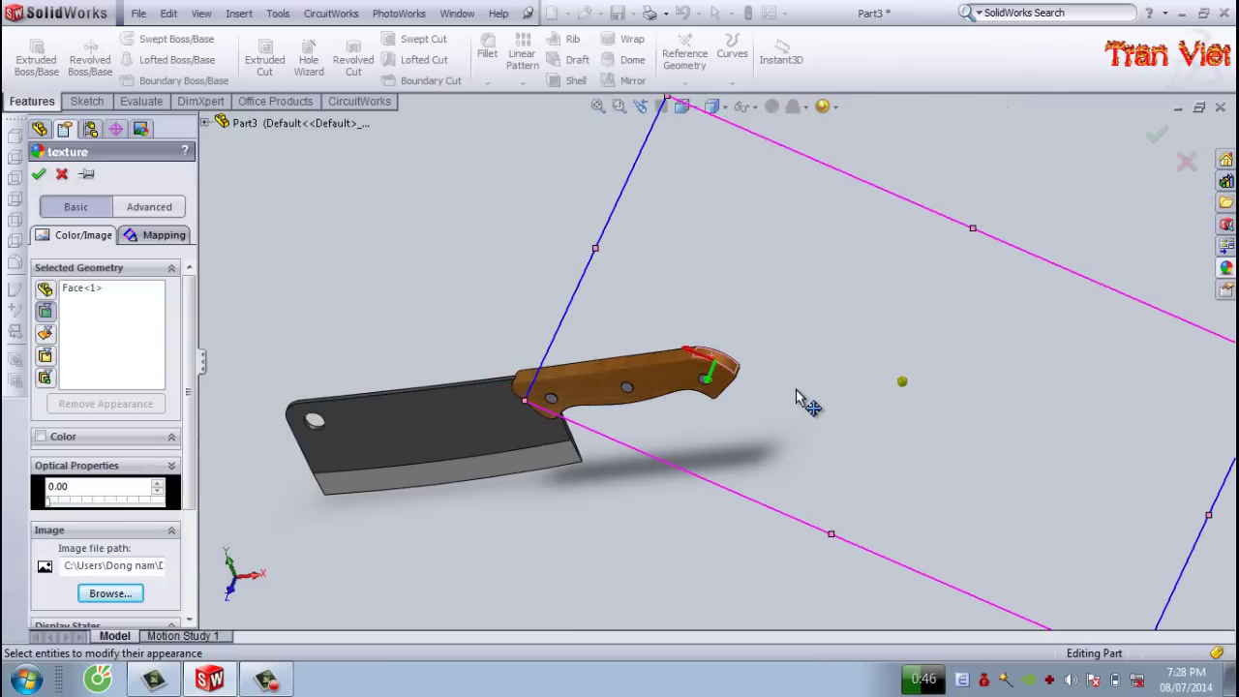
pyautogui.click(1157, 138)
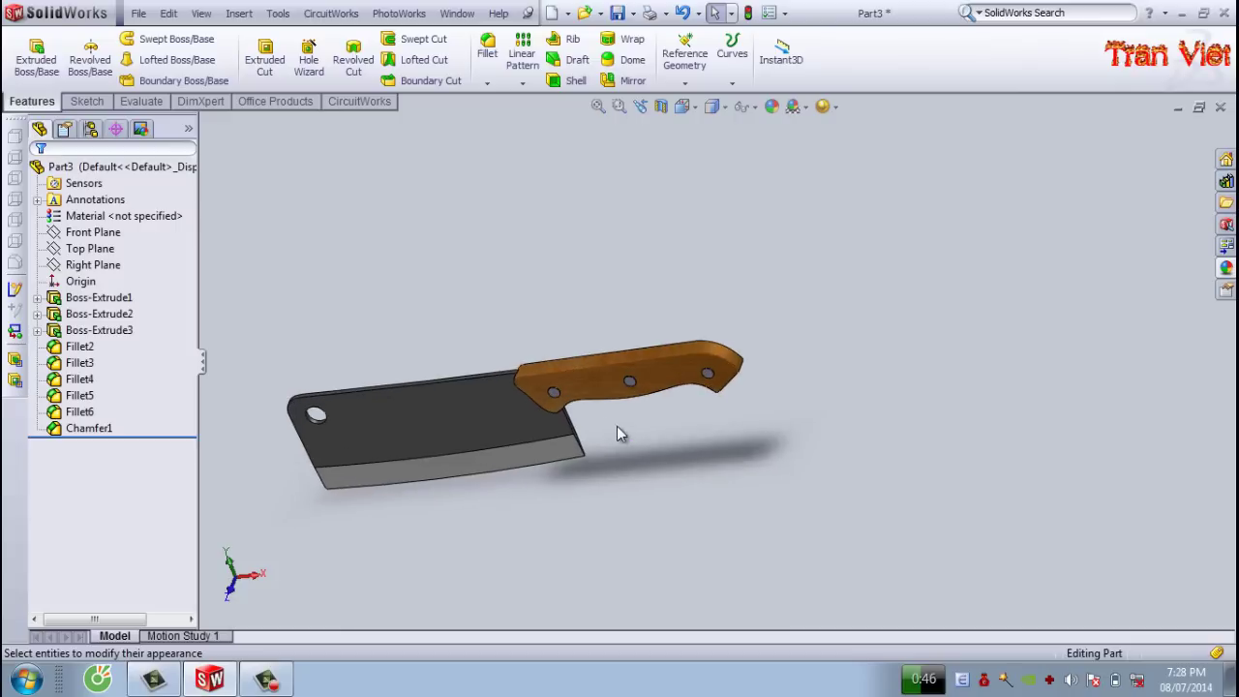
pyautogui.moveTo(616, 426)
pyautogui.mouseDown(button='middle')
pyautogui.moveTo(675, 417)
pyautogui.moveTo(523, 431)
pyautogui.mouseUp(button='middle')
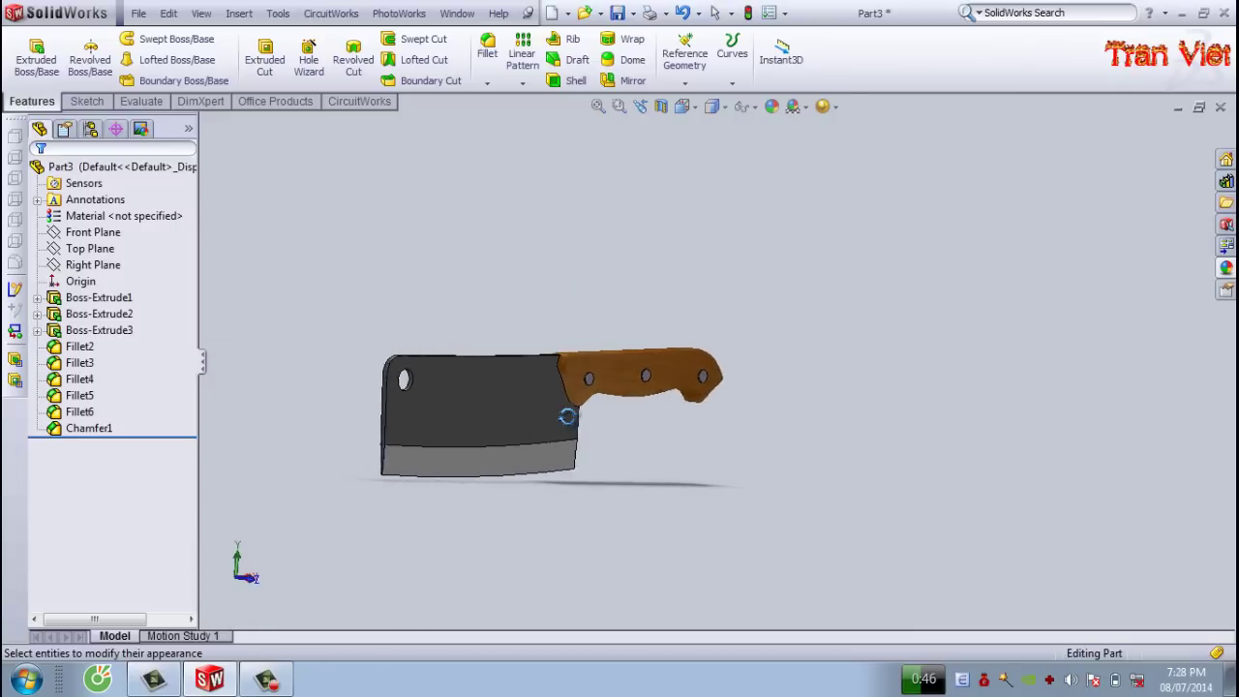
pyautogui.moveTo(522, 431)
pyautogui.mouseDown(button='middle')
pyautogui.moveTo(687, 412)
pyautogui.moveTo(556, 431)
pyautogui.mouseUp(button='middle')
pyautogui.scroll(-2, 541, 420)
pyautogui.moveTo(629, 440); pyautogui.dragTo(620, 467, button='middle')
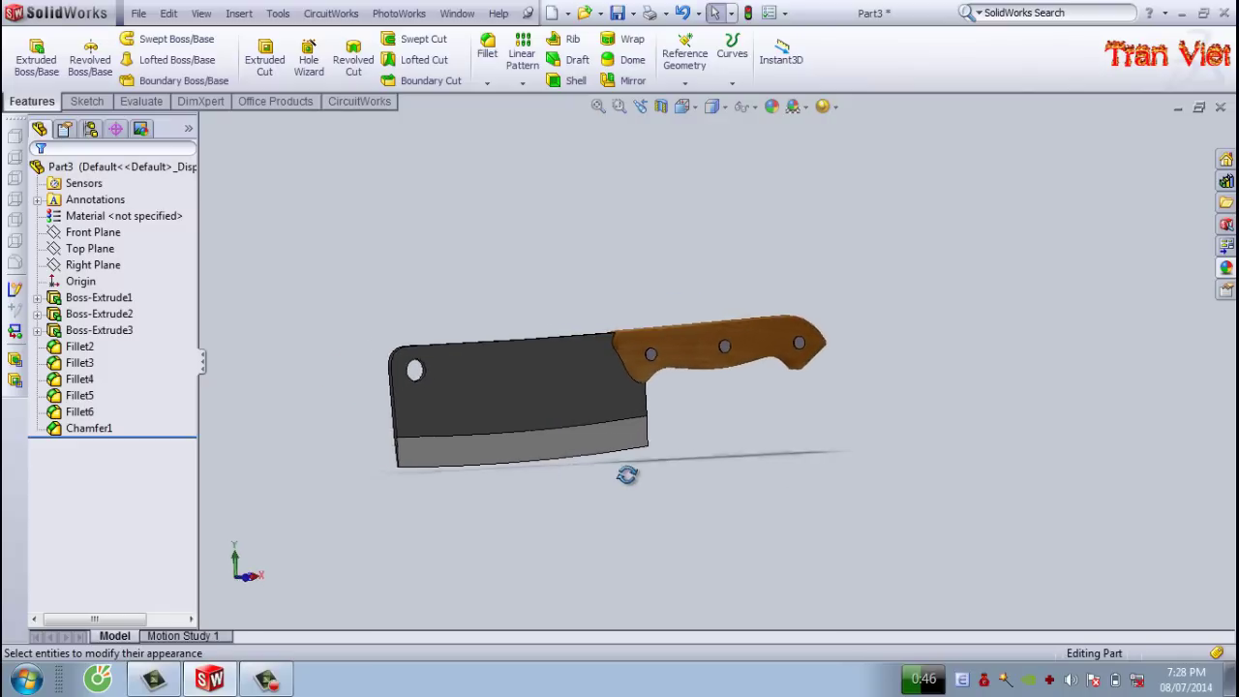
pyautogui.scroll(-3, 489, 494)
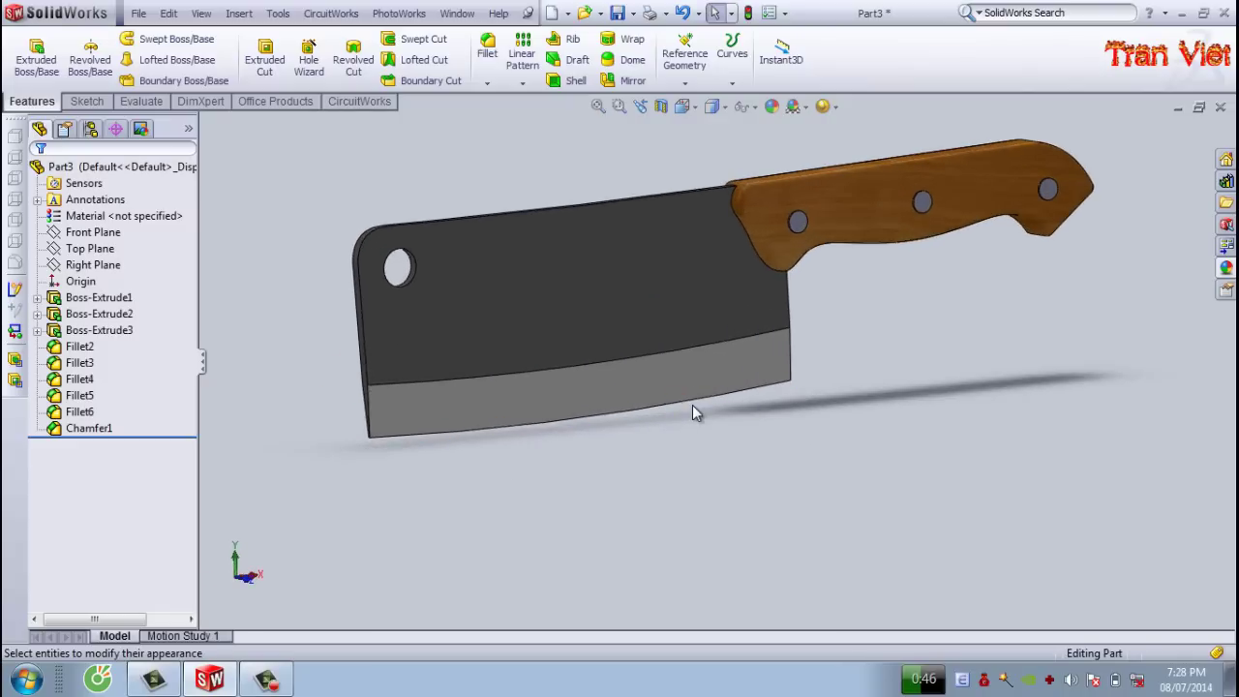
pyautogui.scroll(1, 692, 405)
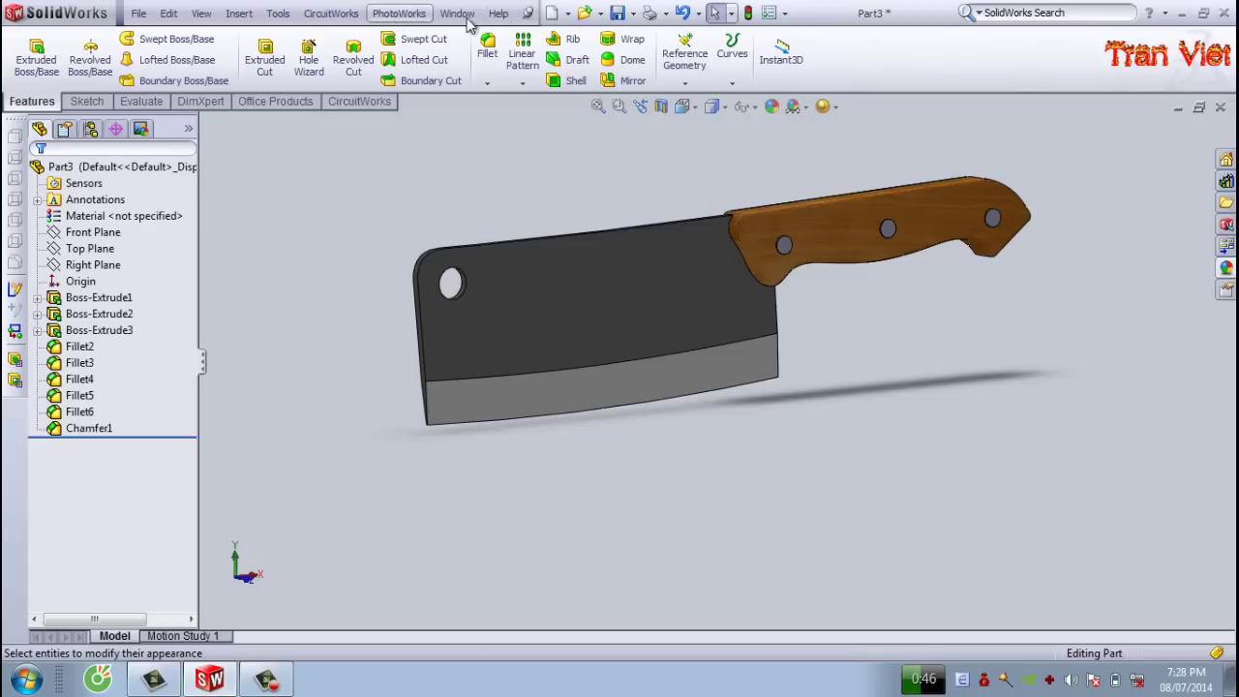
# - Enable PhotoWorks in the Add-Ins manager under Options and confirm
pyautogui.click(785, 12)
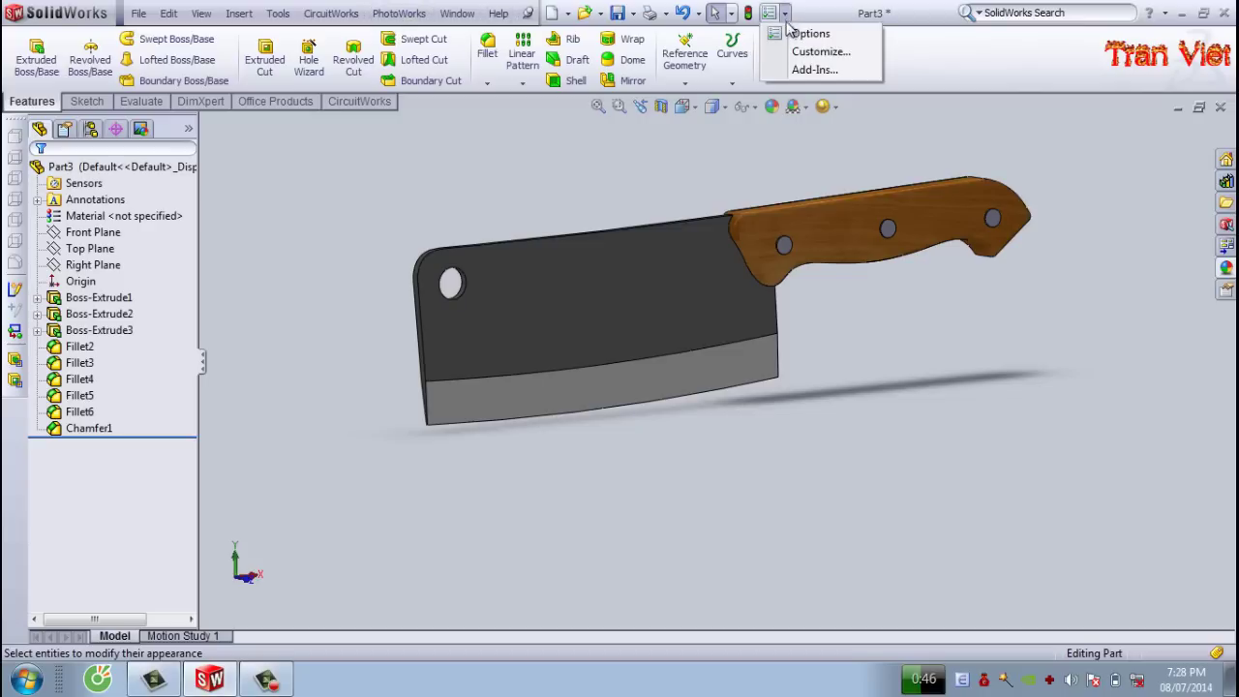
pyautogui.click(812, 72)
pyautogui.click(463, 348)
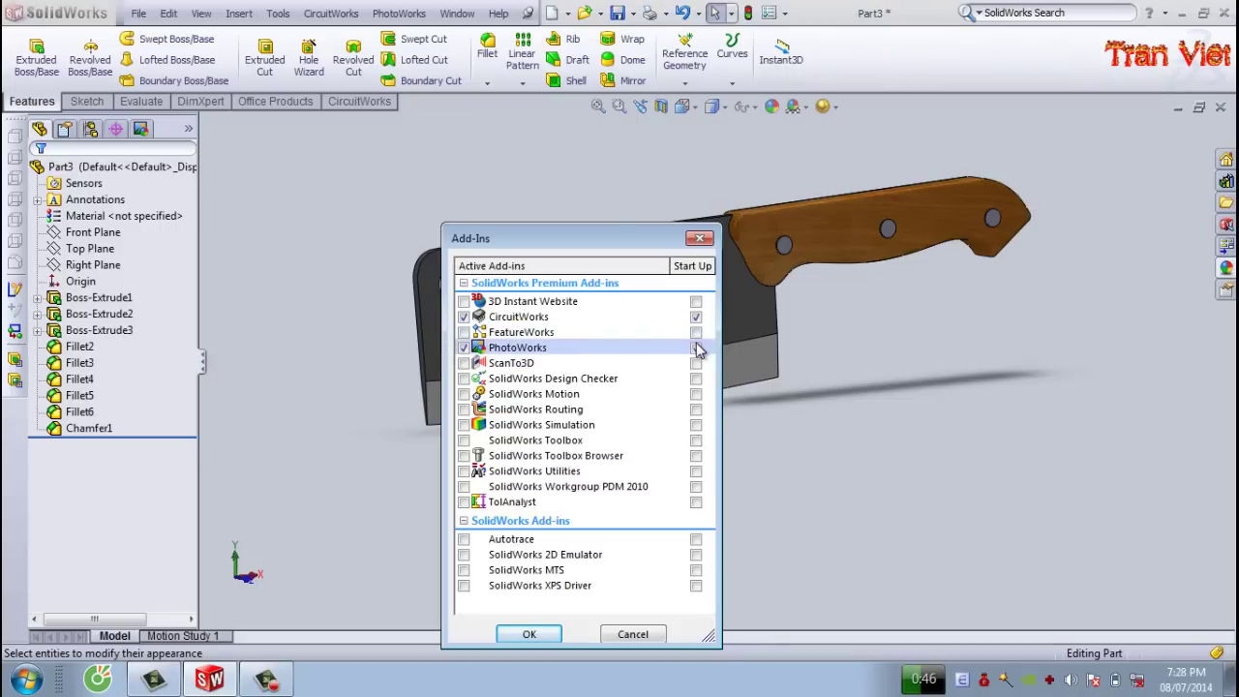
pyautogui.click(540, 631)
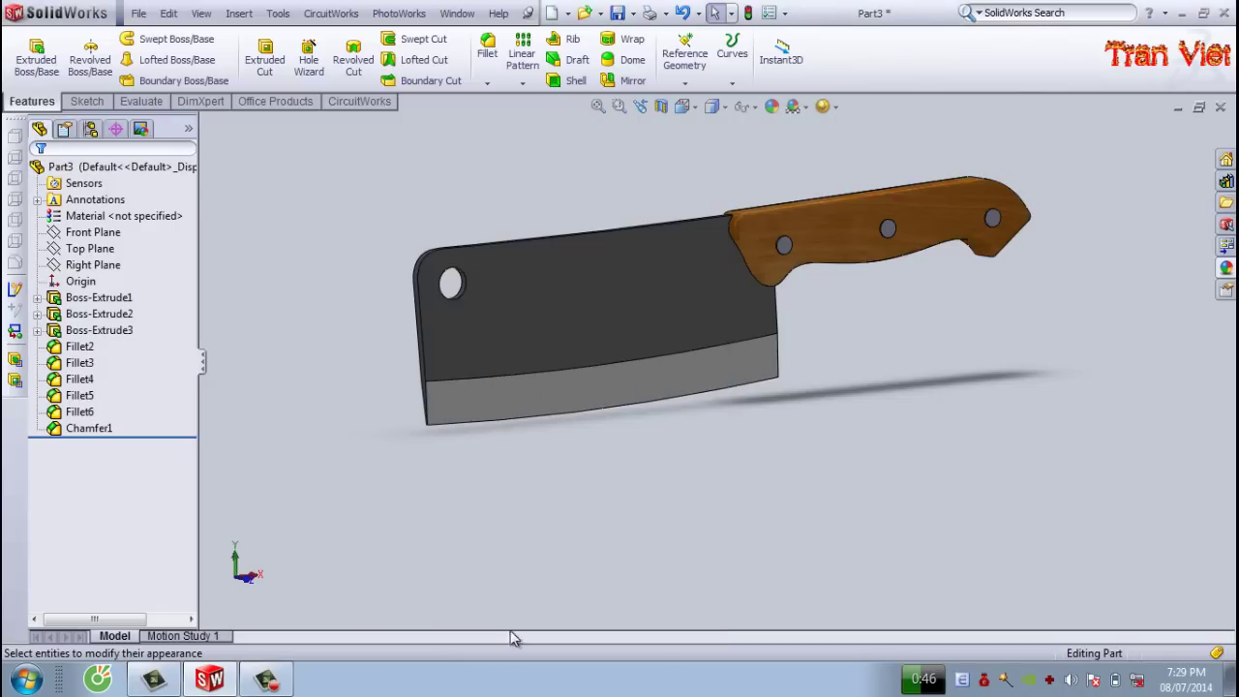
# - Try the Reflective Floor Black and Checkered sceneries, return to Rooftop, and accept it
pyautogui.click(406, 24)
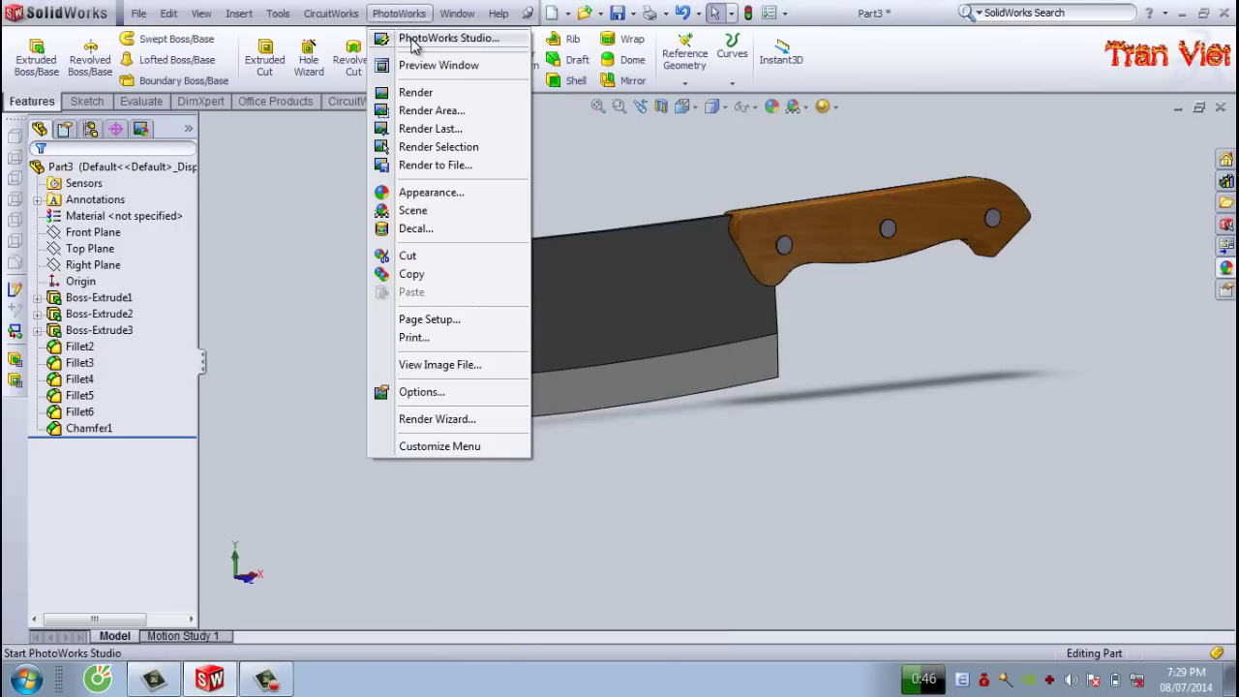
pyautogui.click(425, 39)
pyautogui.moveTo(112, 297)
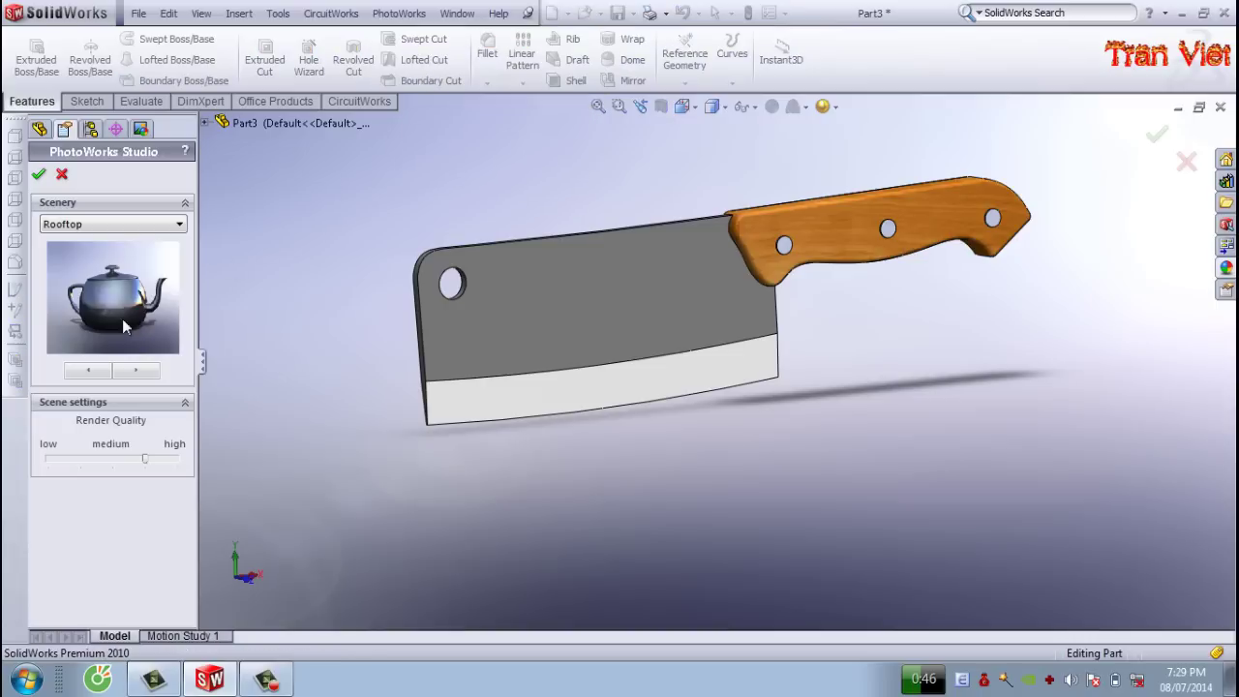
pyautogui.click(147, 374)
pyautogui.click(150, 372)
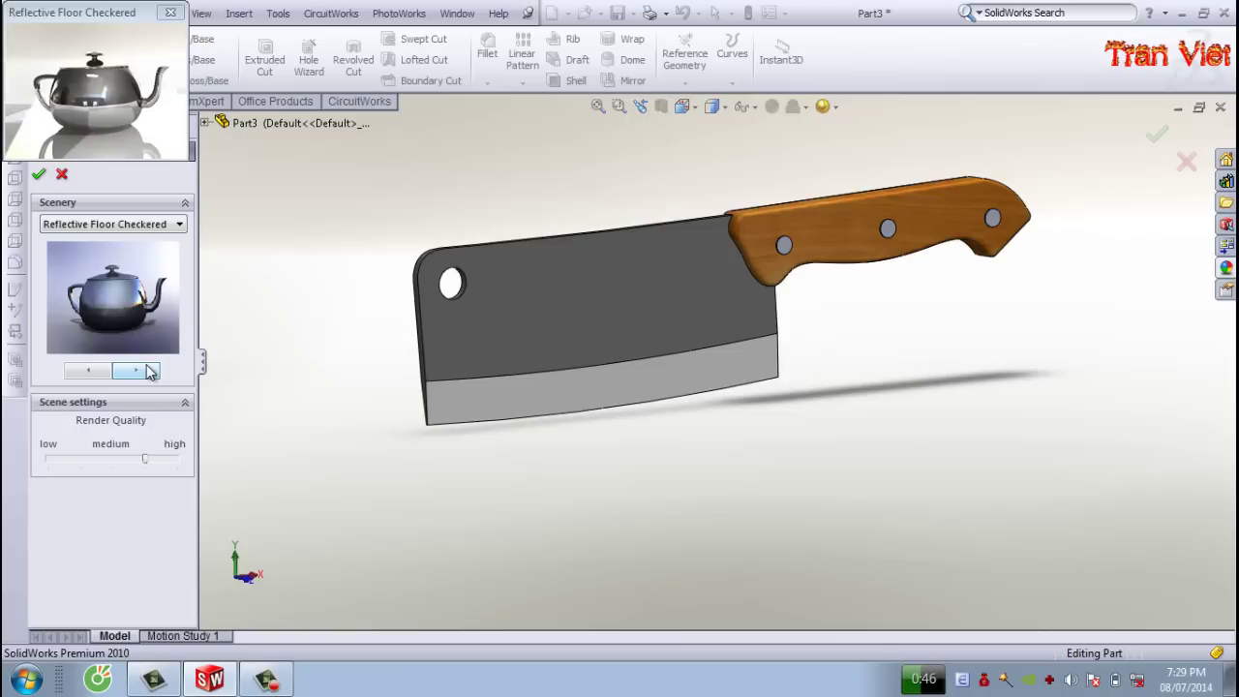
pyautogui.click(150, 372)
pyautogui.click(95, 378)
pyautogui.click(95, 377)
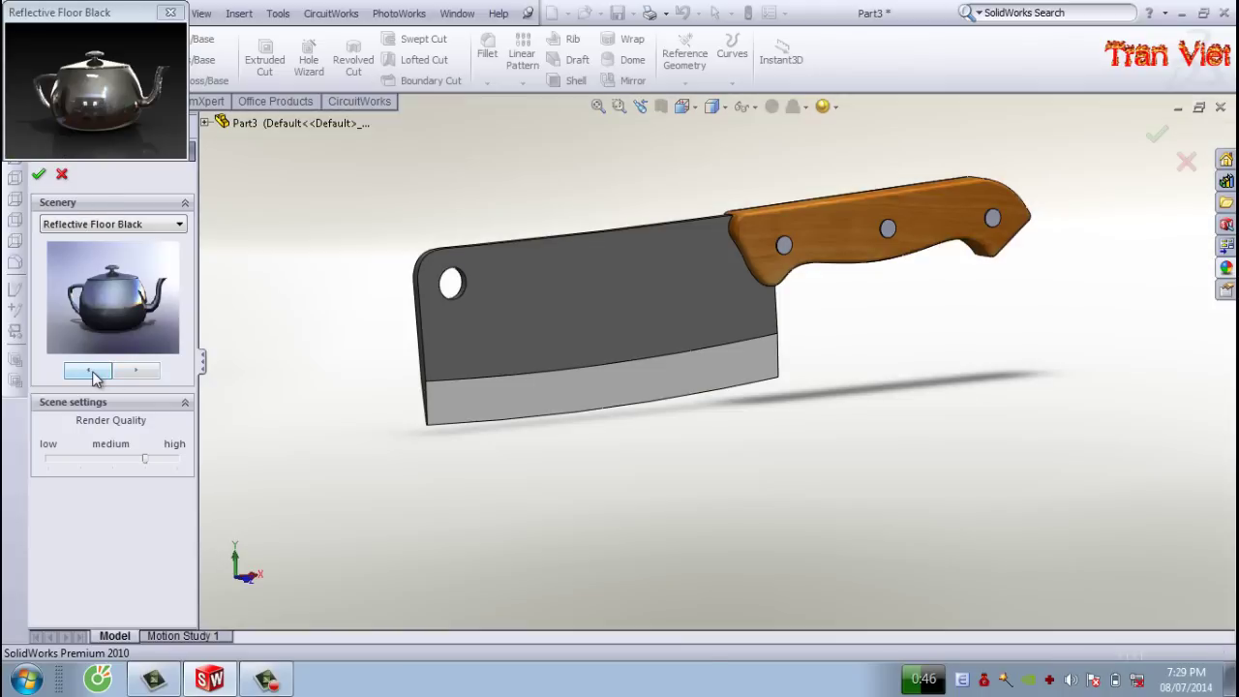
pyautogui.click(95, 378)
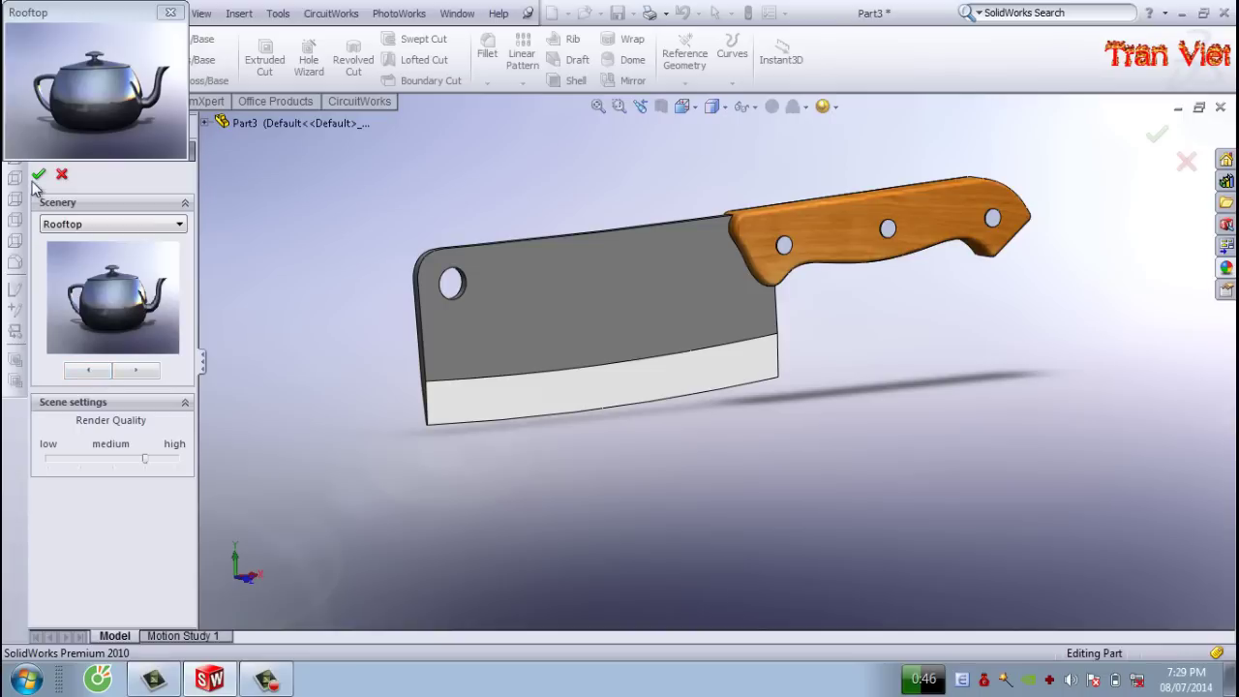
pyautogui.click(38, 175)
pyautogui.click(399, 14)
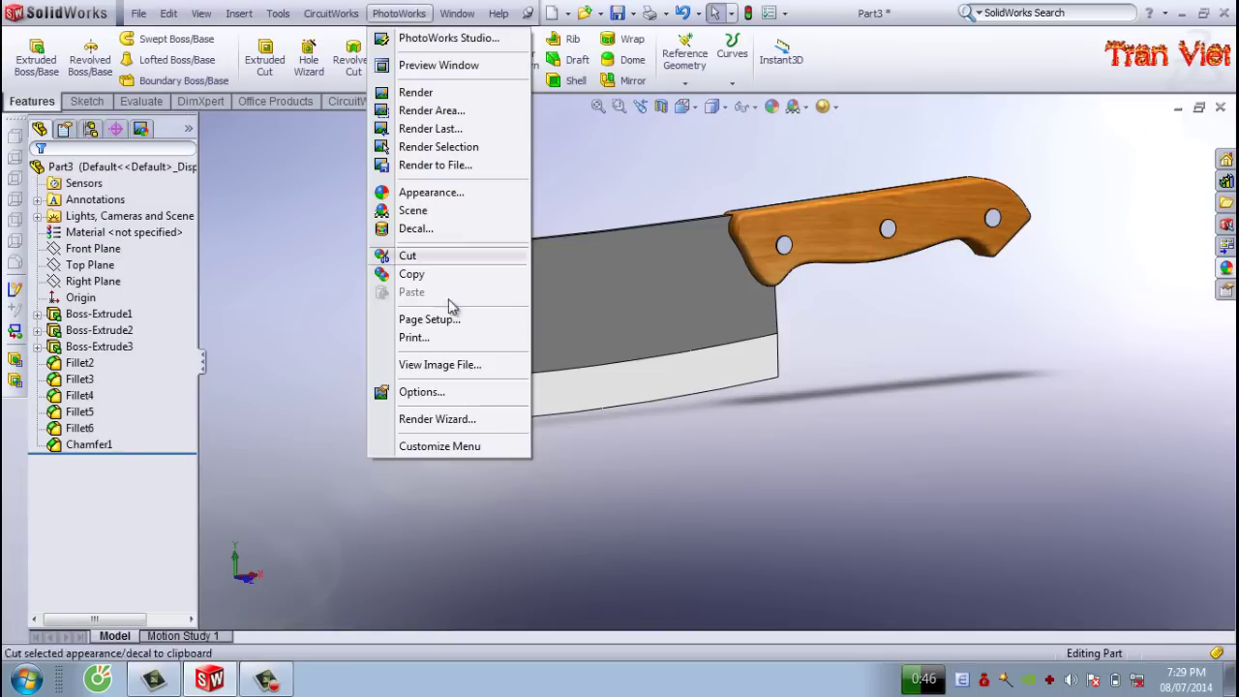
pyautogui.click(409, 392)
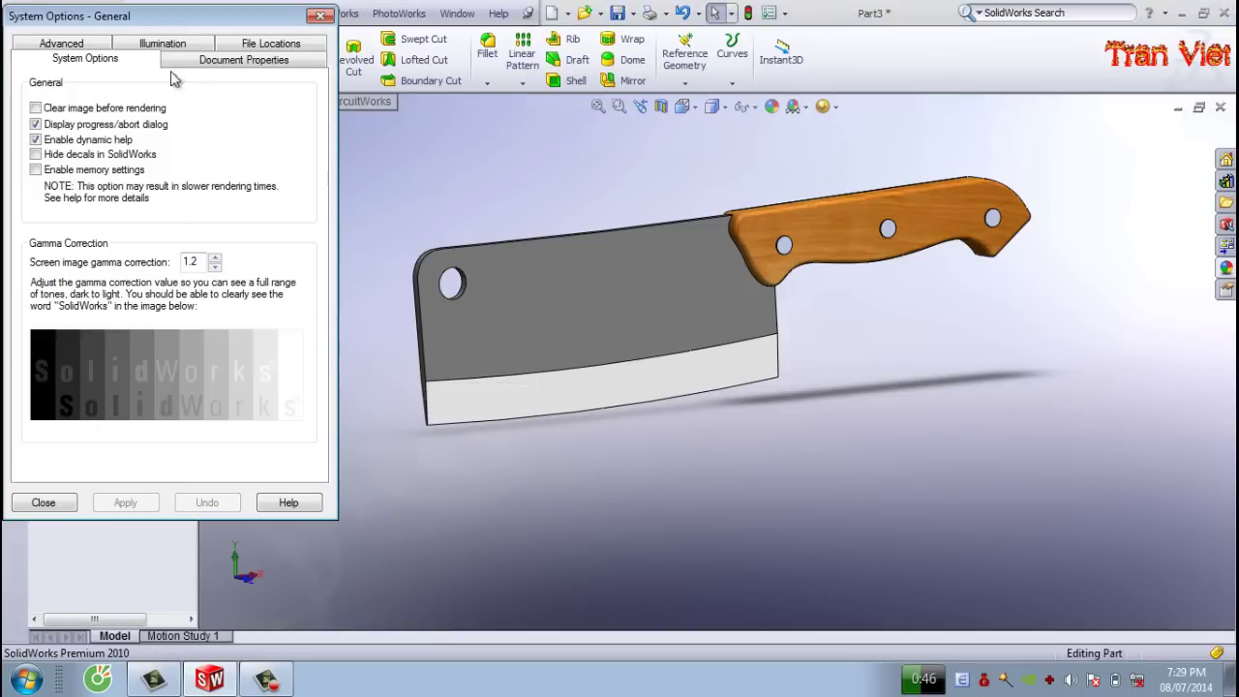
pyautogui.click(242, 60)
pyautogui.click(263, 45)
pyautogui.click(115, 44)
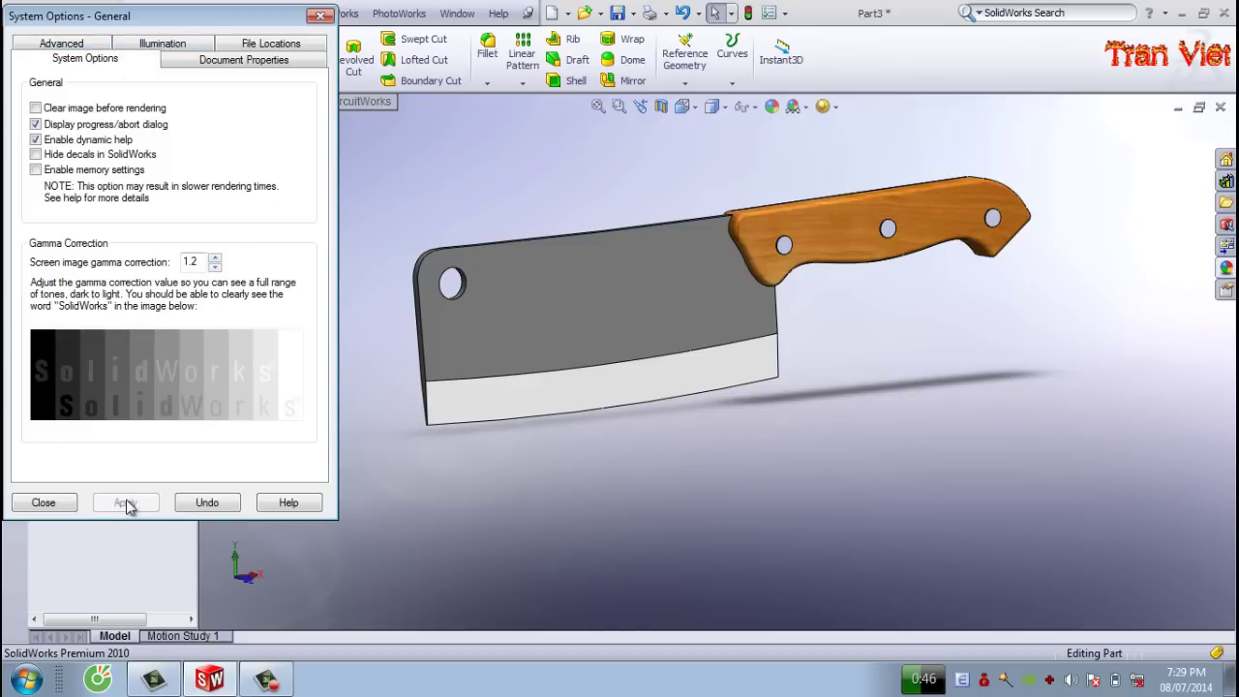
pyautogui.click(319, 17)
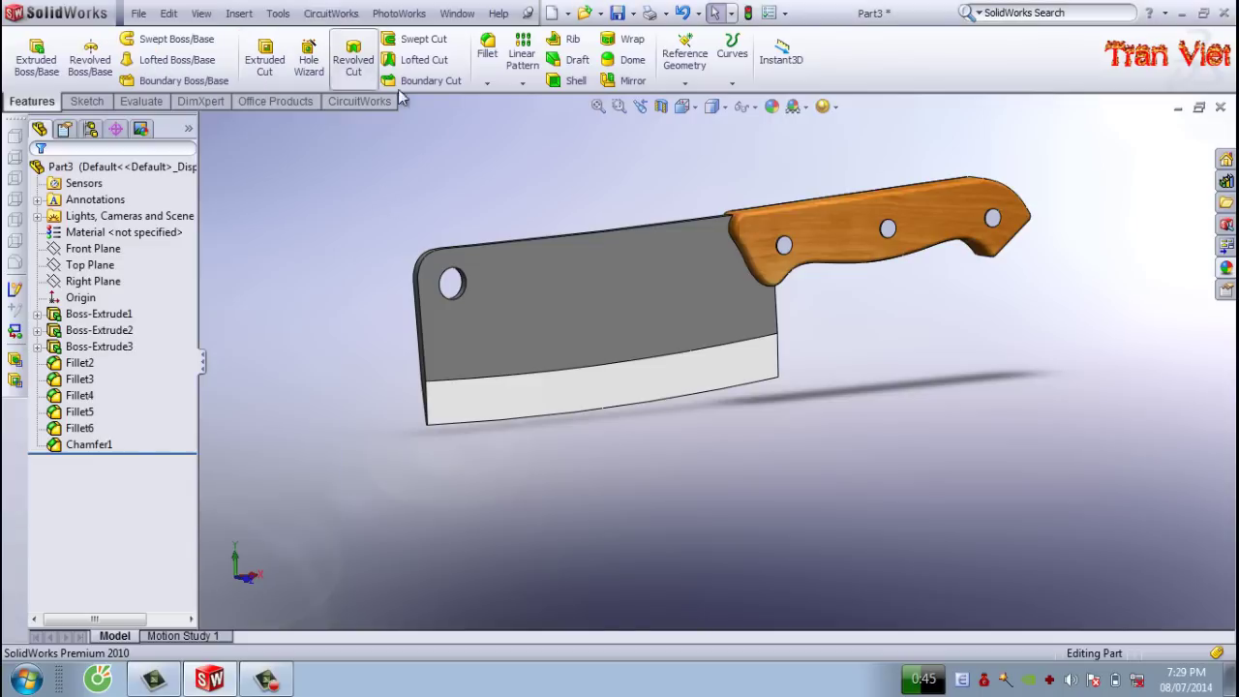
# - Render a PhotoWorks preview of the cleaver, close it, and orbit to a side-on view
pyautogui.click(414, 21)
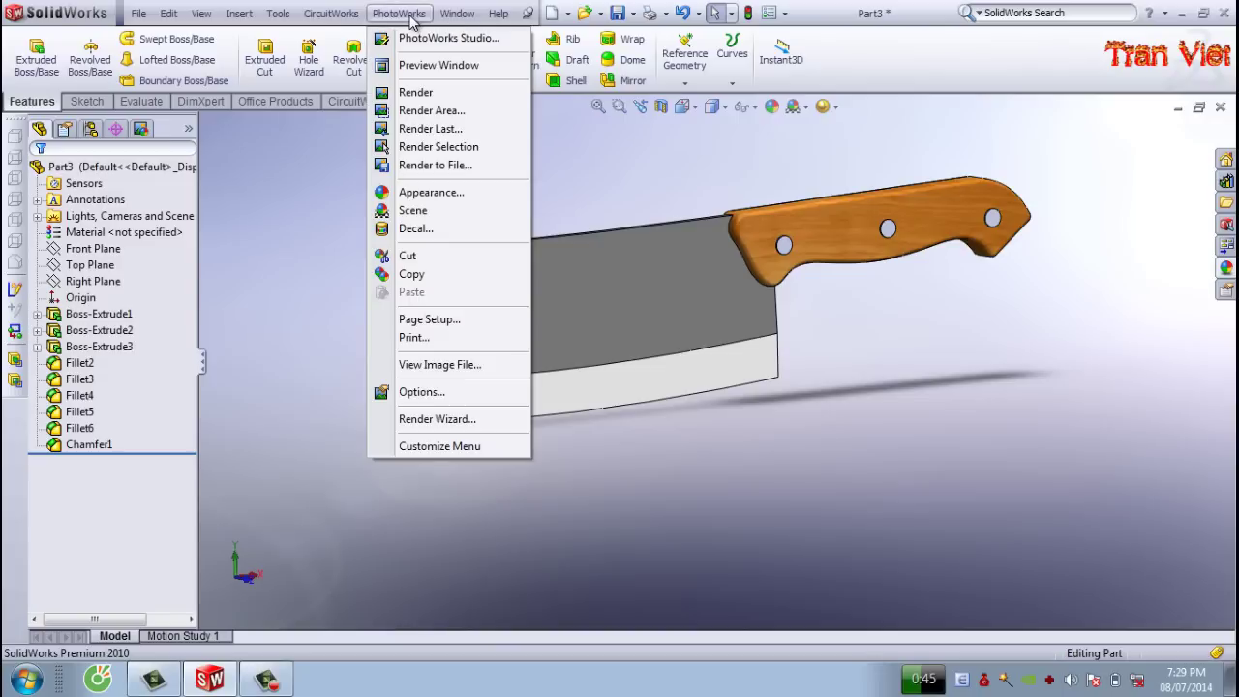
pyautogui.click(435, 68)
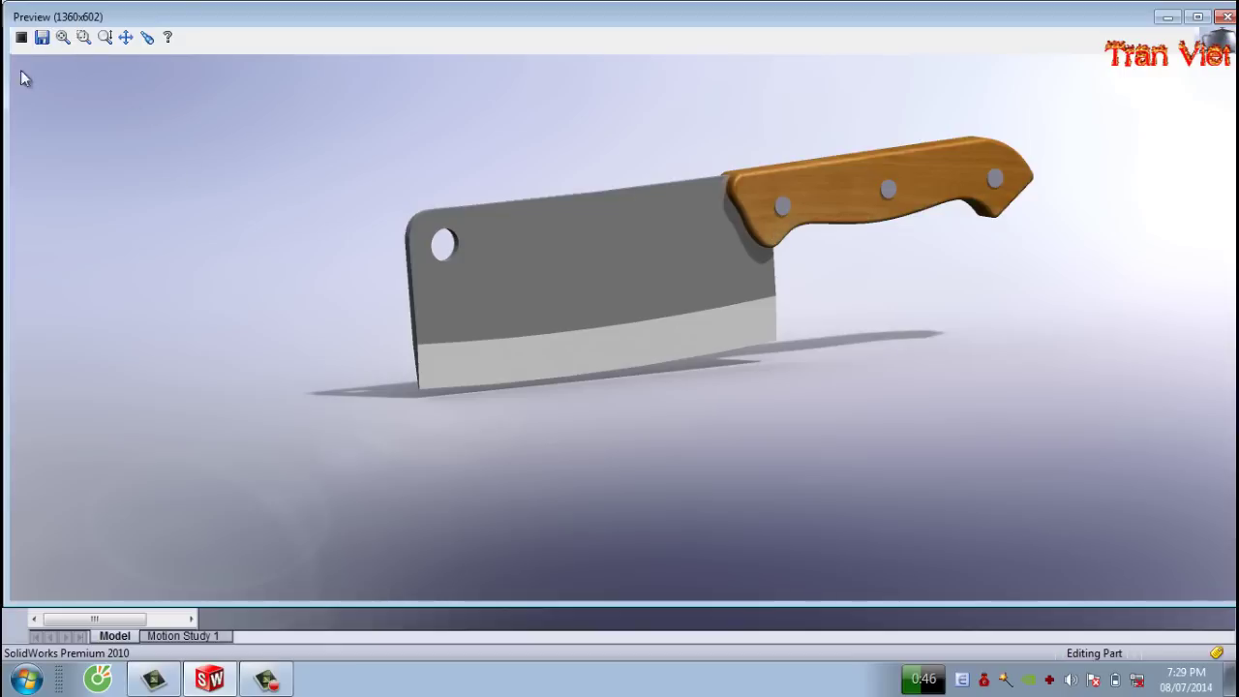
pyautogui.click(1227, 17)
pyautogui.moveTo(758, 354)
pyautogui.mouseDown(button='middle')
pyautogui.moveTo(891, 357)
pyautogui.moveTo(913, 393)
pyautogui.moveTo(614, 351)
pyautogui.moveTo(753, 424)
pyautogui.mouseUp(button='middle')
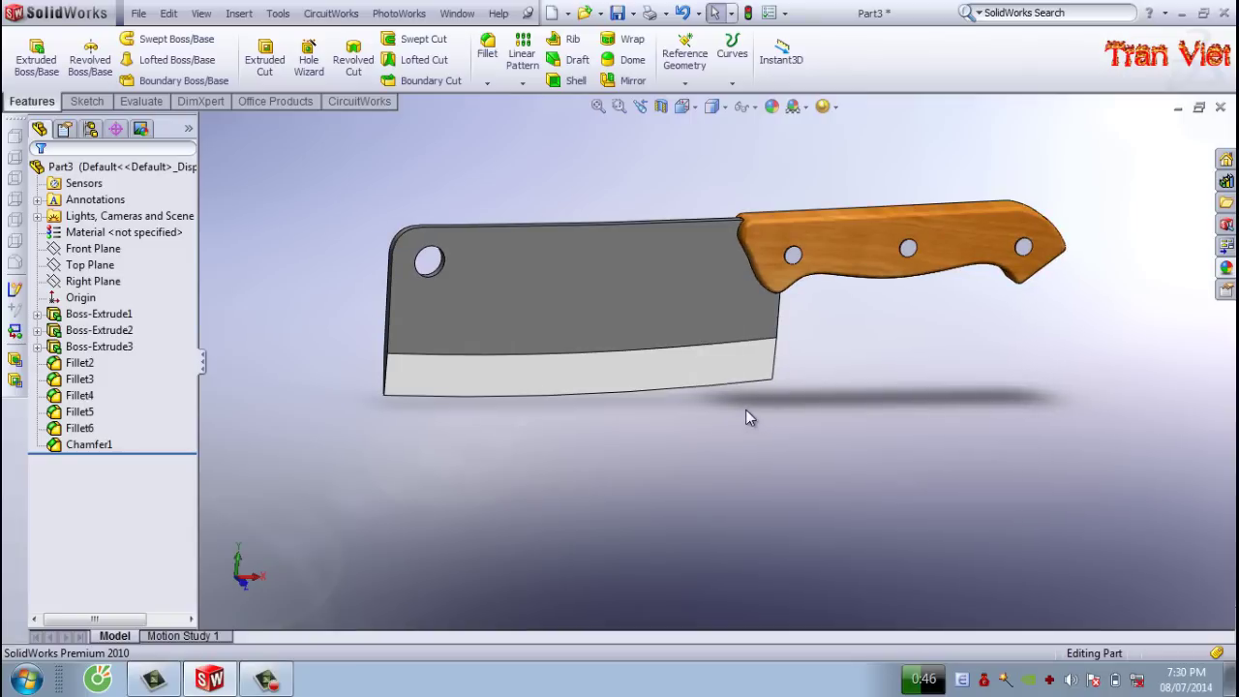
# - Browse the Dụng cụ folder's parts, selecting Búa gỗ, Búa sắt and Cưa tay
pyautogui.click(585, 14)
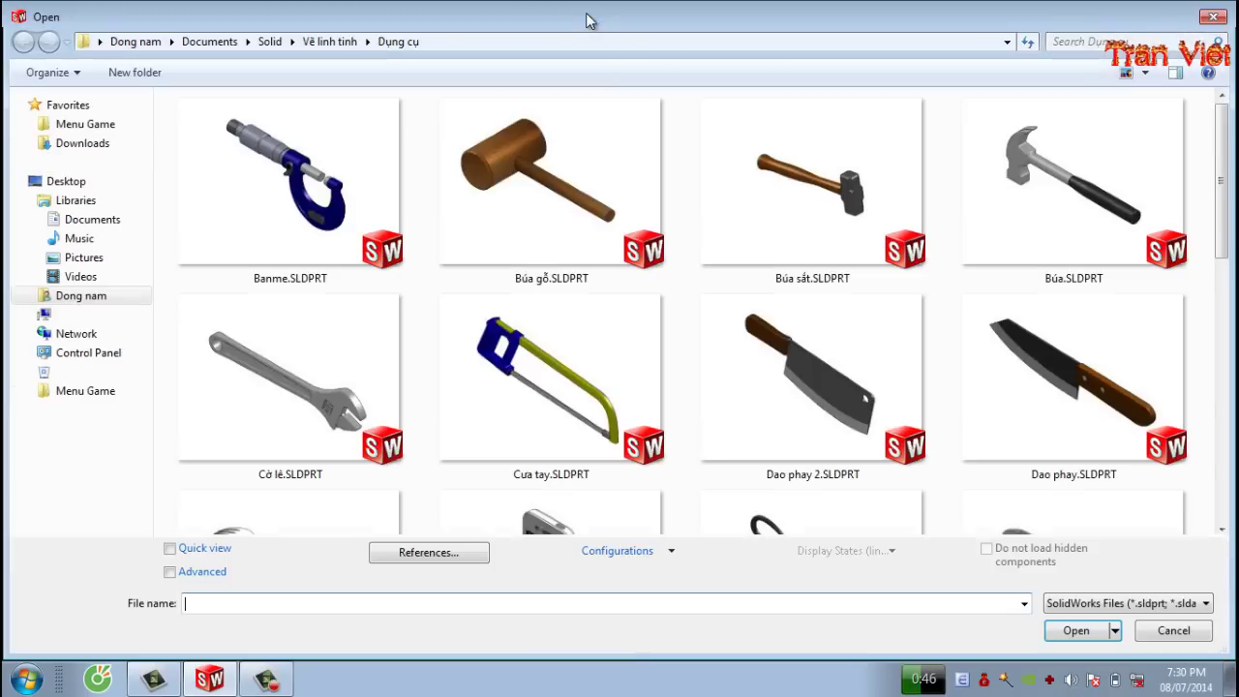
pyautogui.click(560, 199)
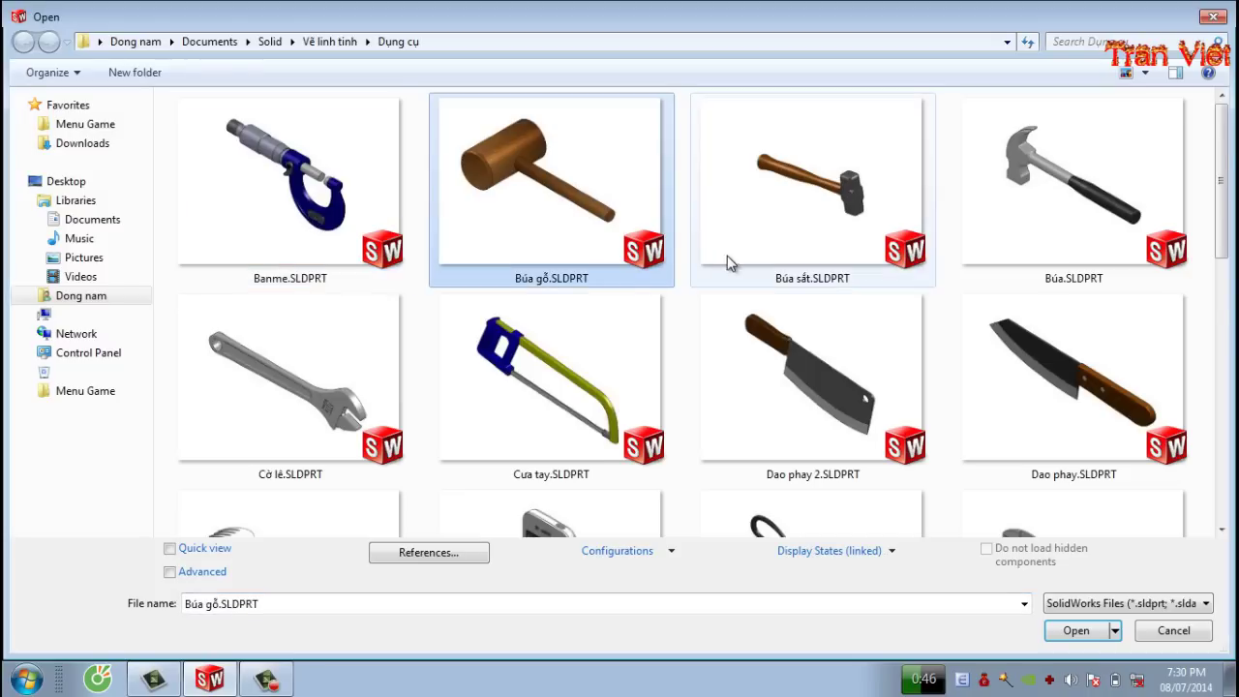
pyautogui.scroll(-3, 741, 266)
pyautogui.scroll(3, 755, 276)
pyautogui.click(822, 201)
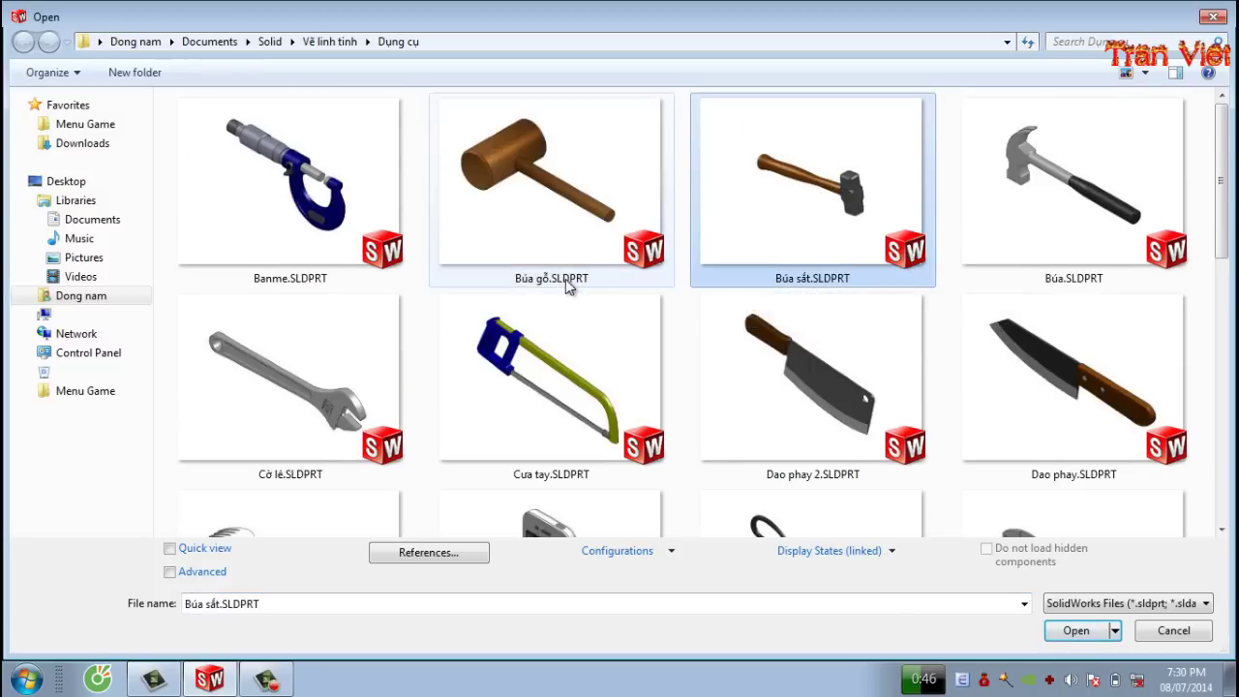
pyautogui.click(569, 323)
pyautogui.scroll(-3, 569, 323)
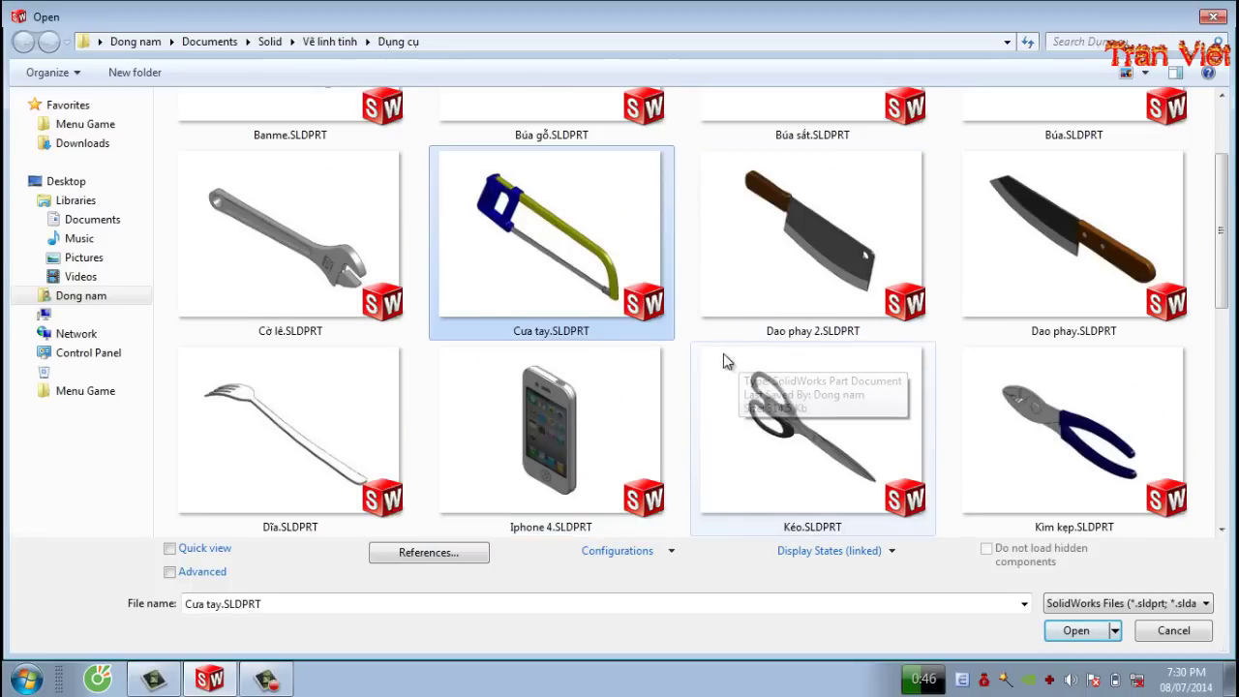
pyautogui.scroll(3, 721, 355)
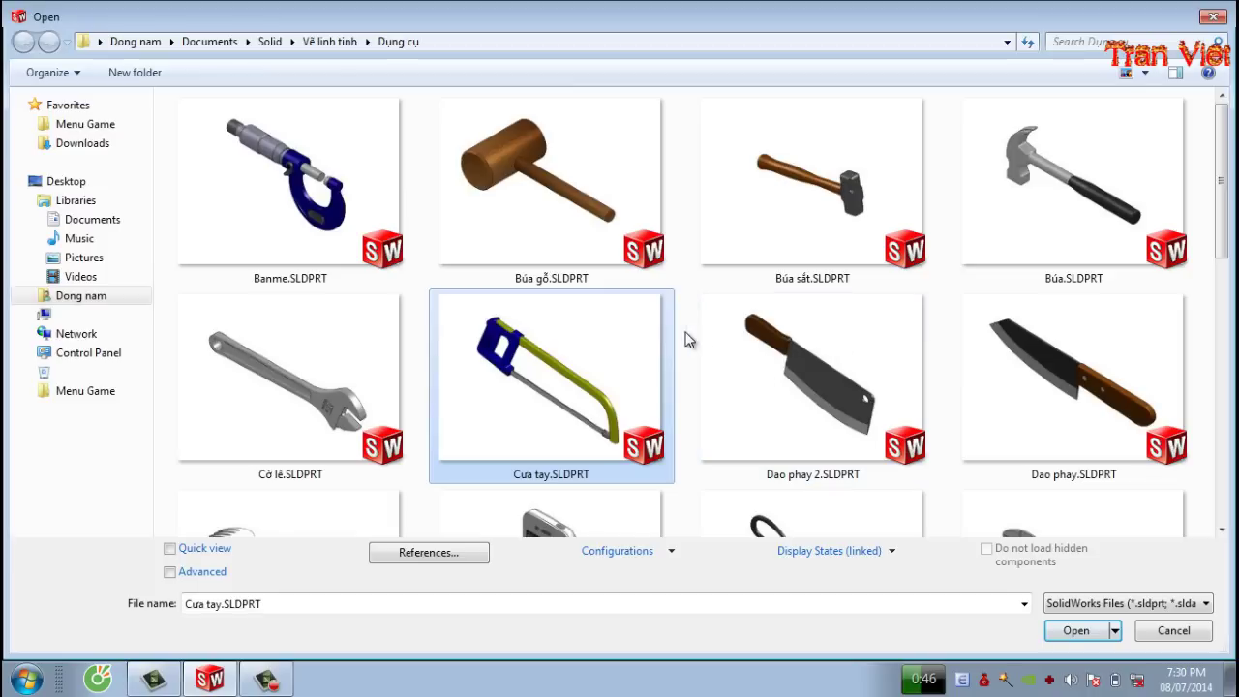
# - Open Iphone 4.SLDPRT, orbit it, then switch back to the Part3 cleaver with Ctrl+Tab
pyautogui.scroll(-3, 556, 343)
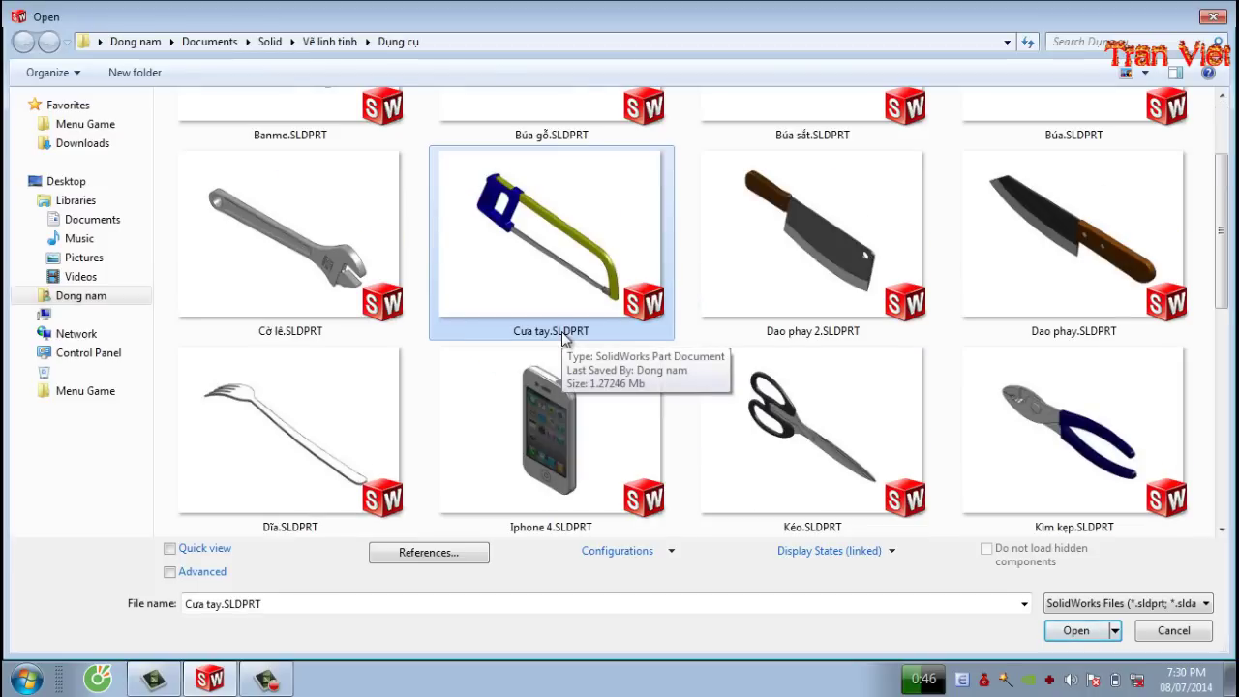
pyautogui.scroll(-4, 567, 327)
pyautogui.scroll(-3, 565, 334)
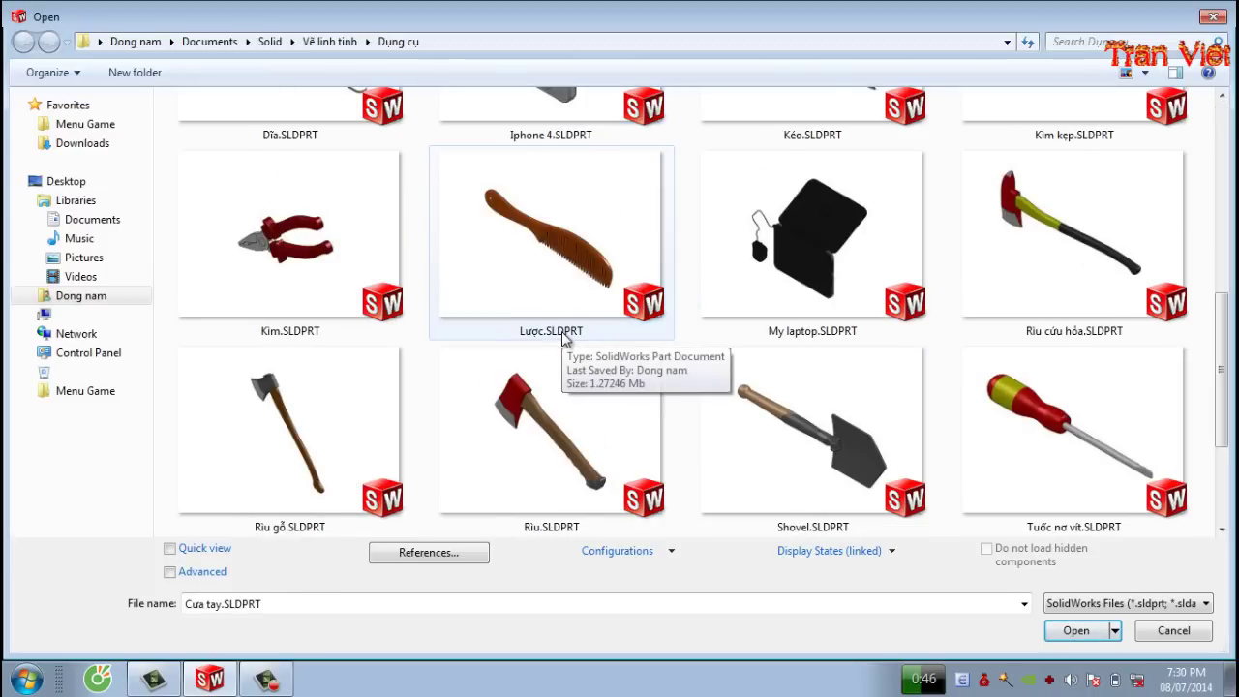
pyautogui.scroll(-3, 564, 337)
pyautogui.scroll(8, 564, 337)
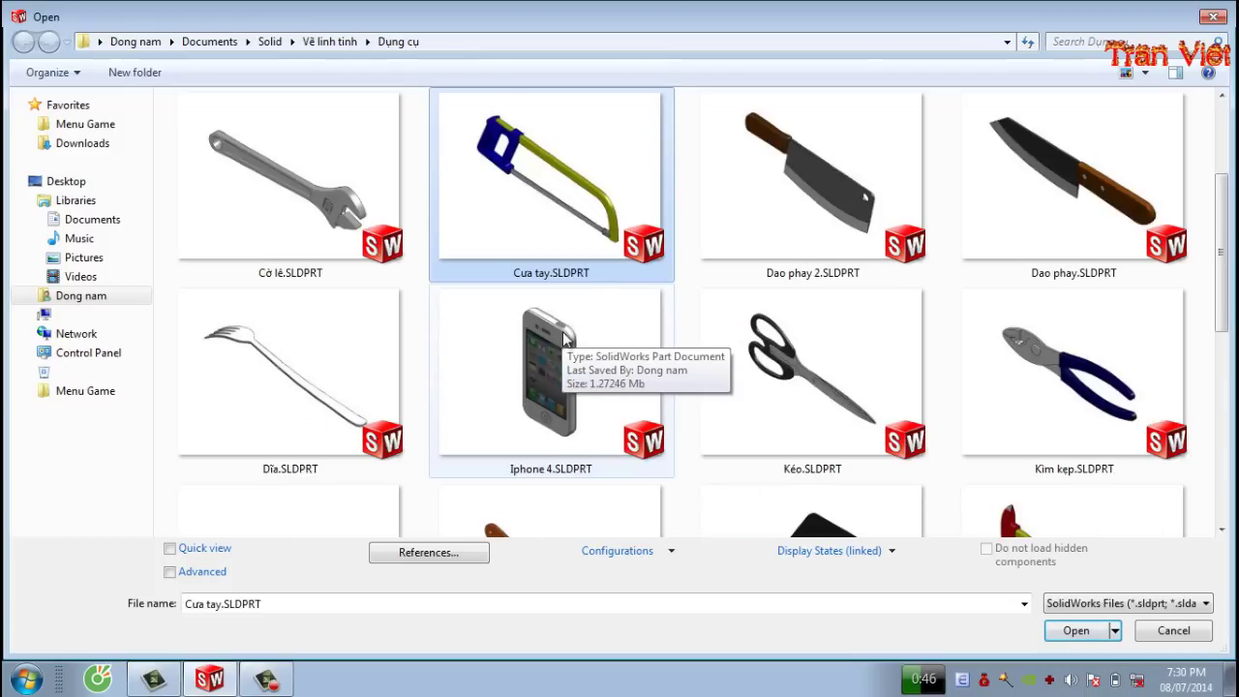
pyautogui.scroll(3, 564, 335)
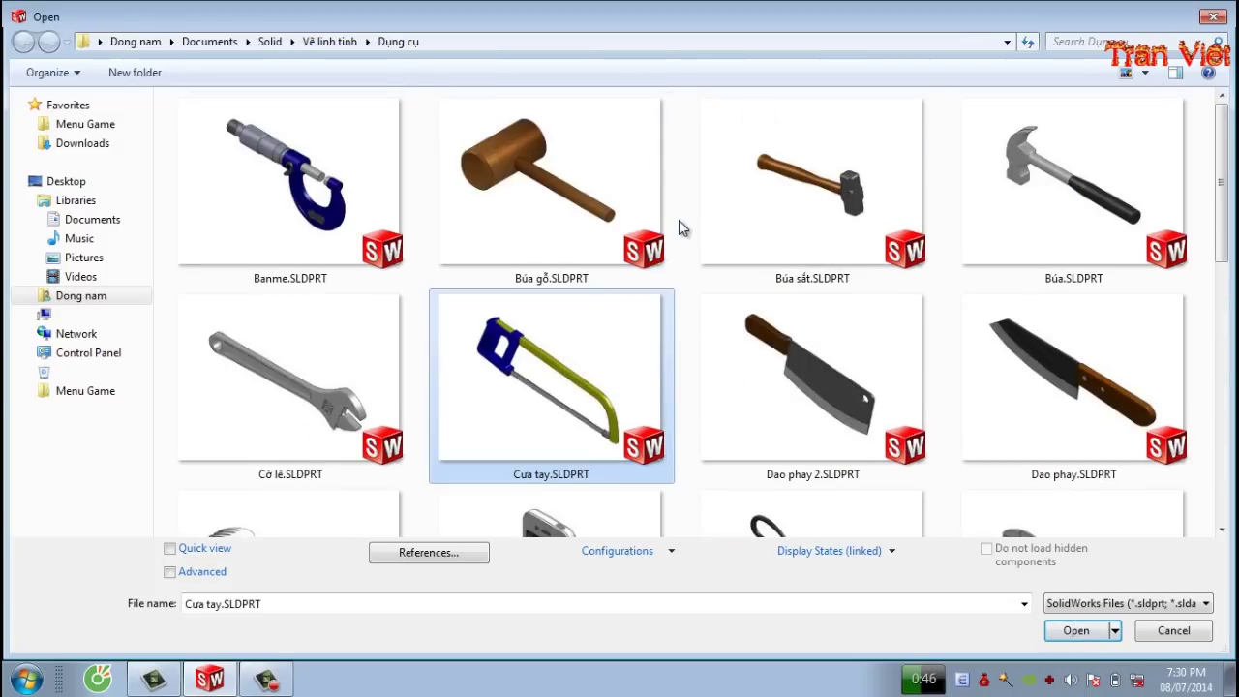
pyautogui.scroll(-5, 679, 219)
pyautogui.doubleClick(600, 249)
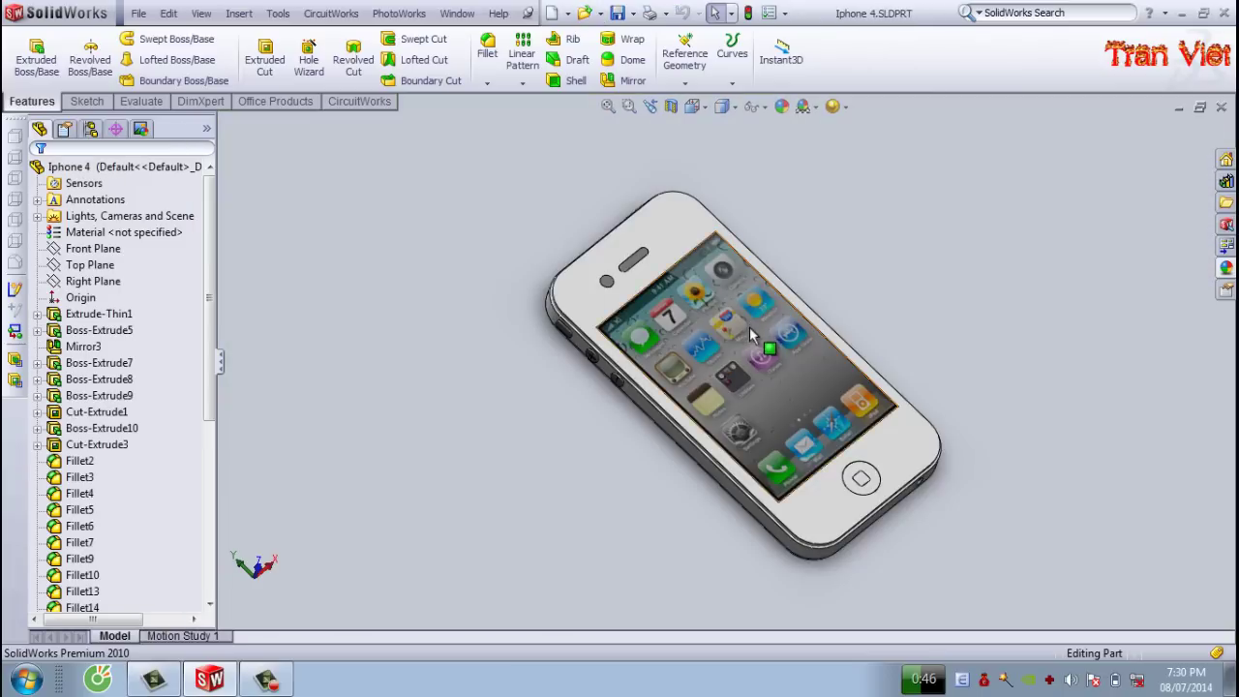
pyautogui.moveTo(806, 305)
pyautogui.mouseDown(button='middle')
pyautogui.moveTo(647, 456)
pyautogui.moveTo(751, 412)
pyautogui.mouseUp(button='middle')
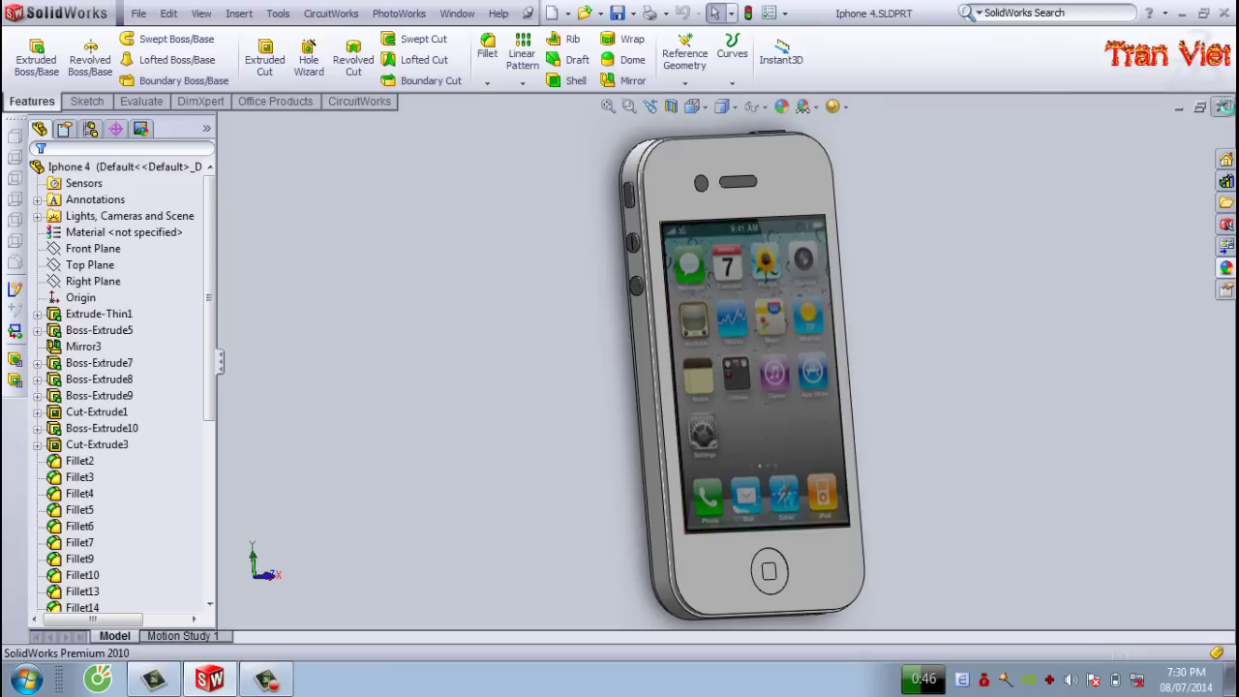
pyautogui.hotkey('ctrl', 'Tab')
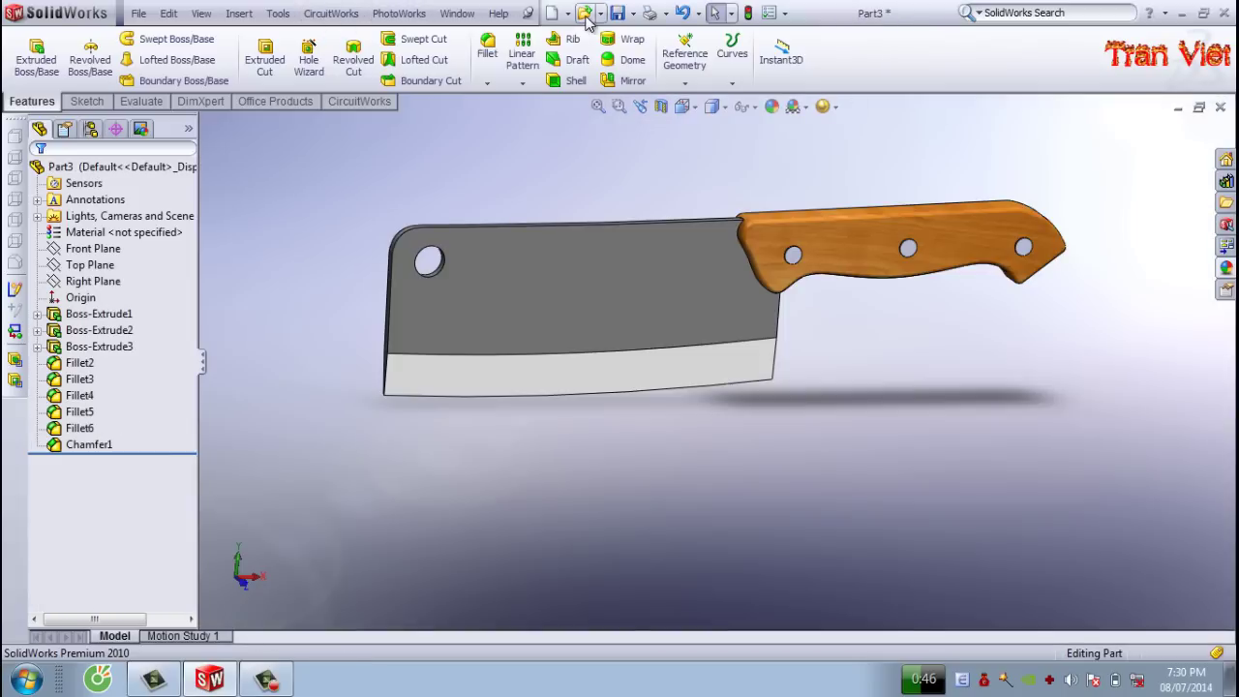
# - Open Vi mạch điện tử.SLDPRT and rotate the circuit board to view it from above
pyautogui.click(583, 12)
pyautogui.click(638, 377)
pyautogui.scroll(-2, 636, 374)
pyautogui.scroll(-3, 636, 374)
pyautogui.scroll(-2, 636, 373)
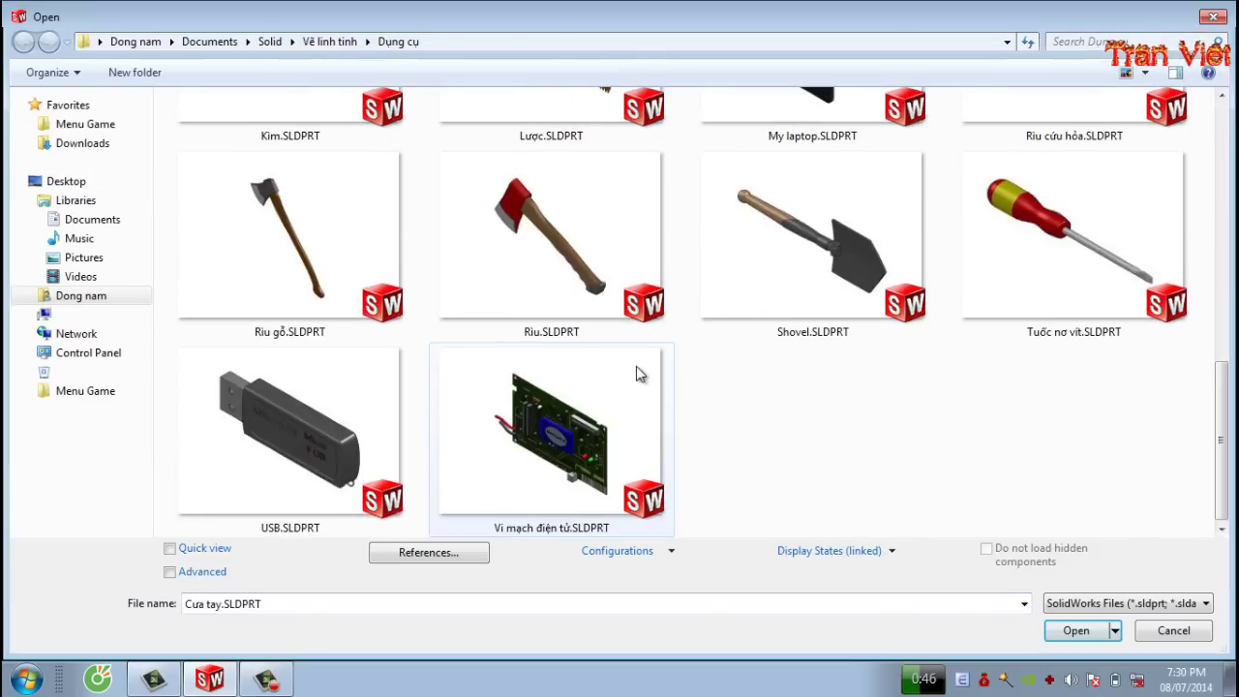
pyautogui.scroll(2, 722, 281)
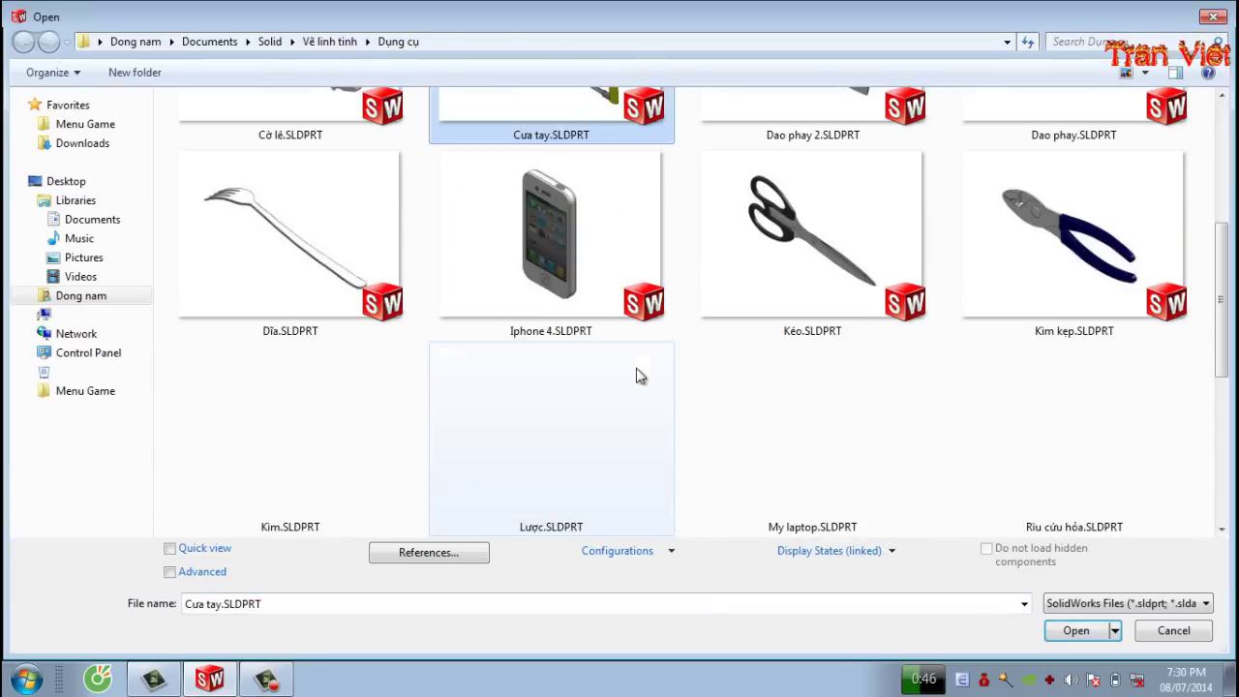
pyautogui.scroll(-1, 639, 377)
pyautogui.scroll(-1, 636, 368)
pyautogui.doubleClick(565, 407)
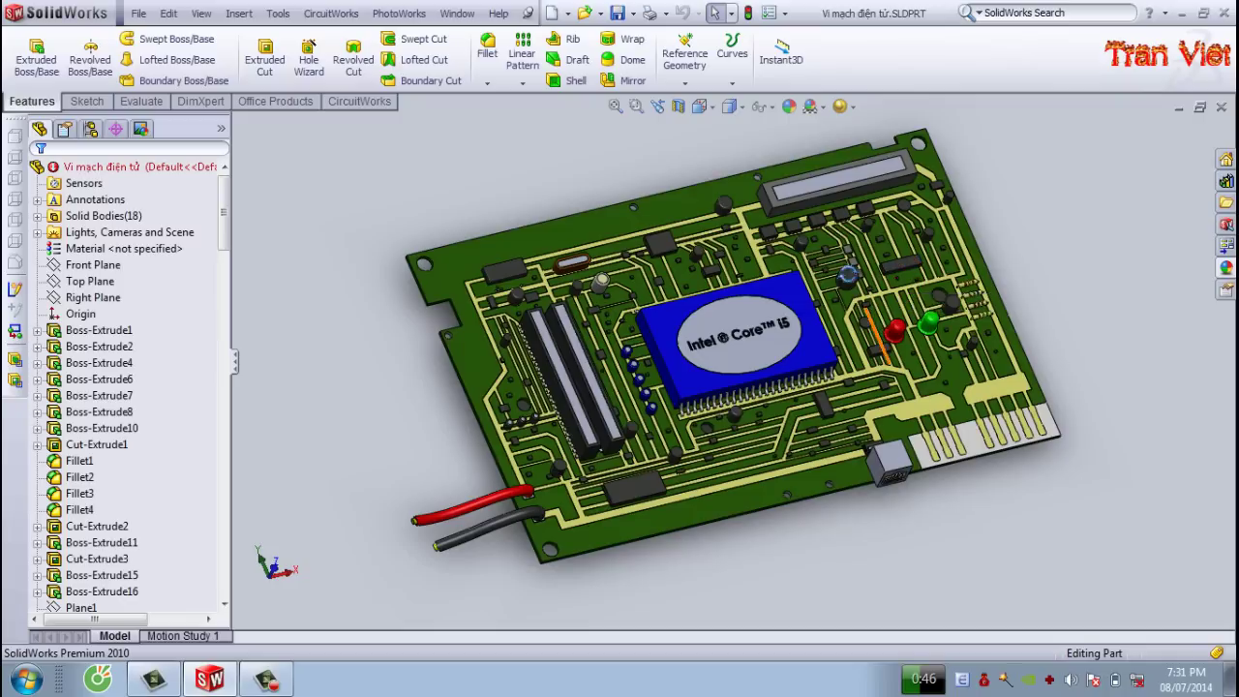
pyautogui.moveTo(877, 328)
pyautogui.mouseDown(button='middle')
pyautogui.moveTo(733, 315)
pyautogui.moveTo(796, 423)
pyautogui.moveTo(774, 327)
pyautogui.mouseUp(button='middle')
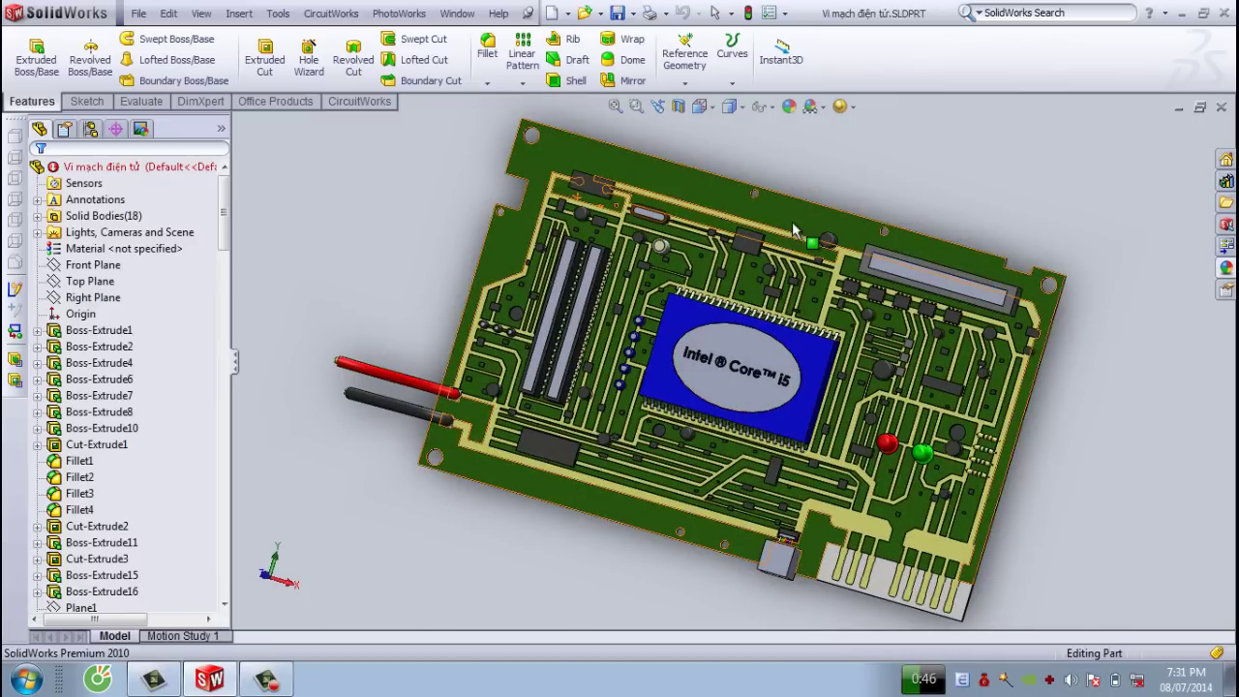